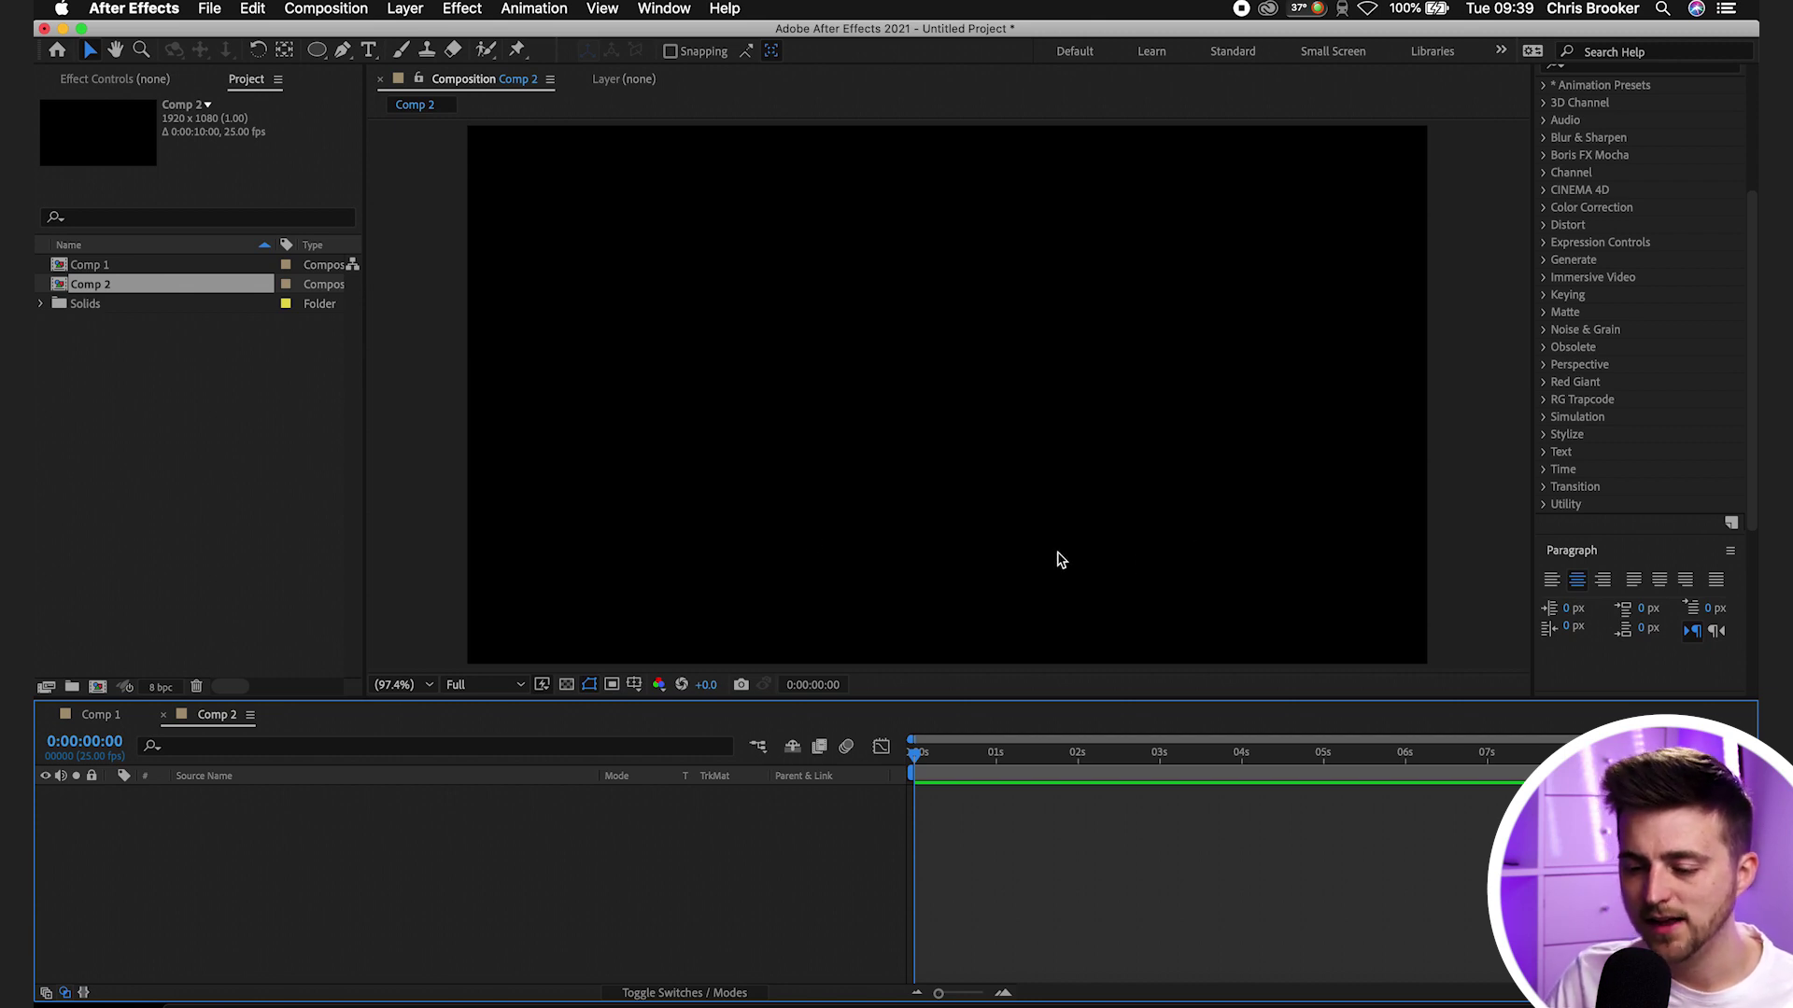
Show the proportional grid and draw an L-shaped axis path along its lines with the Pen tool
click(634, 684)
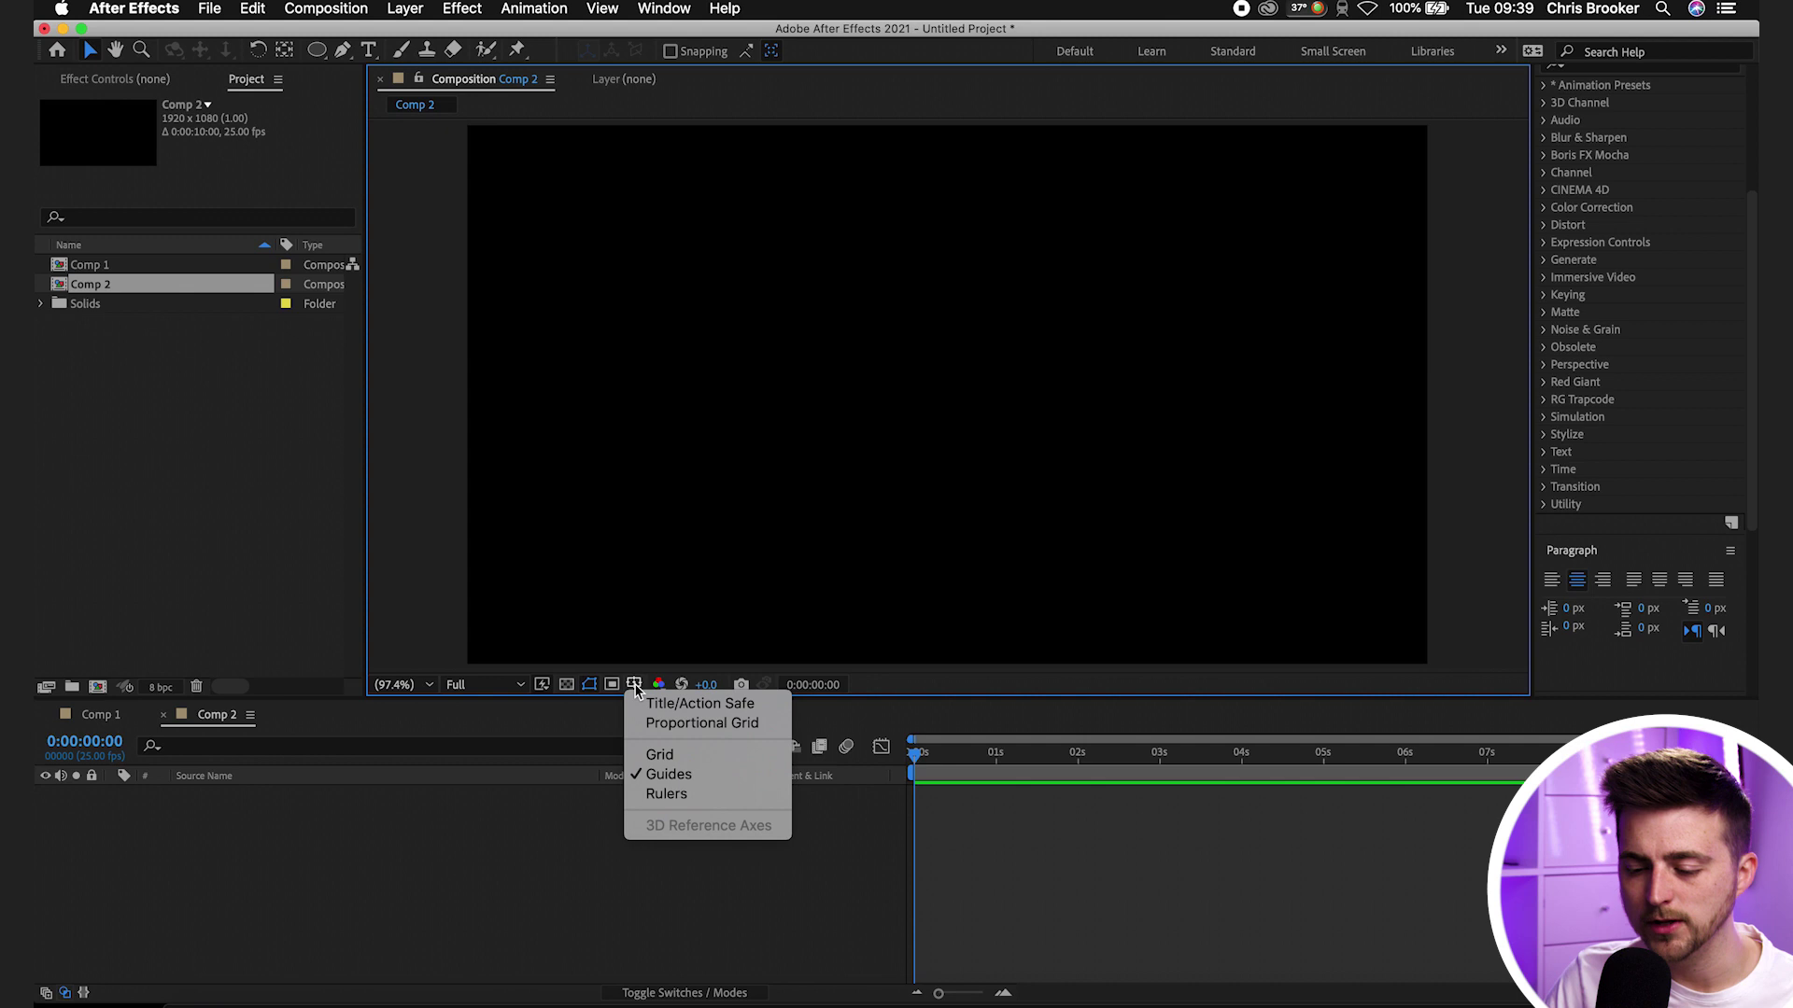
click(656, 724)
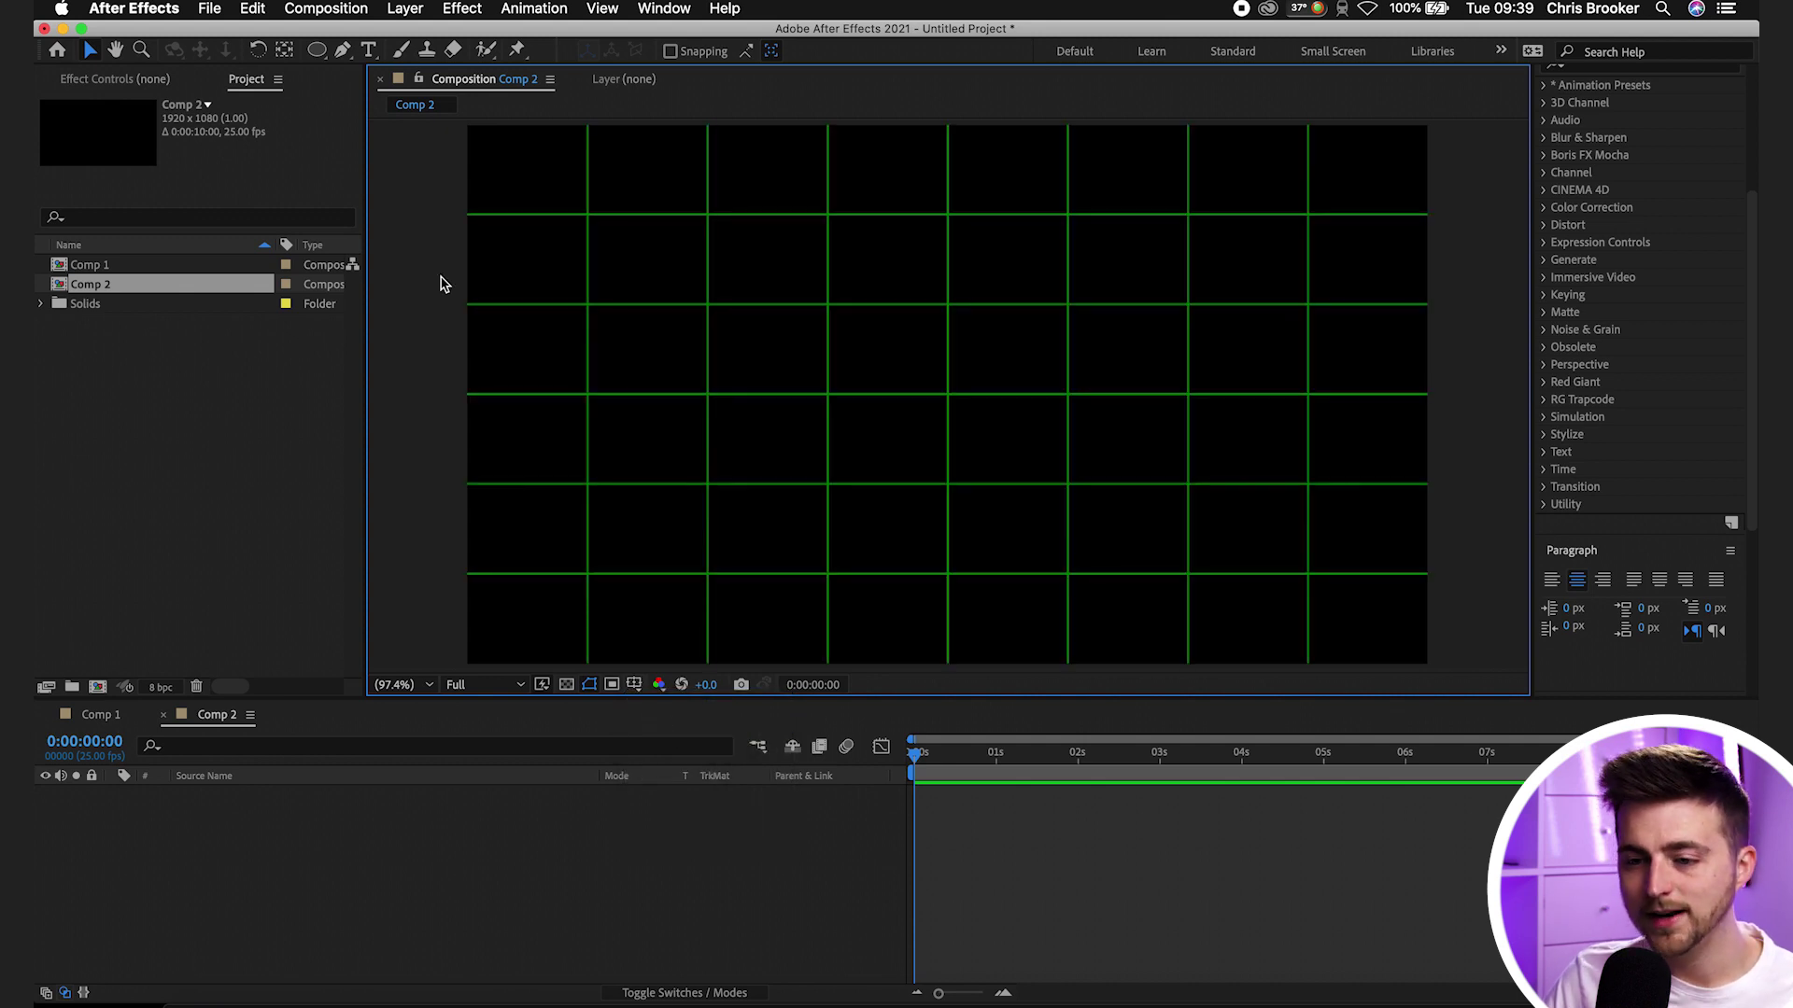
click(342, 53)
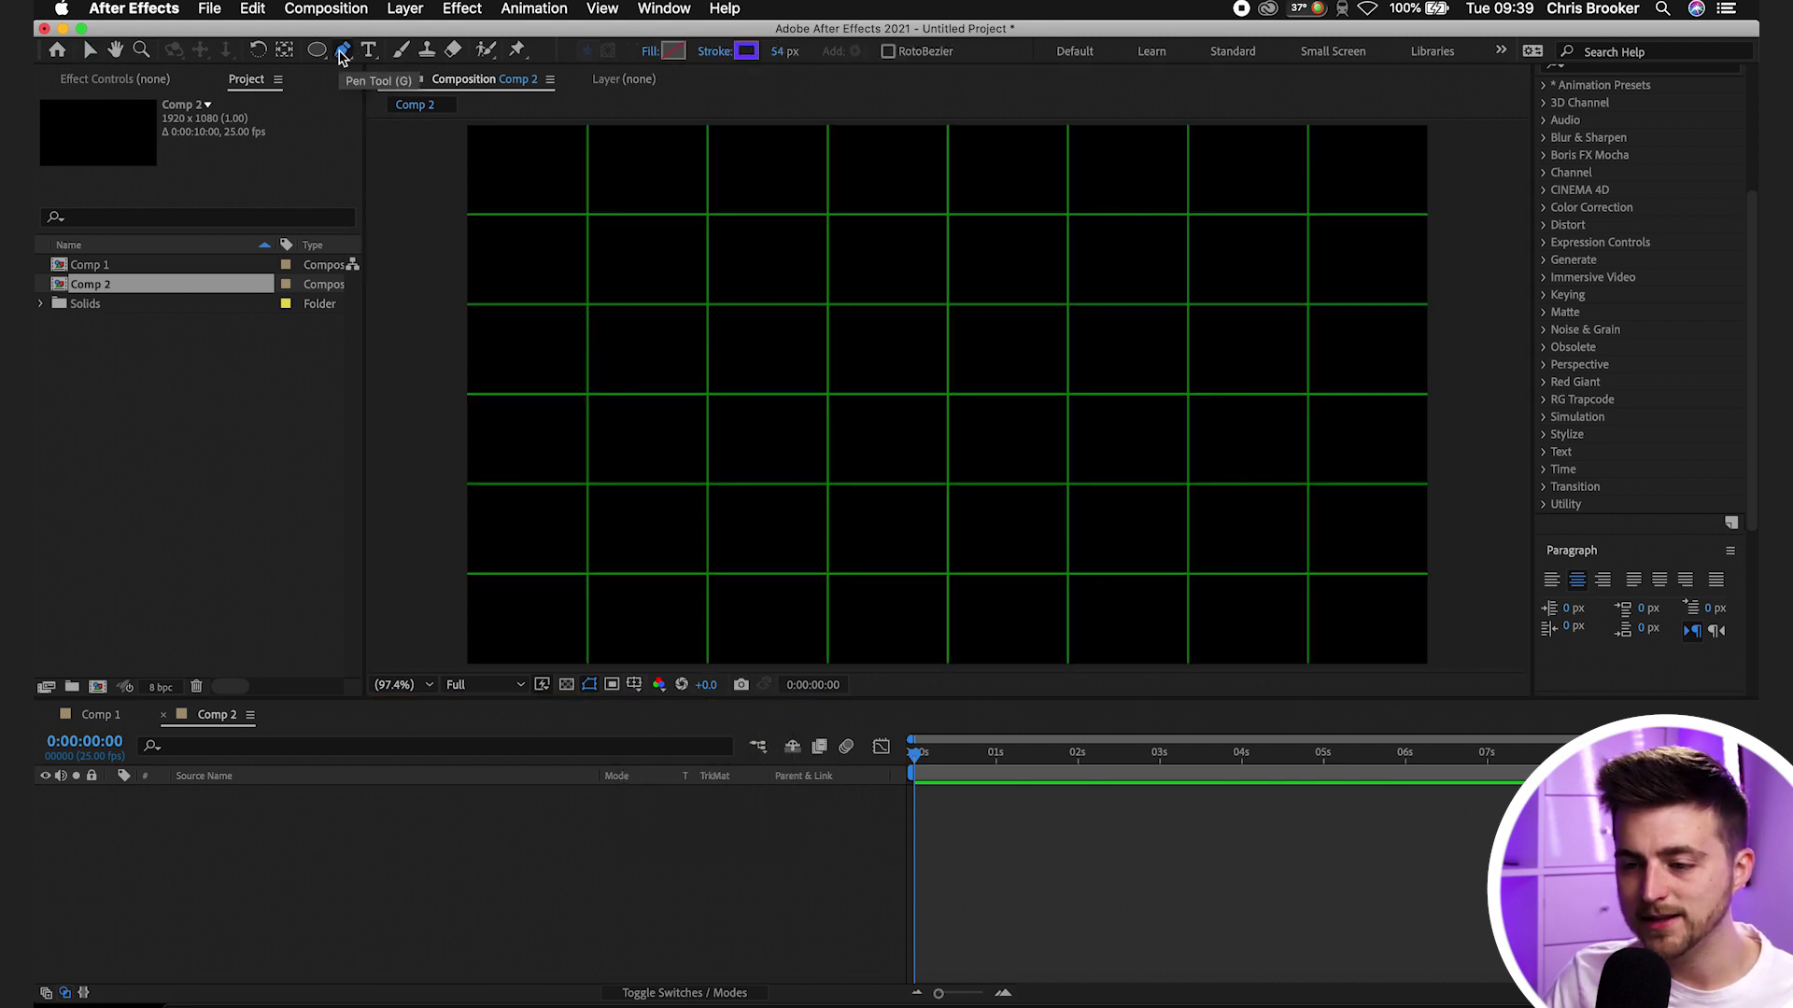
click(708, 216)
click(706, 484)
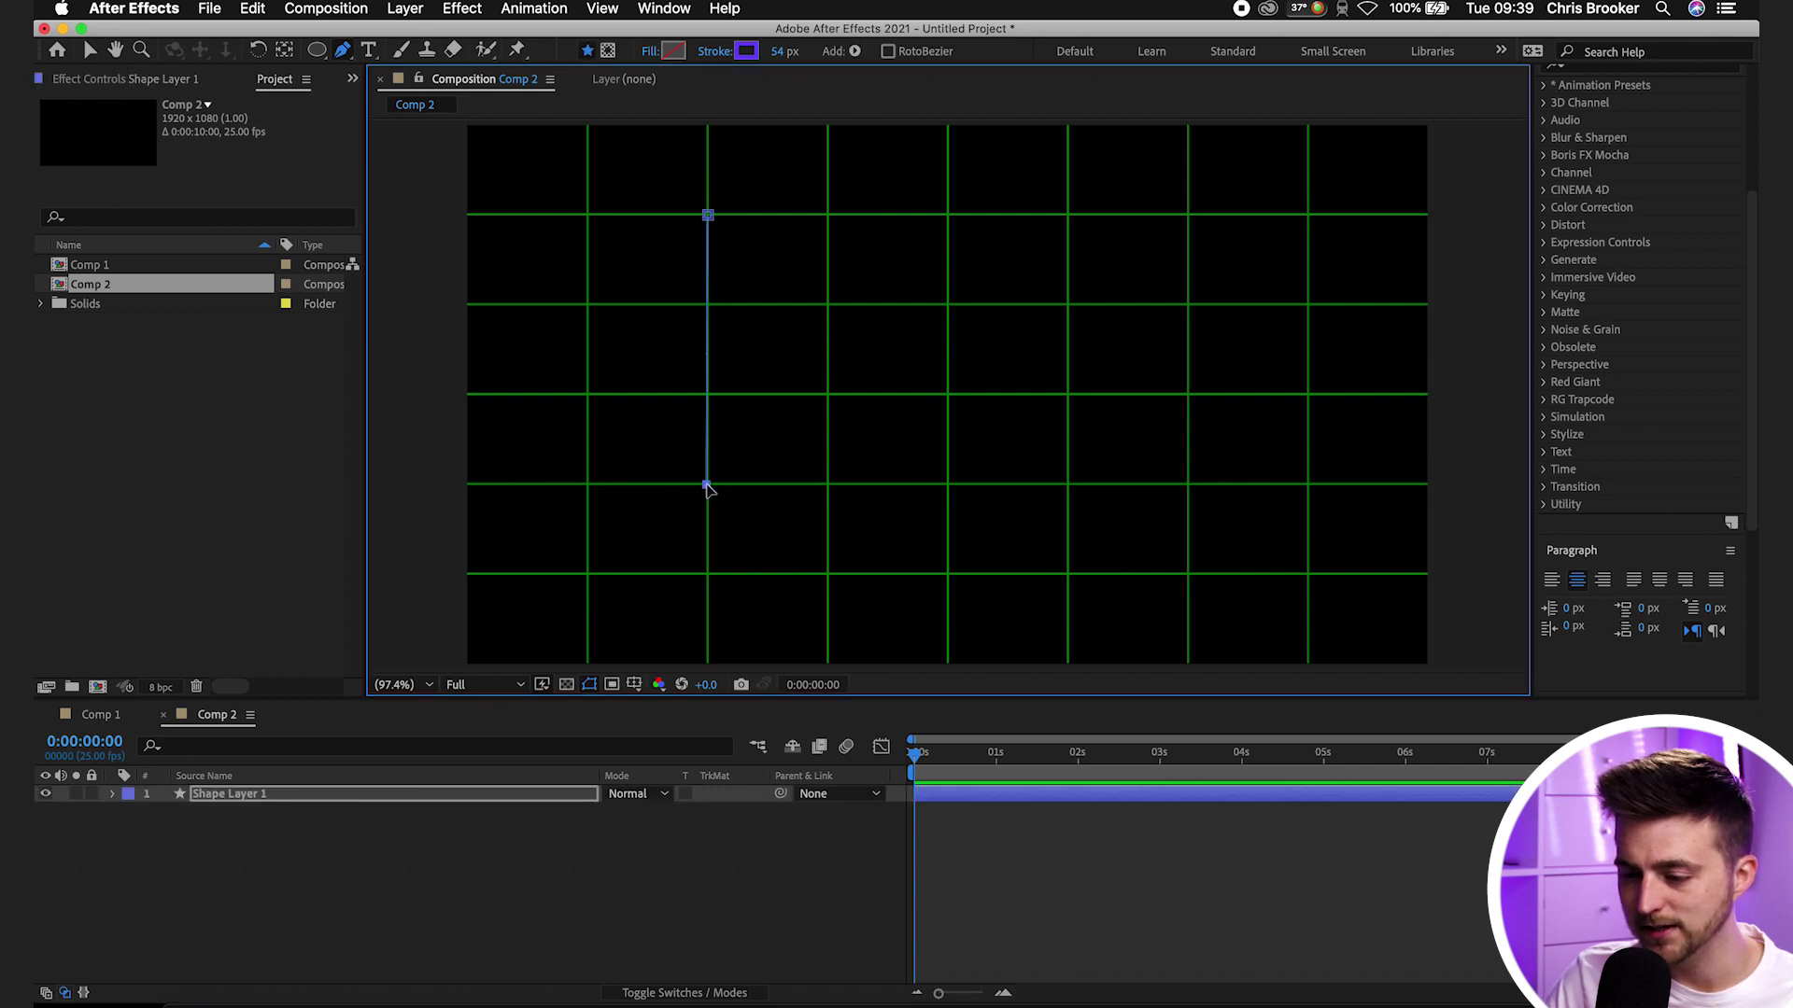
click(1188, 485)
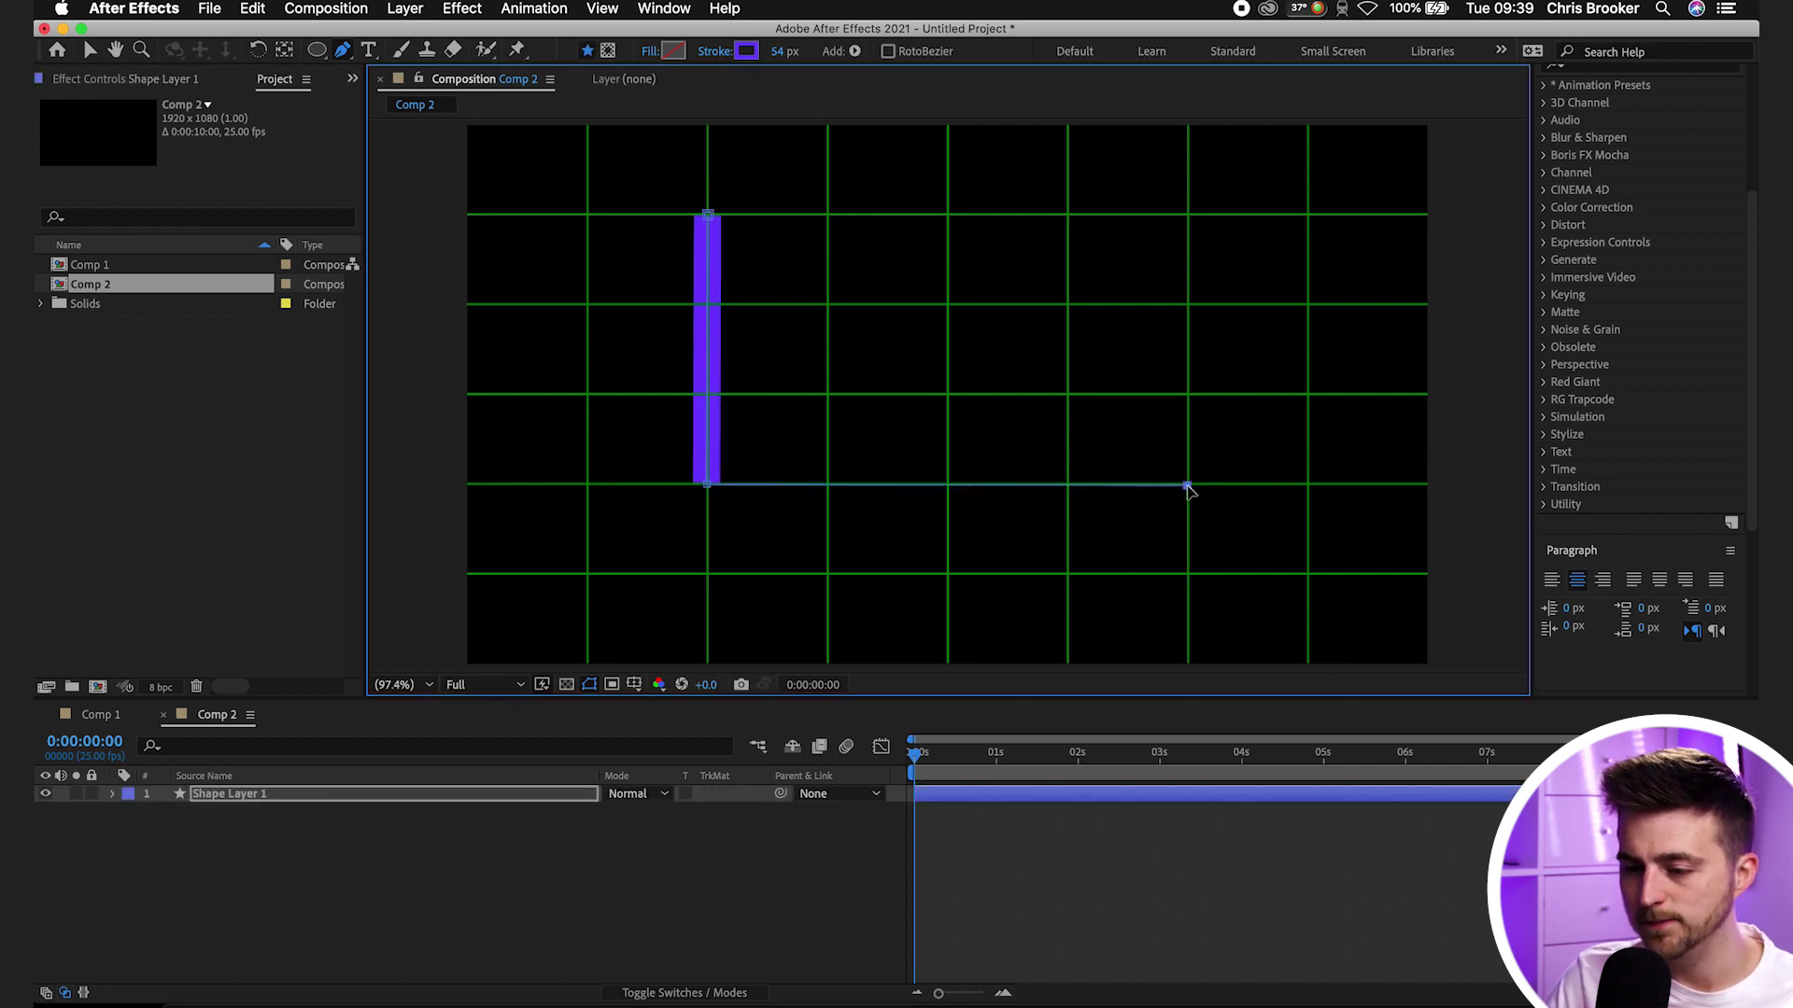
Set the axis shape's fill to None and its stroke to white (FFFFFF) with a 14 px width
click(651, 53)
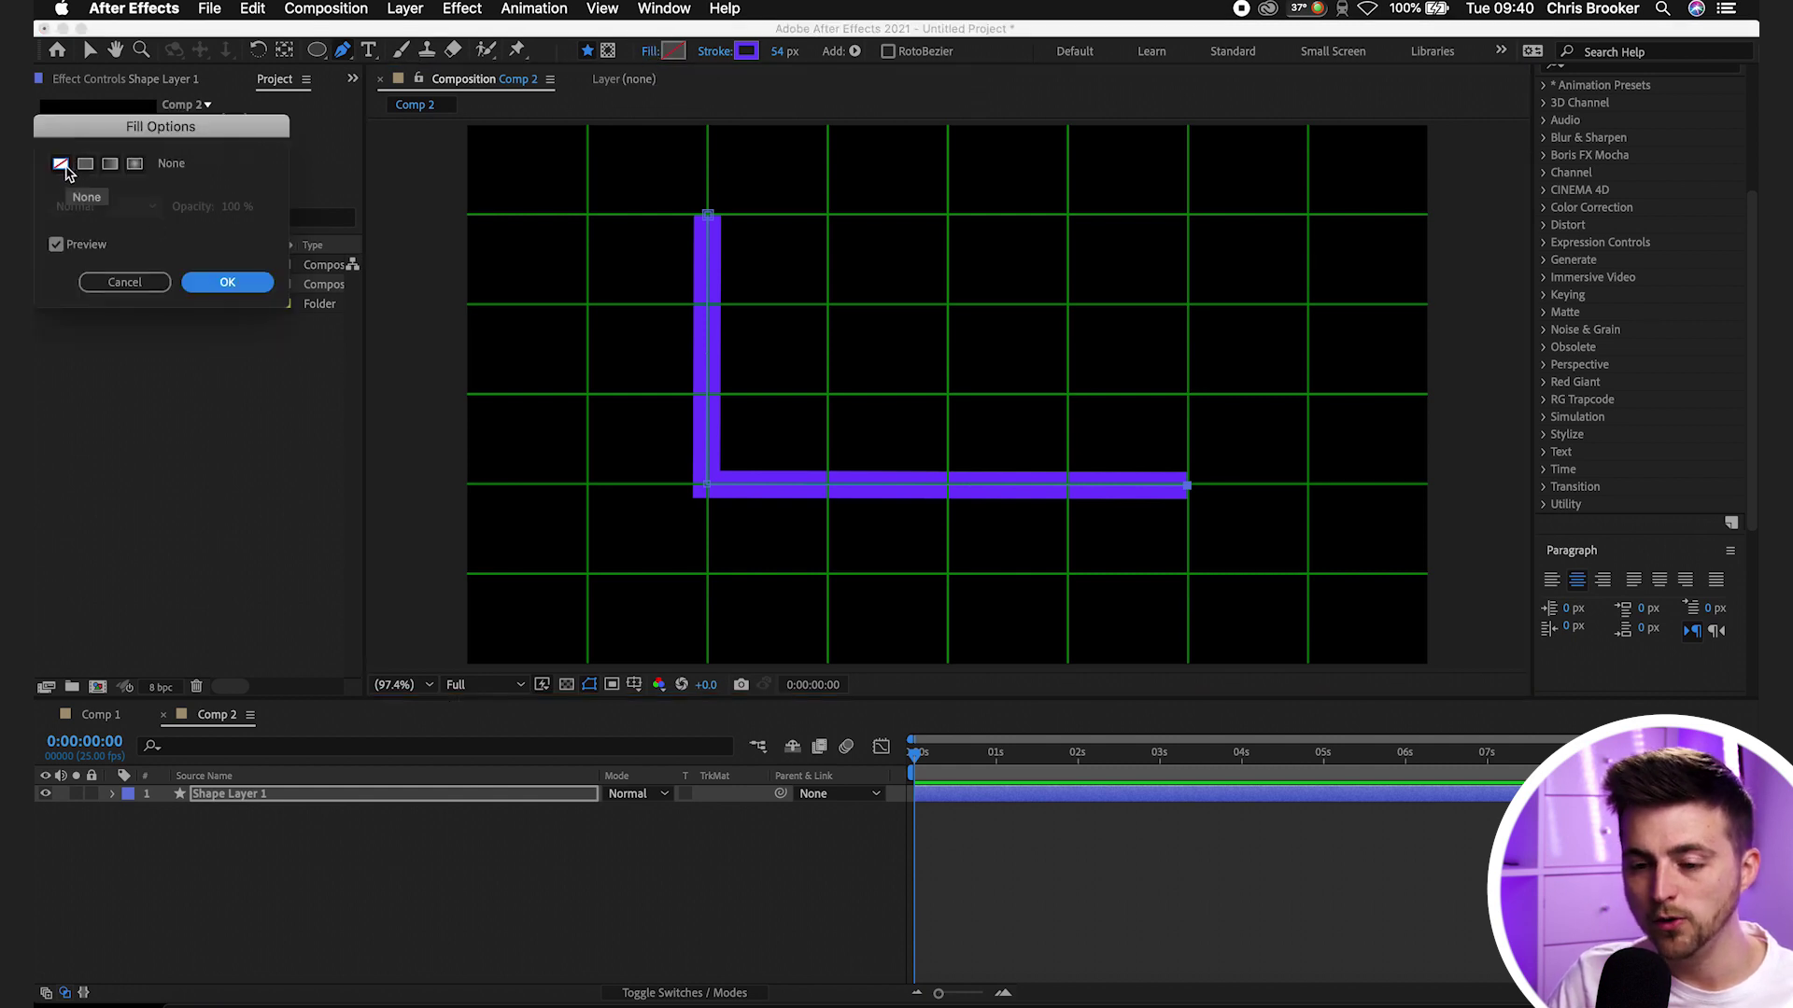
click(62, 165)
click(227, 282)
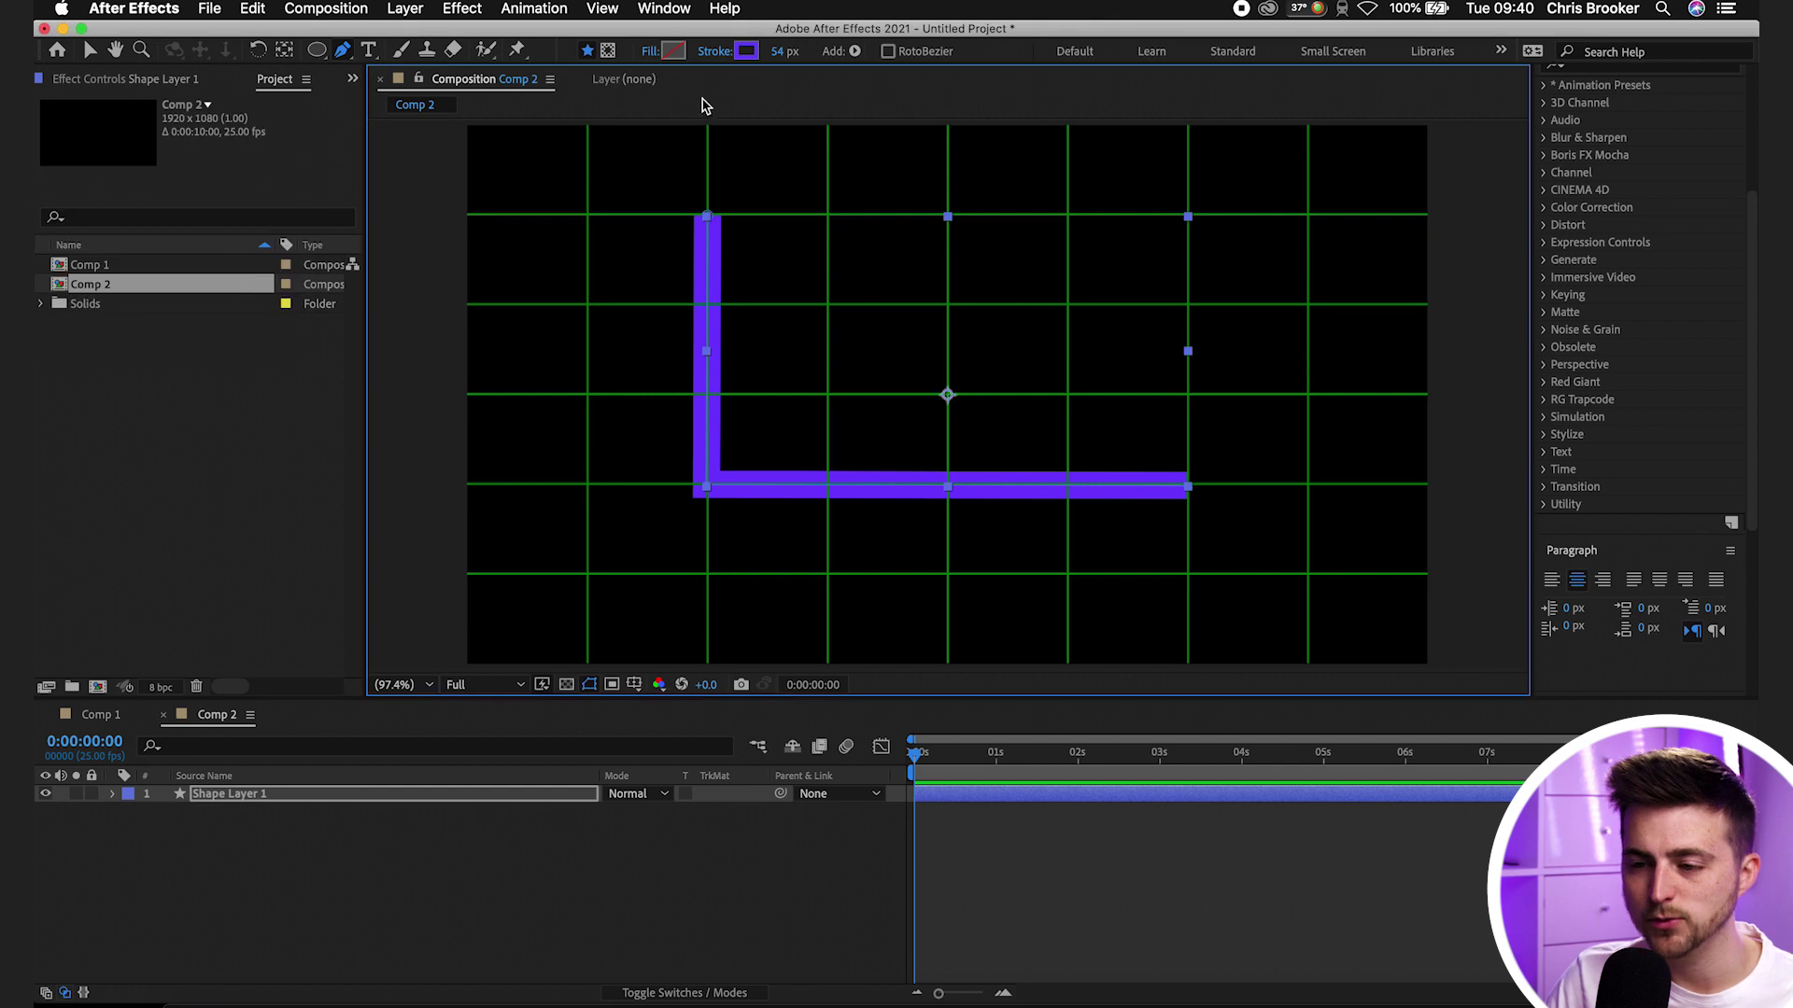
click(746, 50)
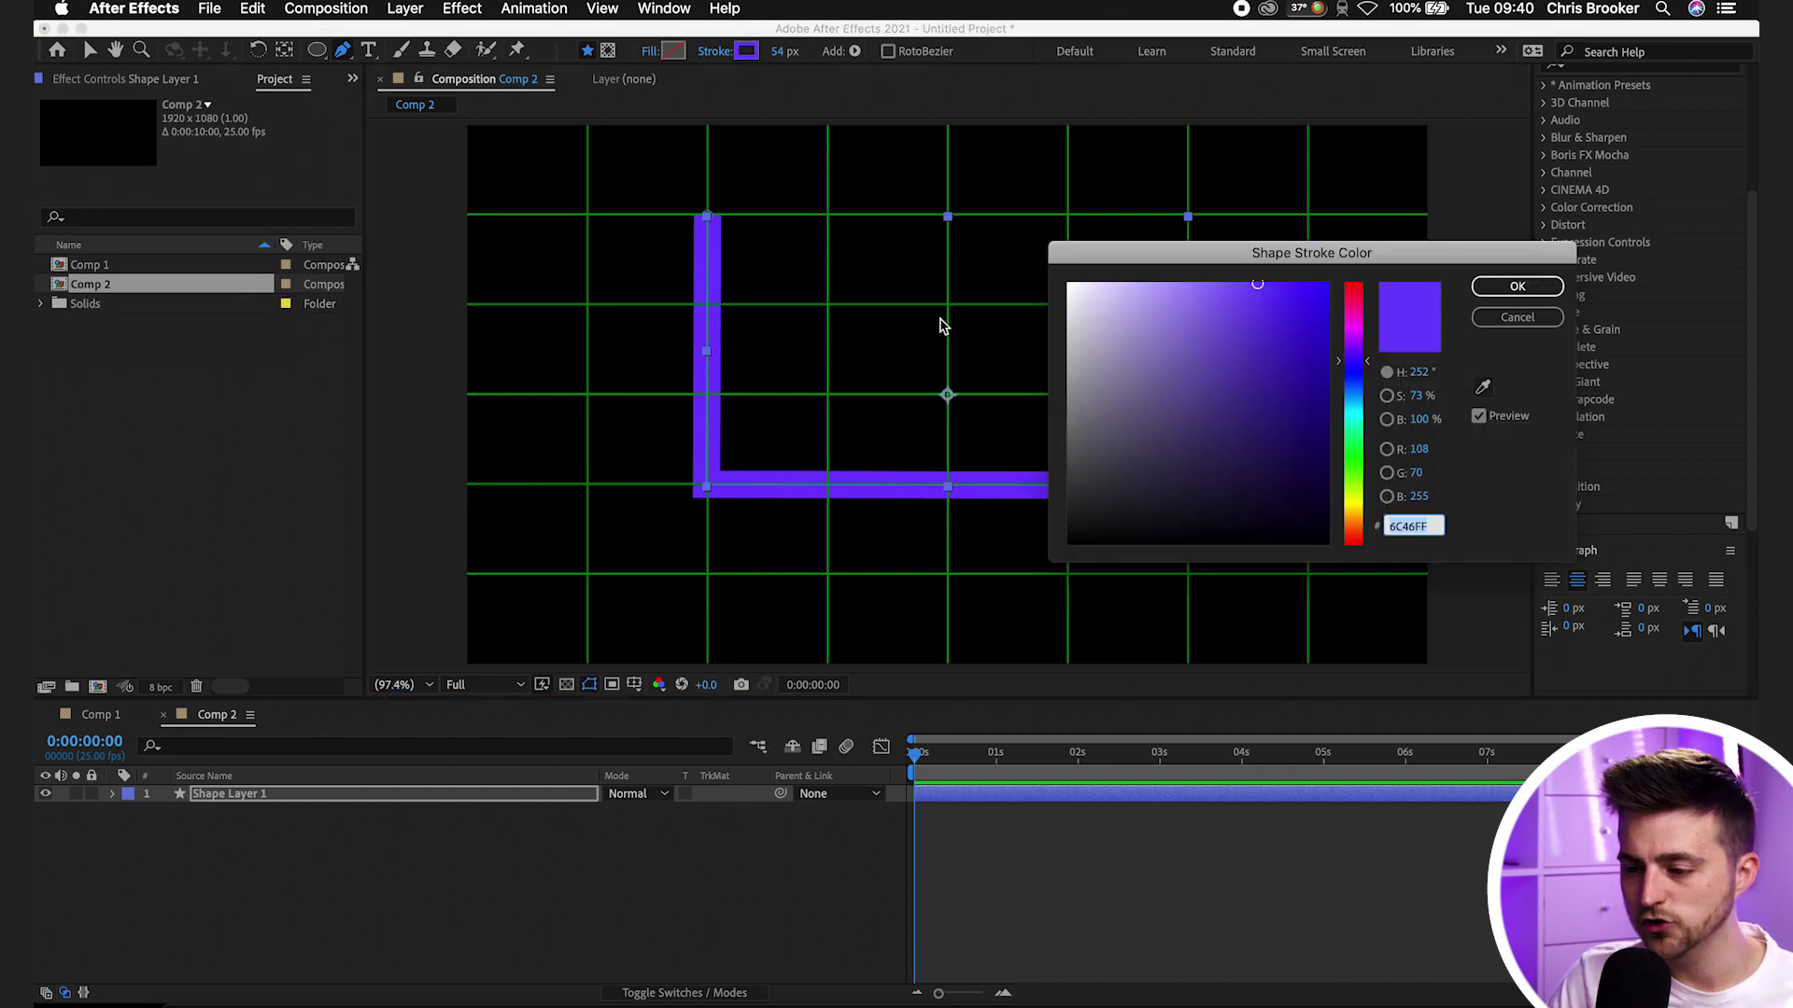
drag(1258, 283, 972, 228)
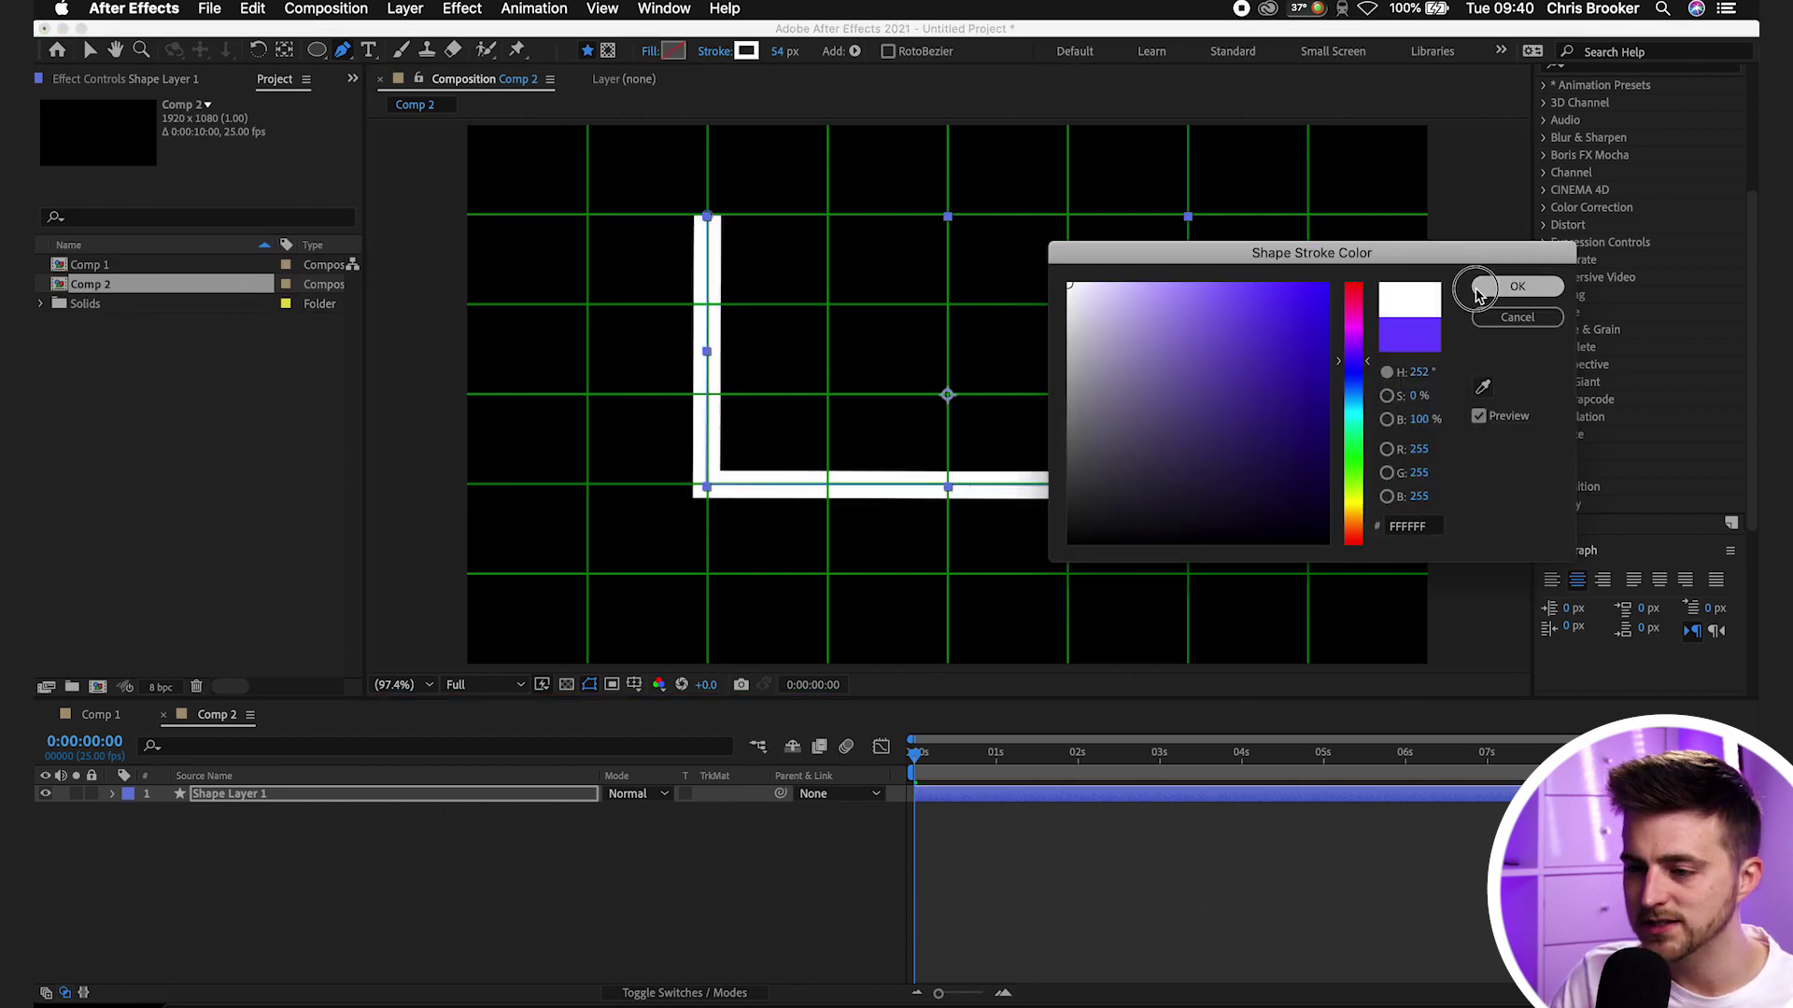
click(1517, 286)
mouse_move(782, 51)
mouse_down()
mouse_move(720, 53)
mouse_move(737, 56)
mouse_up()
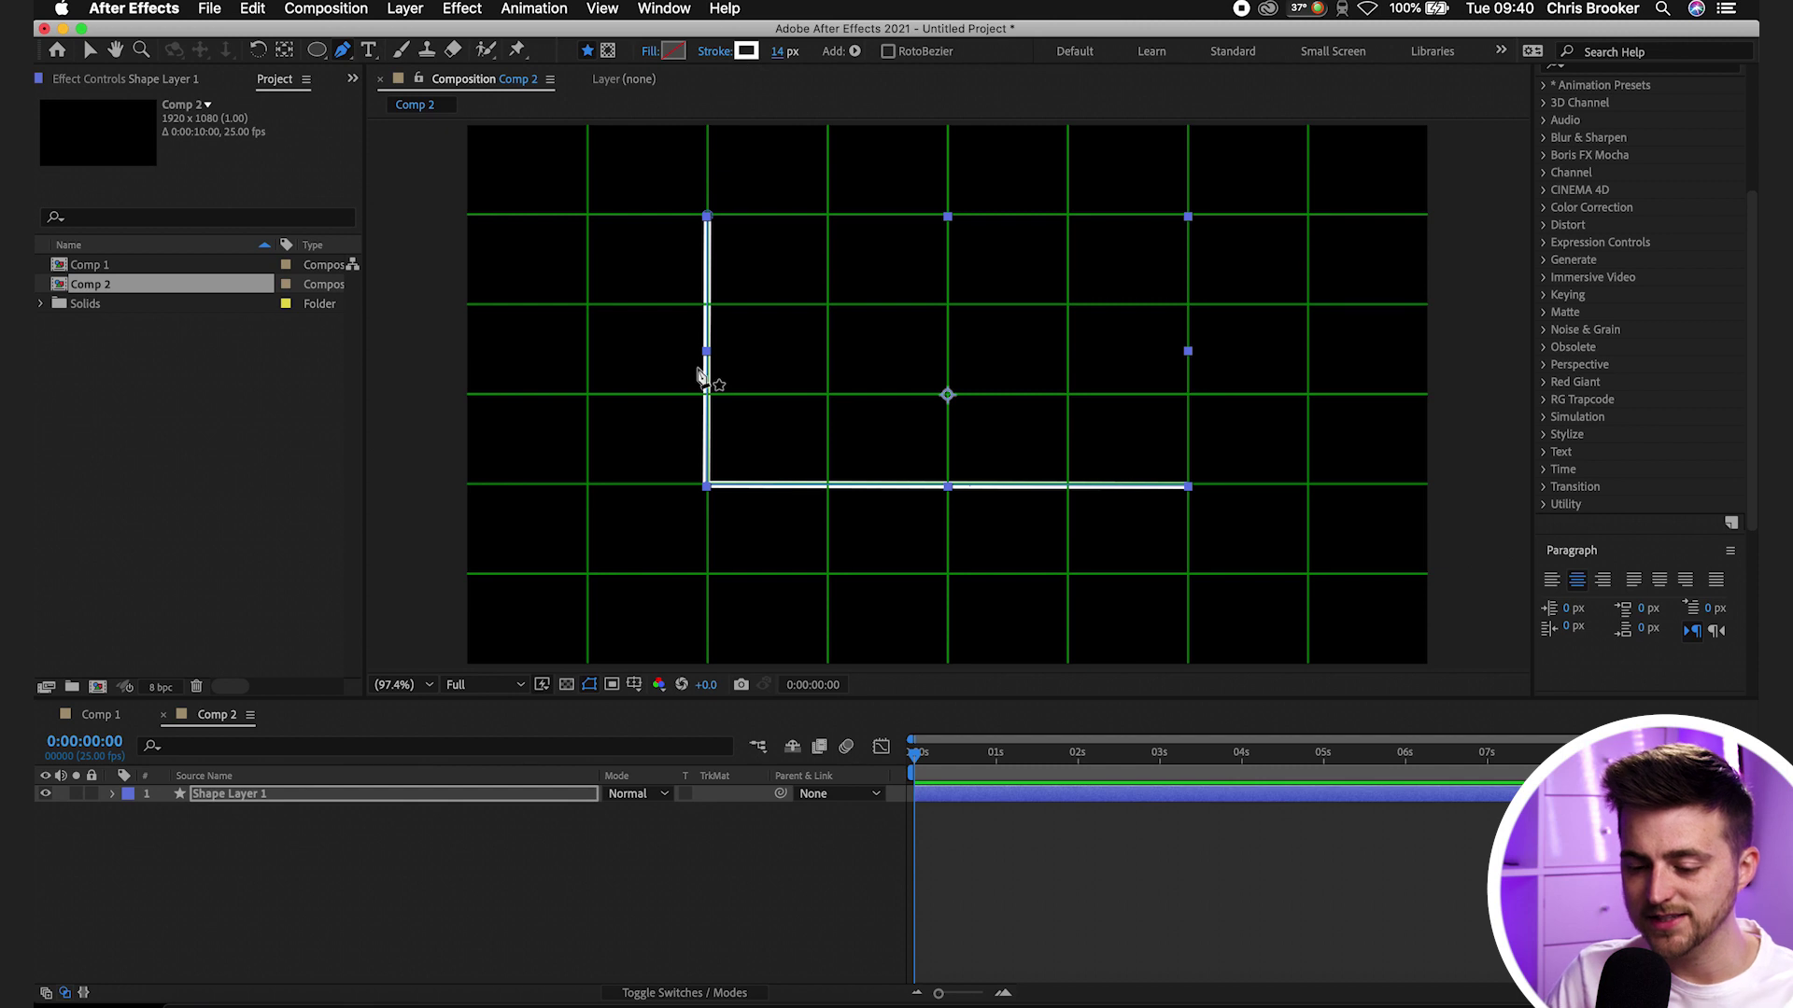
Scale up the axis shape layer and move it down to position 960, 572
click(548, 796)
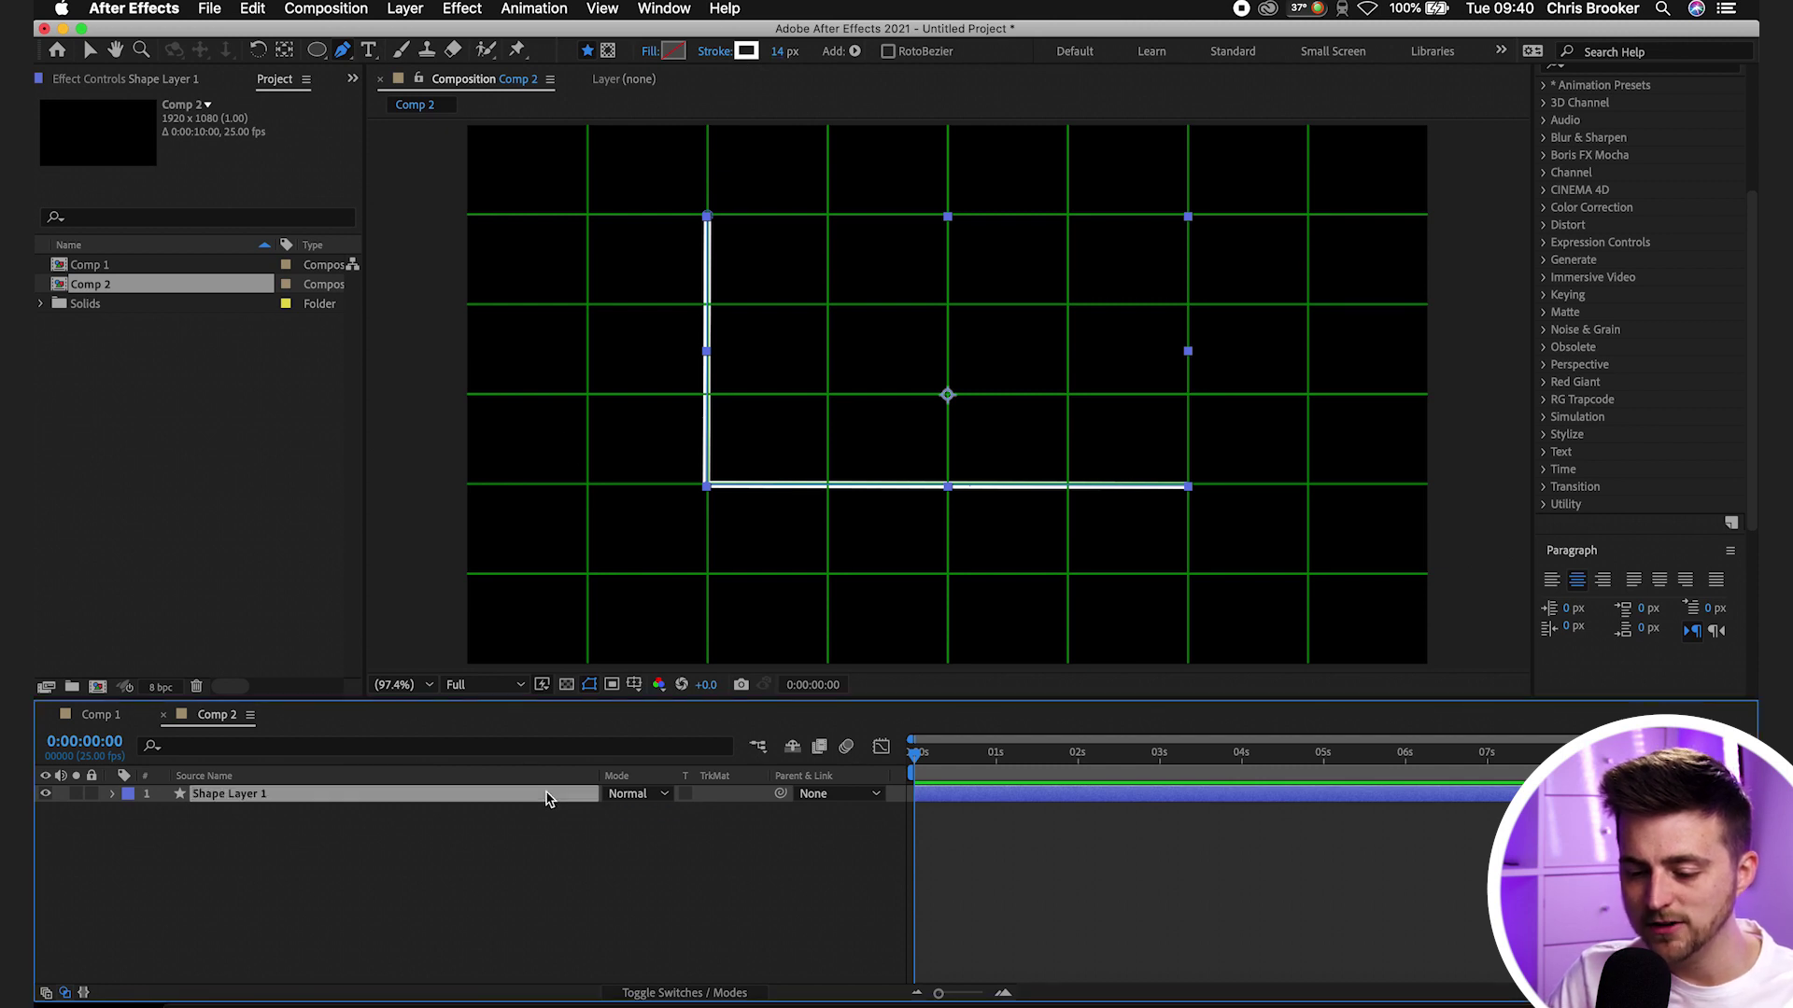
key(s)
drag(635, 811, 680, 816)
key(p)
click(869, 917)
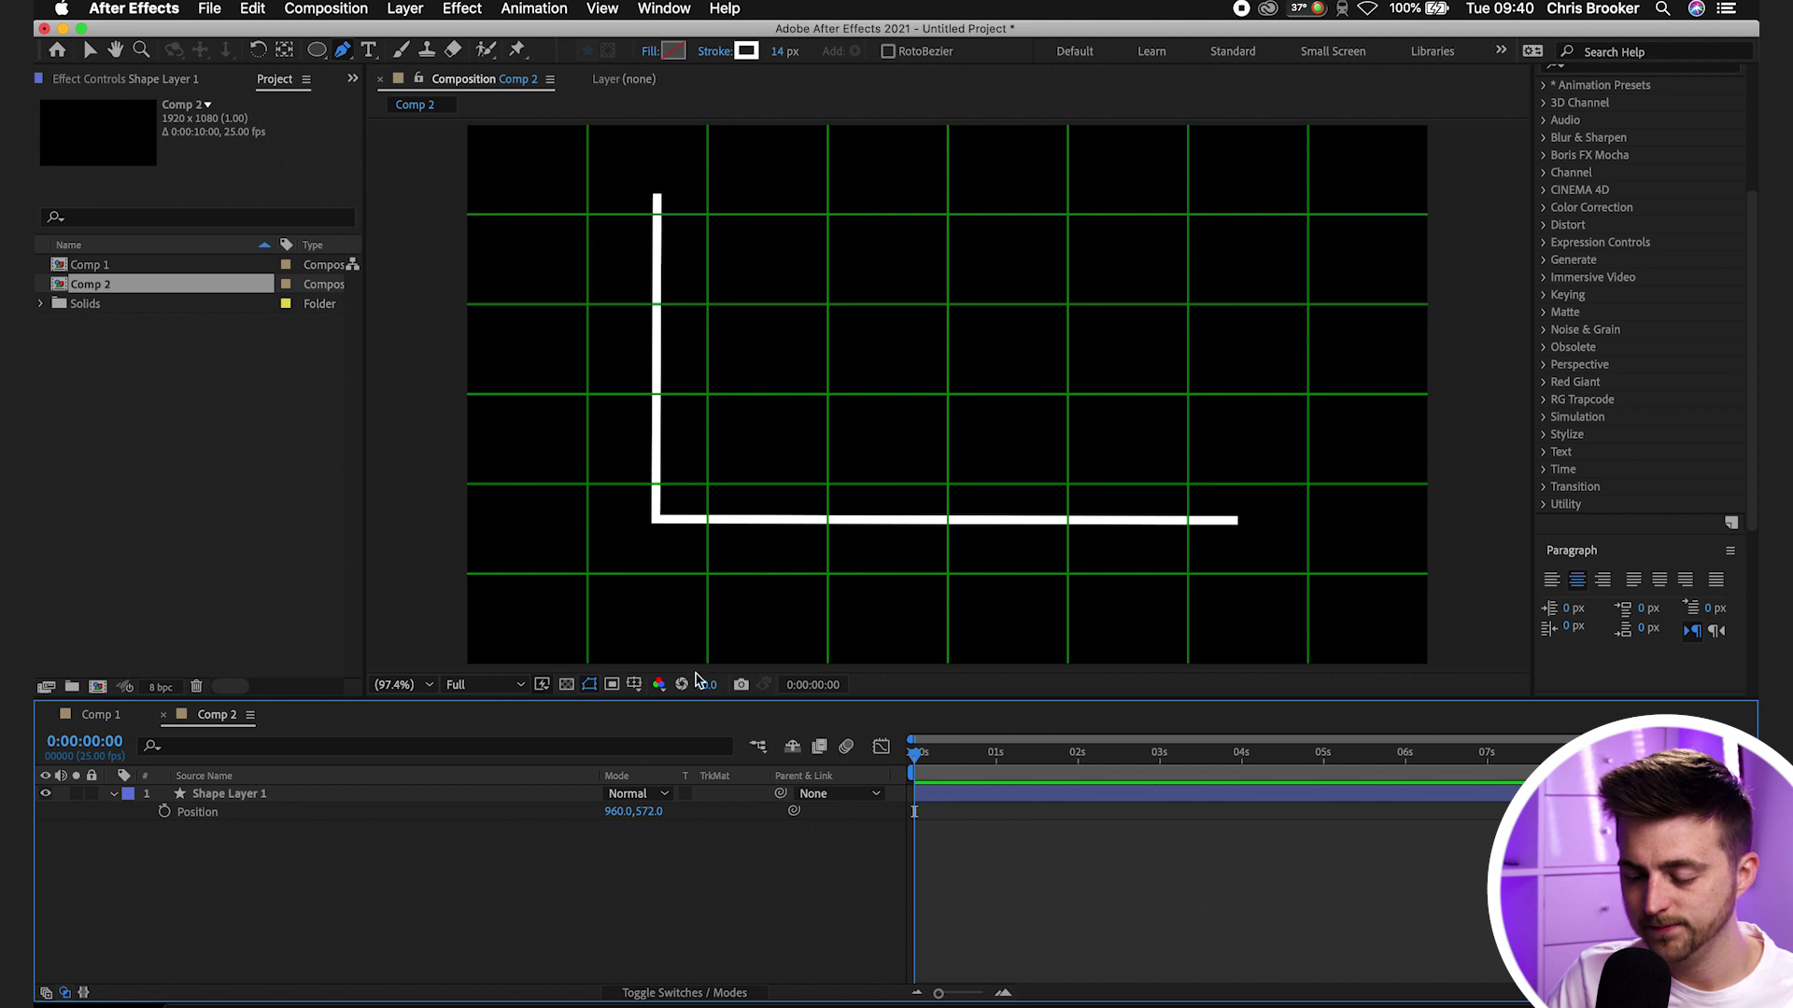
Set the axis shape layer's stroke width to 8 px
click(432, 795)
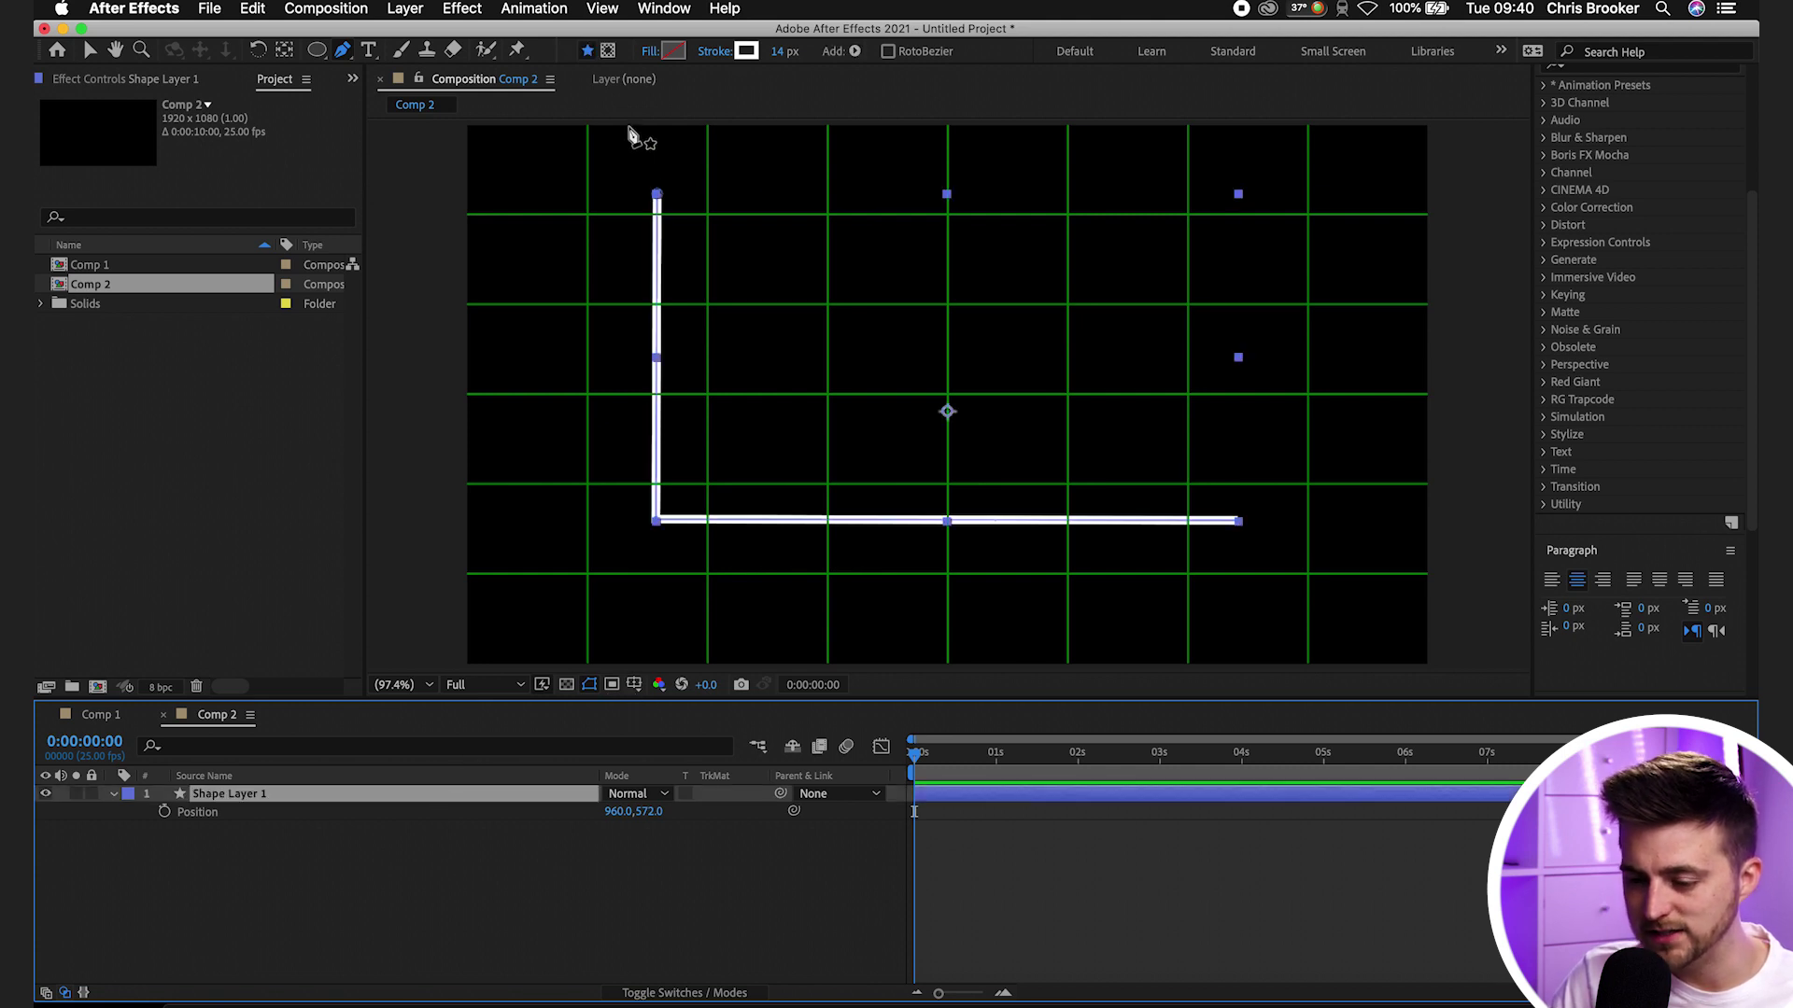
click(784, 52)
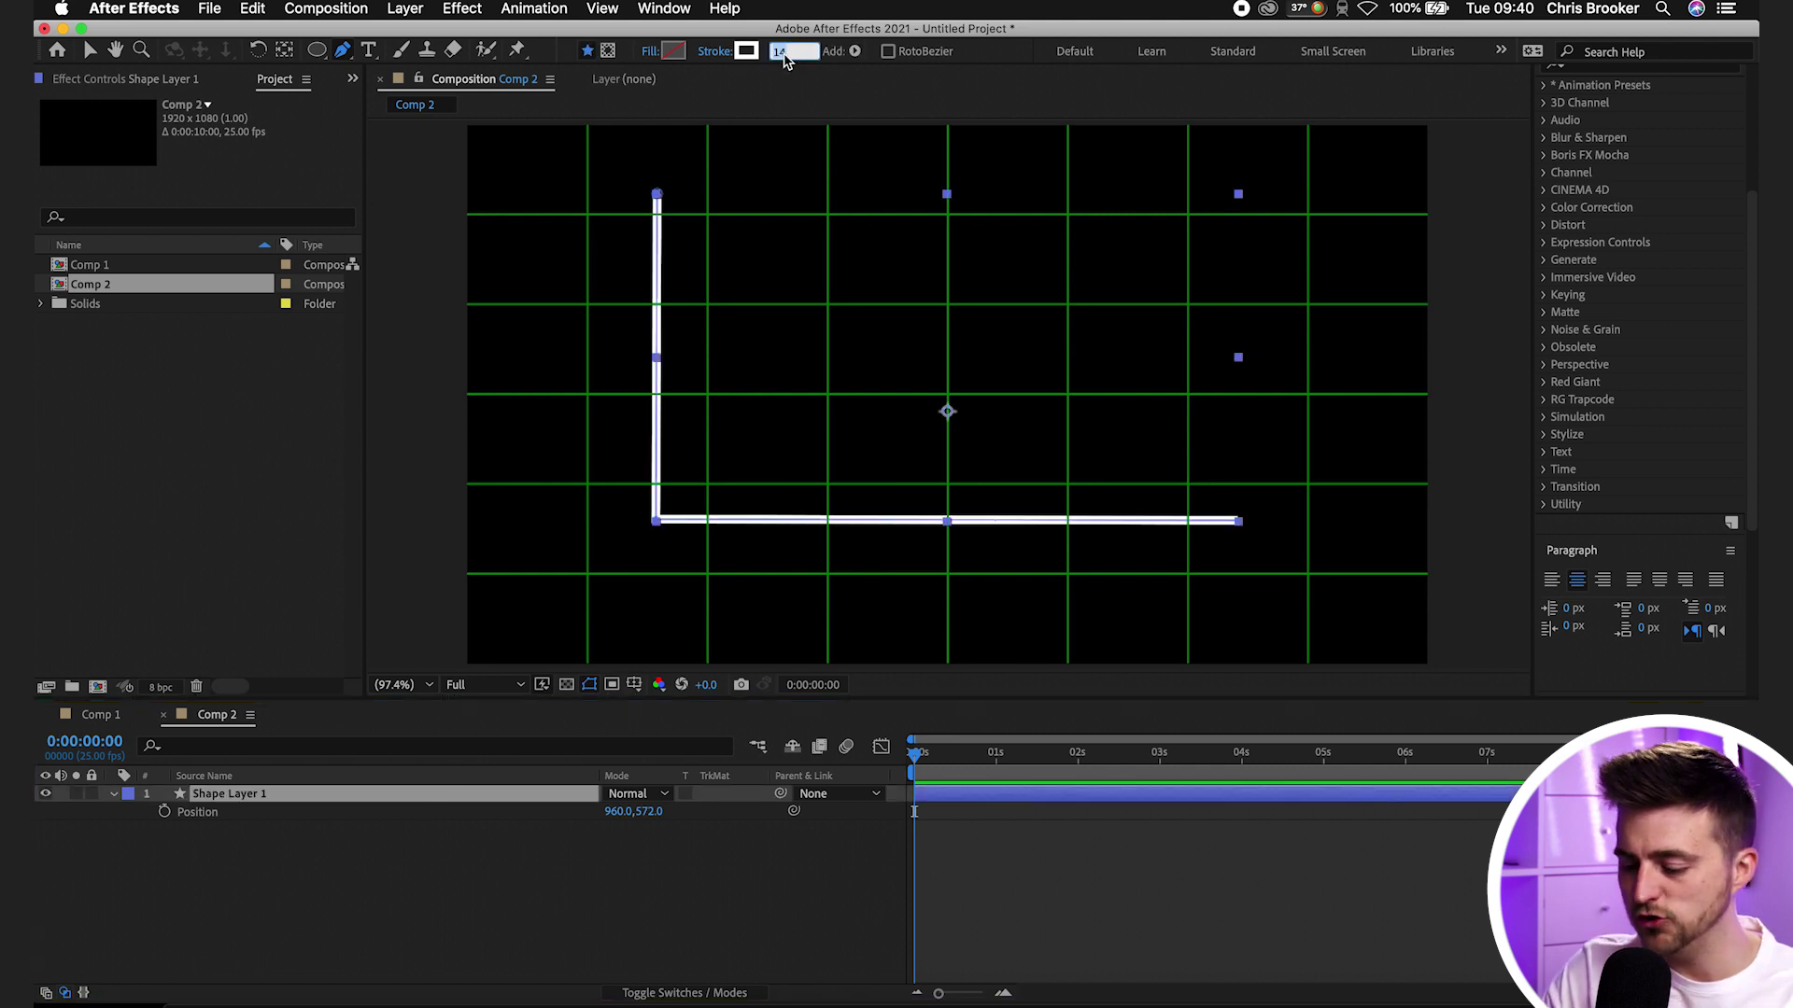
text(8)
key(Return)
click(859, 883)
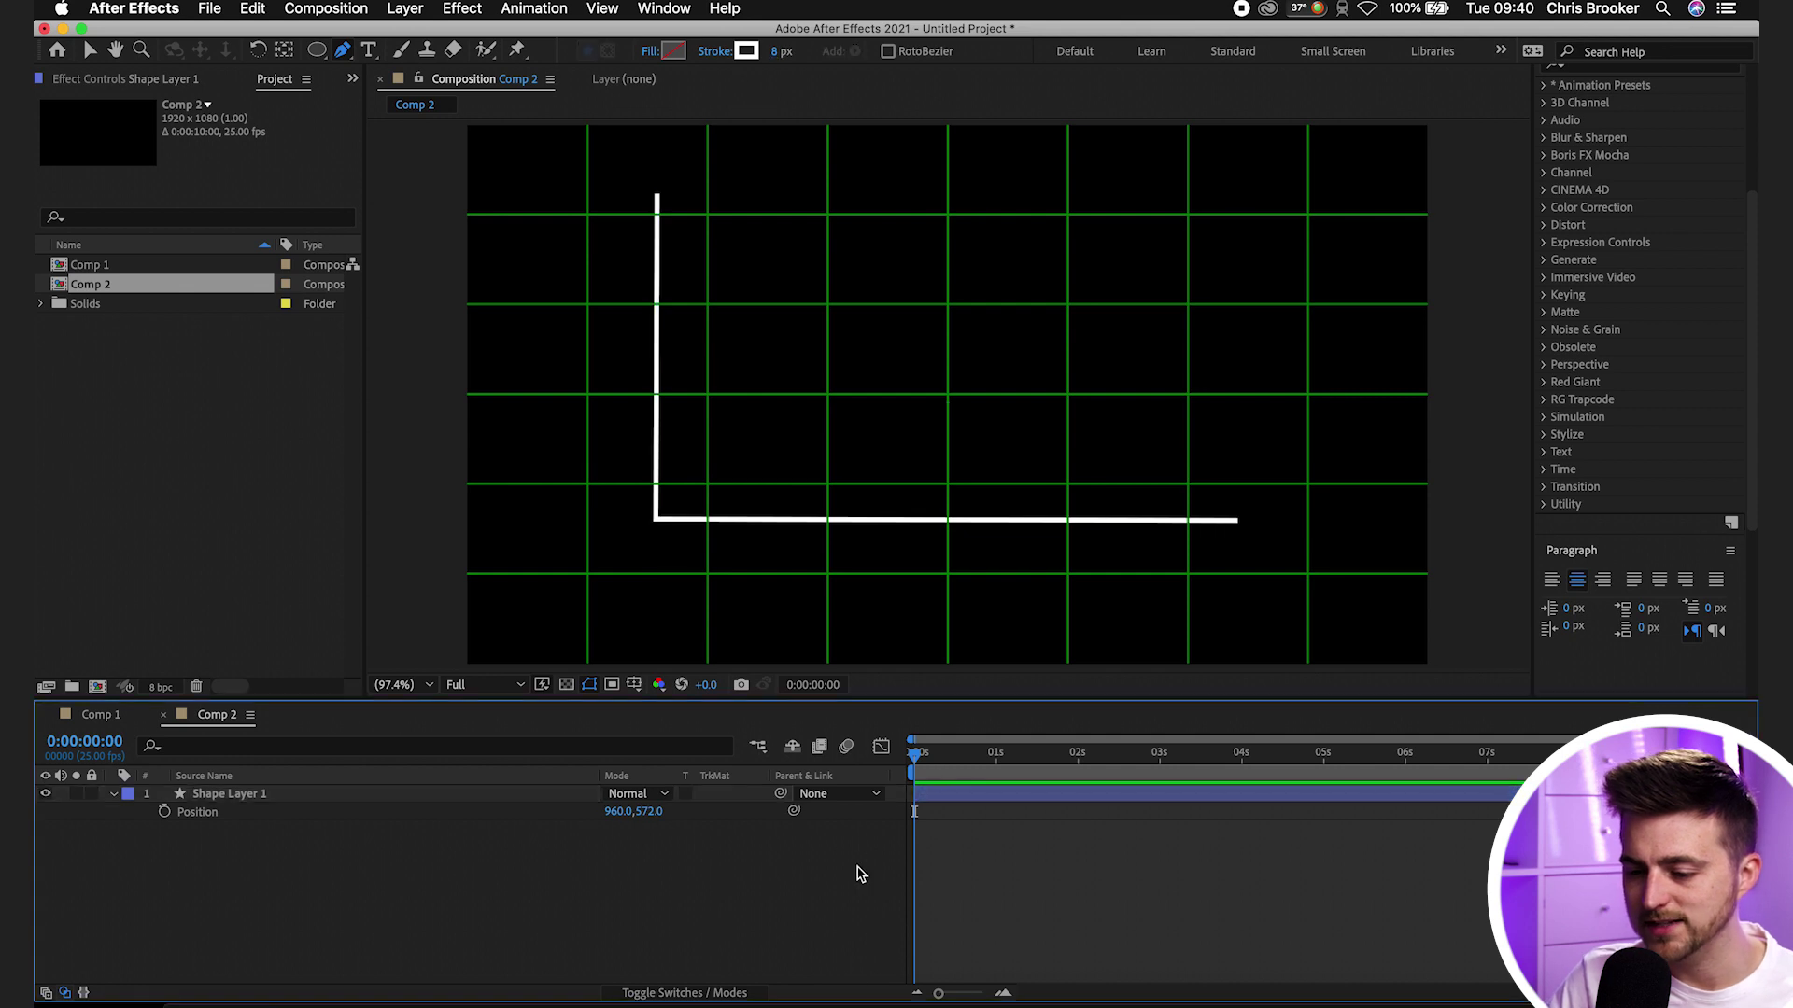
Hide the proportional grid in the composition view
click(634, 684)
click(701, 723)
click(1204, 883)
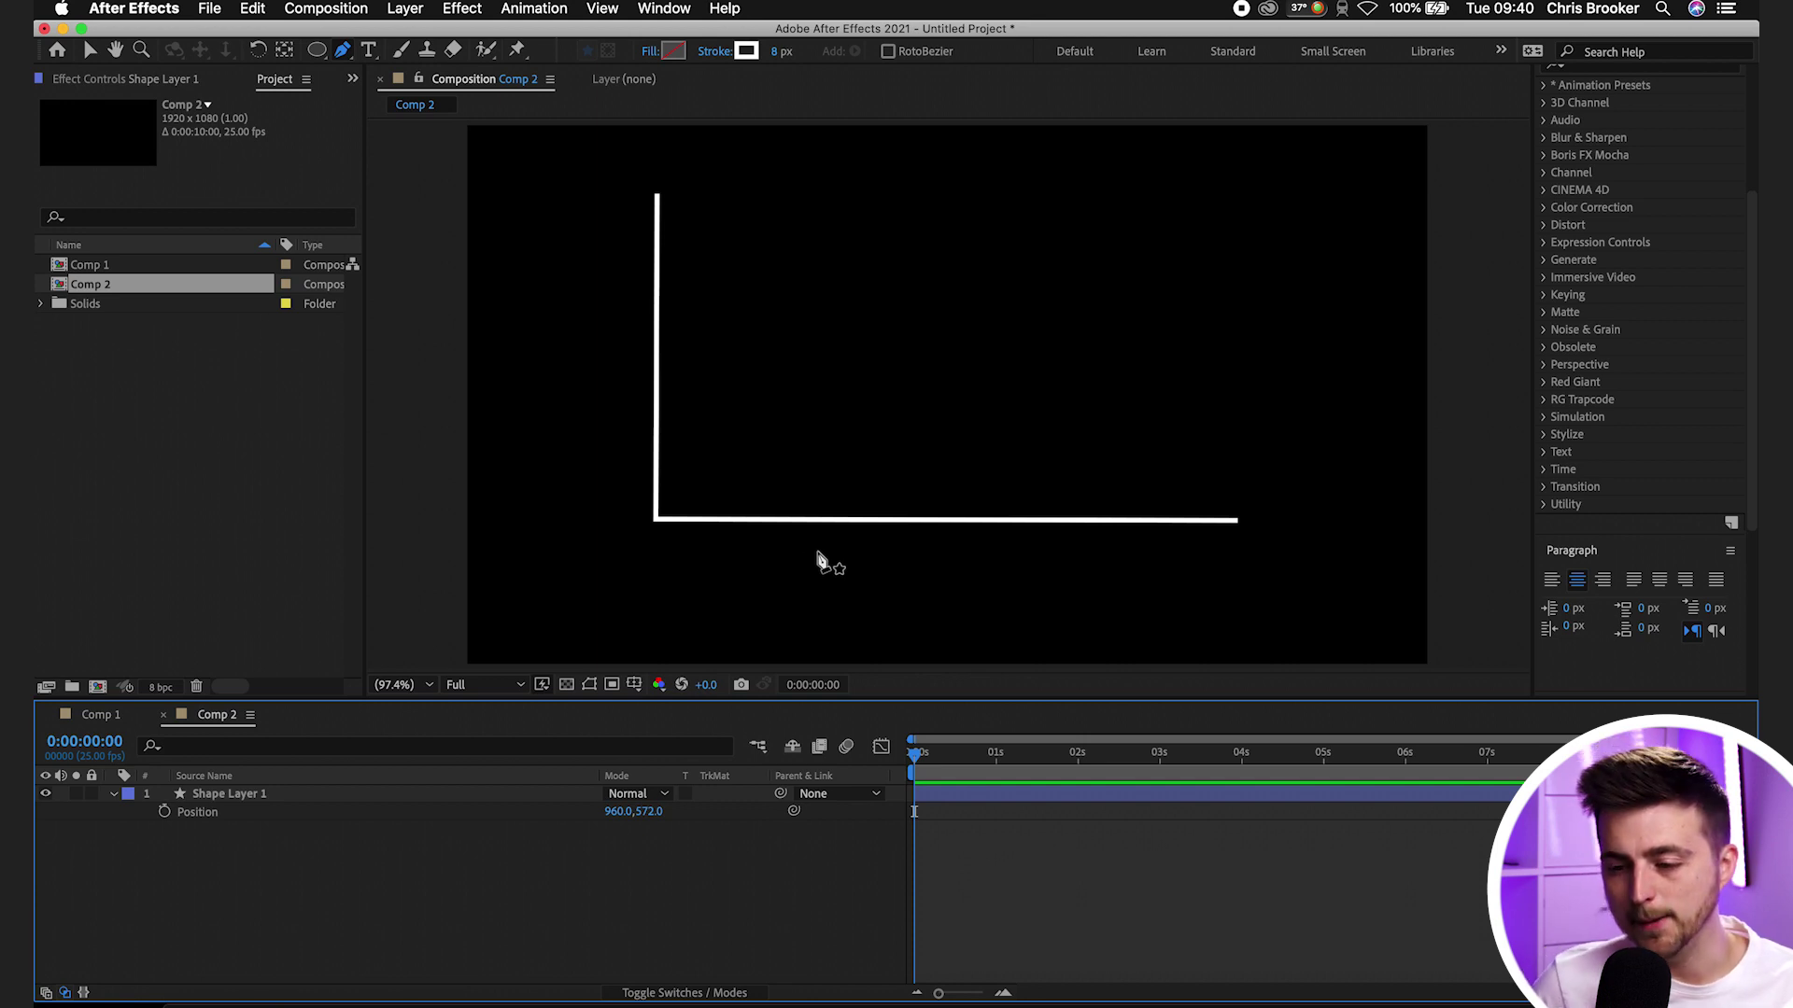
Move the axis shape layer down to position 960, 604, lock it, and return to the Selection tool
click(280, 794)
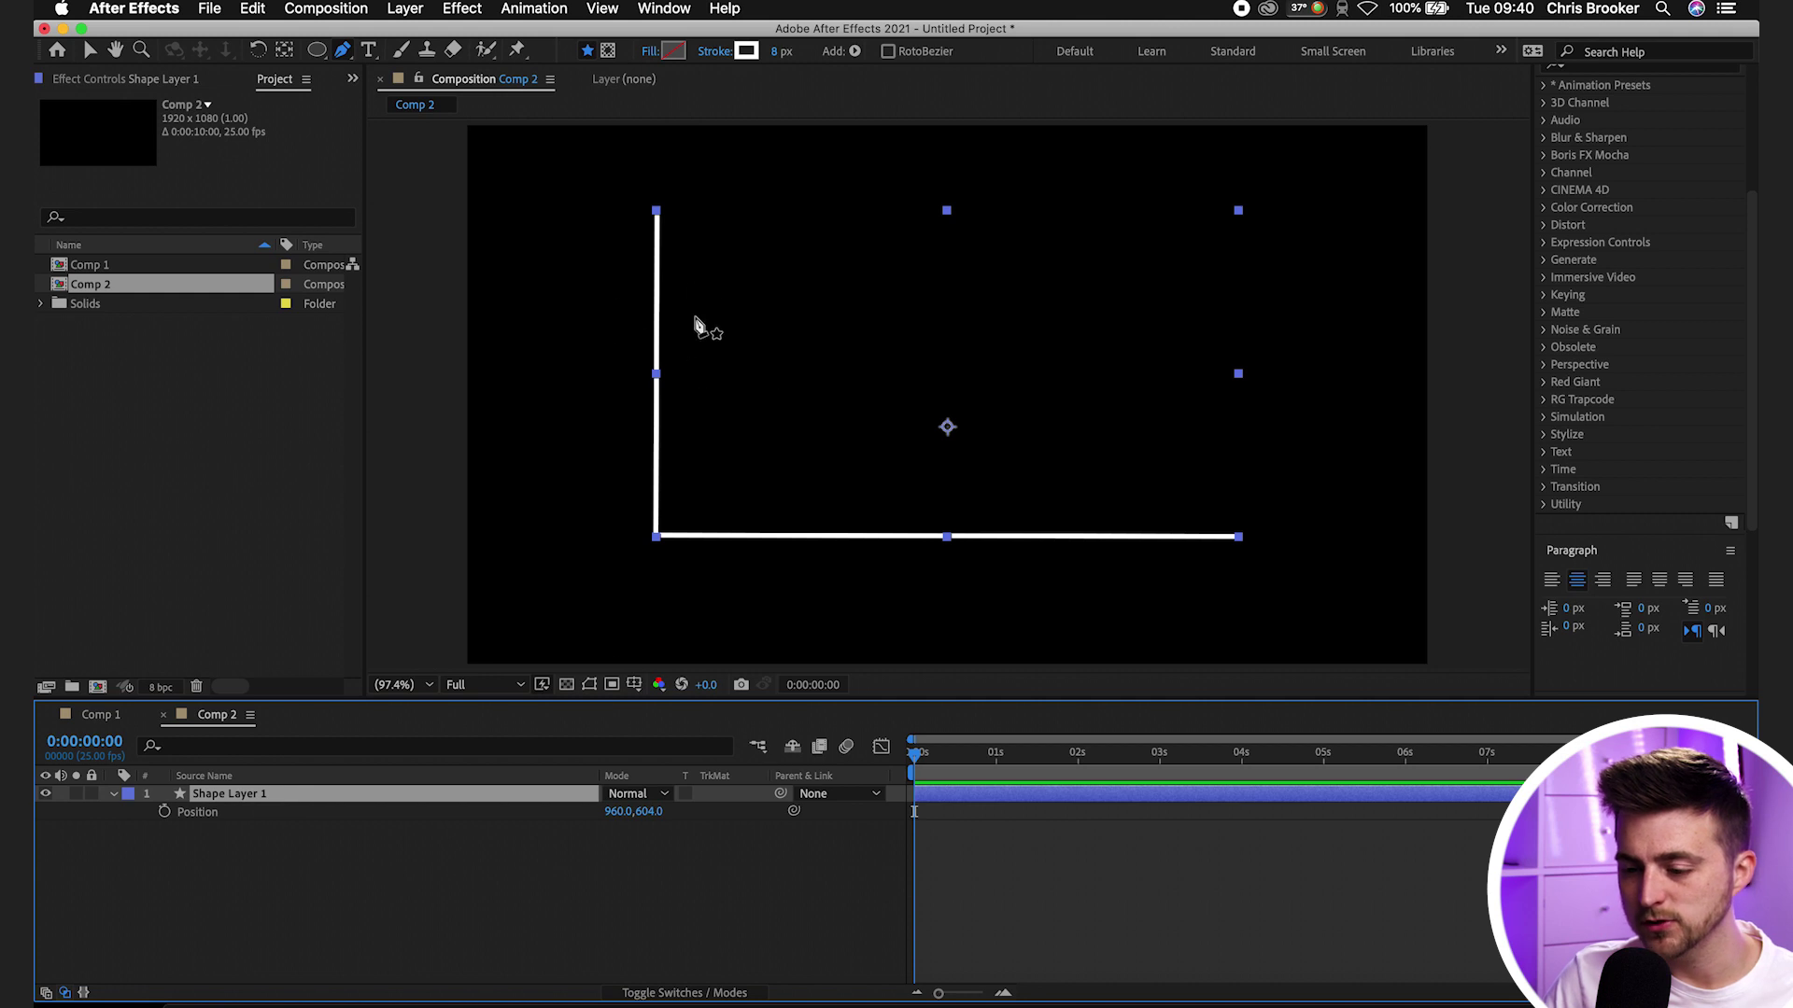
click(92, 795)
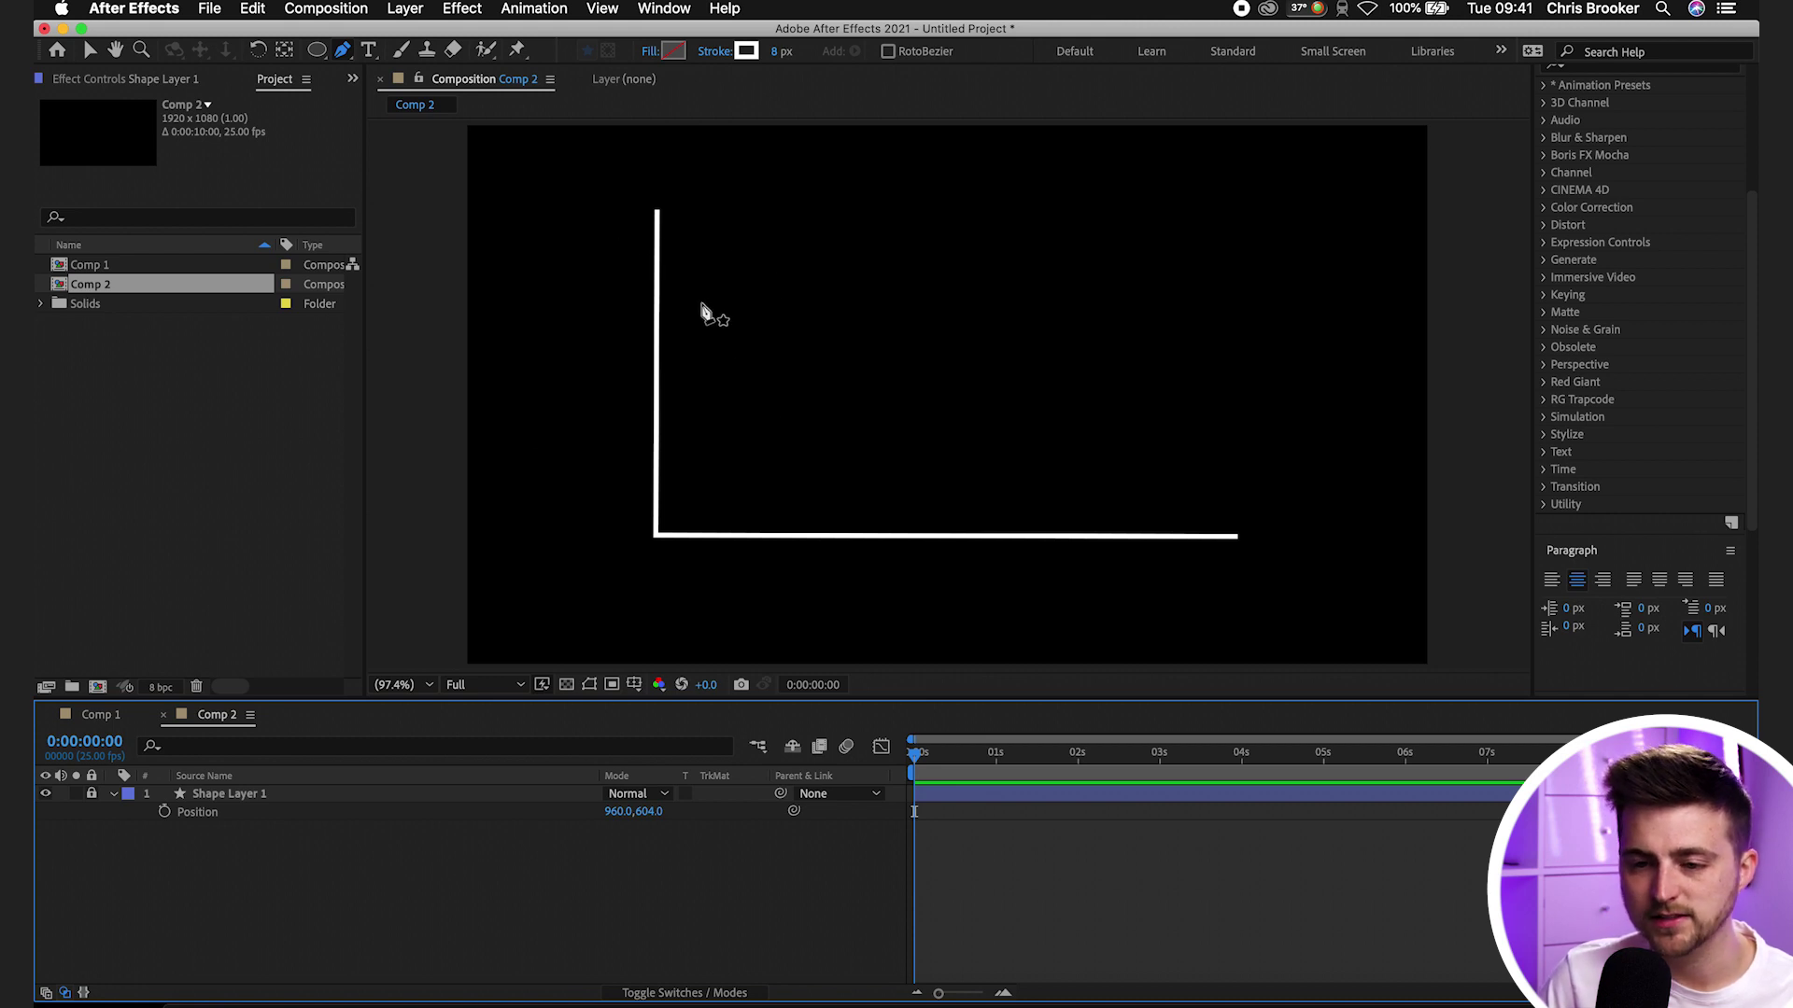
click(89, 50)
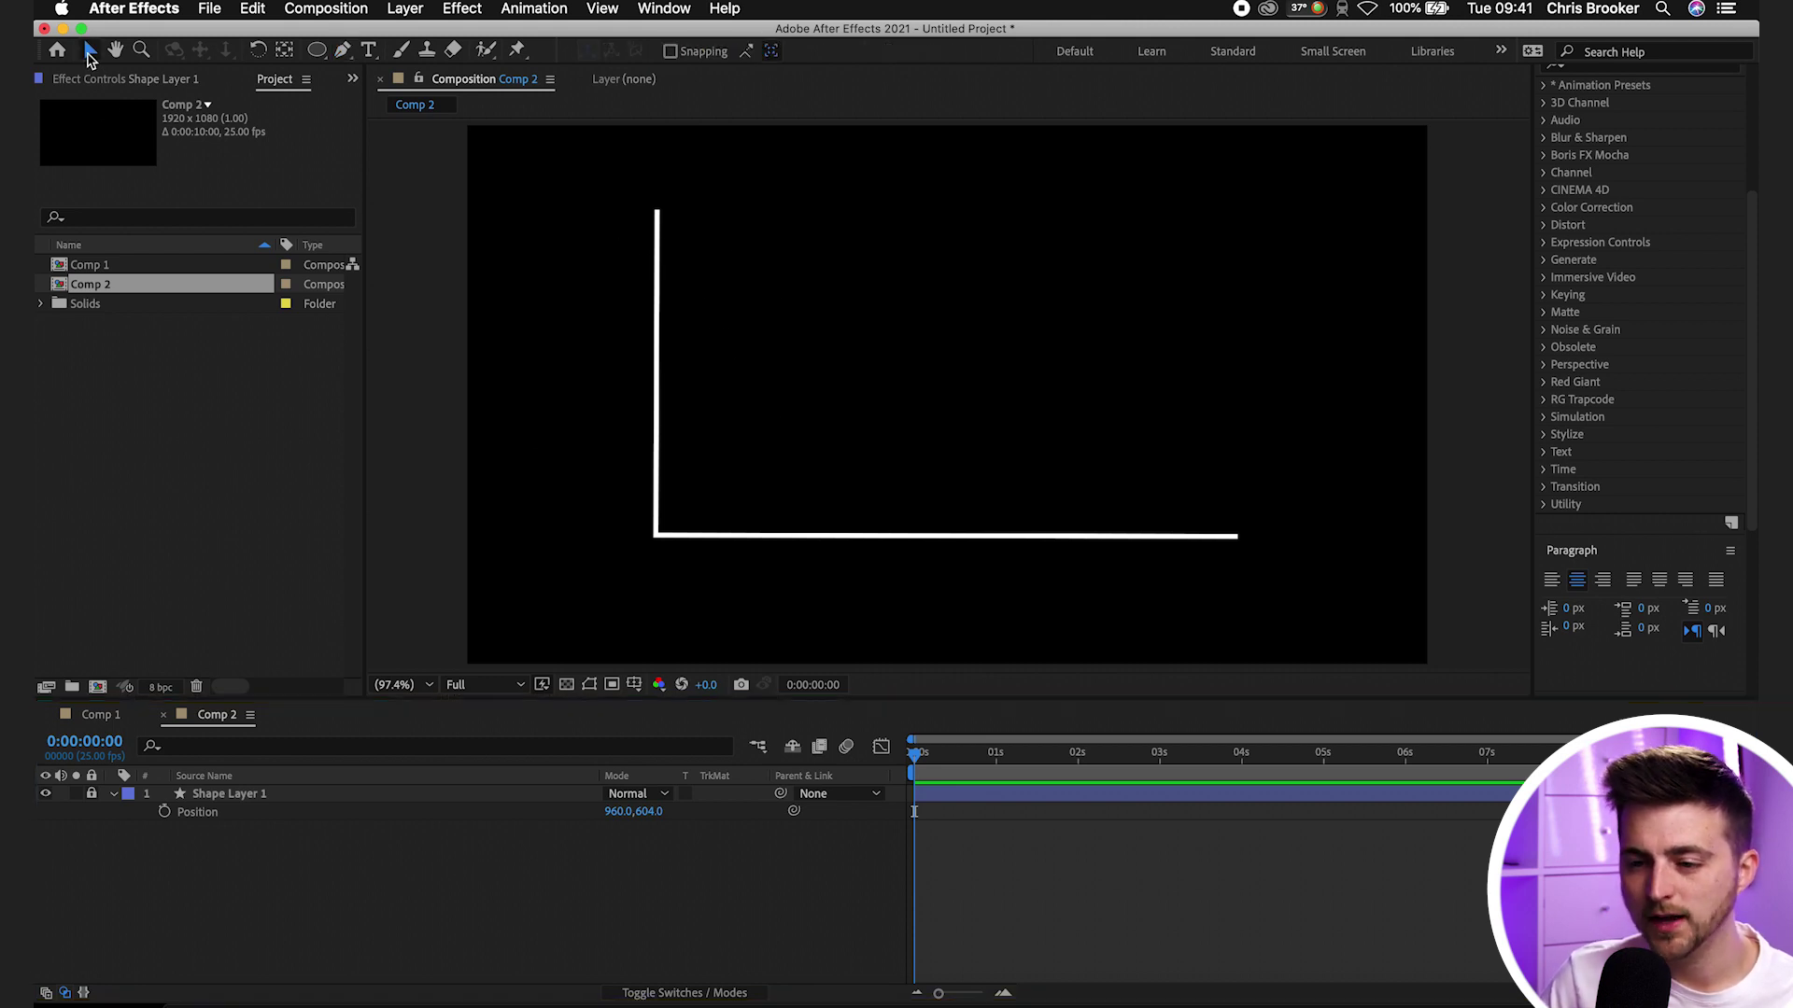
Create a new 1920 × 1080 px solid layer in bright blue
click(405, 8)
mouse_move(446, 42)
click(719, 56)
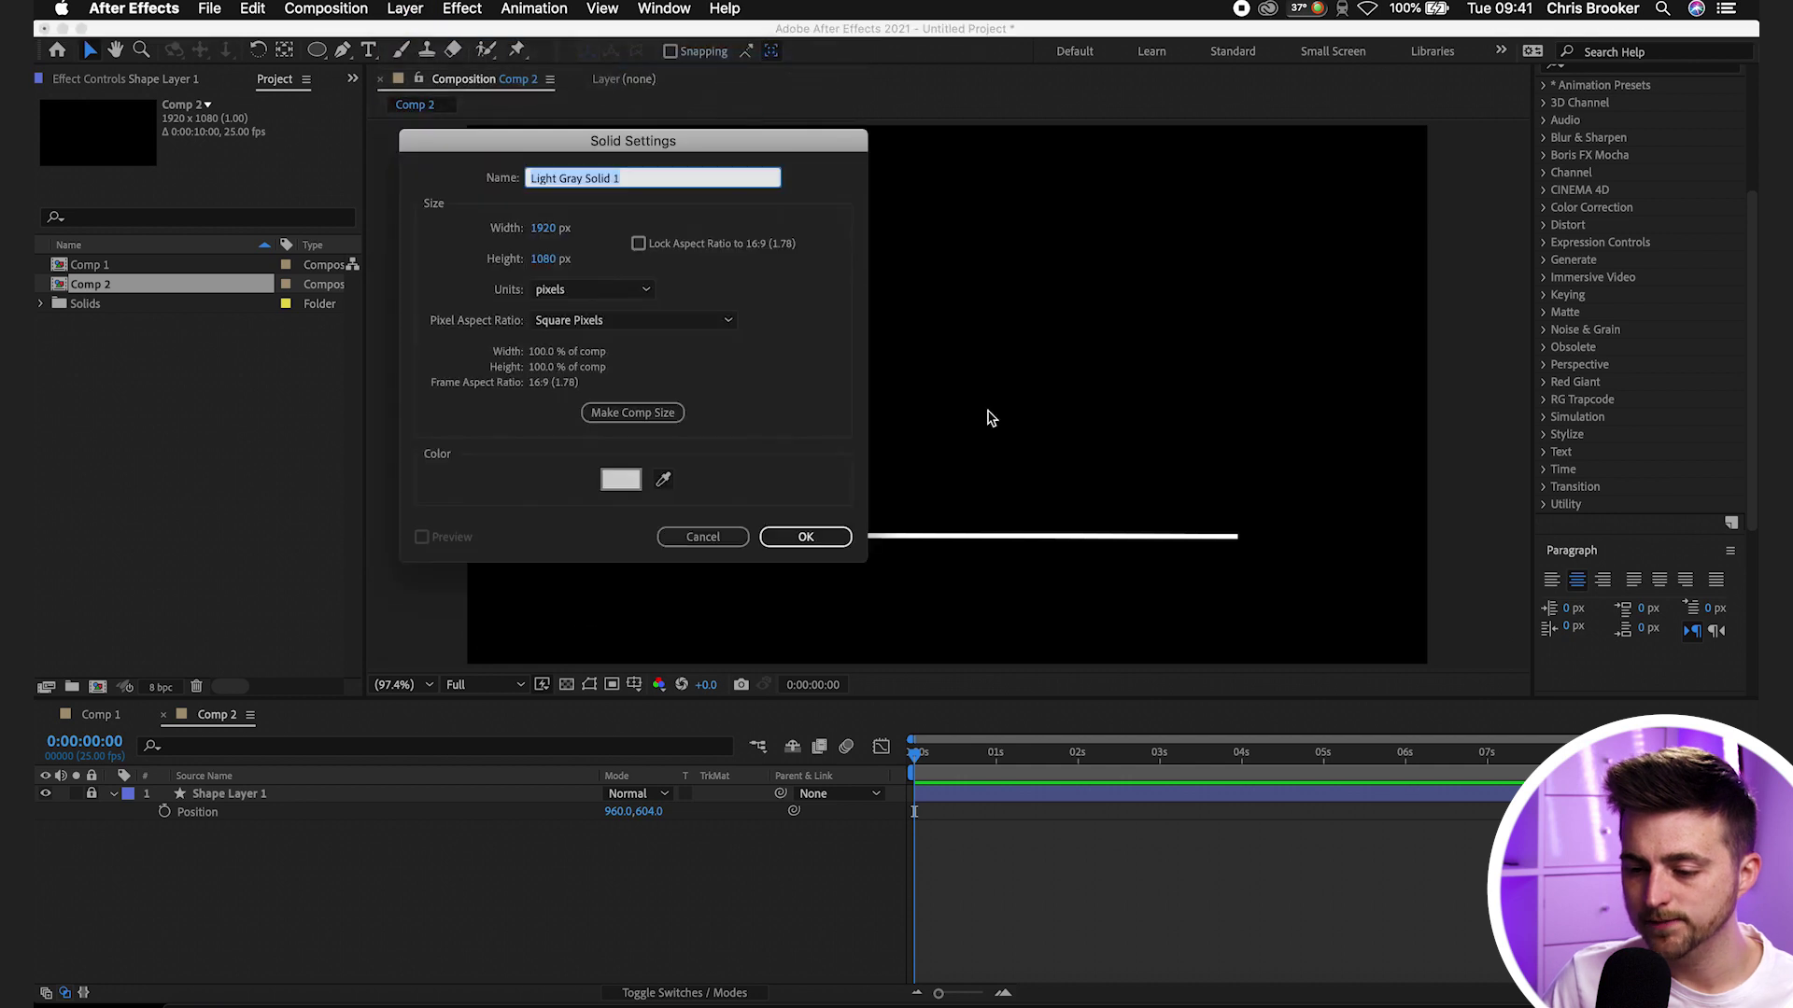
click(620, 480)
mouse_move(1131, 384)
mouse_down()
mouse_move(1325, 312)
mouse_move(1329, 285)
mouse_up()
click(1351, 392)
drag(1351, 393, 1350, 399)
click(1518, 289)
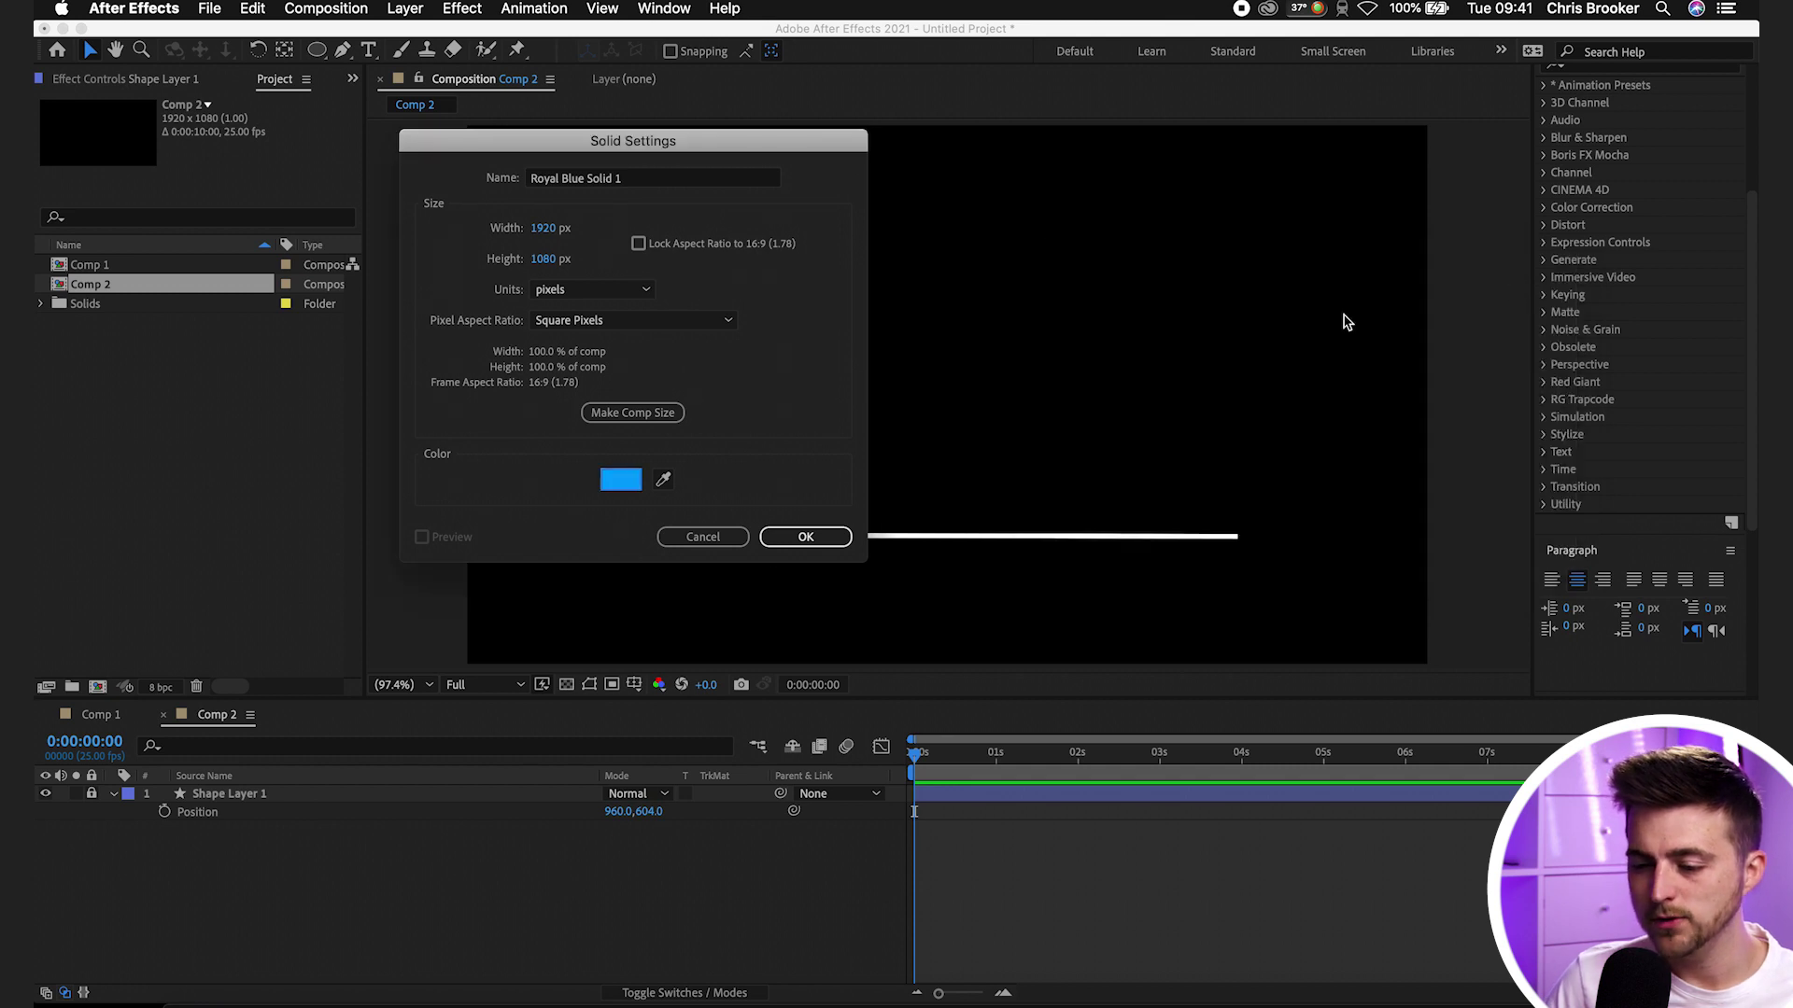
click(810, 542)
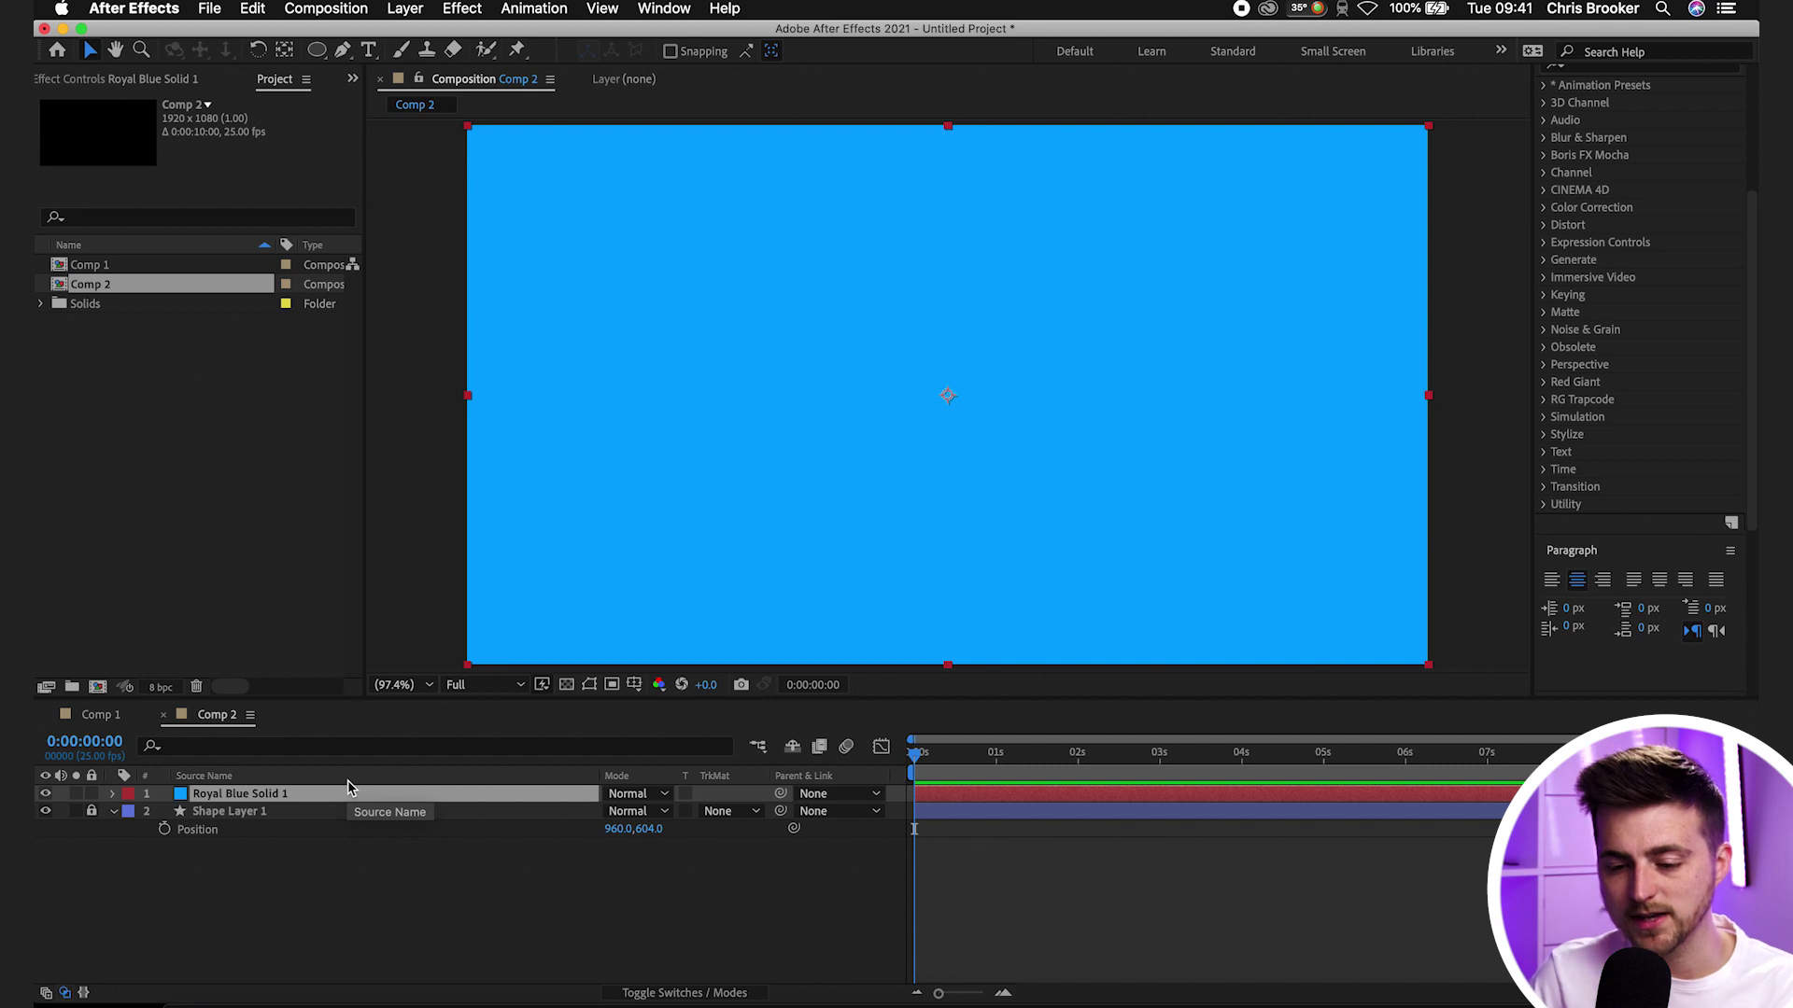
Unlink the blue solid's scale proportions and set its scale to 5% width and 20% height
click(113, 794)
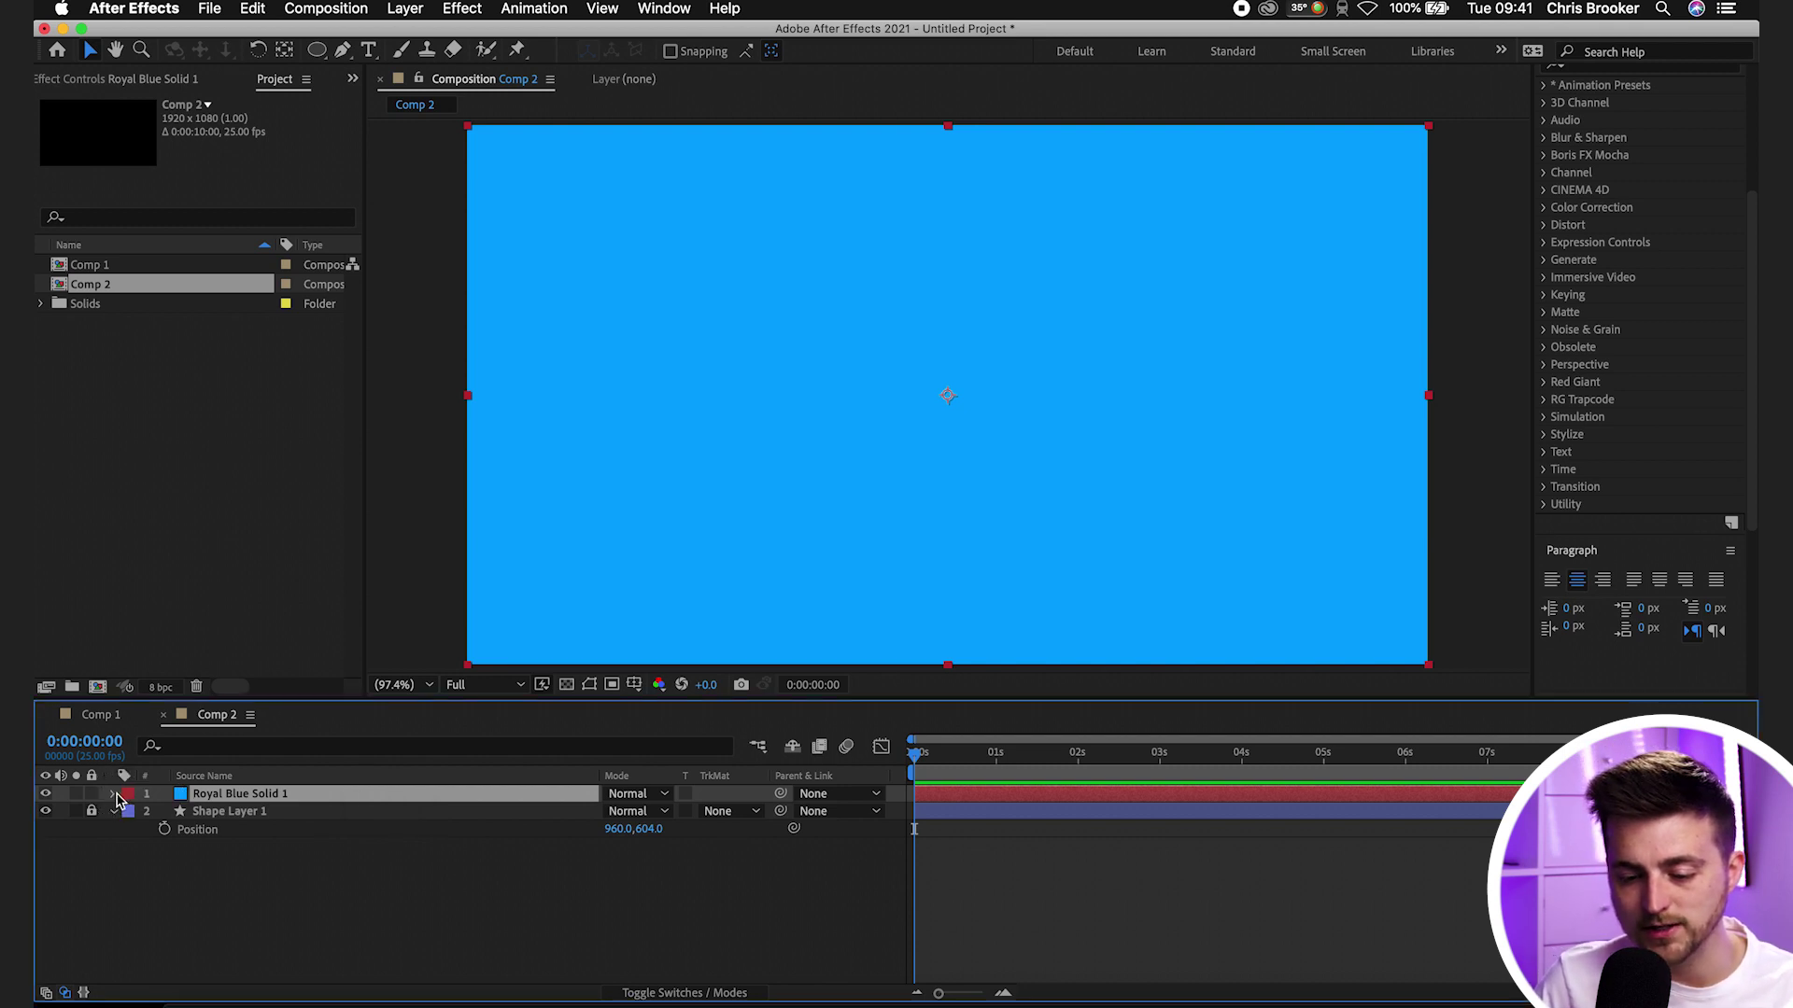
click(131, 812)
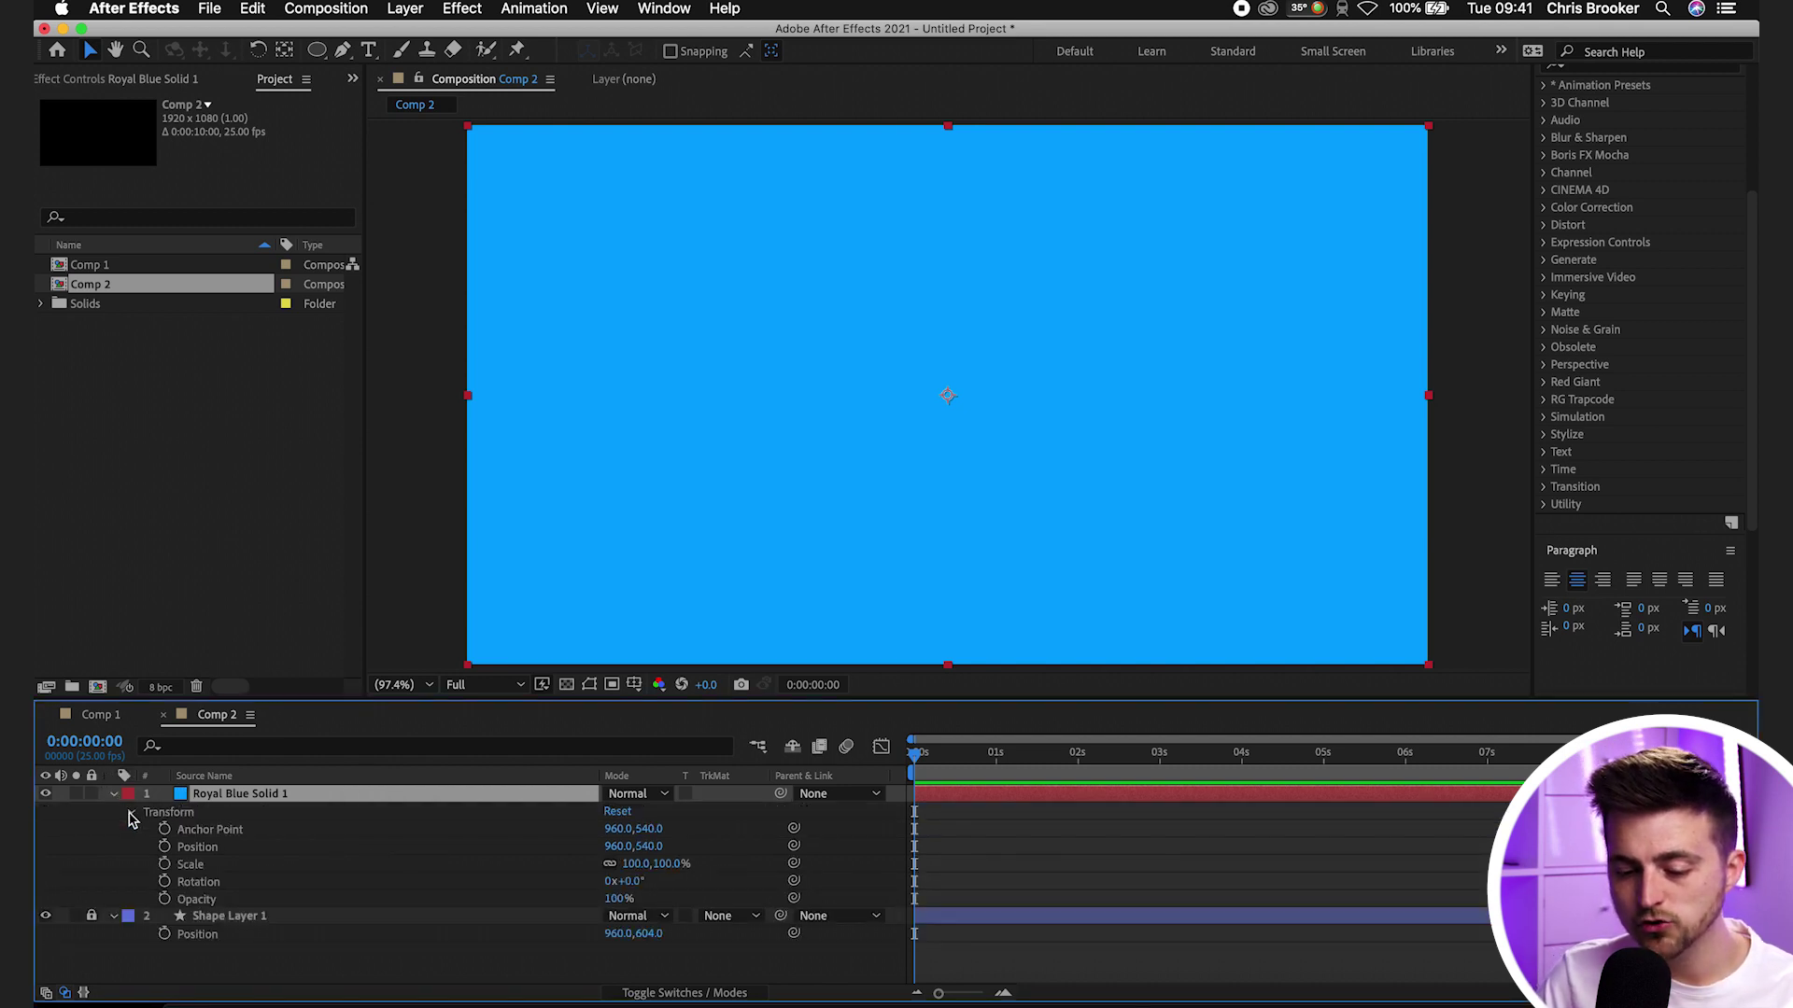
click(191, 866)
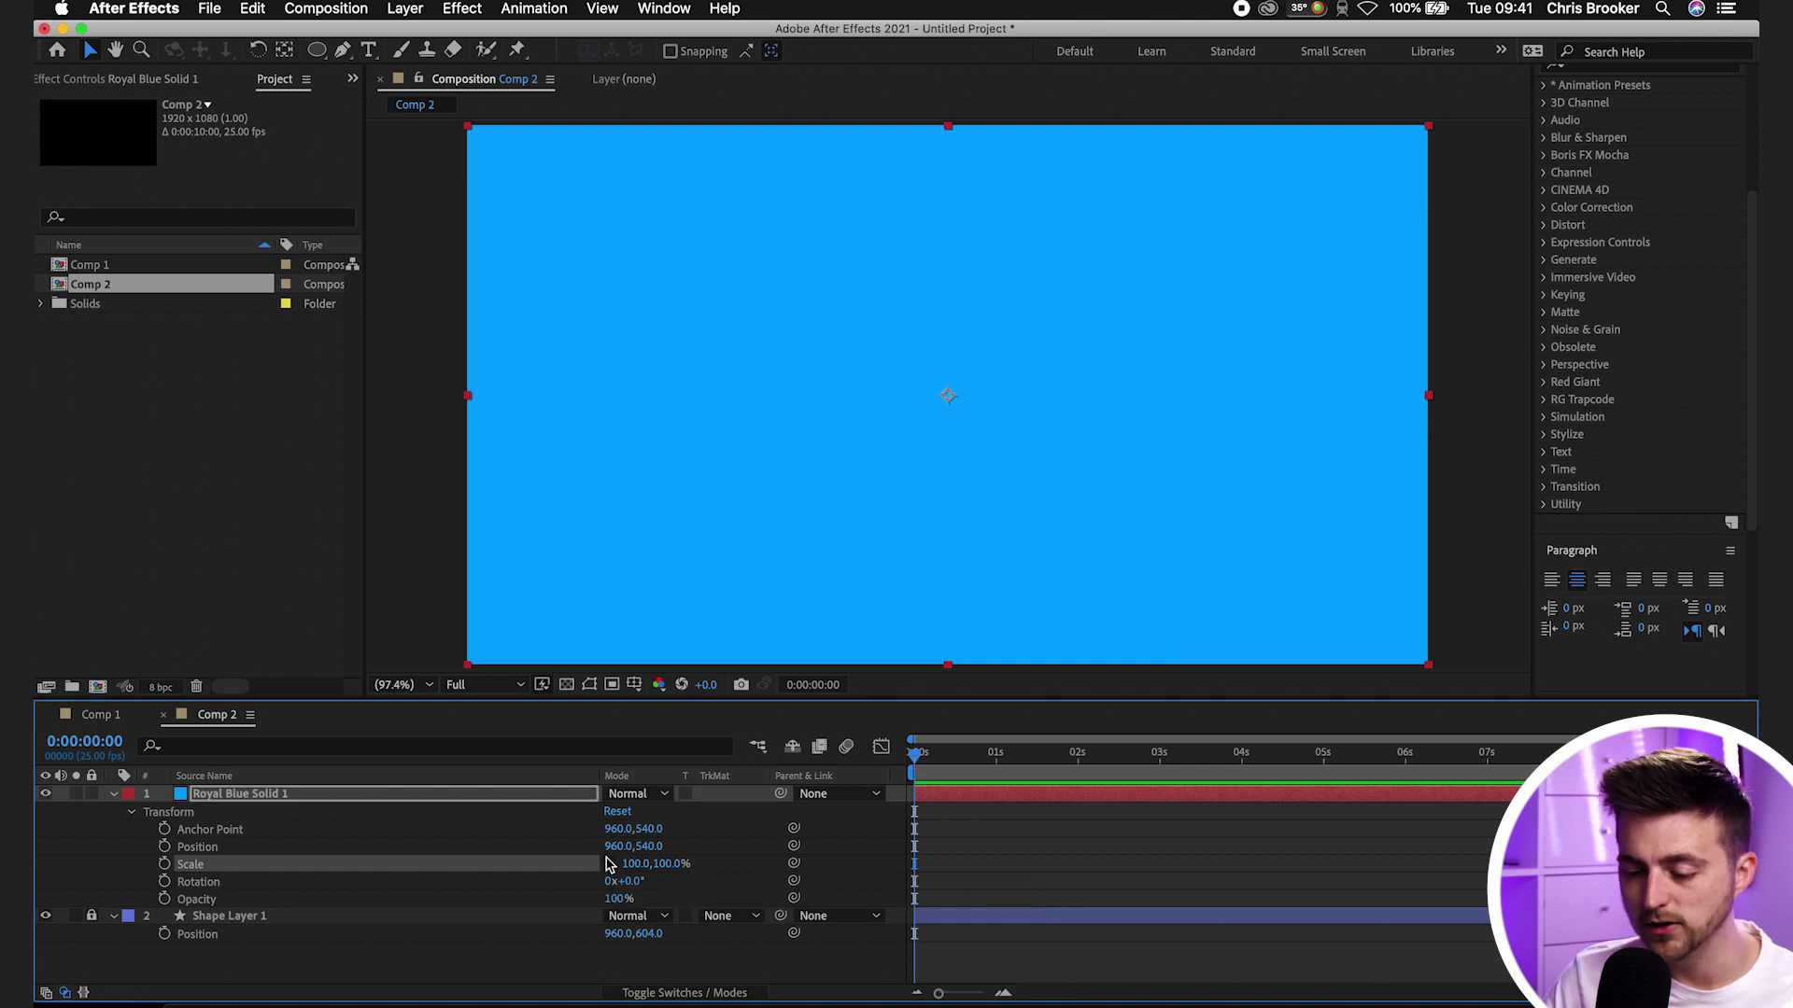
click(637, 863)
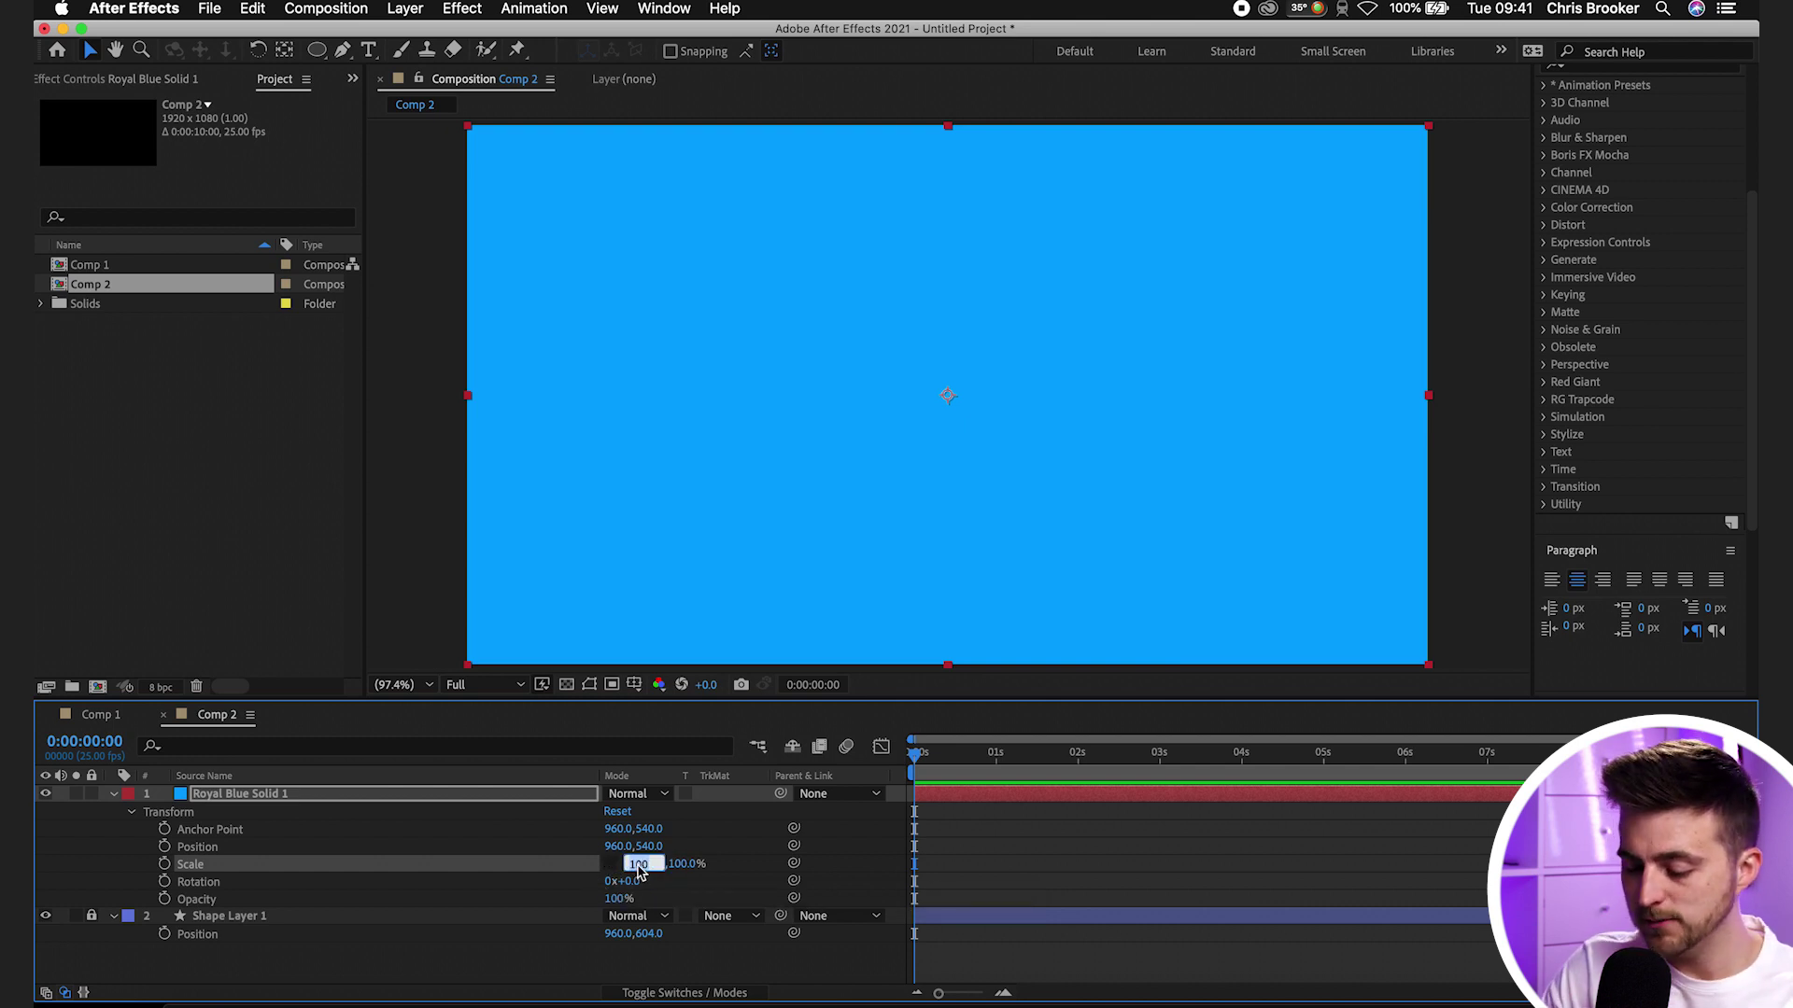
text(5)
key(Return)
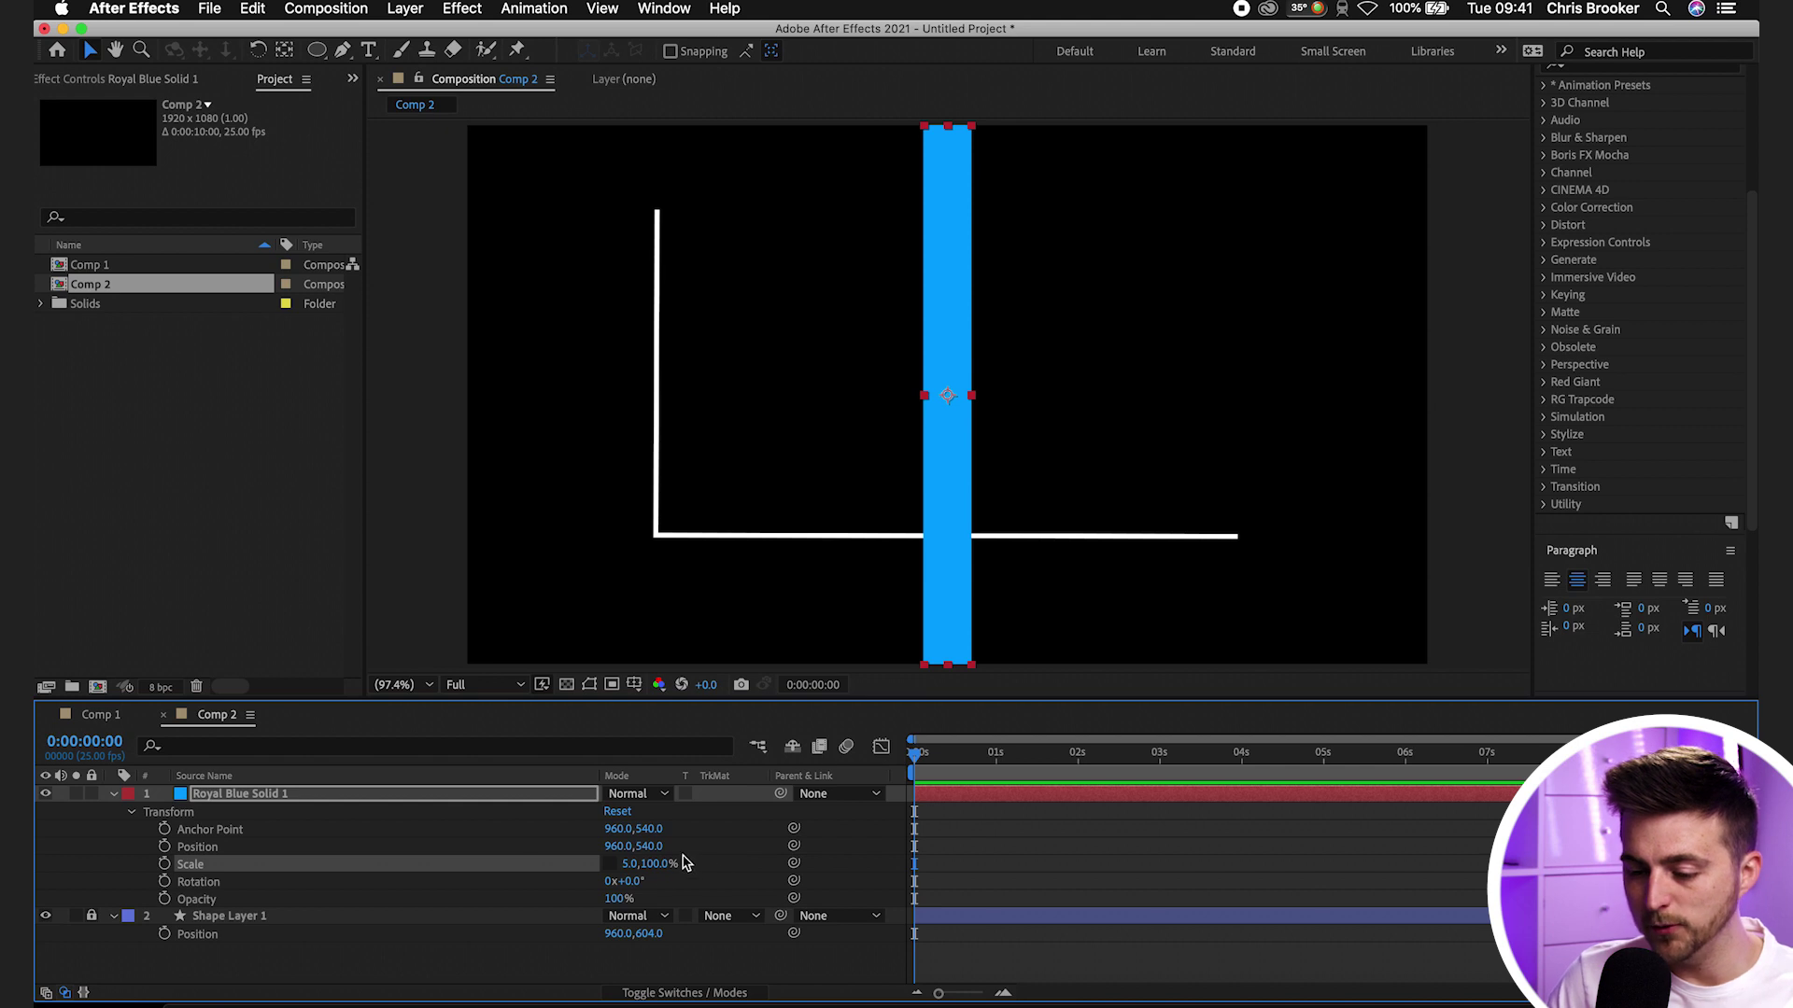
click(658, 863)
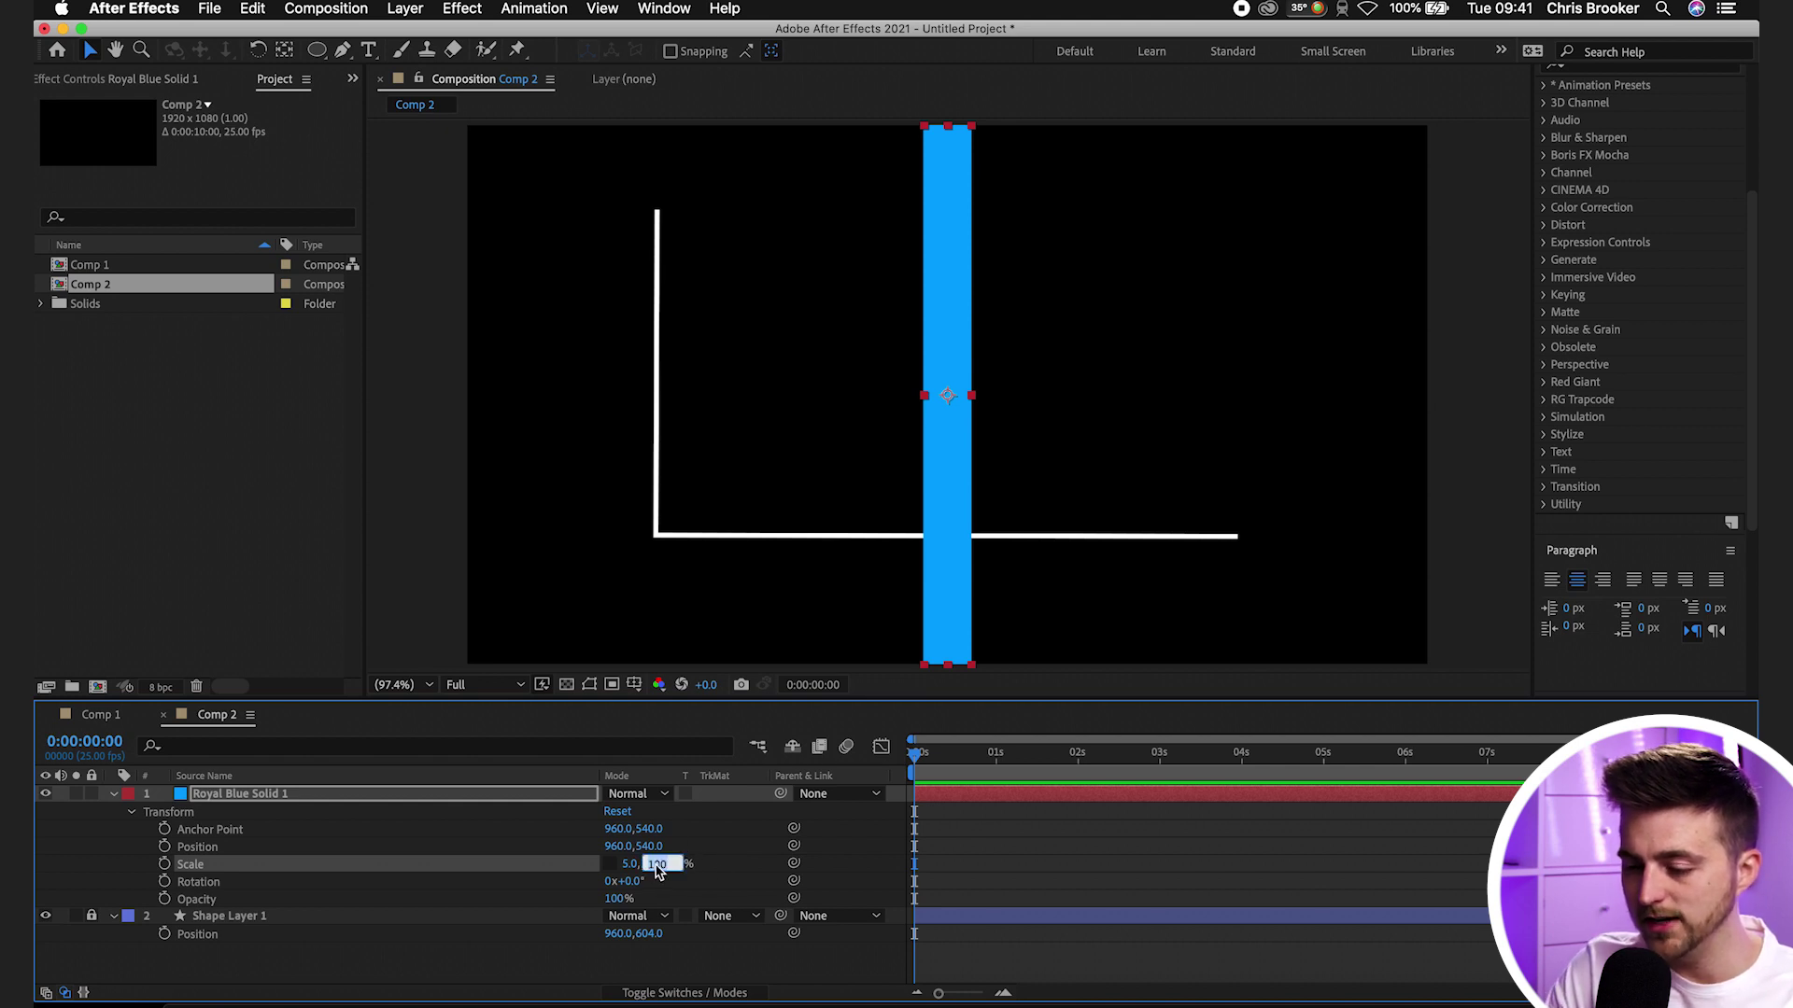
text(20)
key(Return)
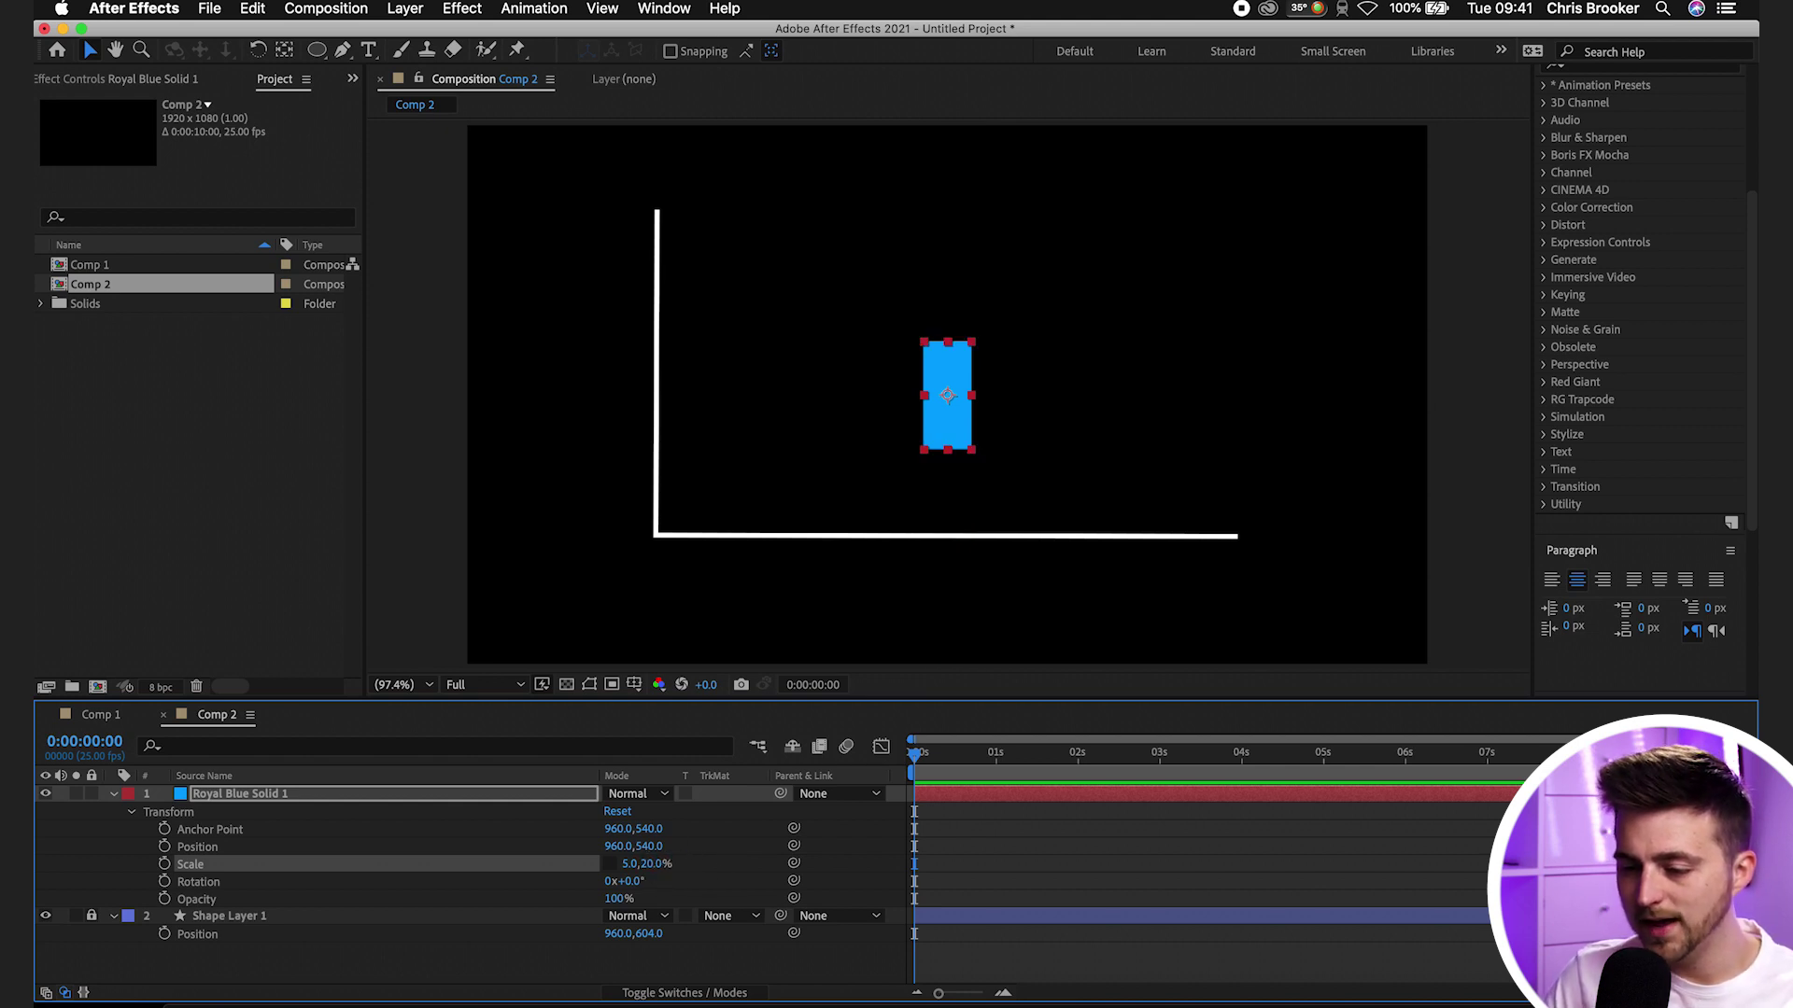
Try scaling the blue solid about its centred anchor point to 11% width, then to 42% height, undoing each change
scroll(991, 370, up, 5)
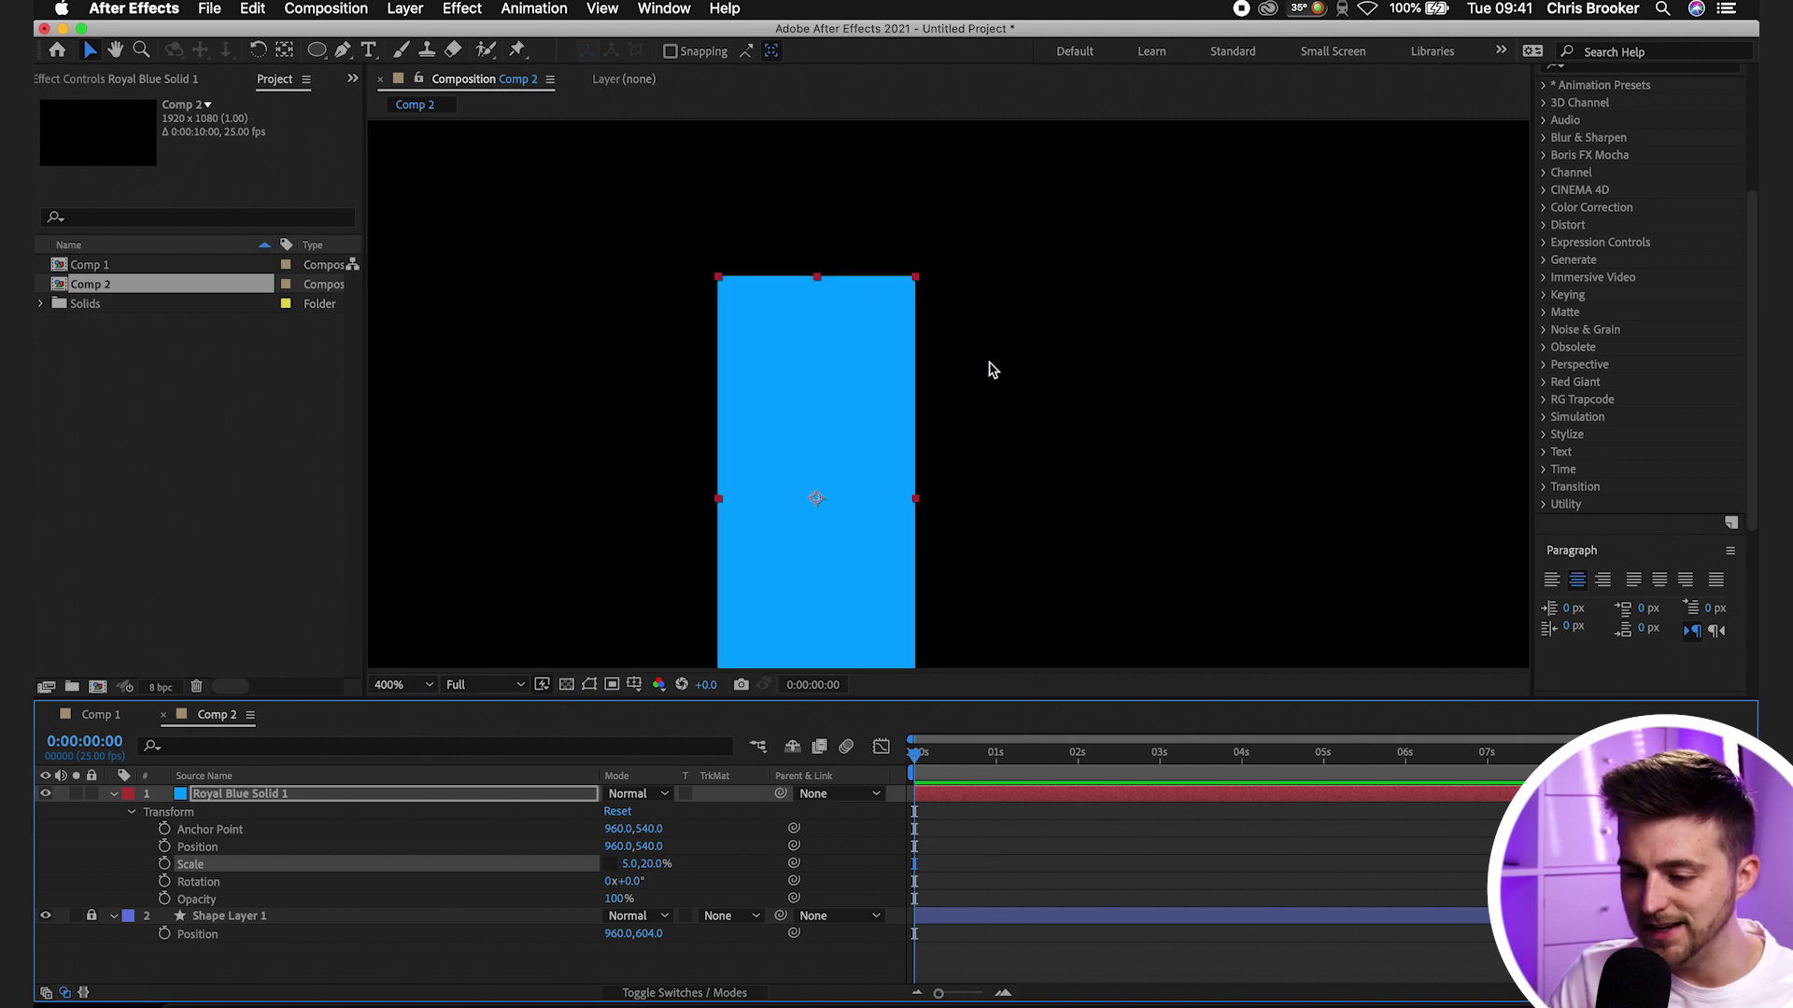
drag(833, 503, 845, 406)
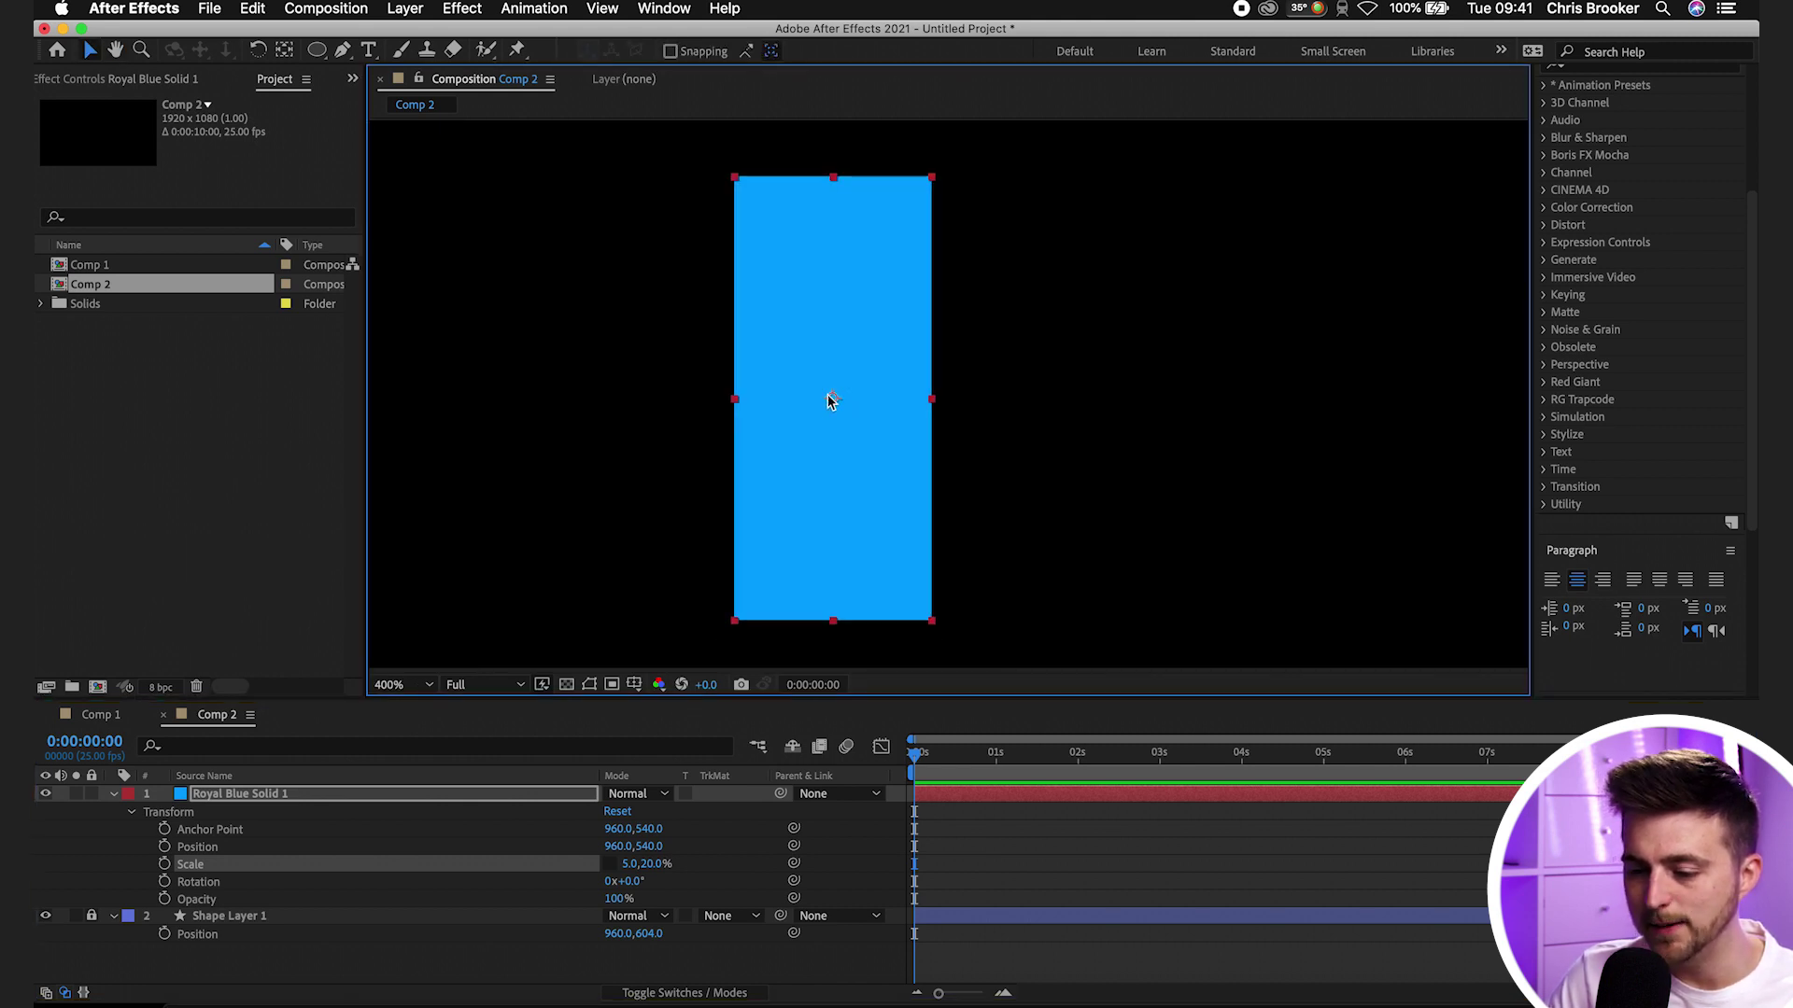
mouse_move(629, 864)
mouse_down()
mouse_move(653, 866)
mouse_move(635, 865)
mouse_up()
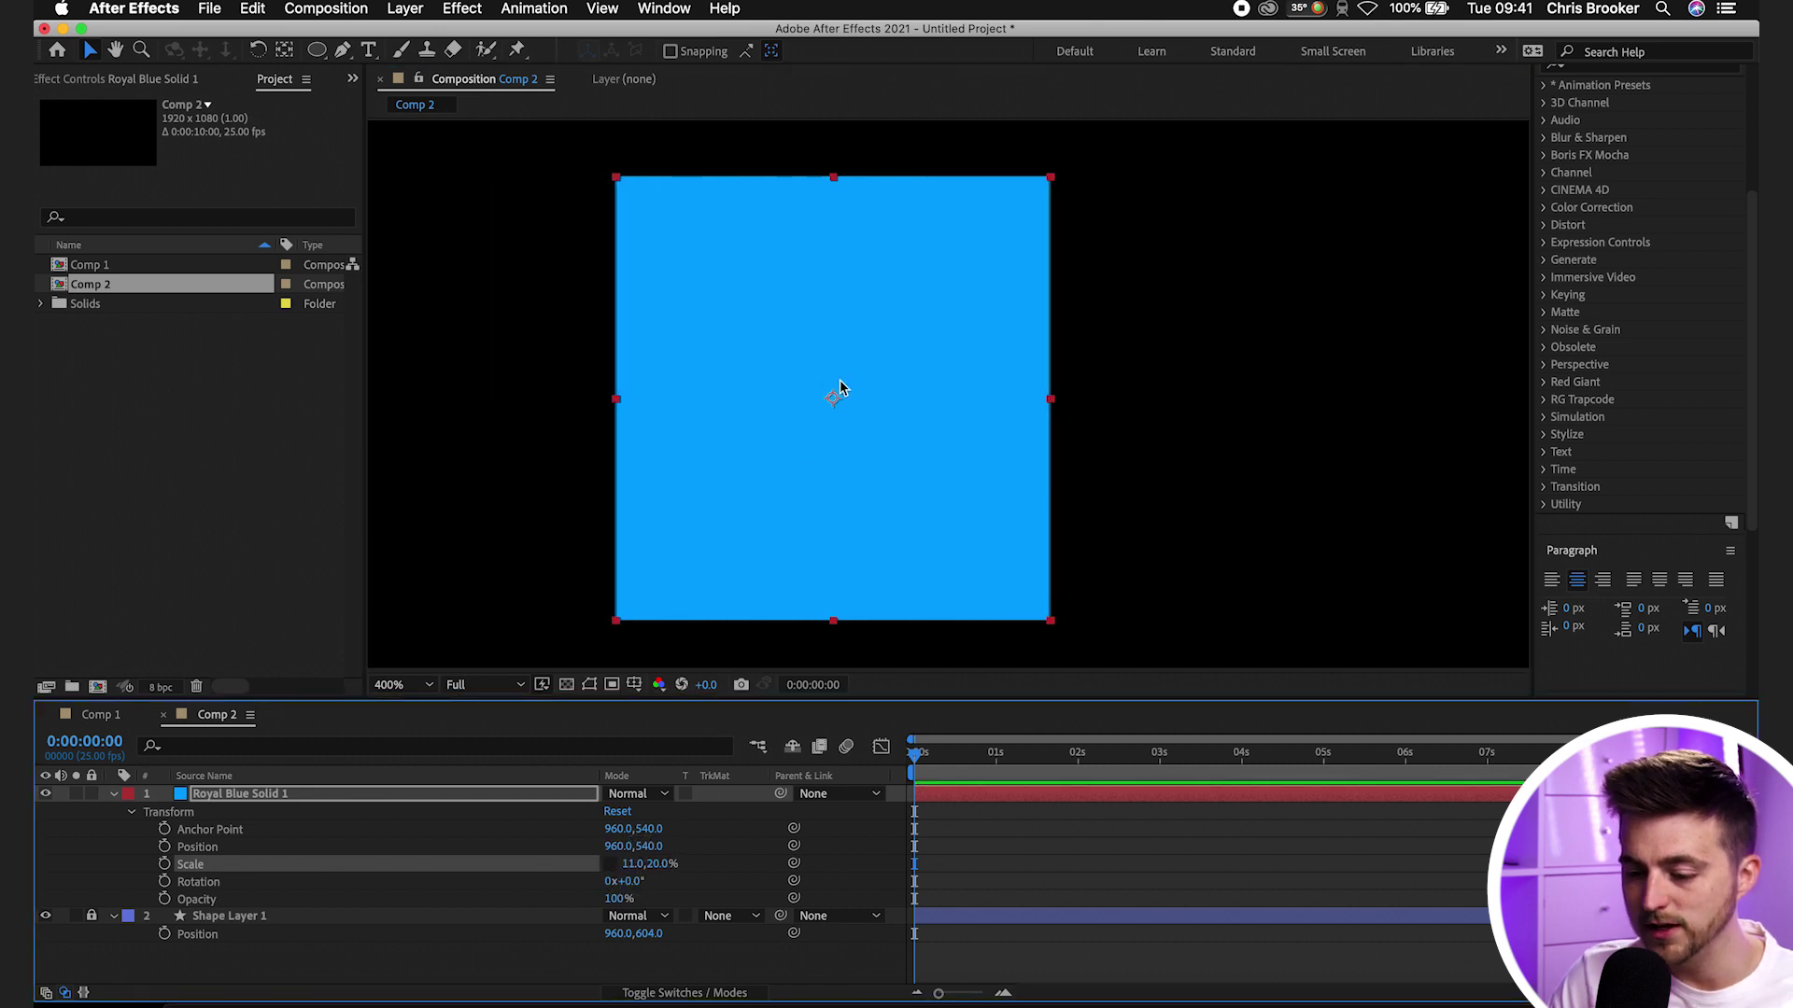
key(super+z)
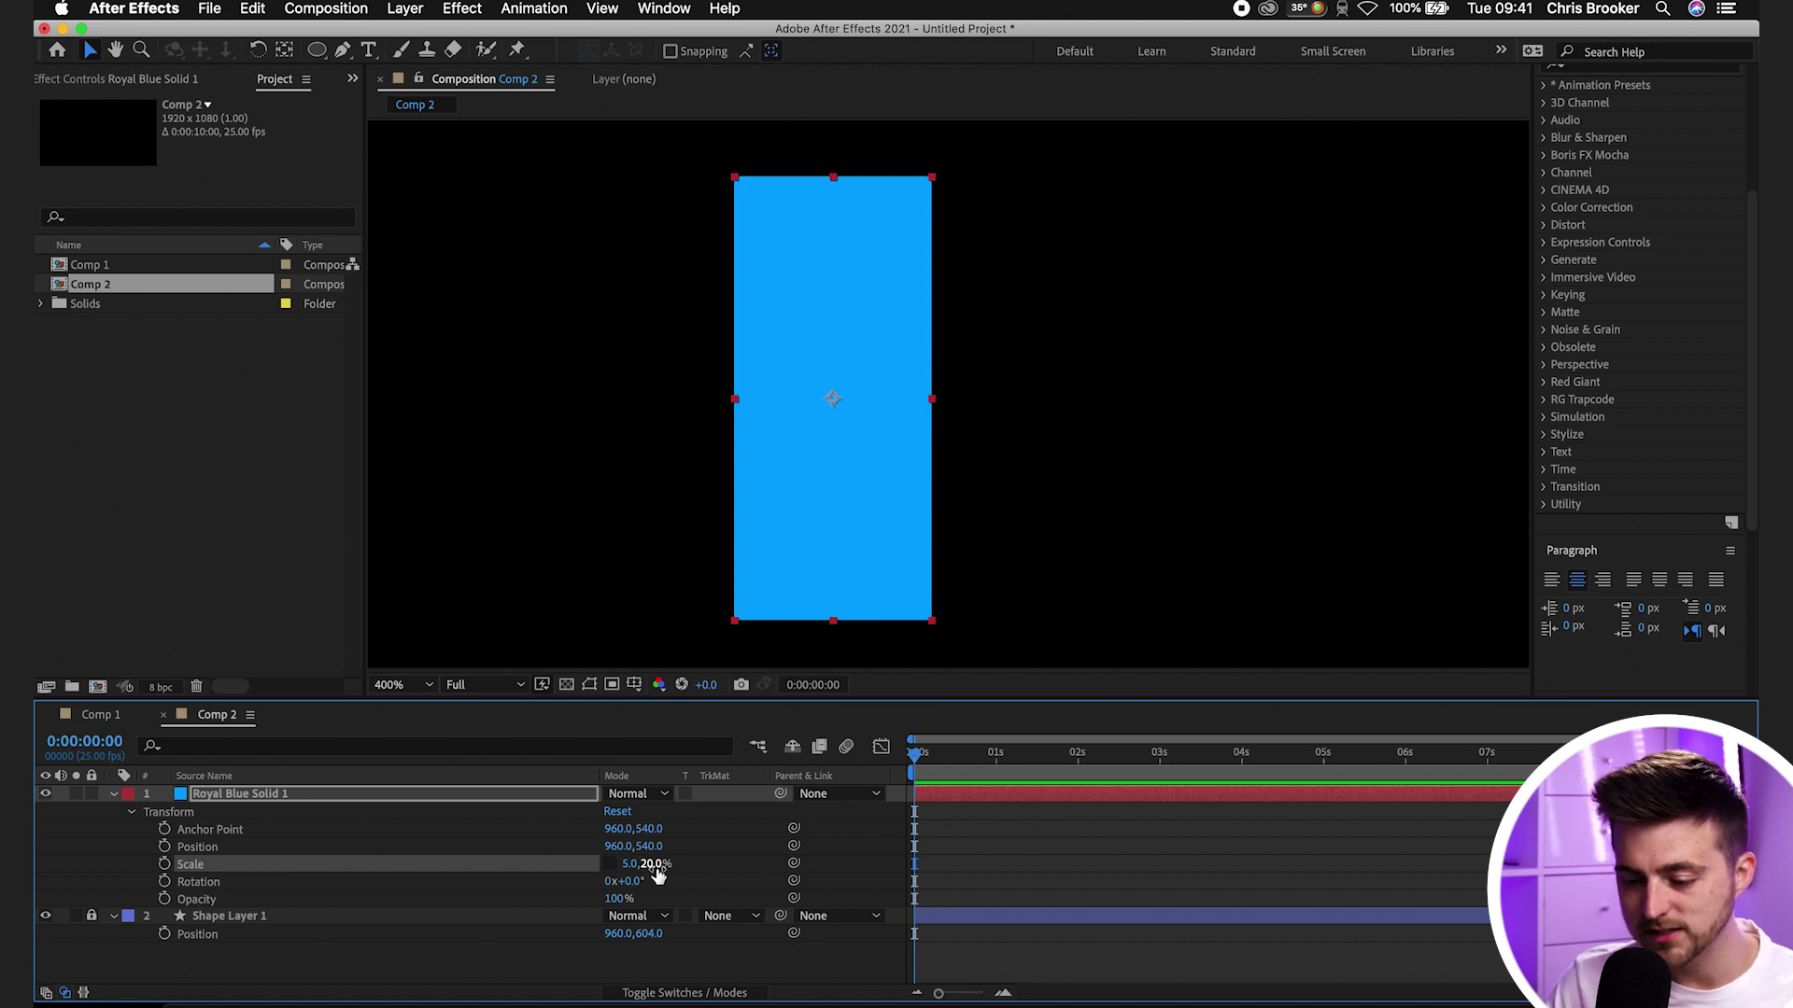
drag(657, 867, 688, 840)
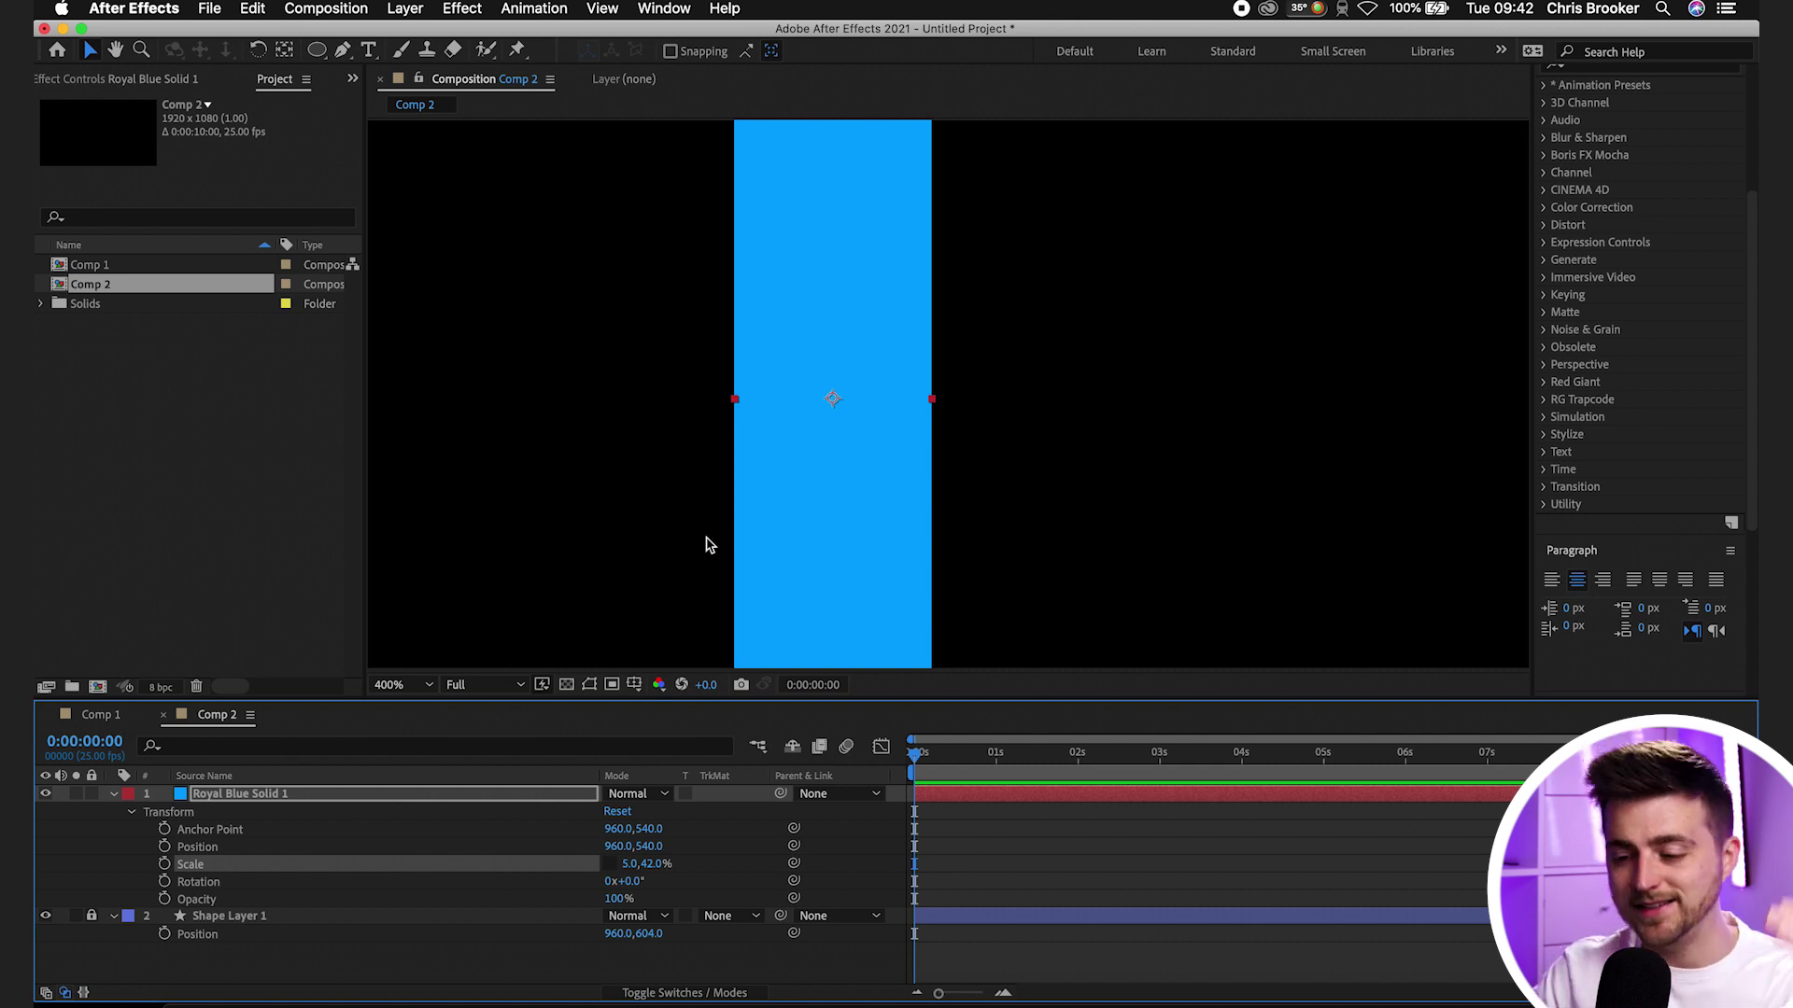
key(super+z)
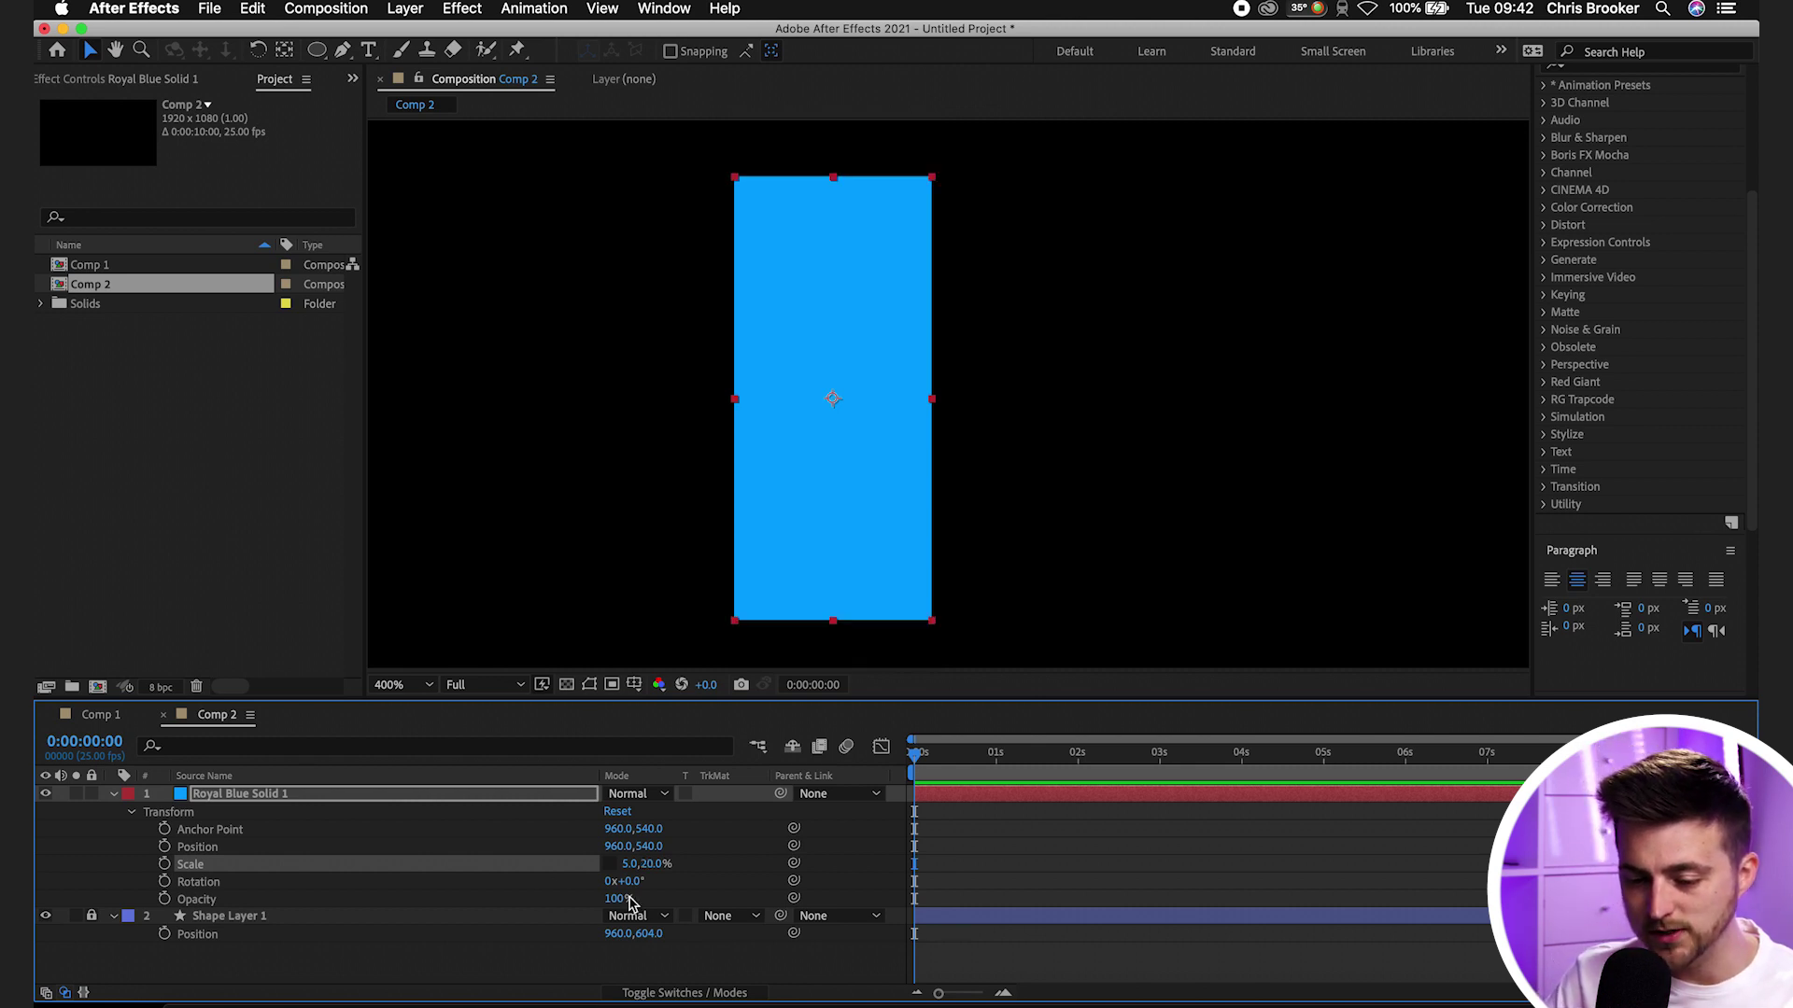
Move the blue solid's anchor point to its bottom edge at 960, 1079 and set its height scale to 13%
click(311, 830)
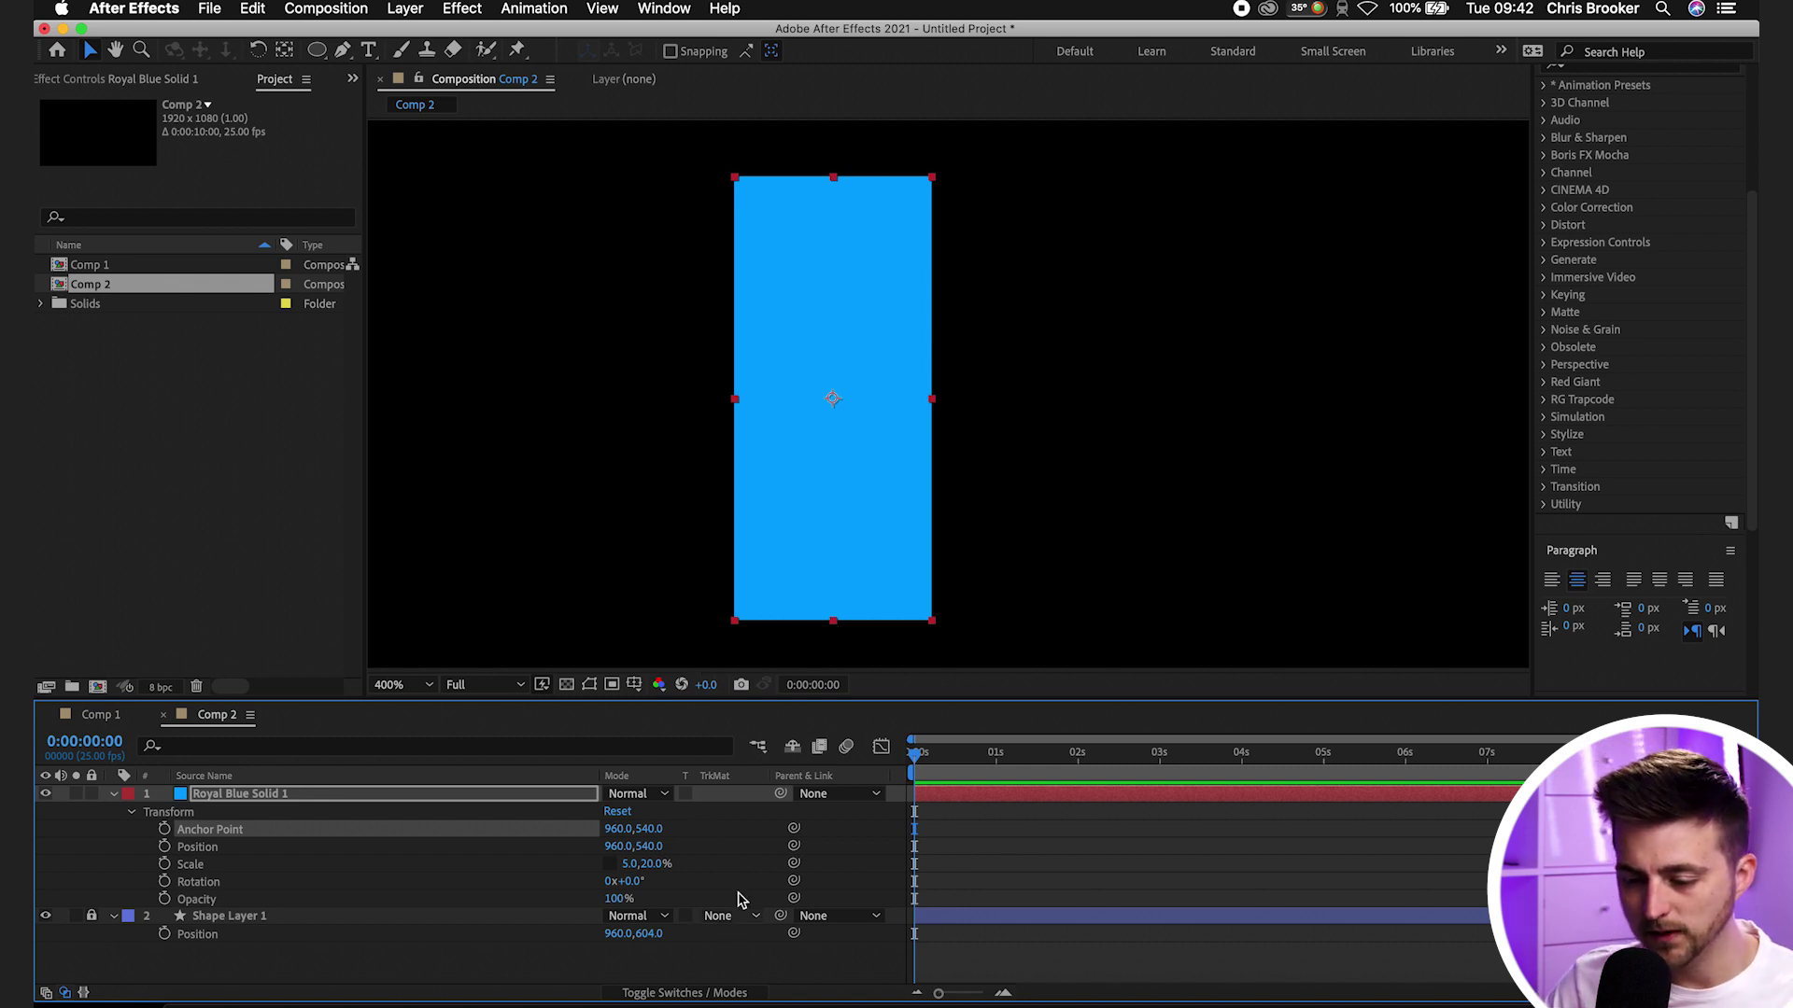
click(649, 828)
drag(649, 828, 1259, 752)
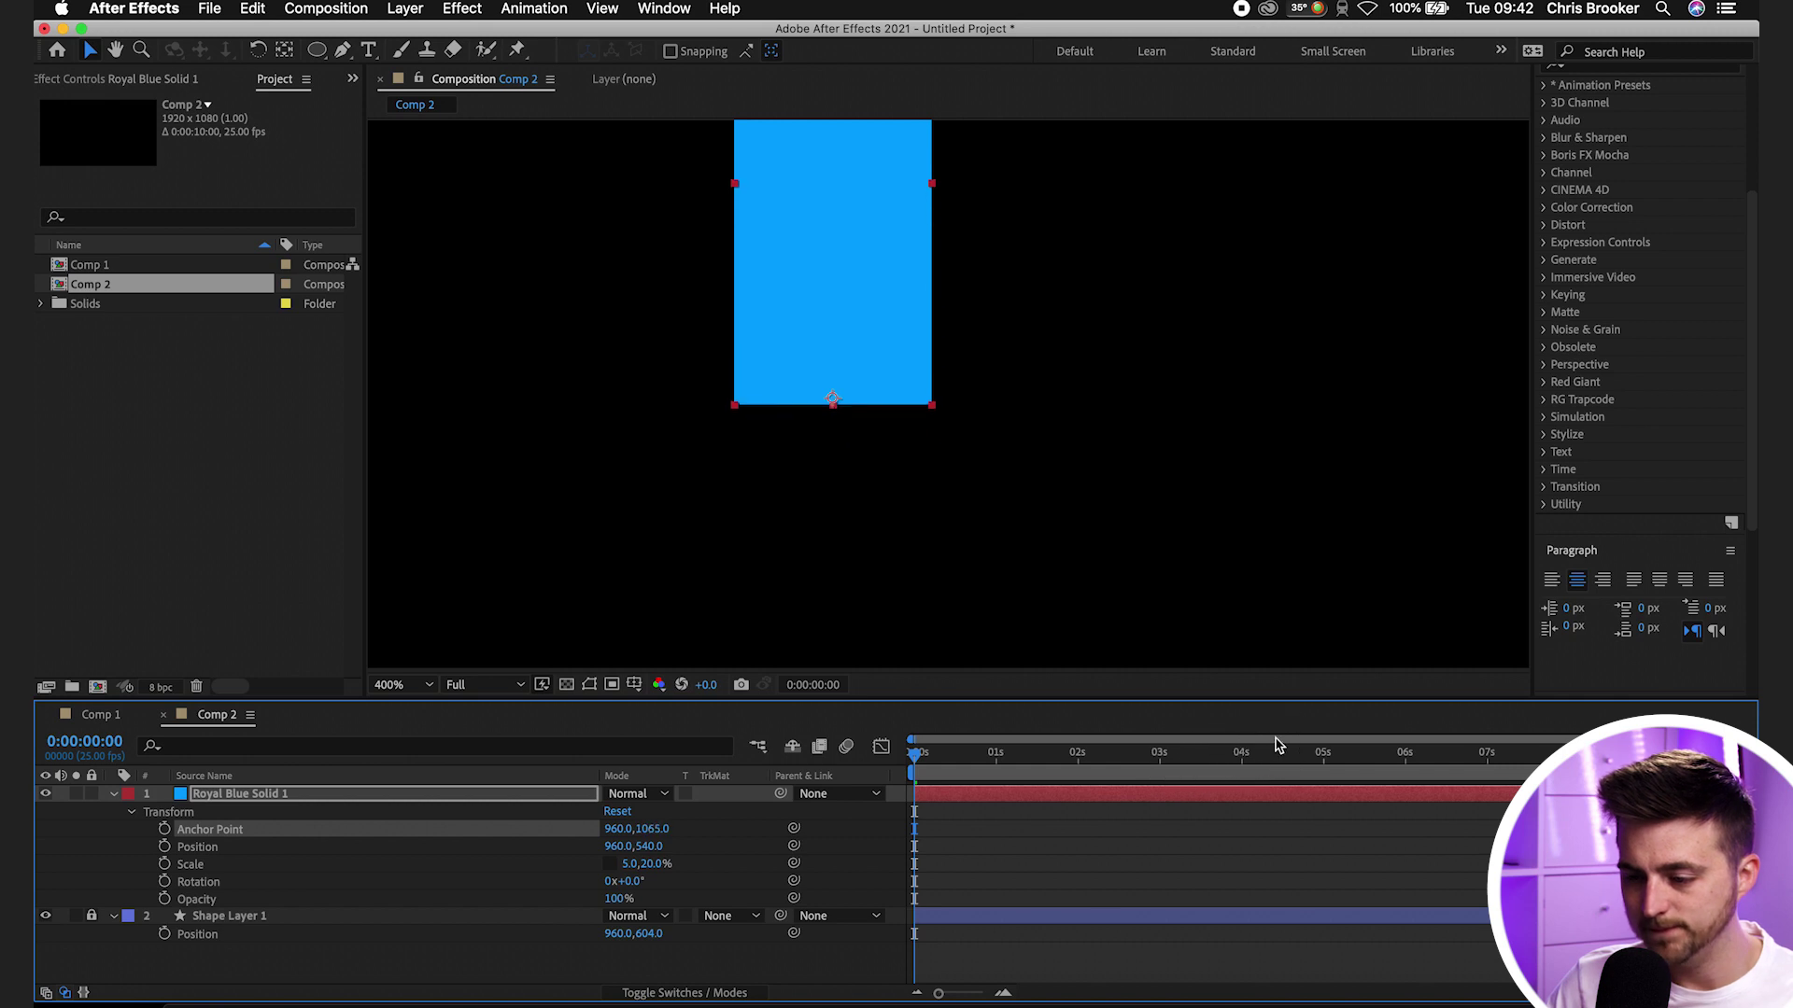
scroll(856, 427, up, 2)
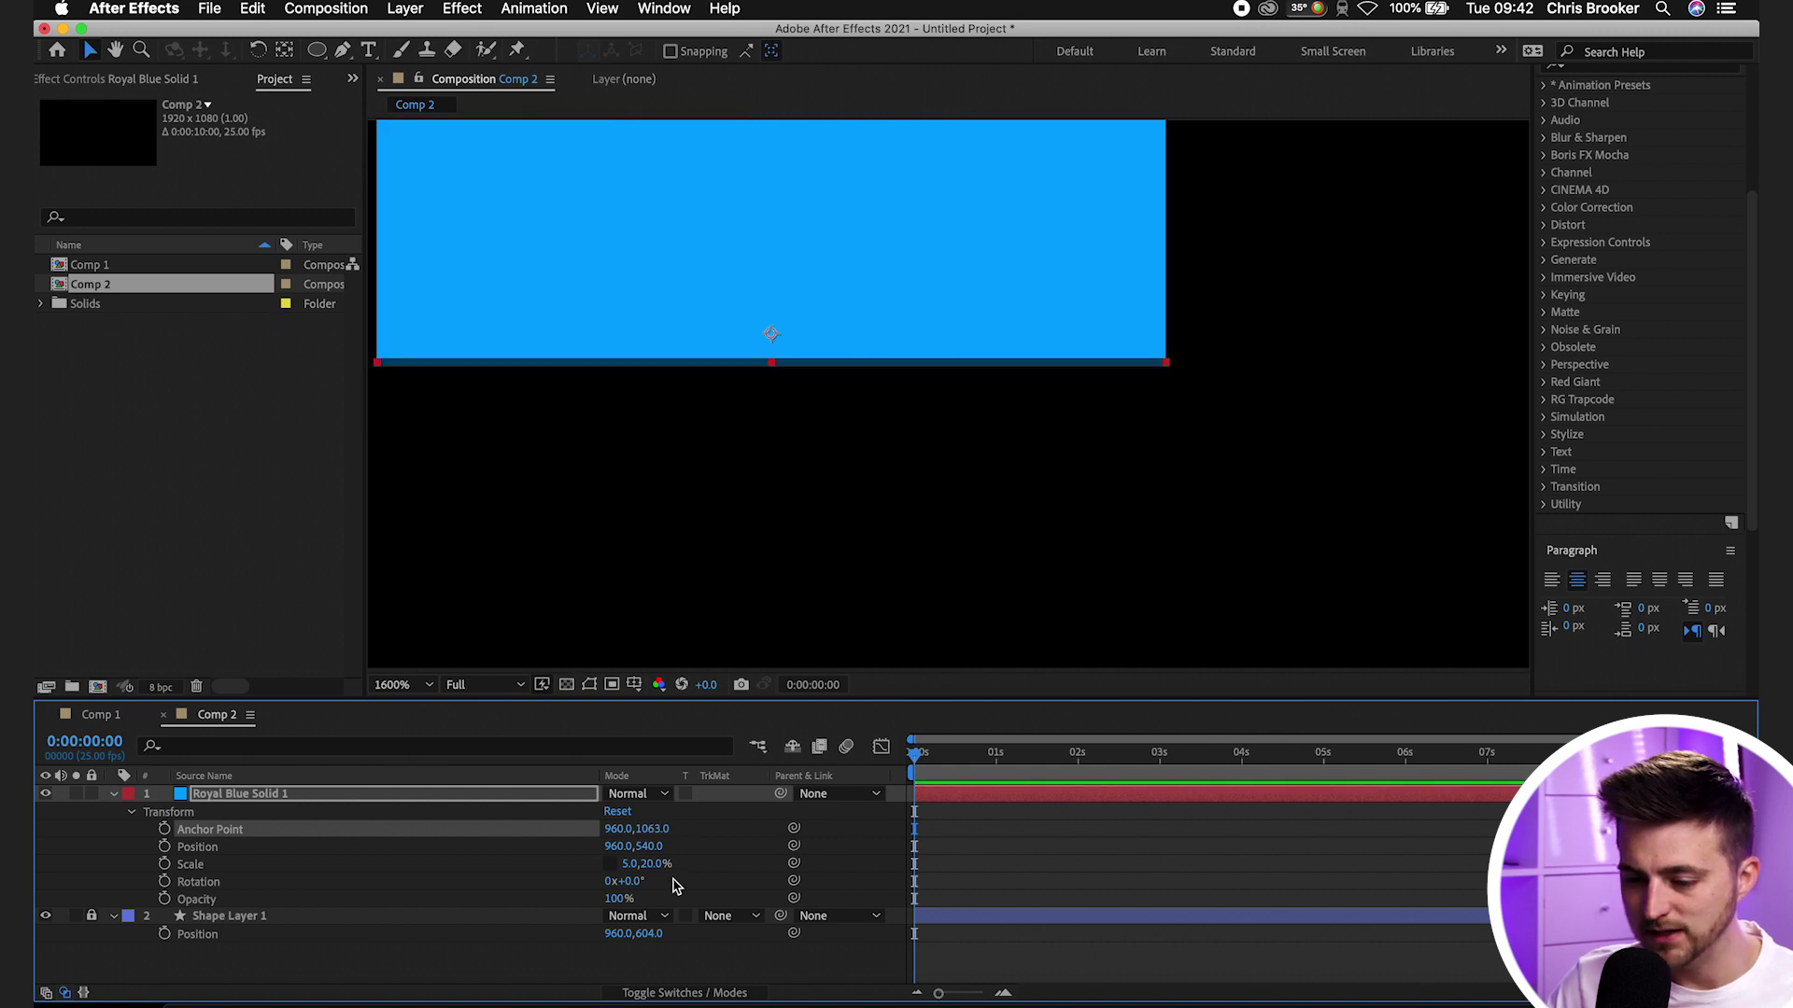
click(652, 828)
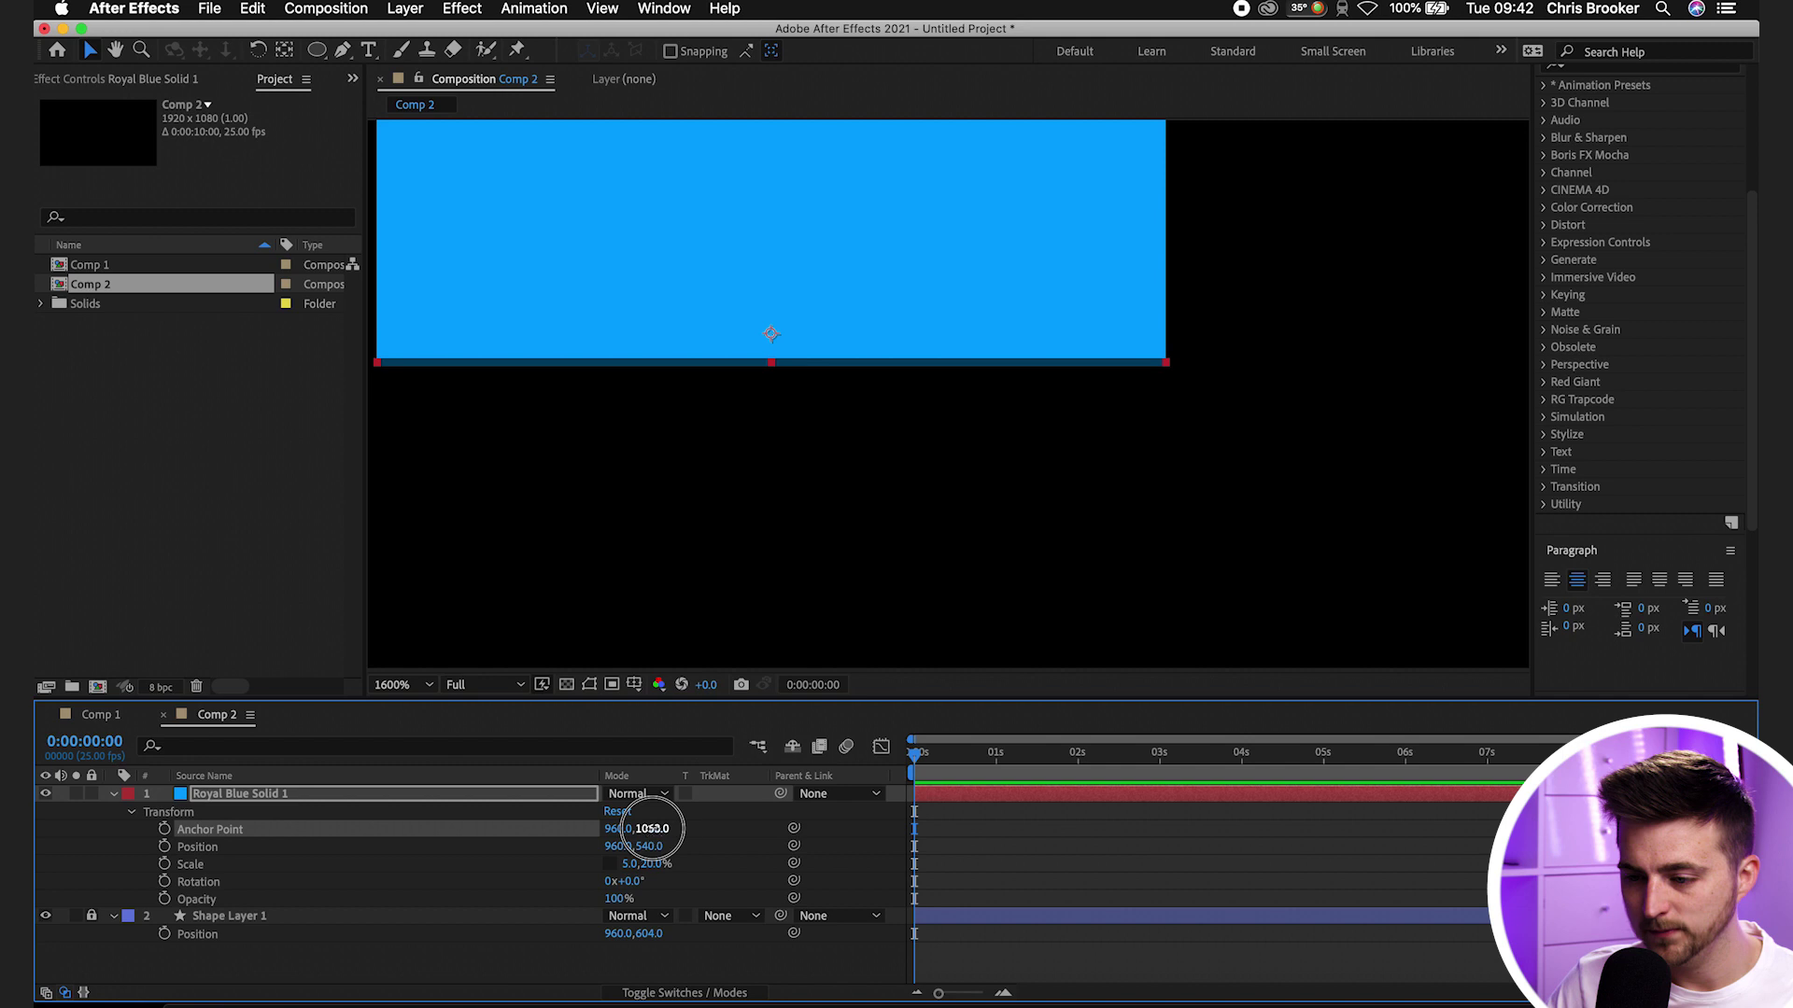
drag(652, 829, 643, 865)
key(shift+/)
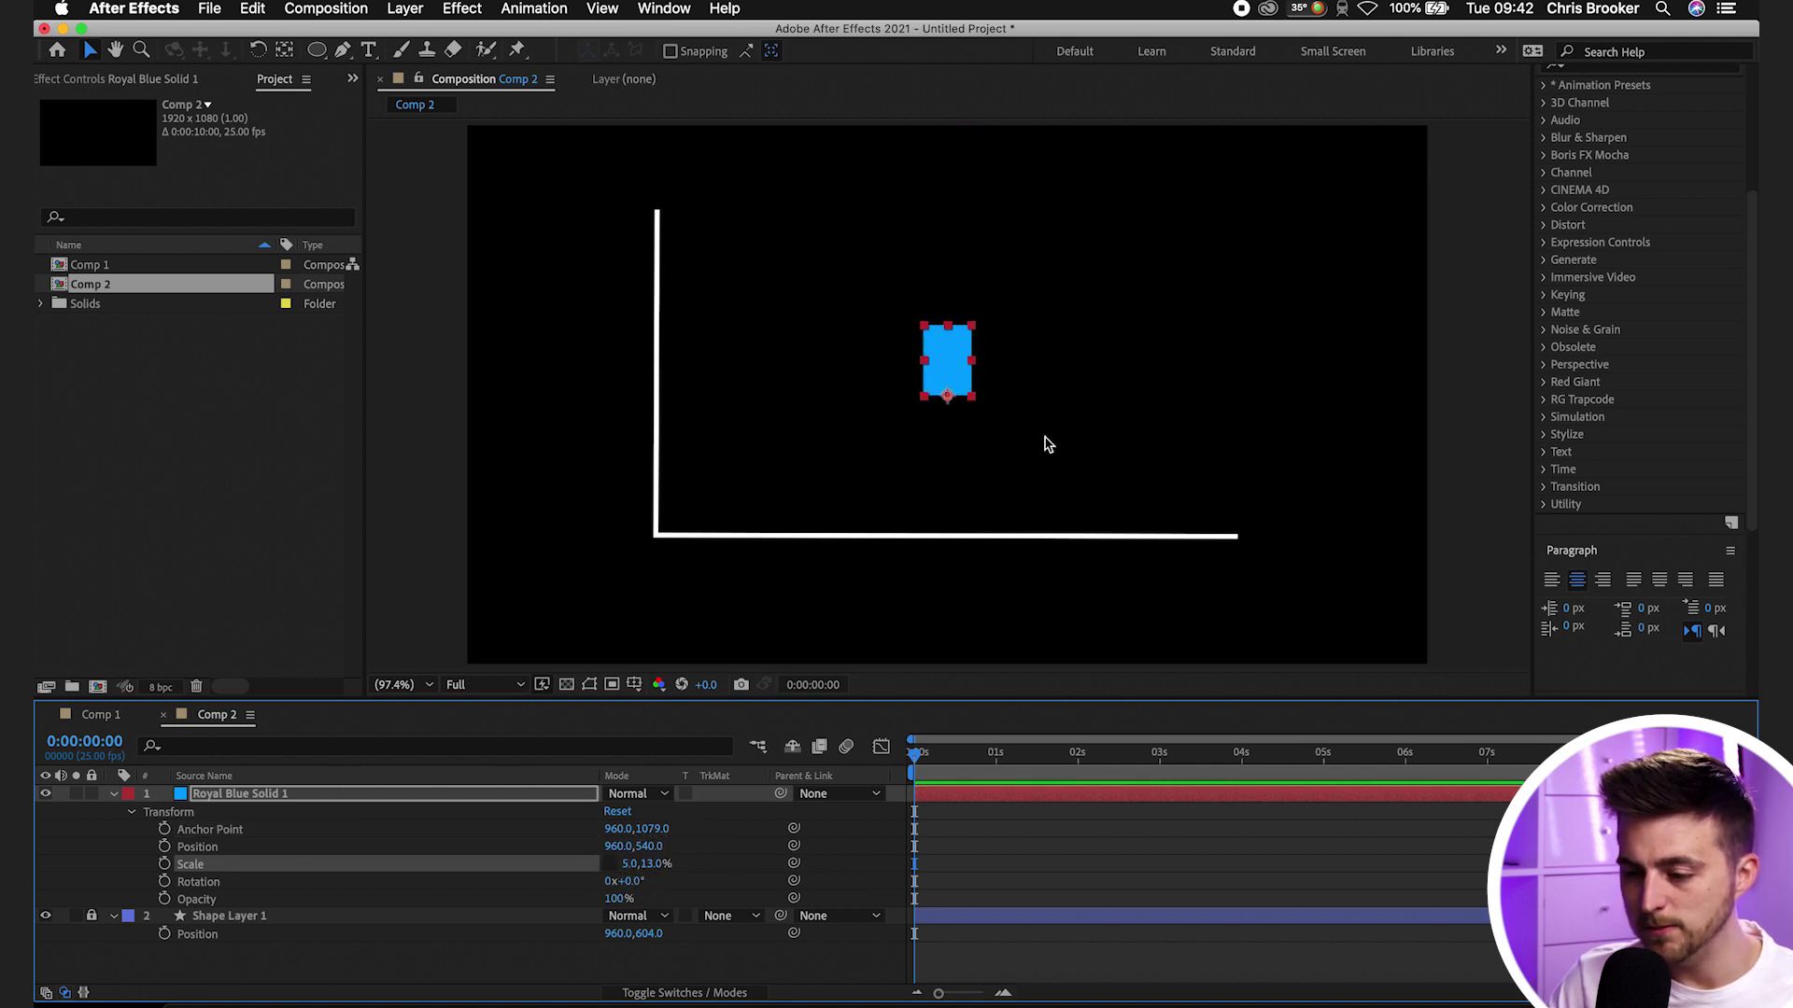
Move the blue bar onto the horizontal axis at position 508.8, 820.1 and place its layer below the axis shape layer
drag(953, 358, 702, 520)
scroll(745, 530, up, 5)
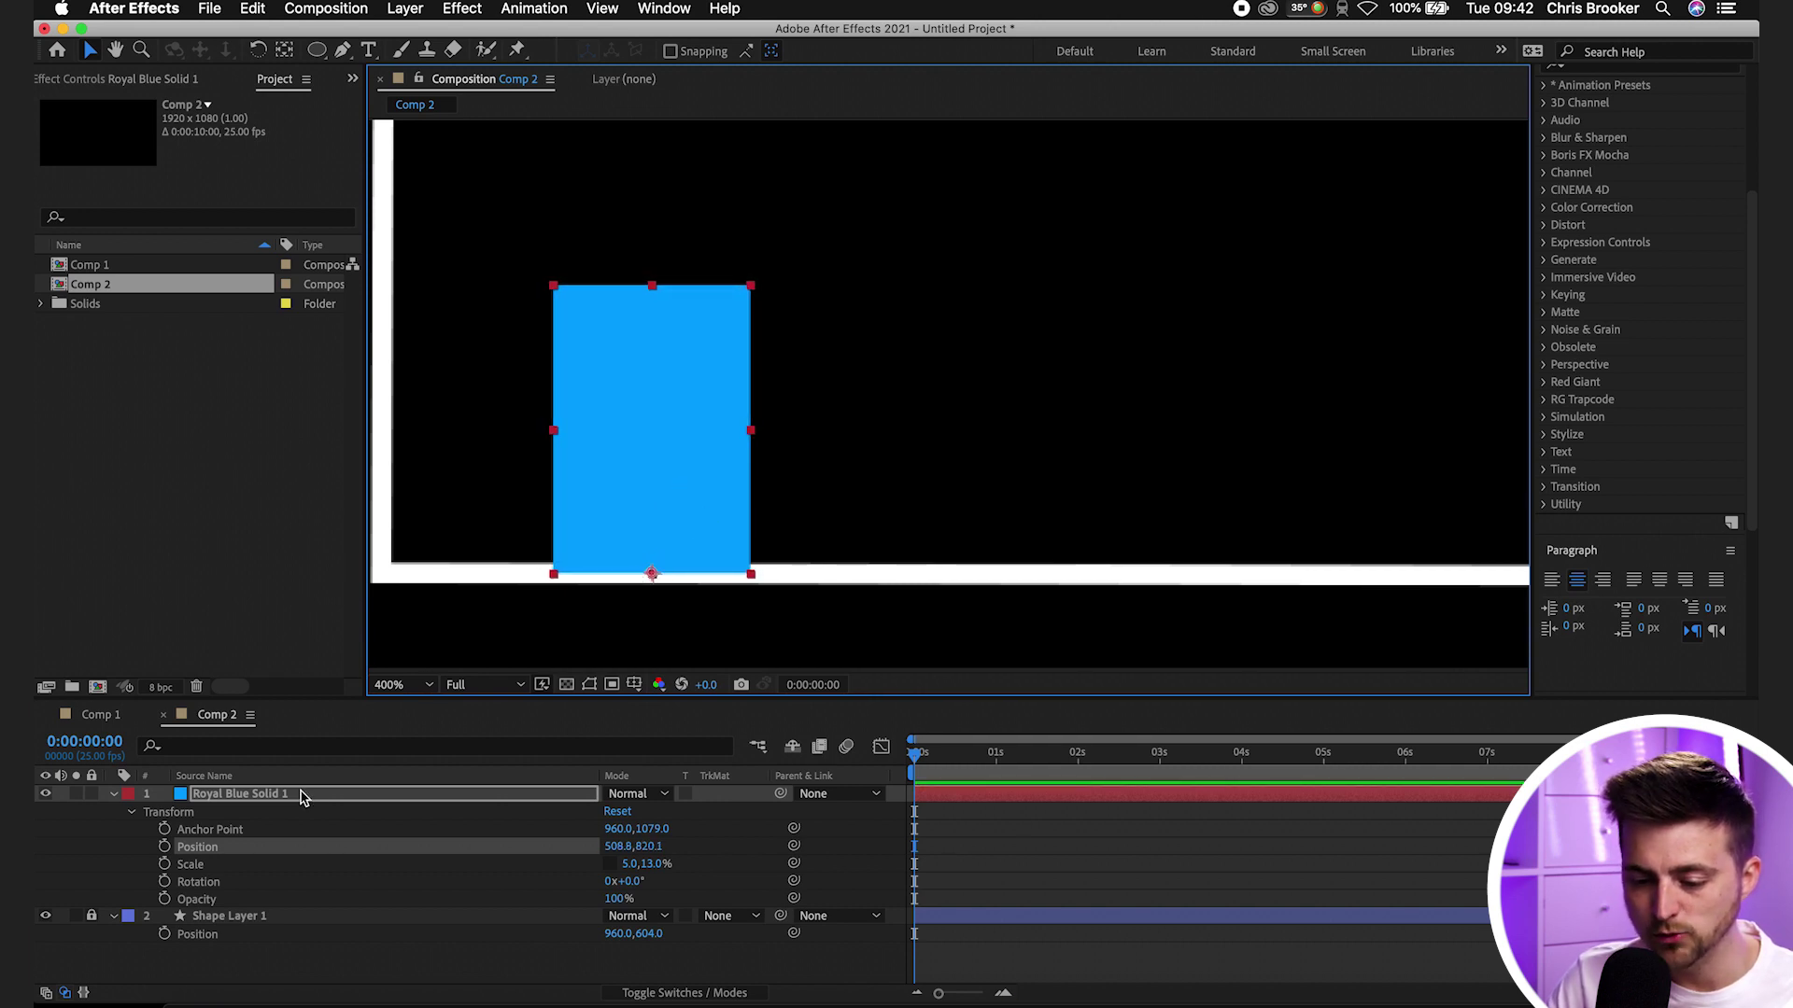
drag(300, 796, 280, 949)
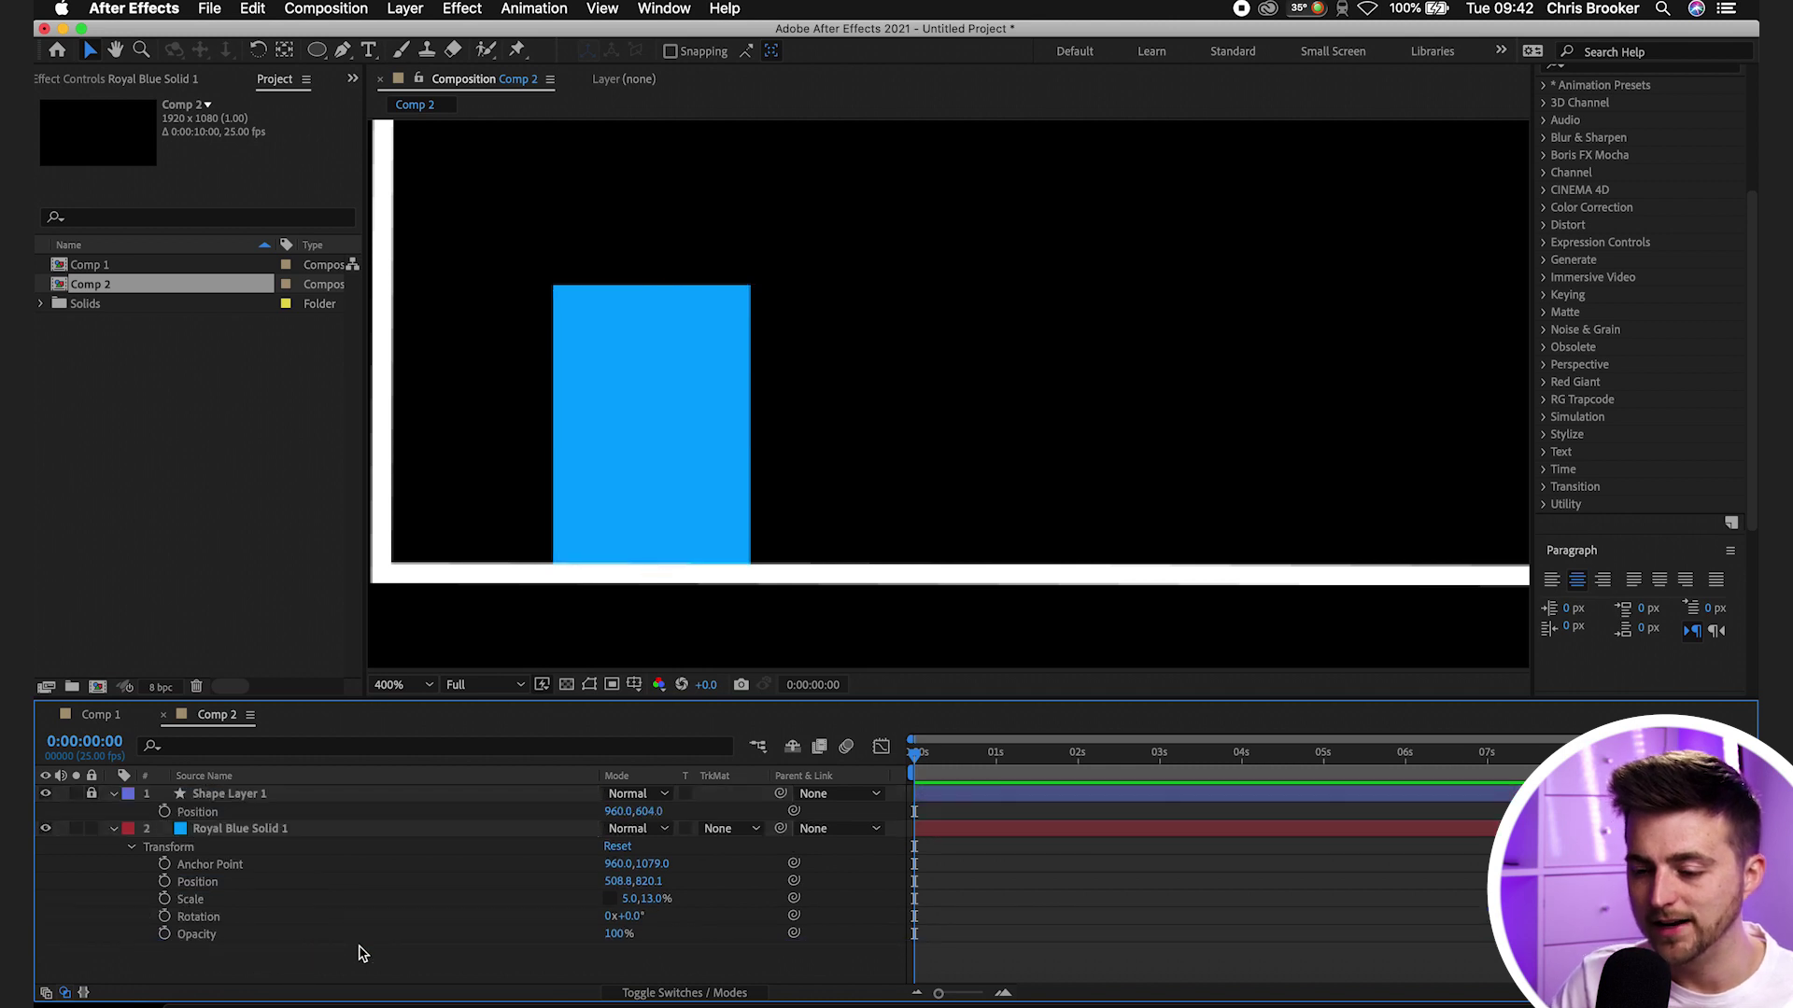
Set the blue bar's height scale to 0% and add a Scale keyframe at 0:00:00:00
click(314, 831)
click(711, 920)
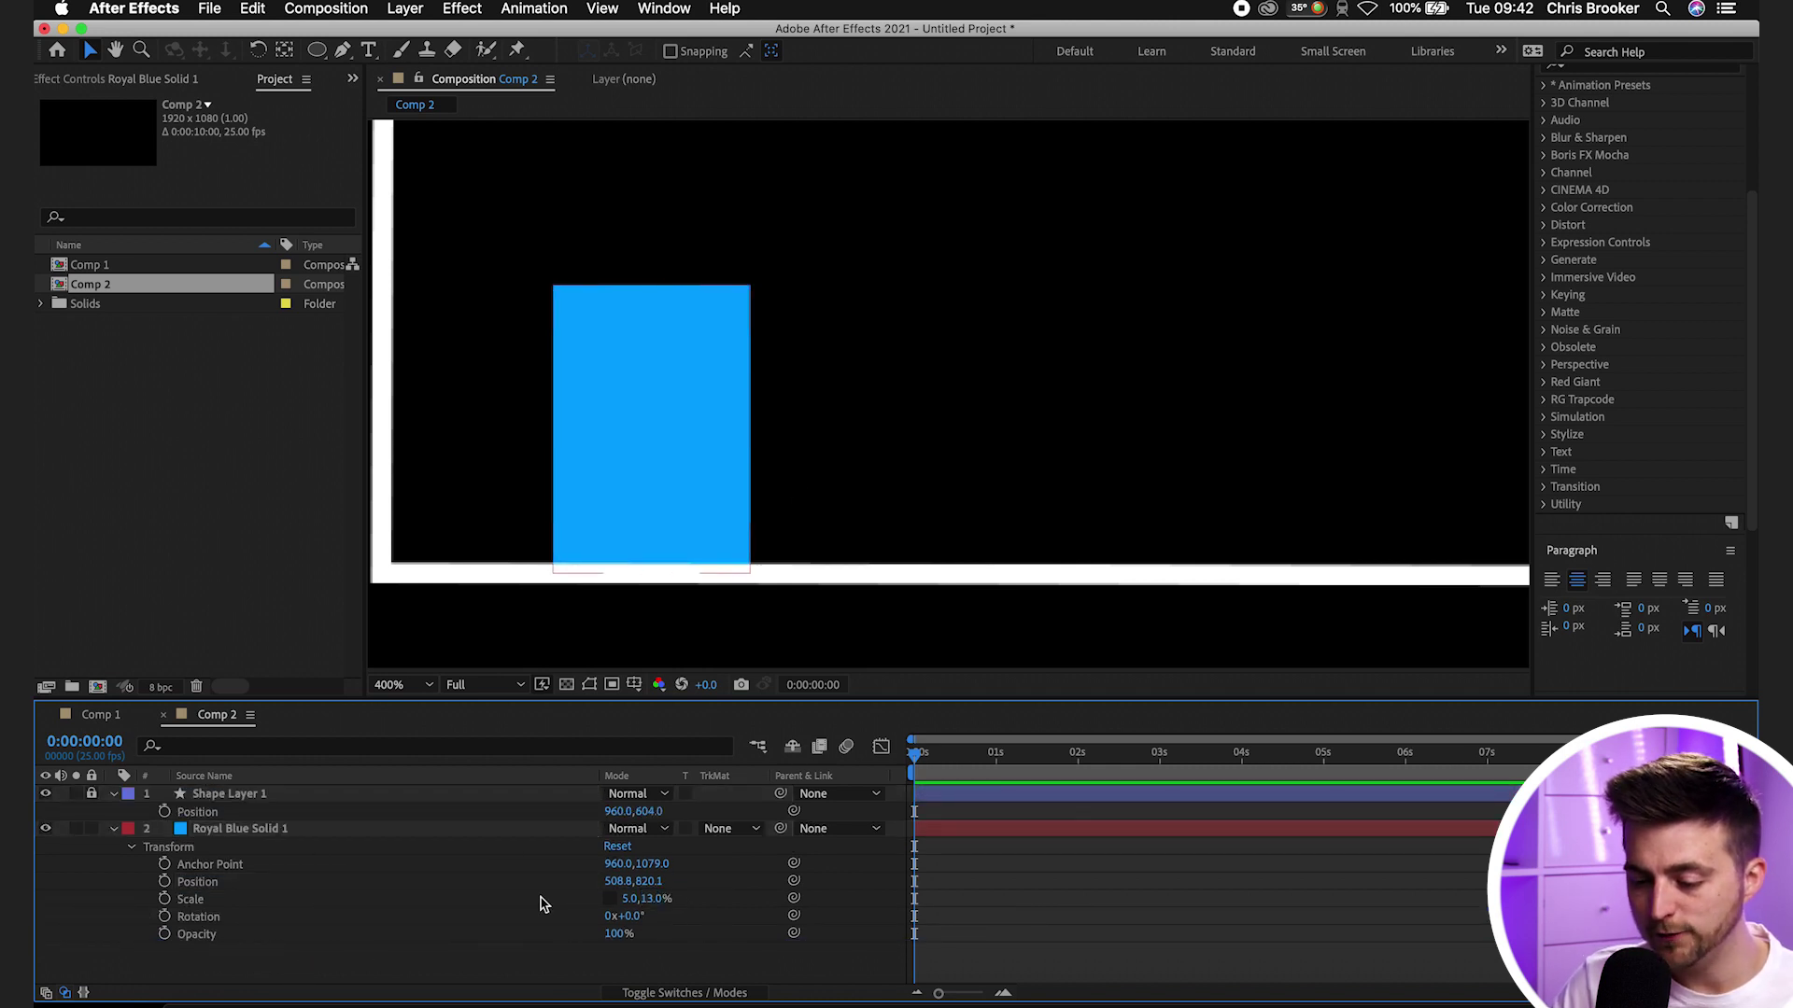
click(656, 899)
text(0)
key(Return)
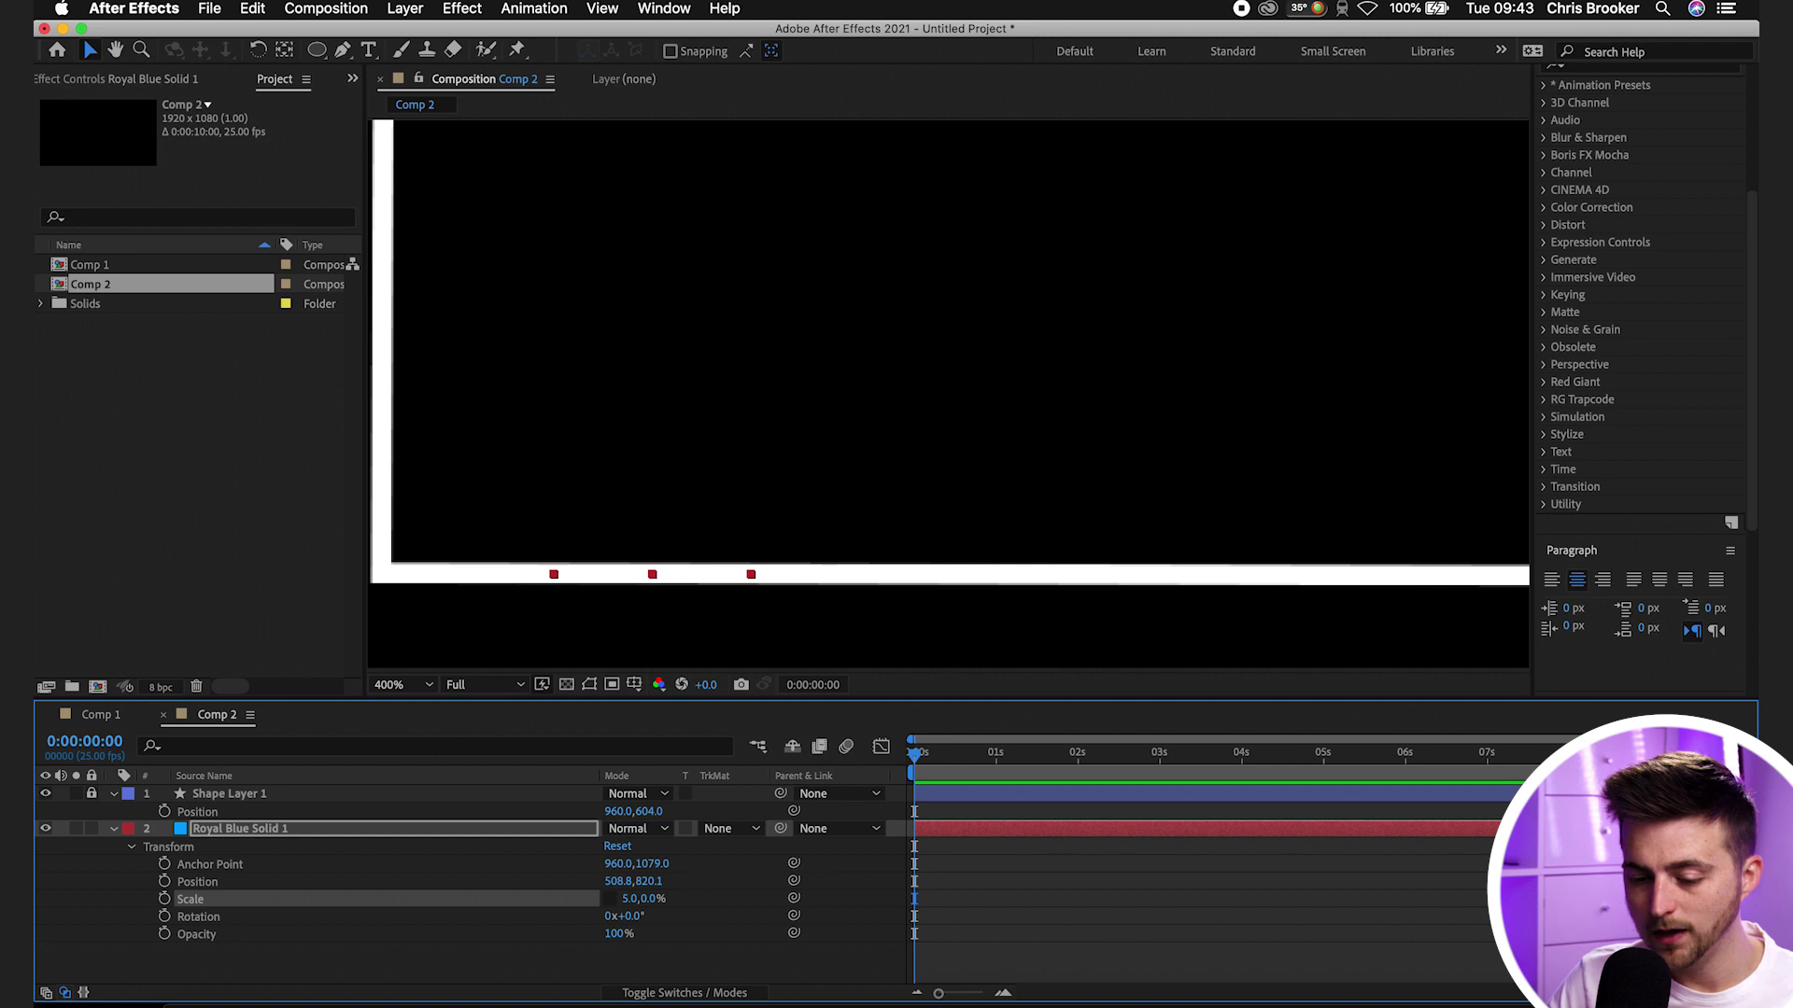
click(164, 899)
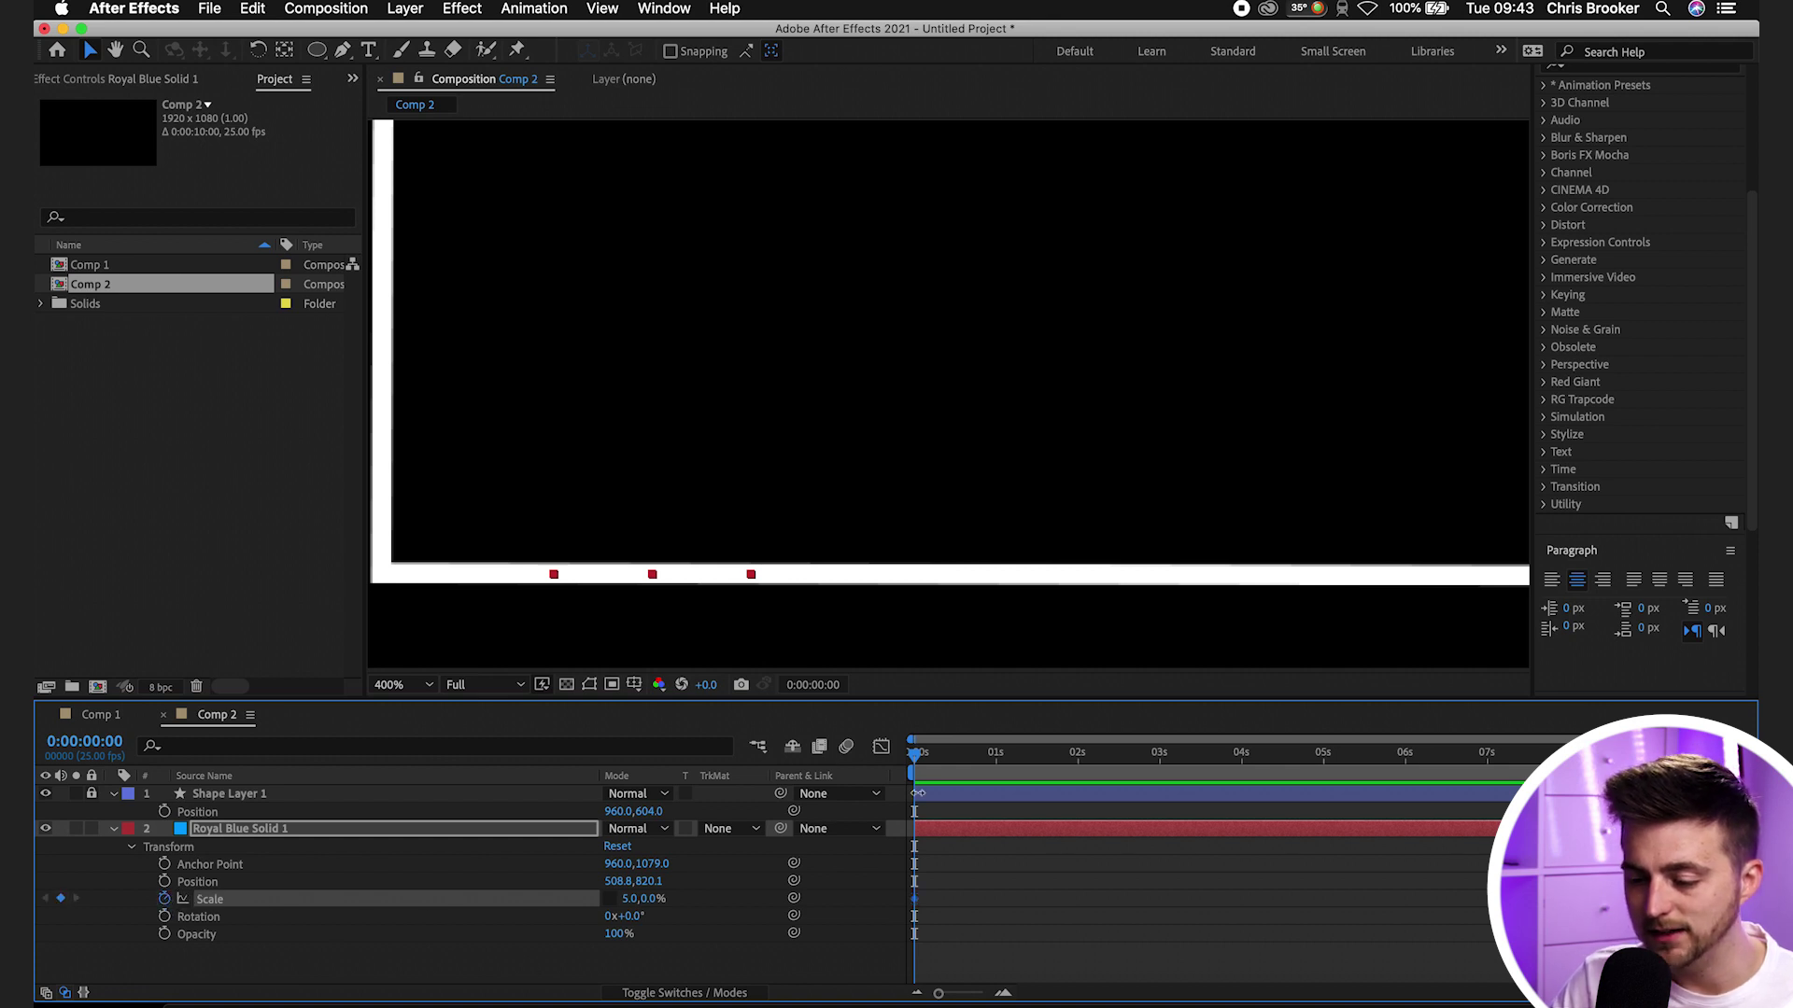
At 0:00:01:02, set the blue bar's height scale to 49% and preview the growth animation
drag(923, 761, 1004, 779)
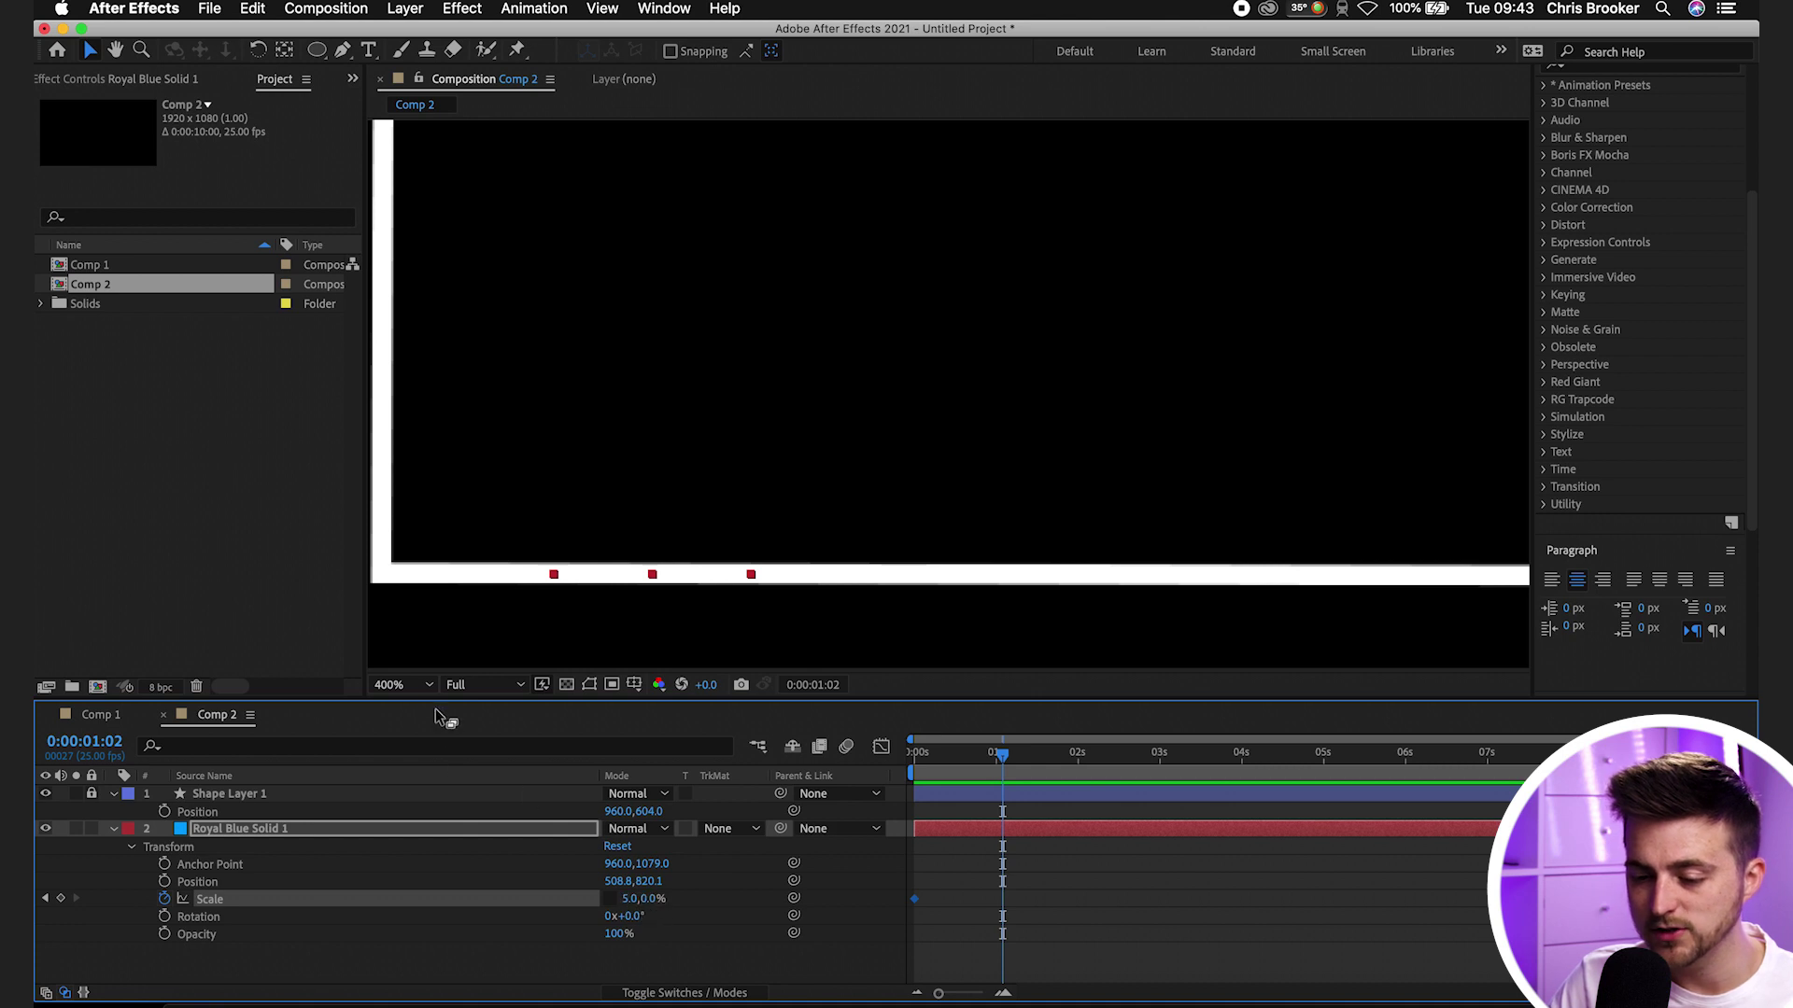
click(417, 684)
click(426, 342)
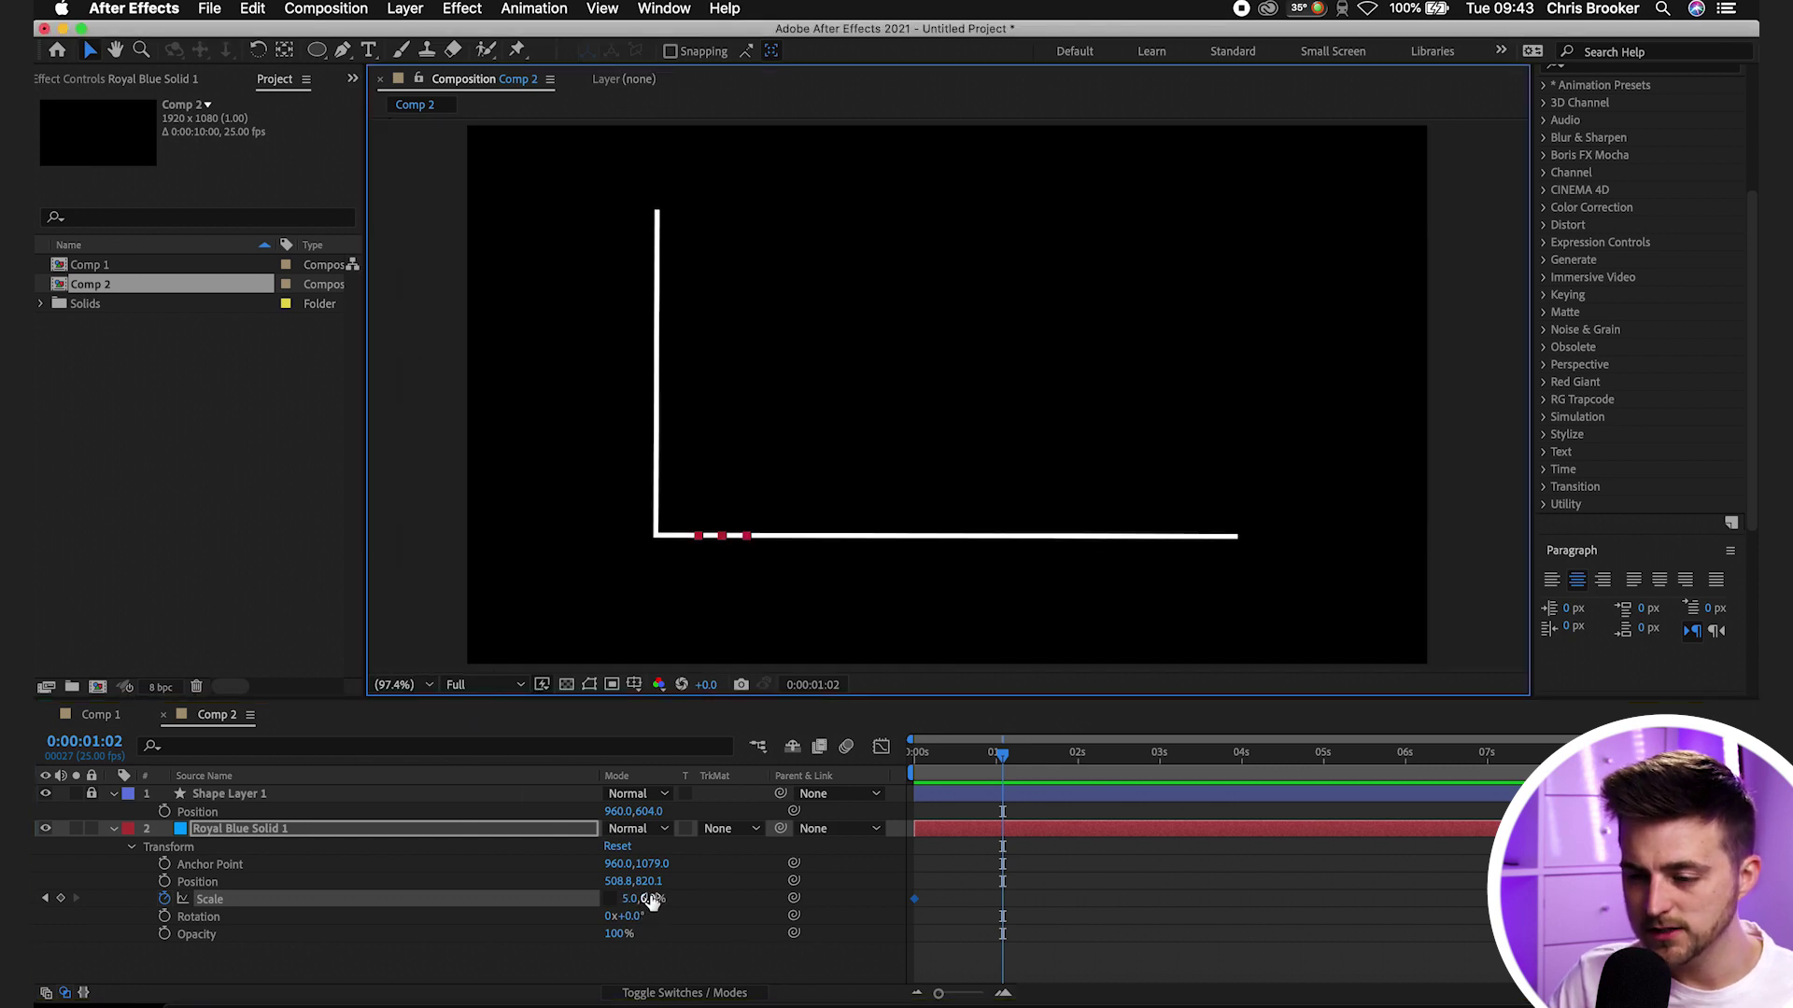
drag(653, 898, 696, 890)
key(space)
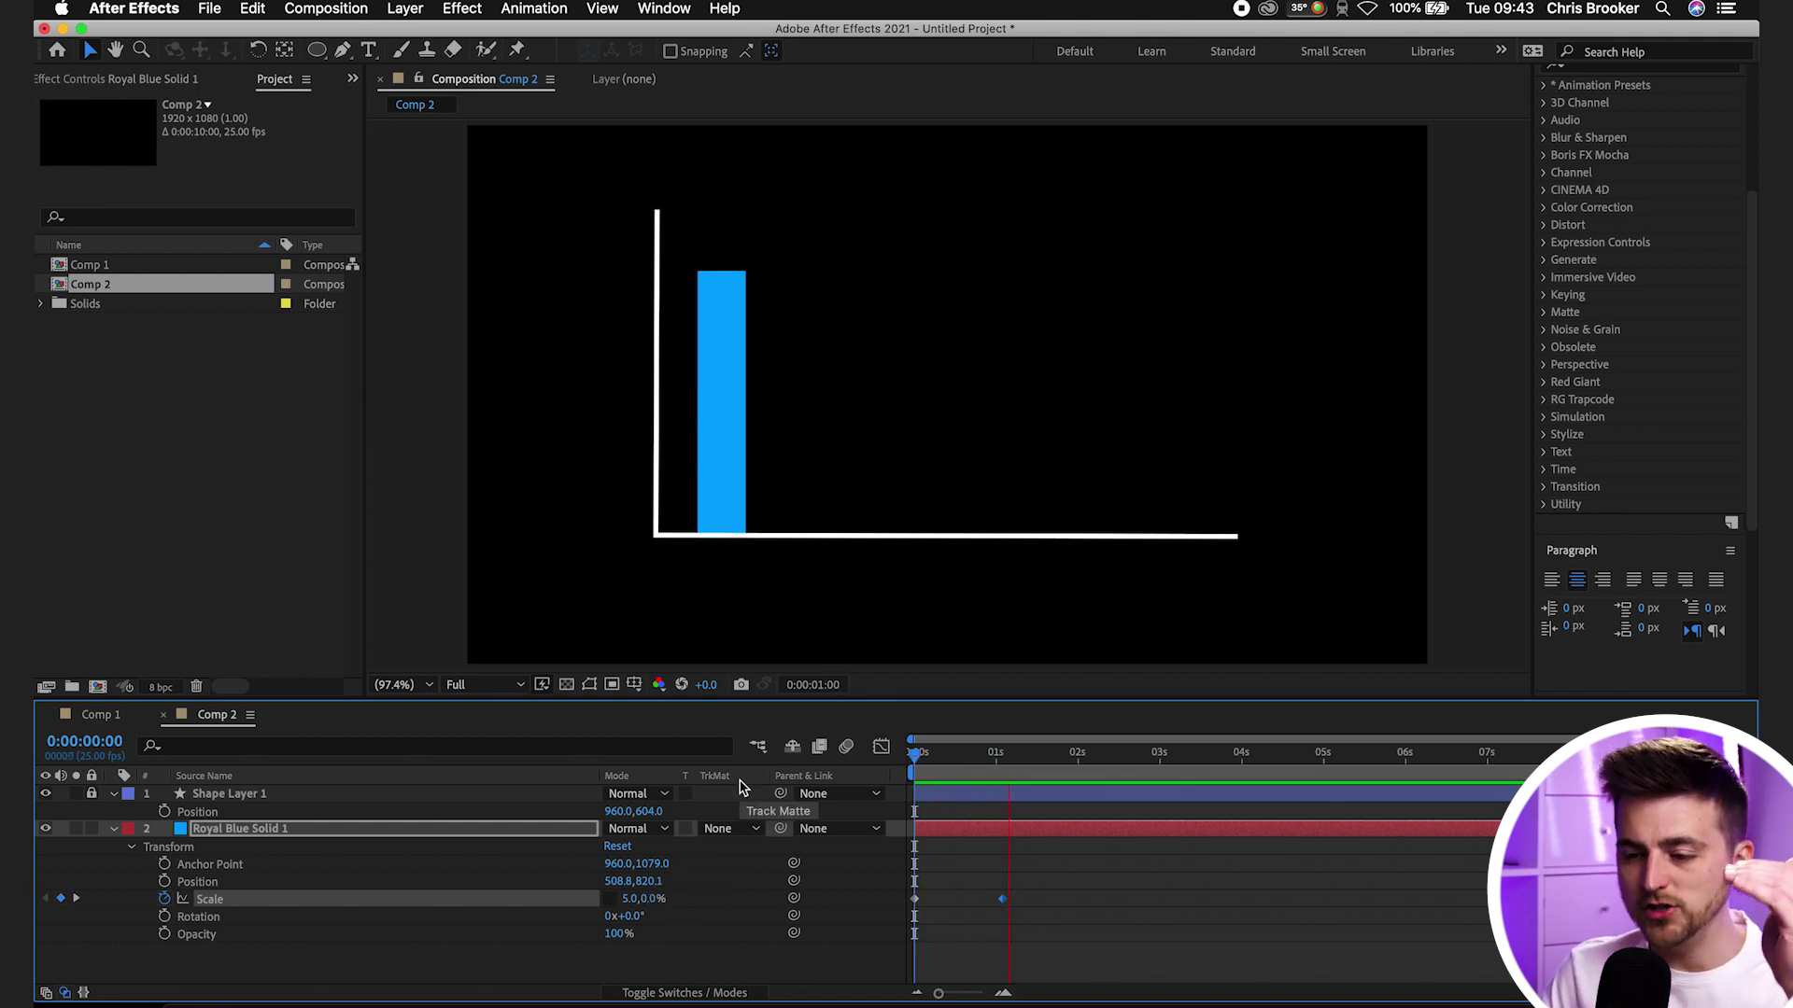
key(space)
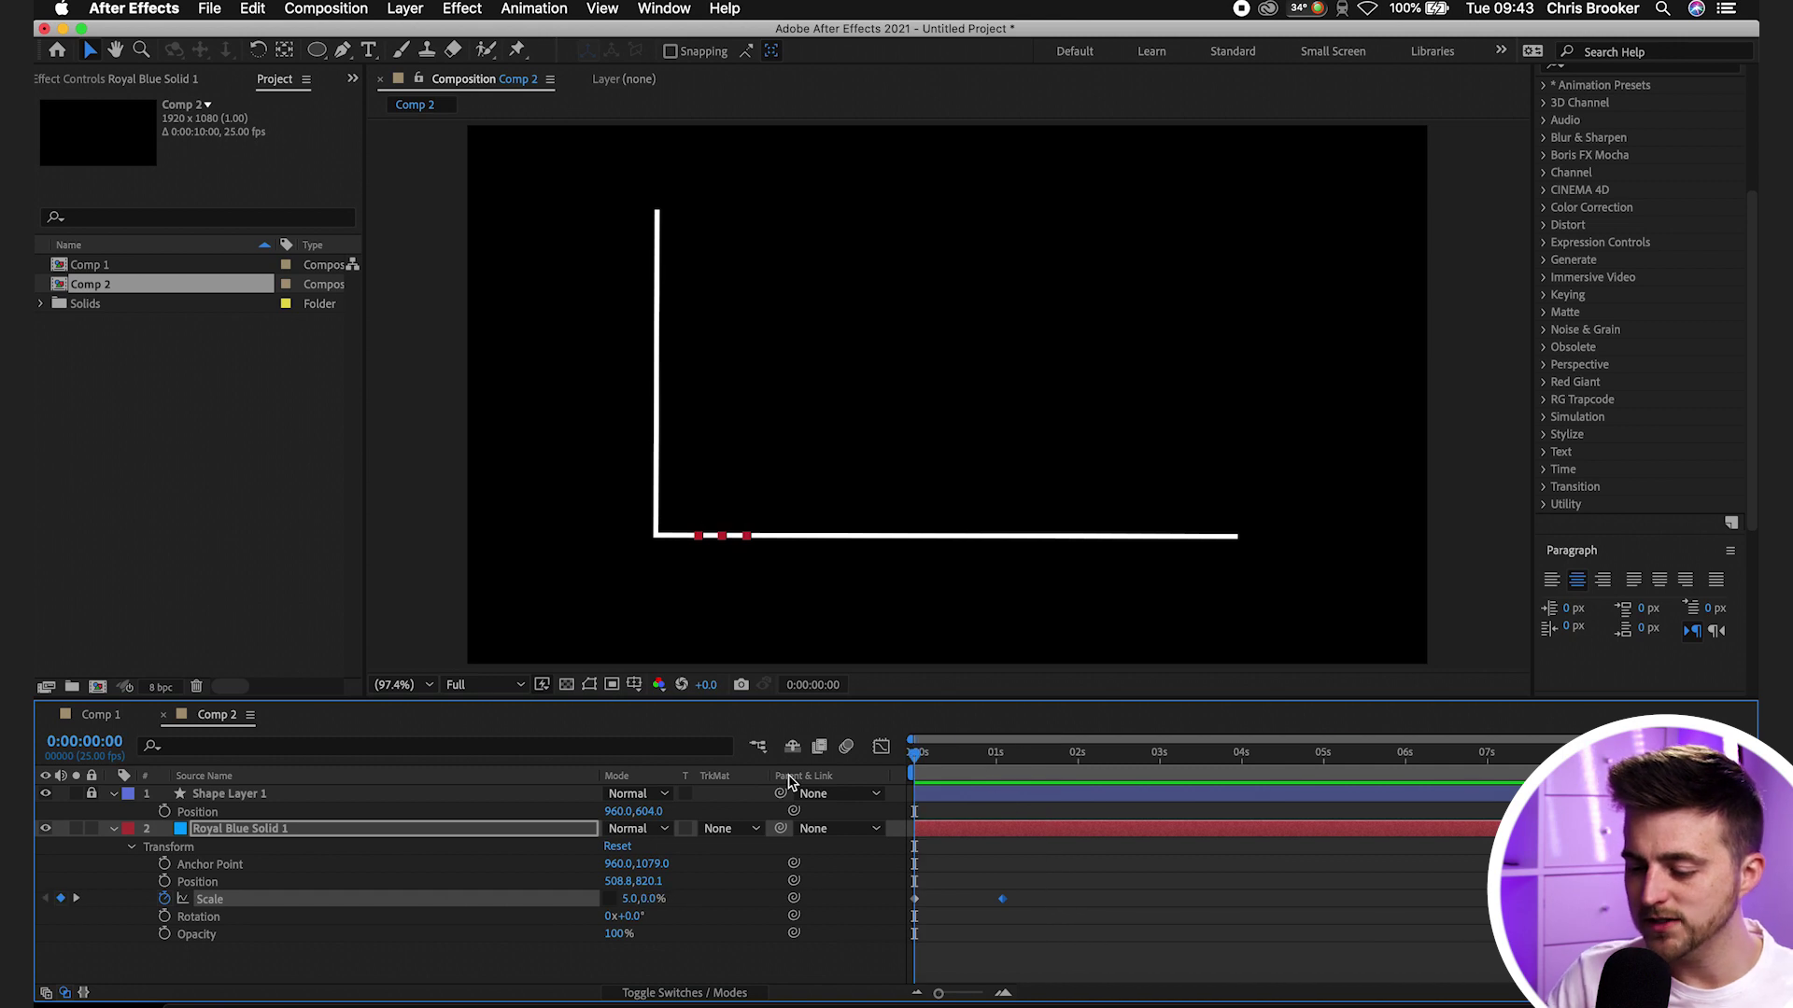
Add a 49% Scale keyframe at 0:00:01:18, raise the height at the 0:00:01:02 keyframe slightly for an overshoot, and preview it
key(equal)
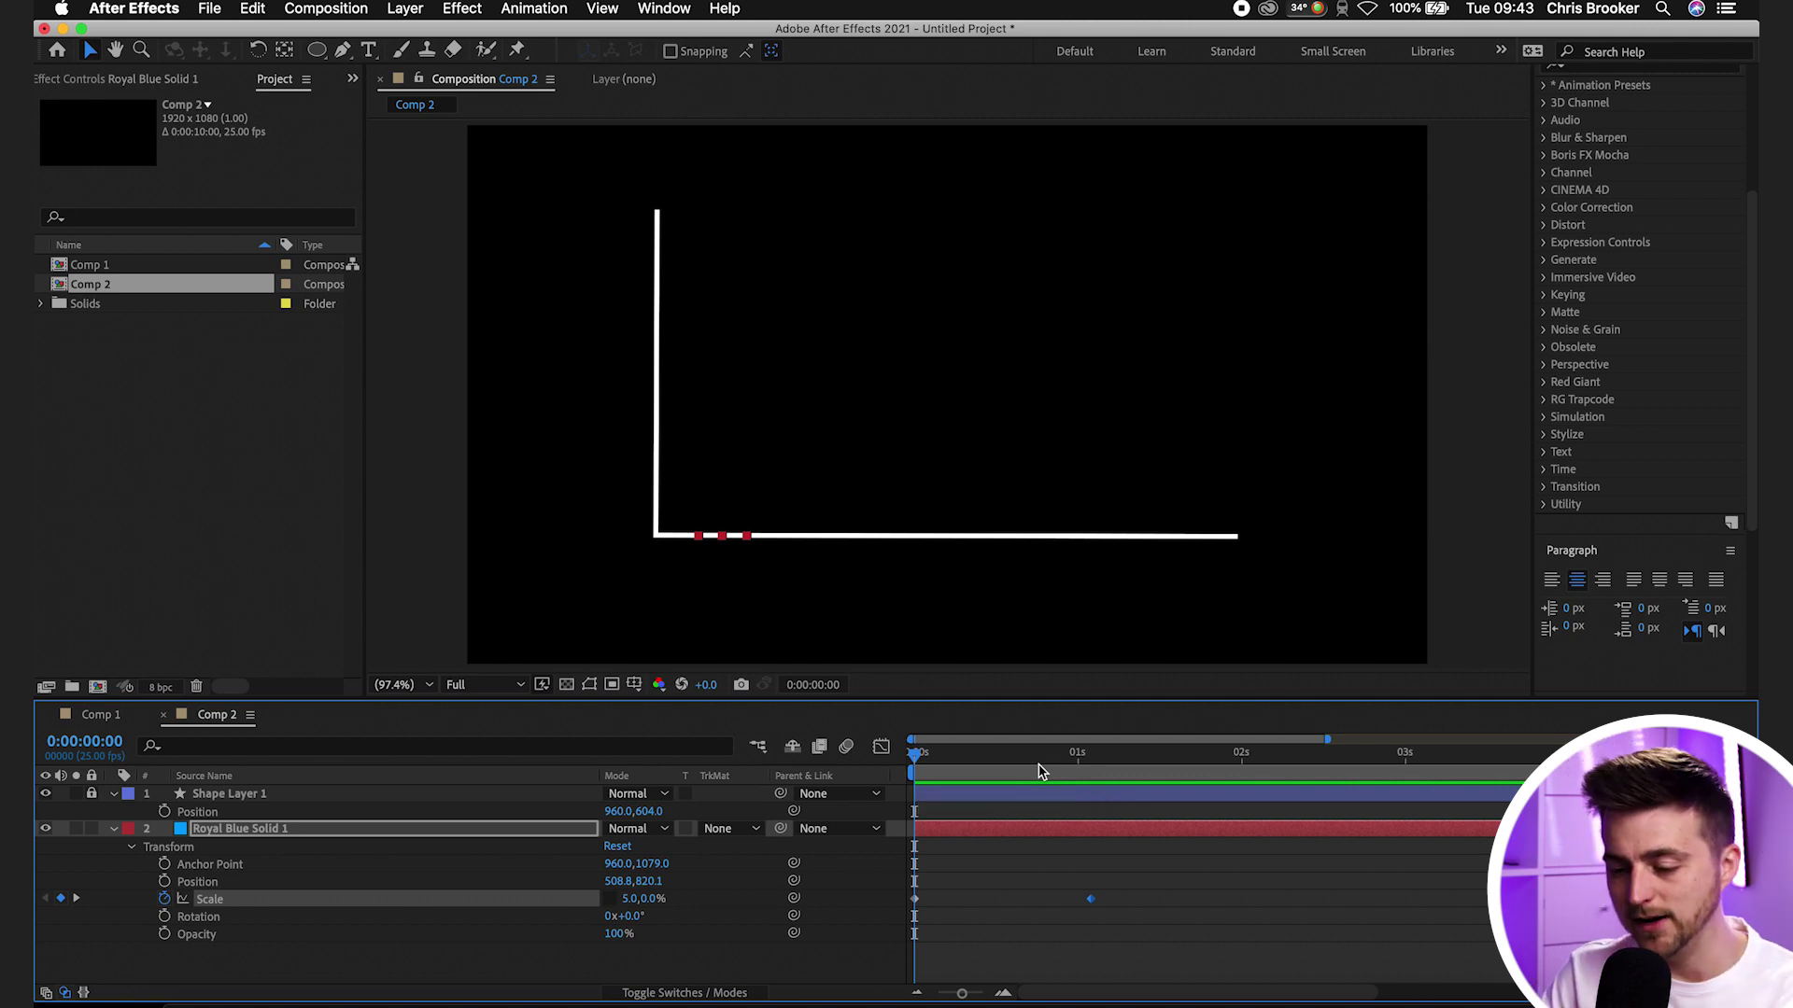
drag(1058, 776, 1200, 780)
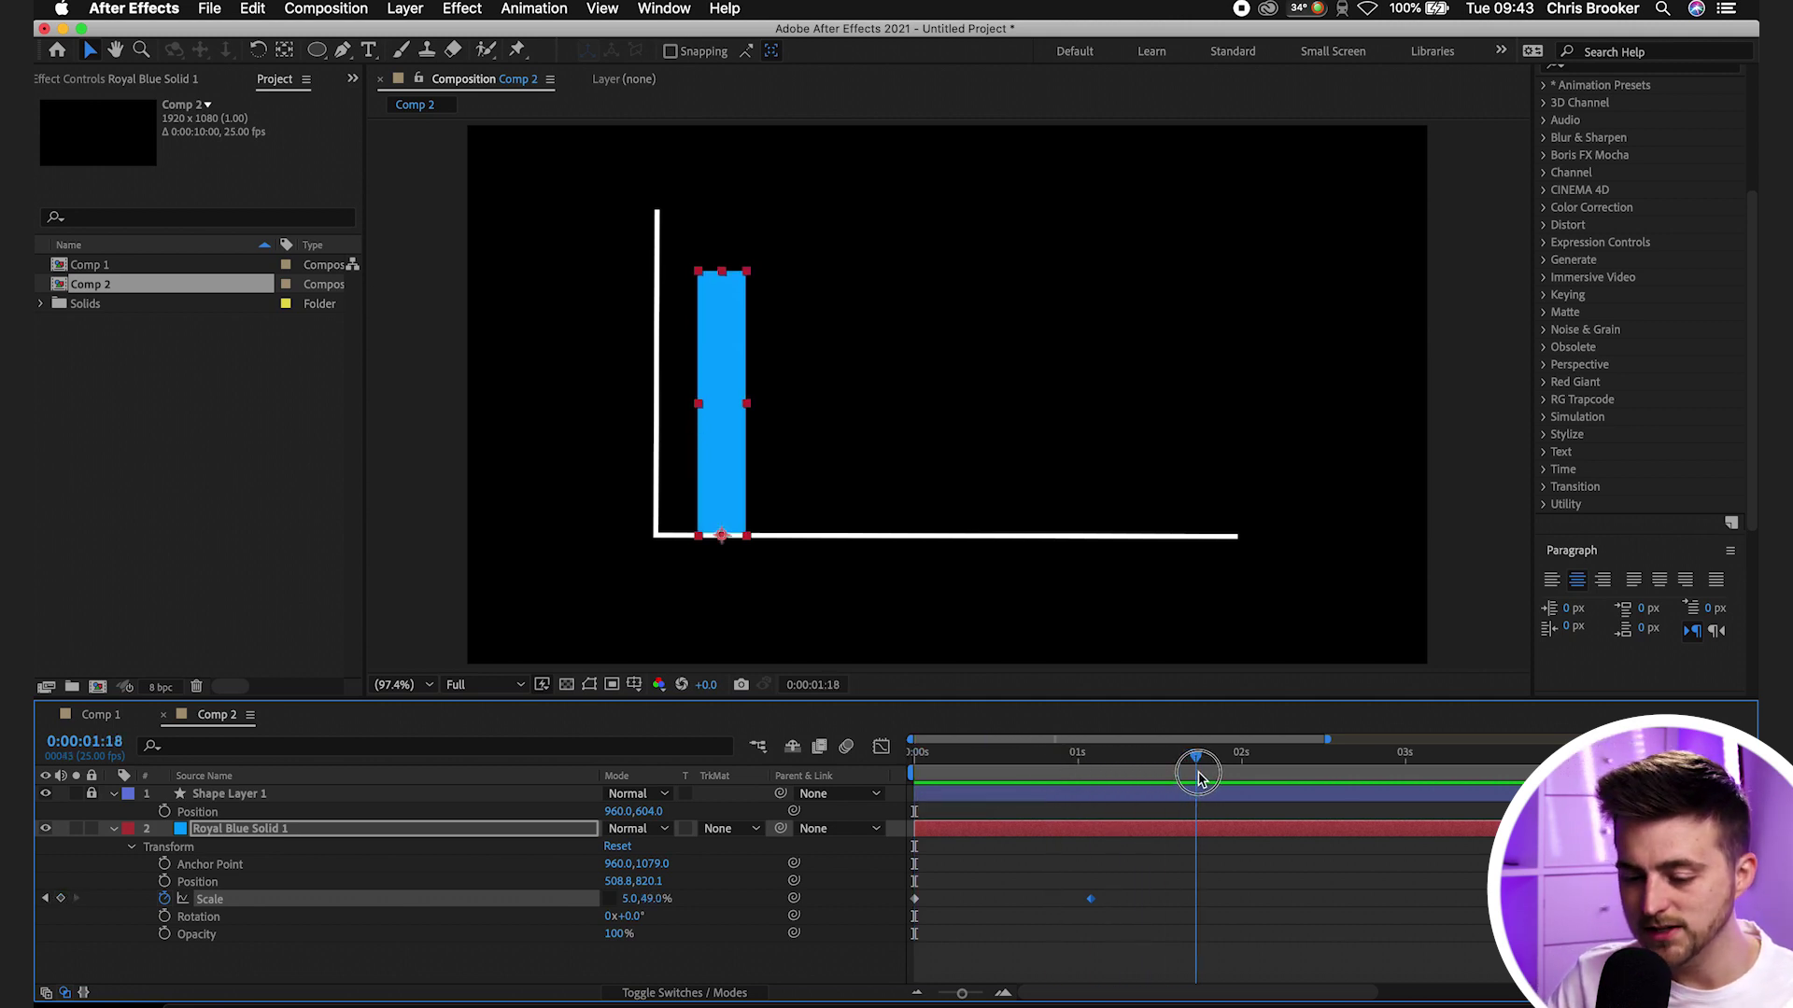
click(59, 899)
drag(1120, 766, 1090, 761)
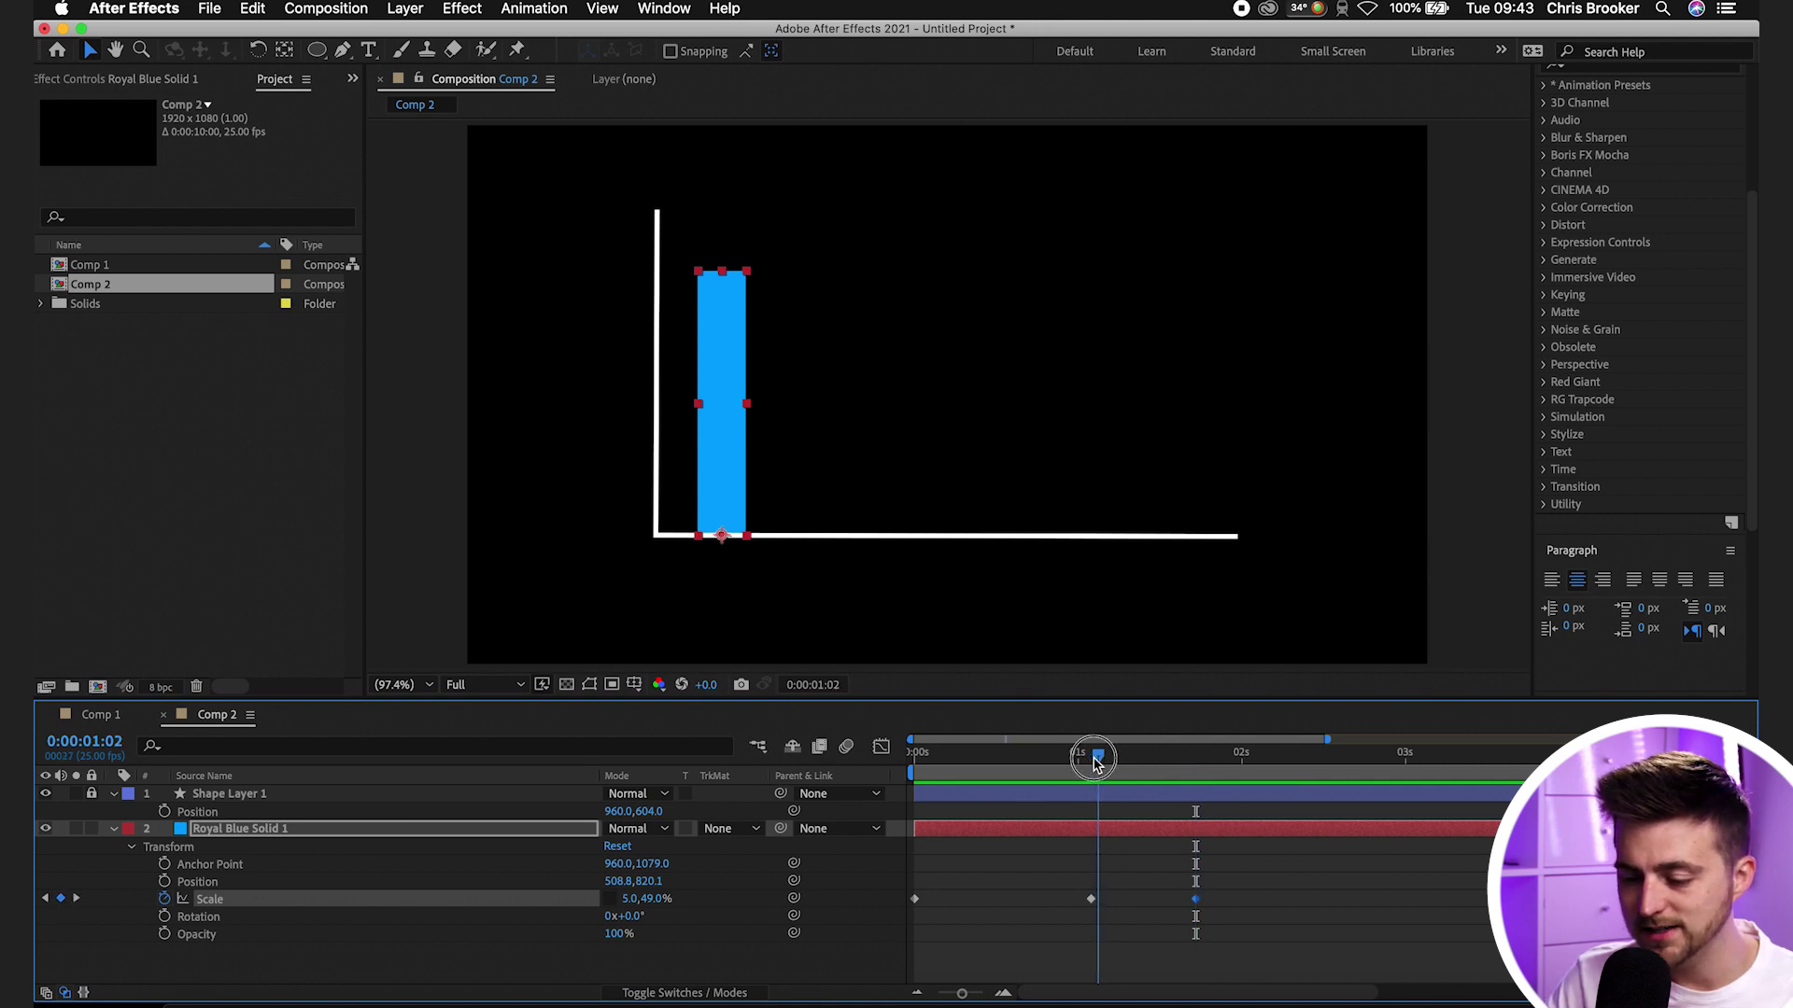
drag(654, 909, 687, 904)
click(989, 784)
key(space)
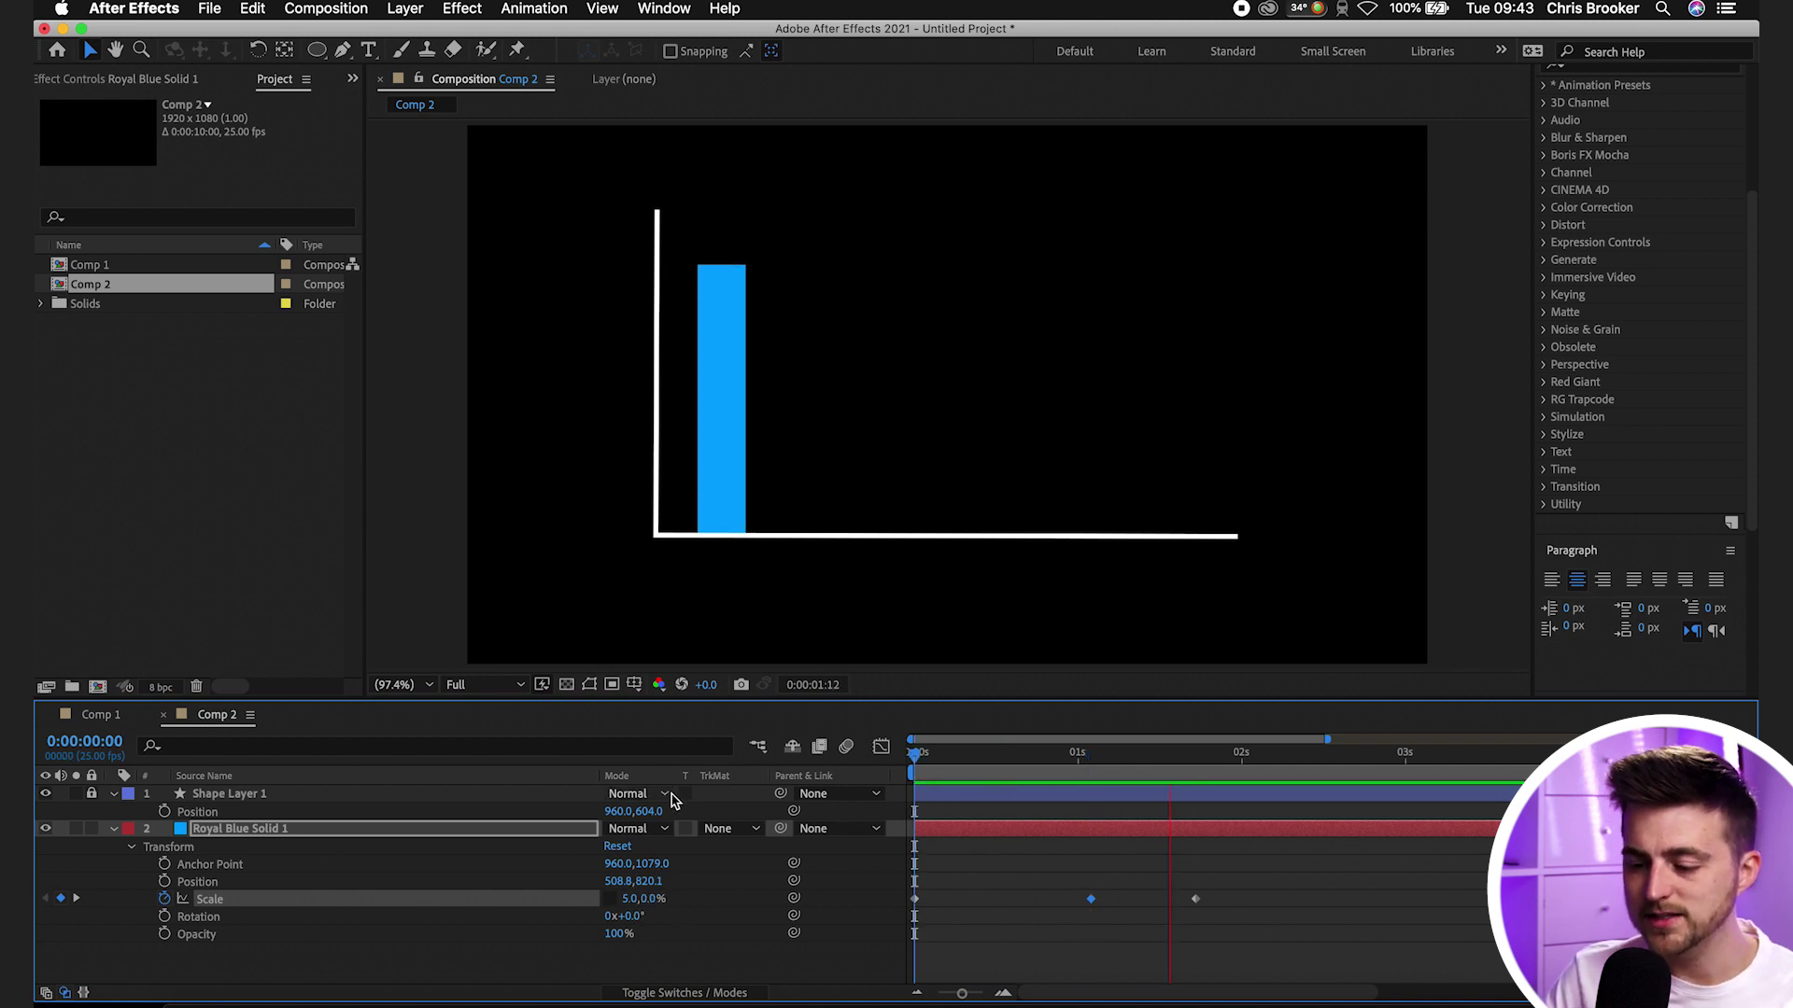
key(space)
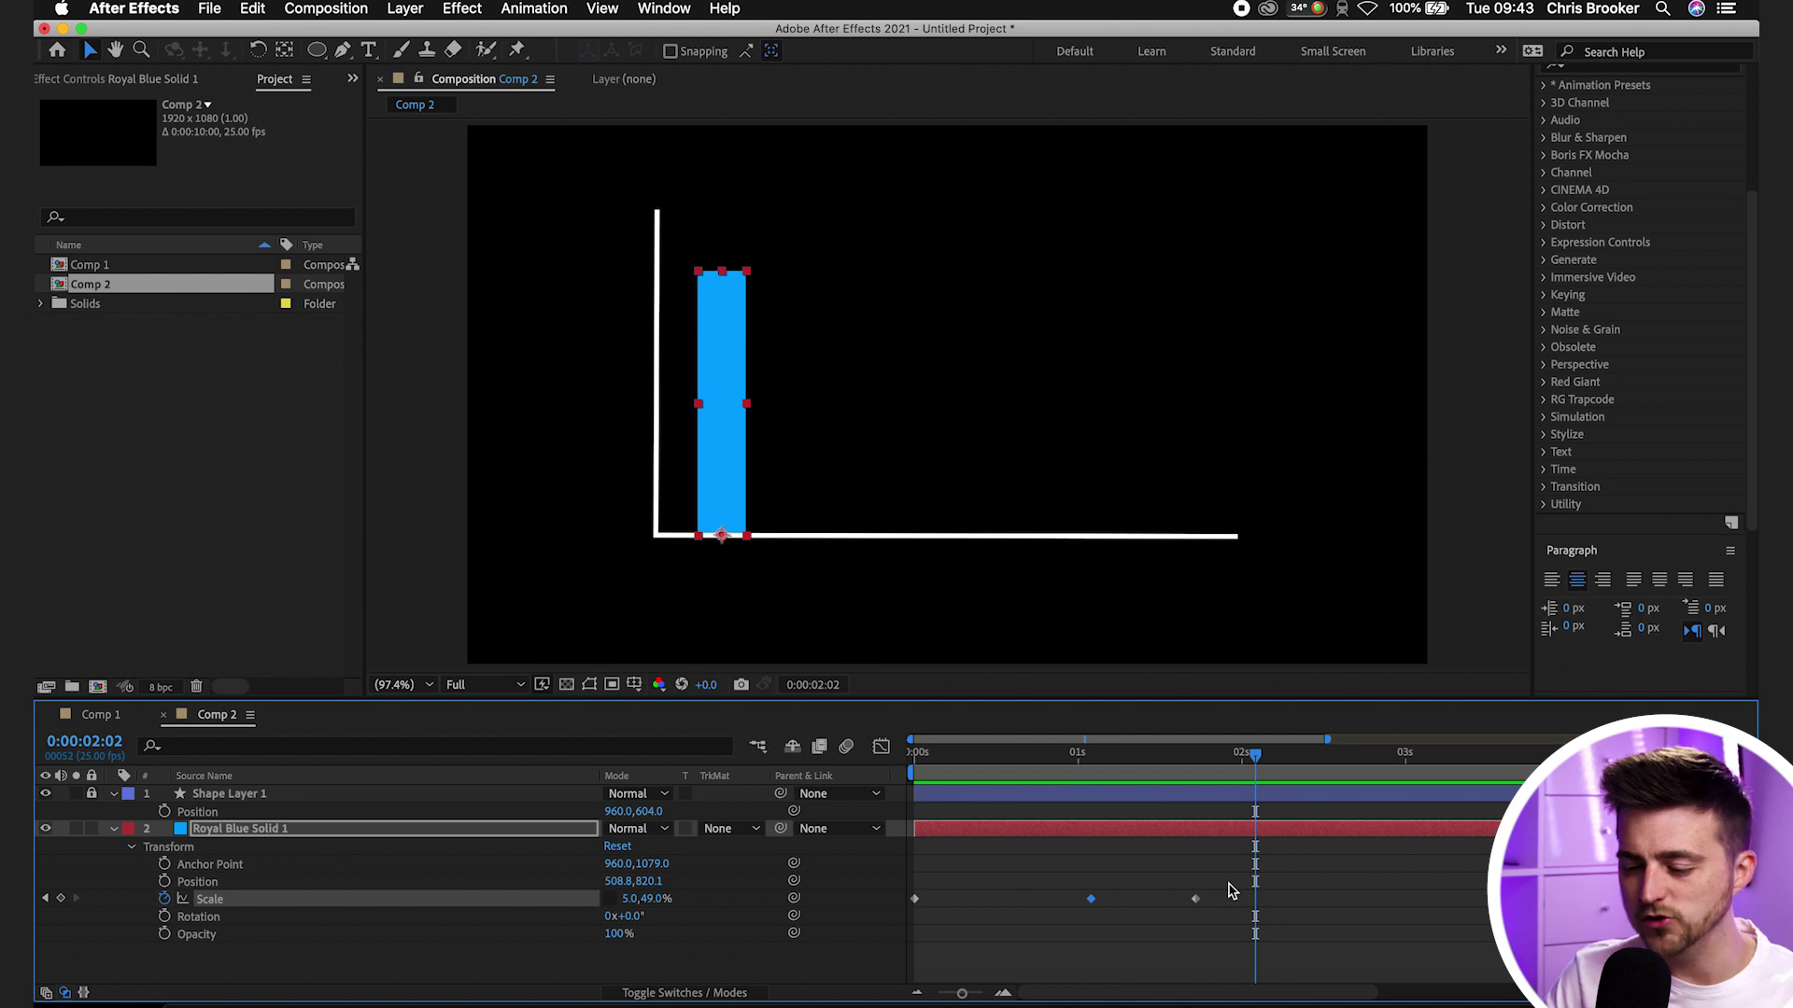
Move the overshoot and final Scale keyframes earlier, to about 0.5 and 1 second, and preview the faster bounce
drag(1193, 898, 992, 900)
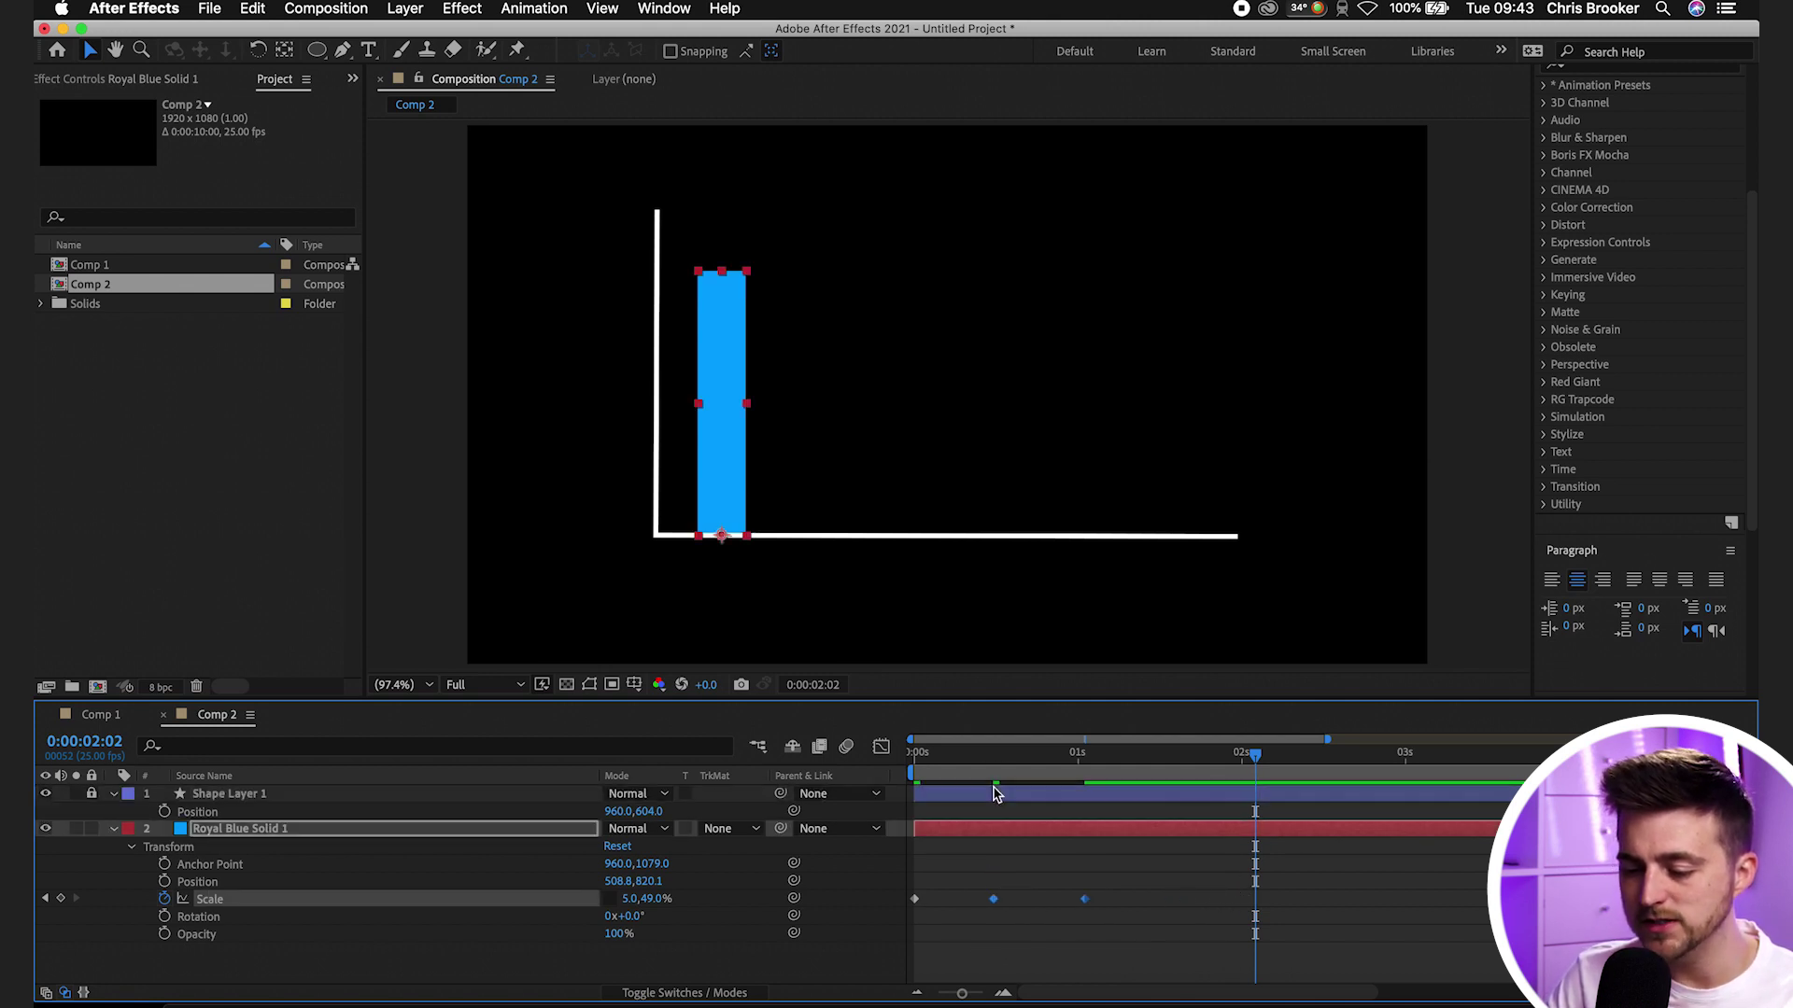
click(1005, 782)
click(849, 777)
key(space)
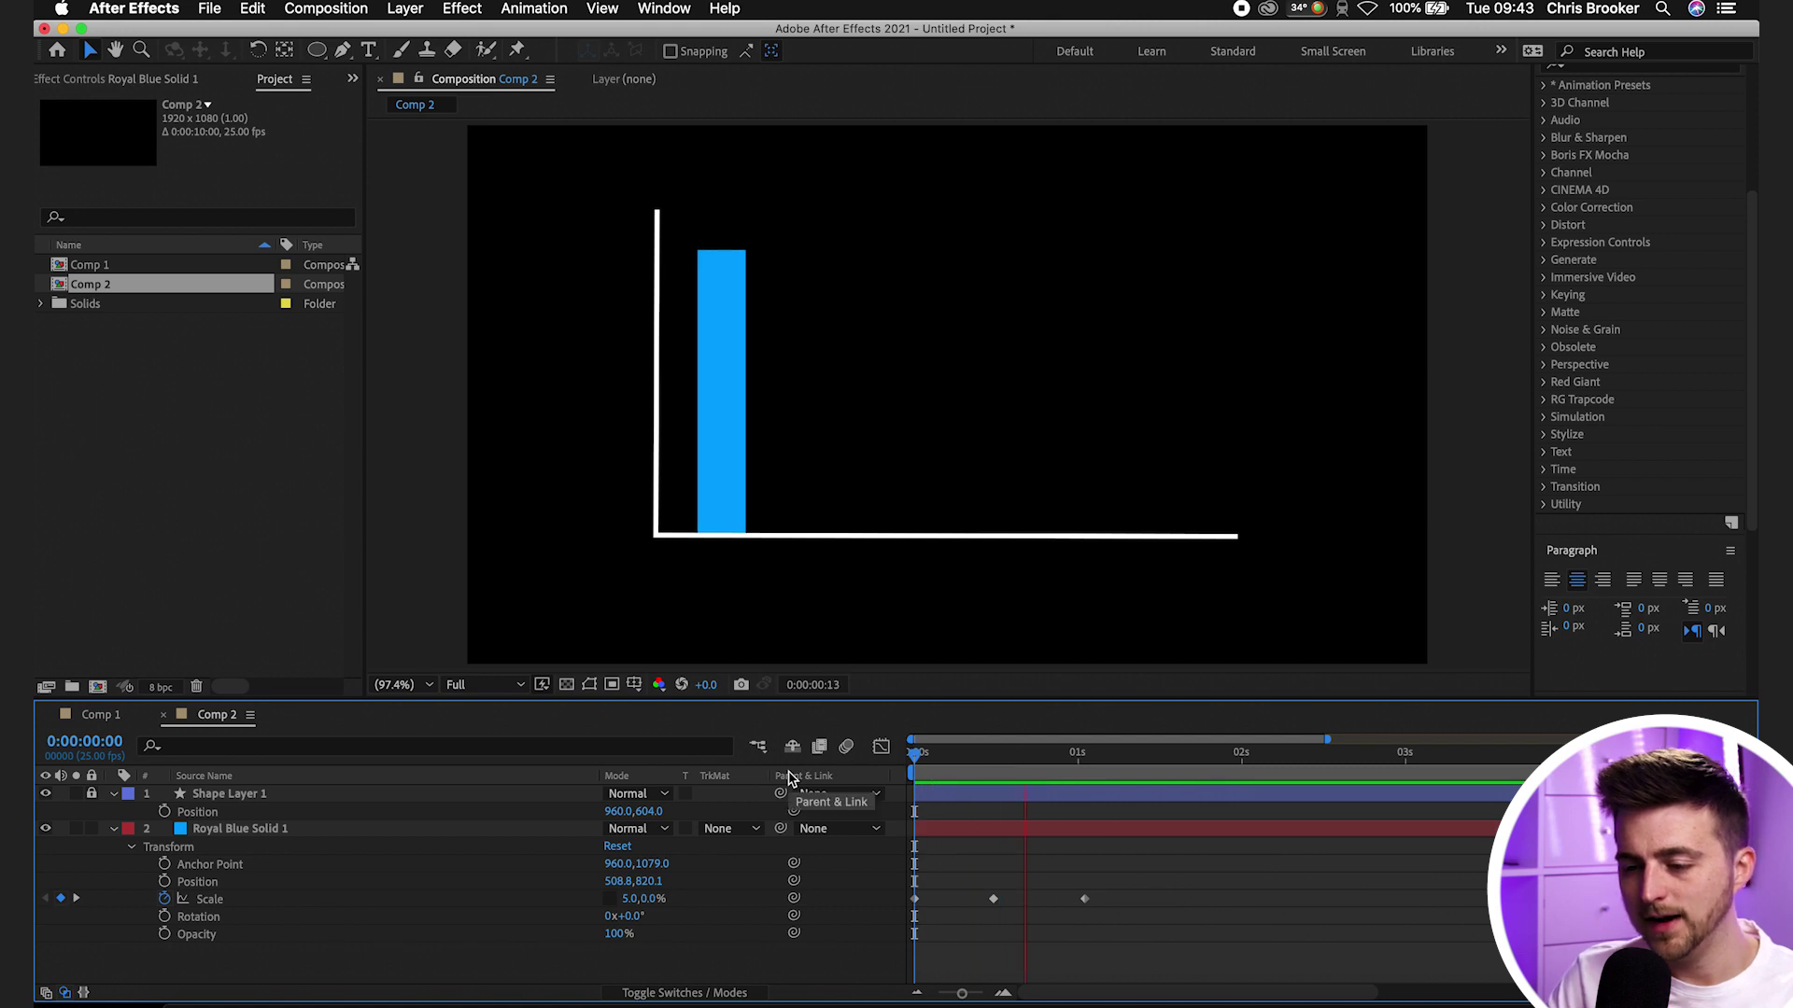
key(space)
key(minus)
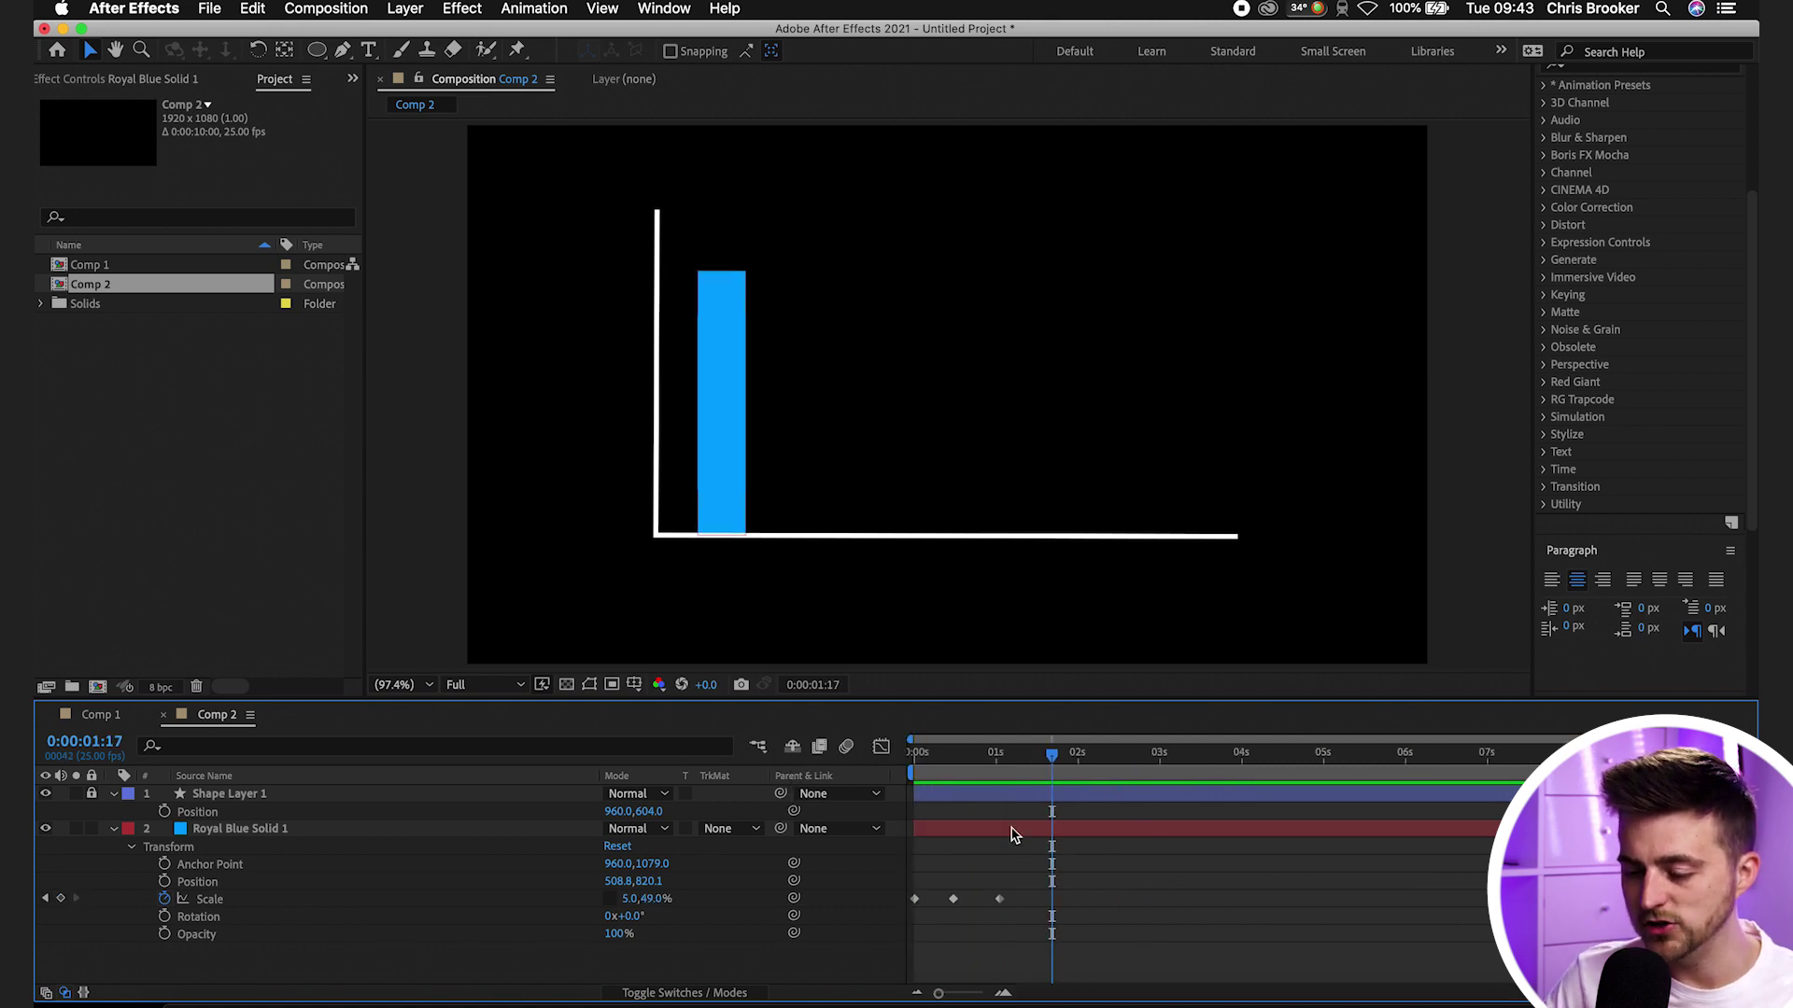
key(Home)
key(equal)
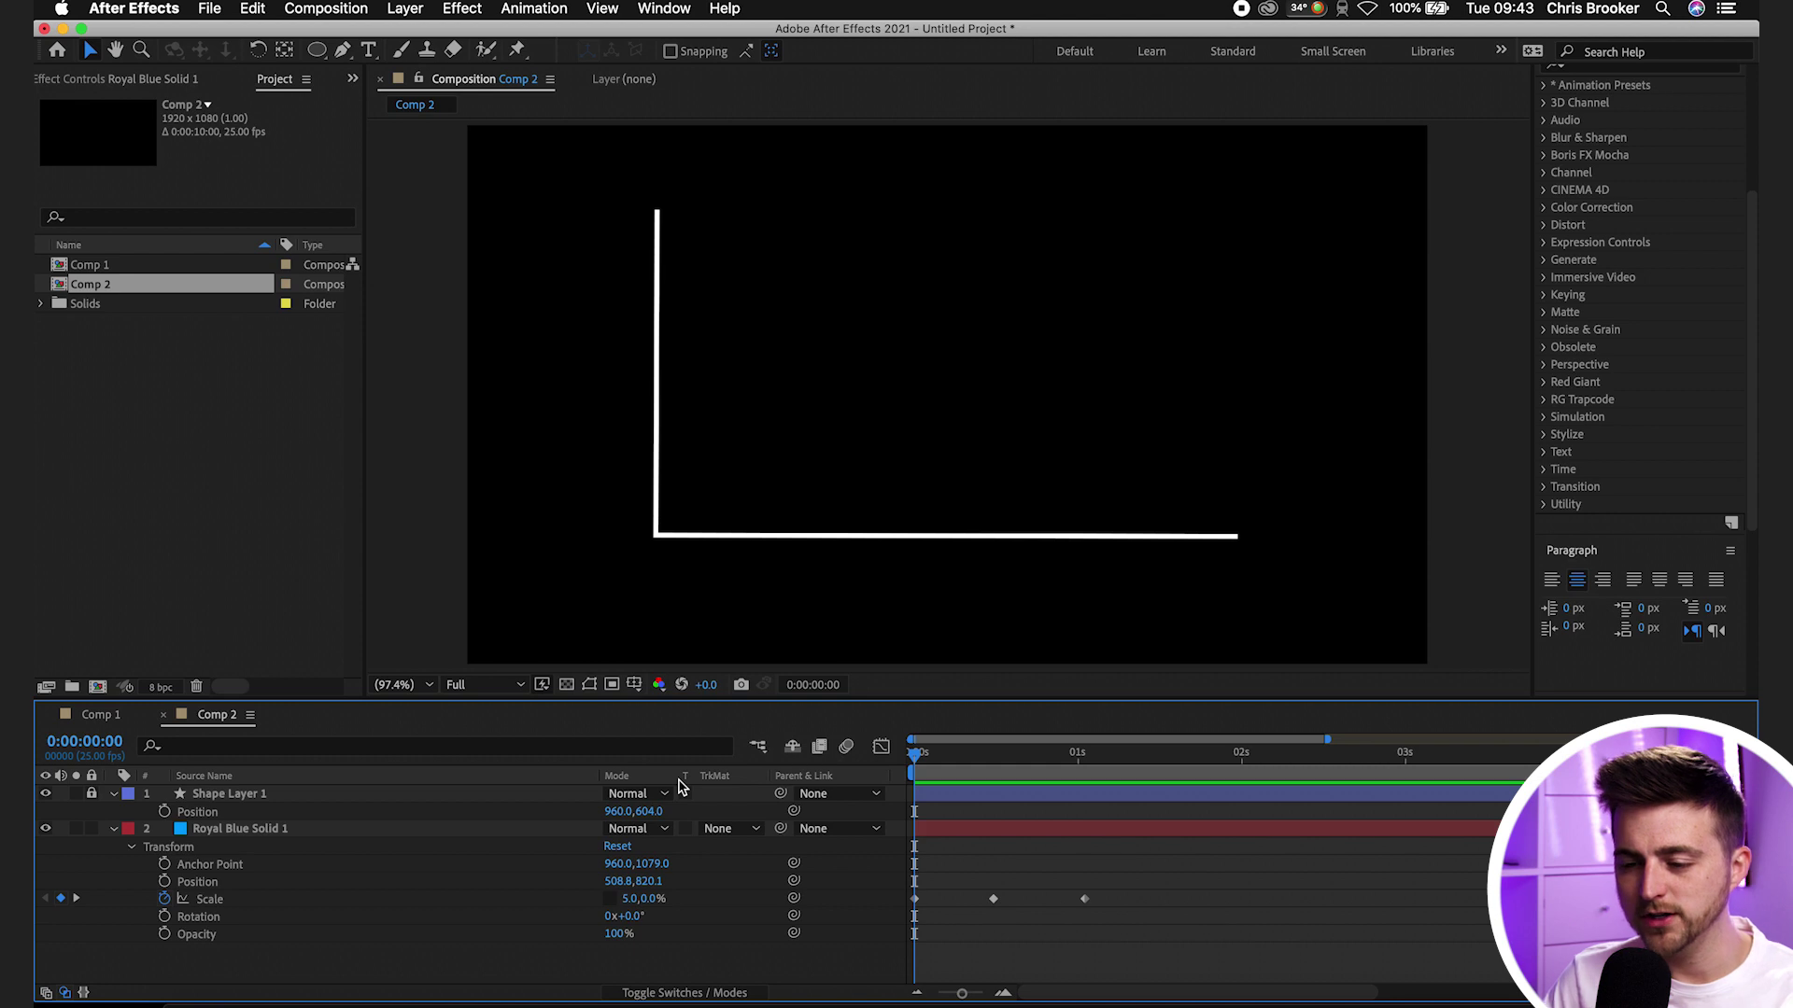
key(space)
key(space)
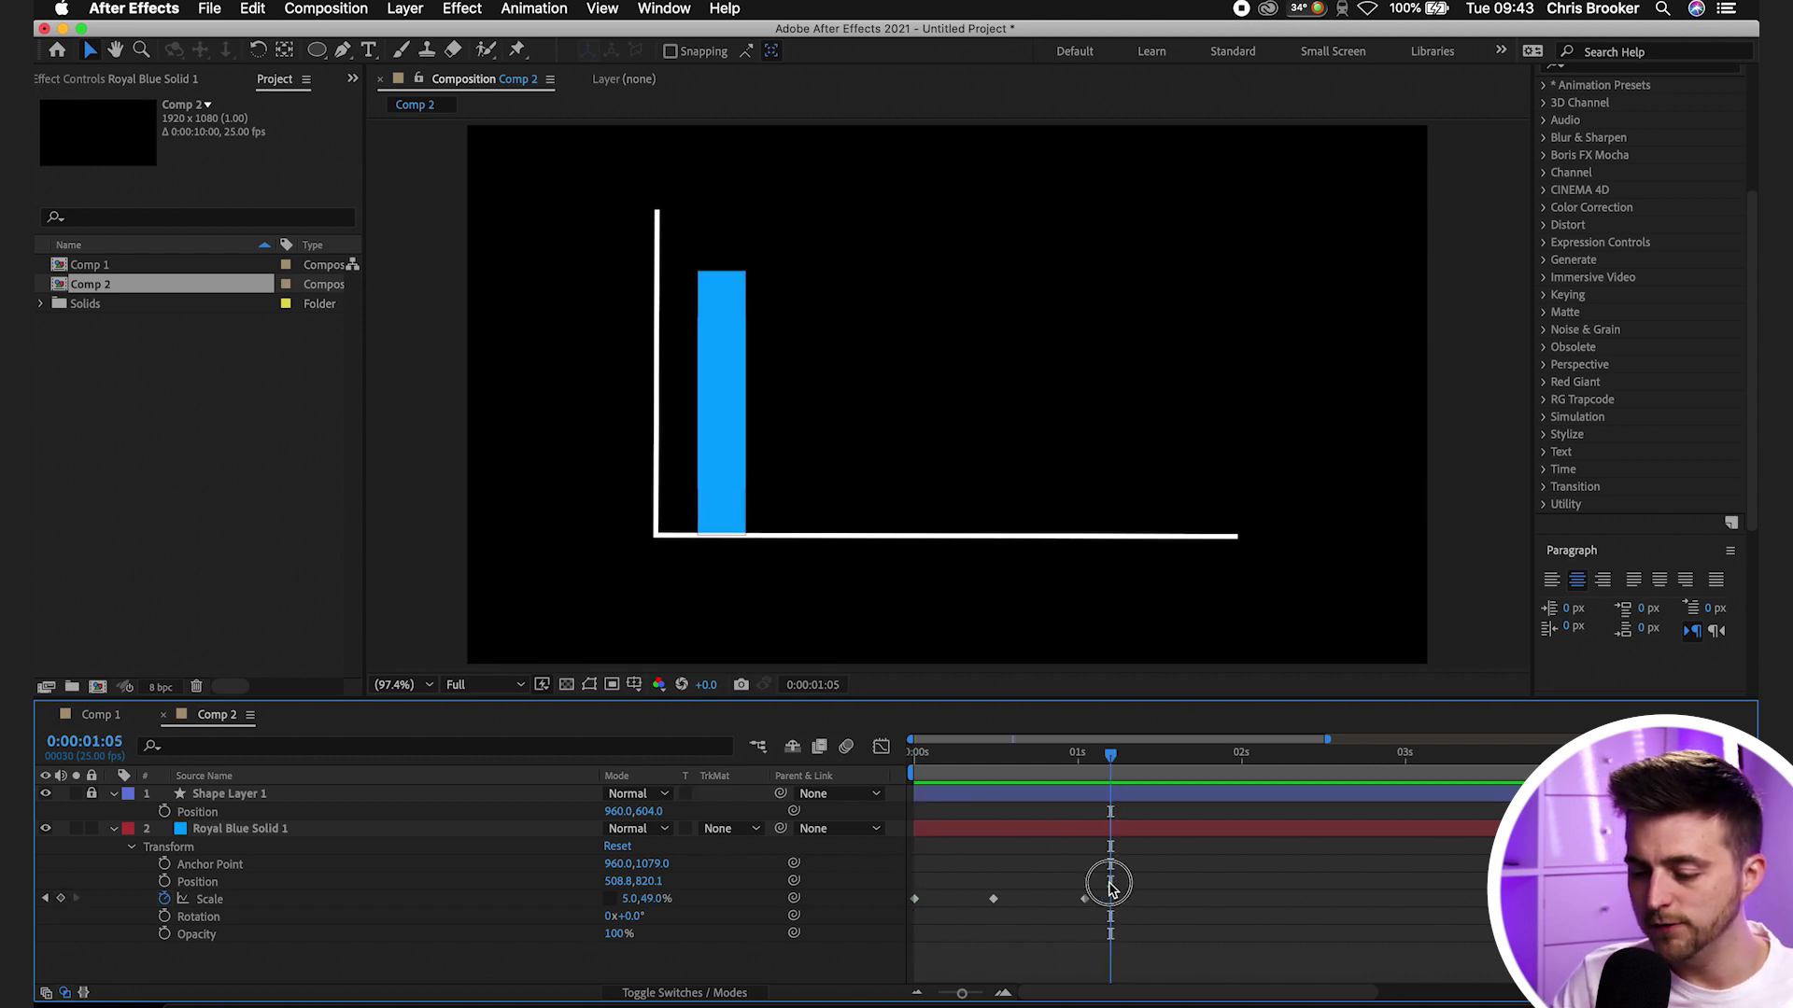
Apply Easy Ease to all three of the blue bar's Scale keyframes and preview the smoothed animation
drag(1111, 881, 894, 935)
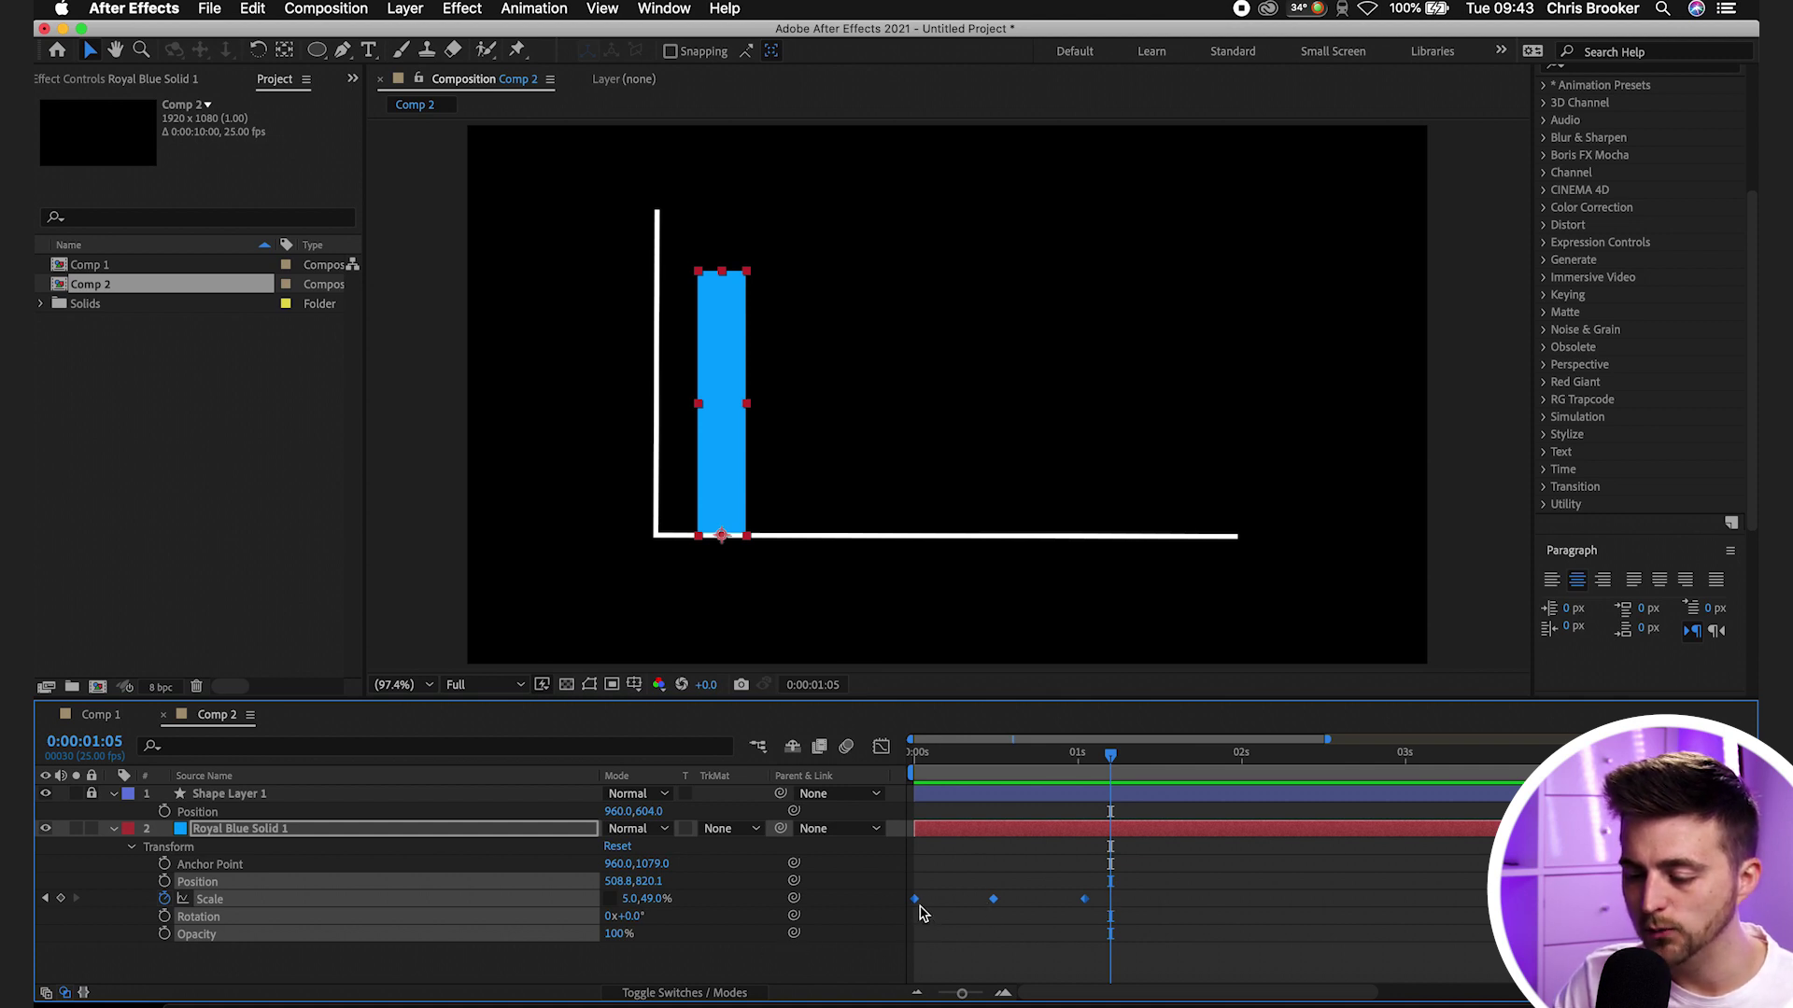
right_click(916, 900)
mouse_move(1025, 987)
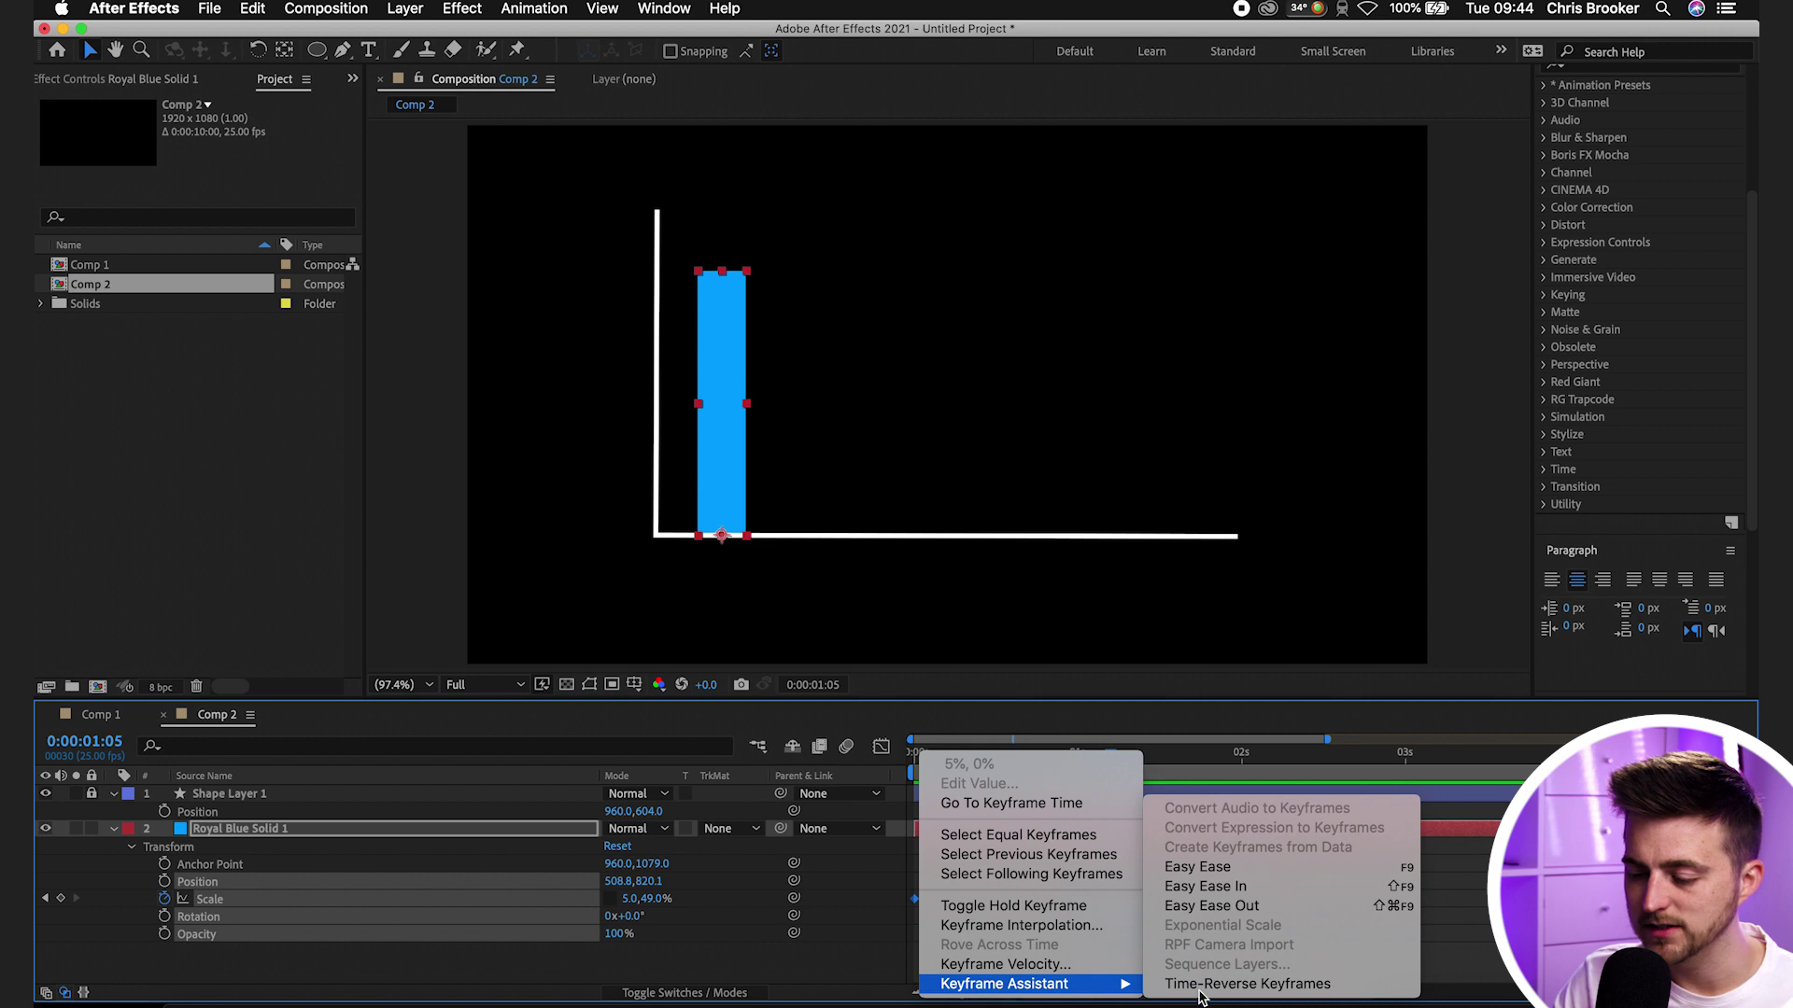
click(1251, 869)
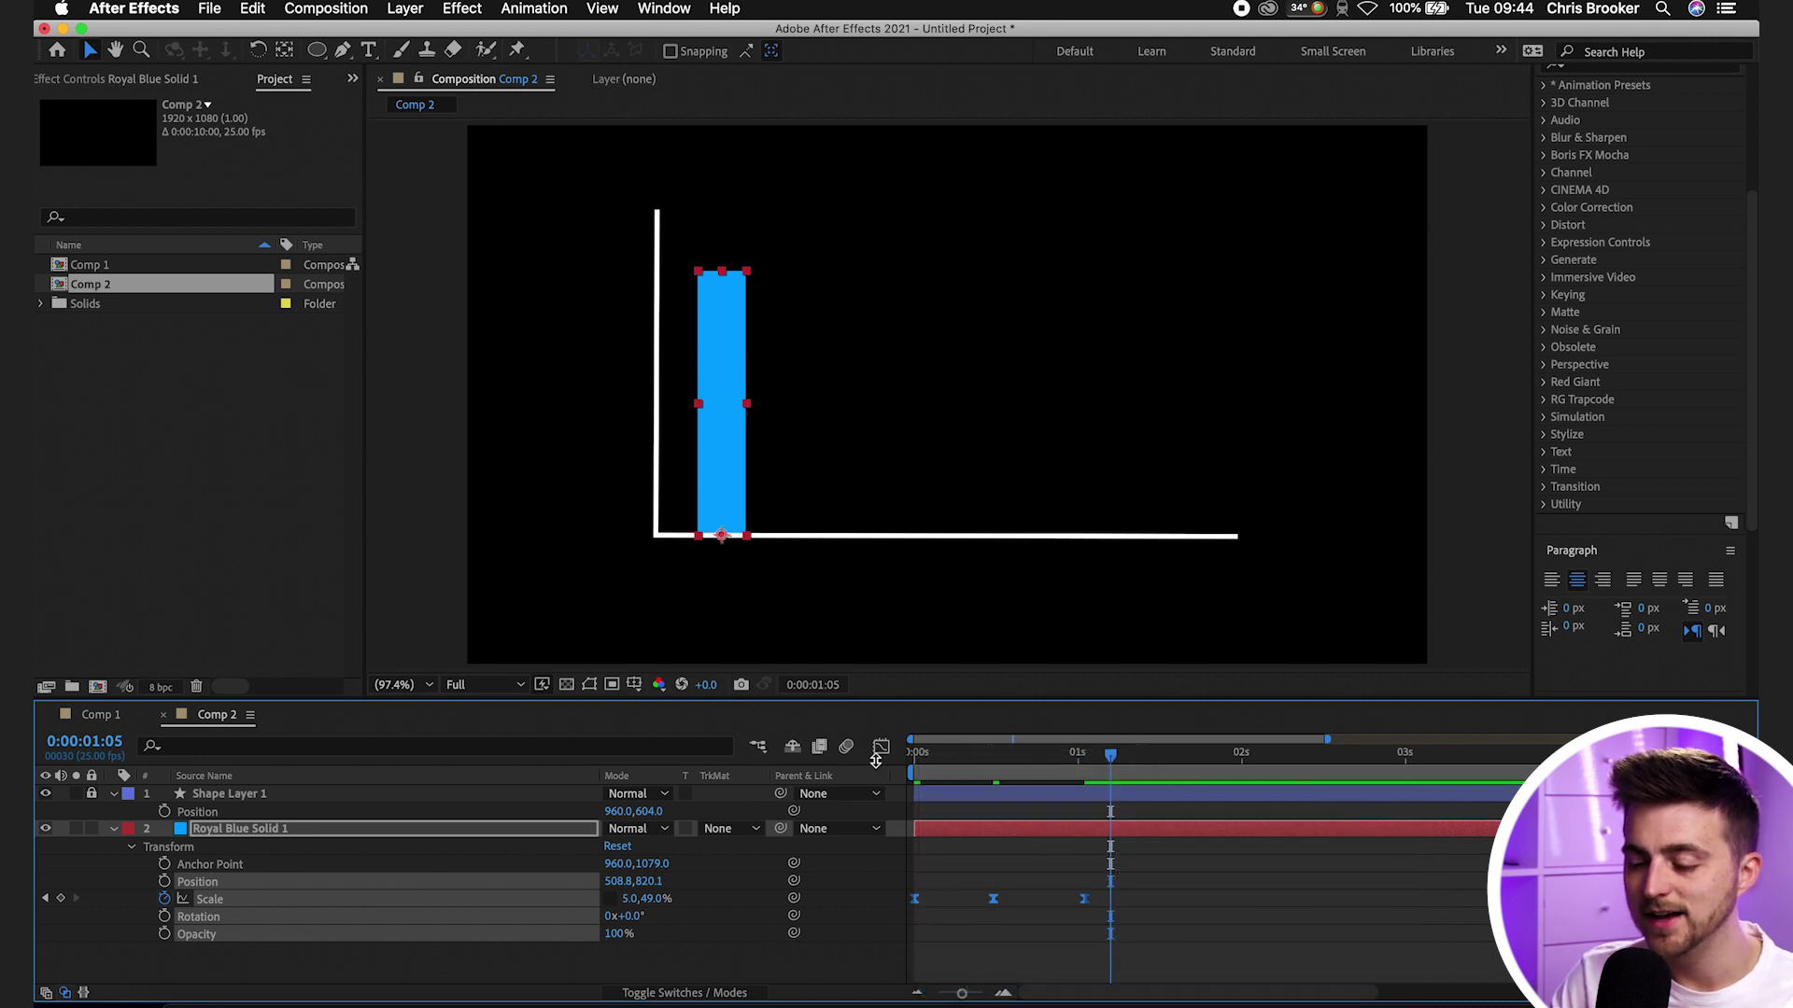
key(space)
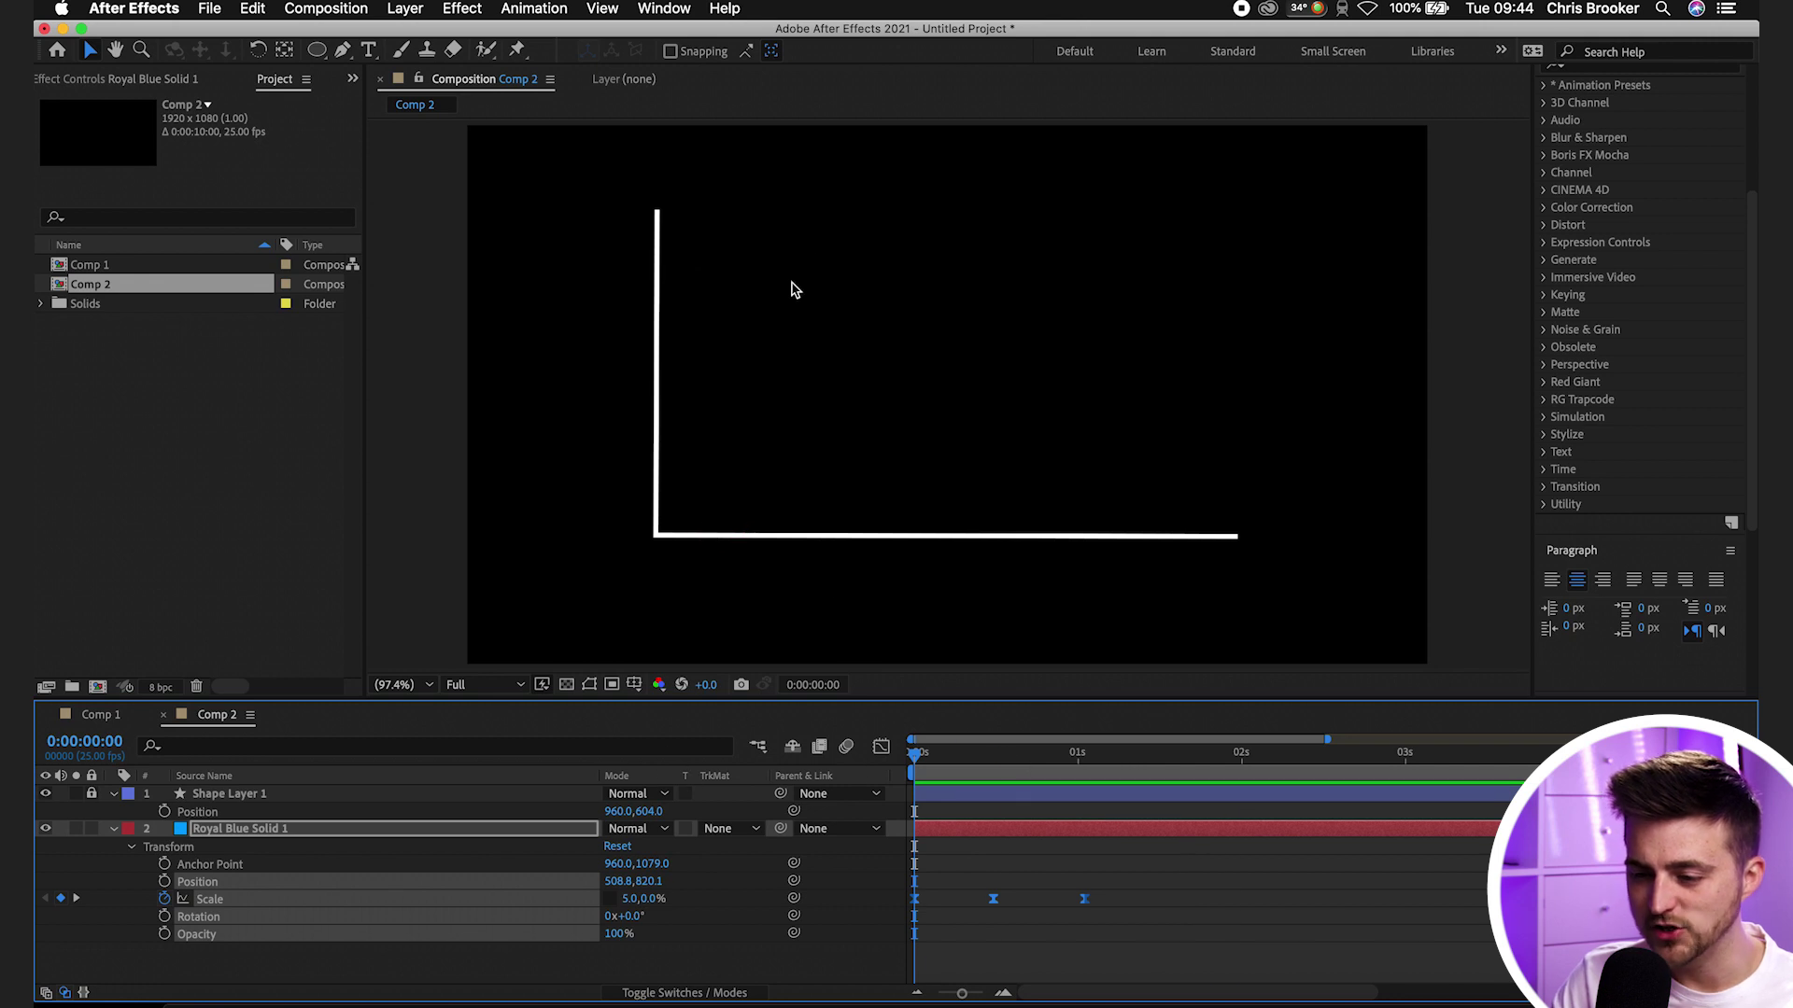
key(minus)
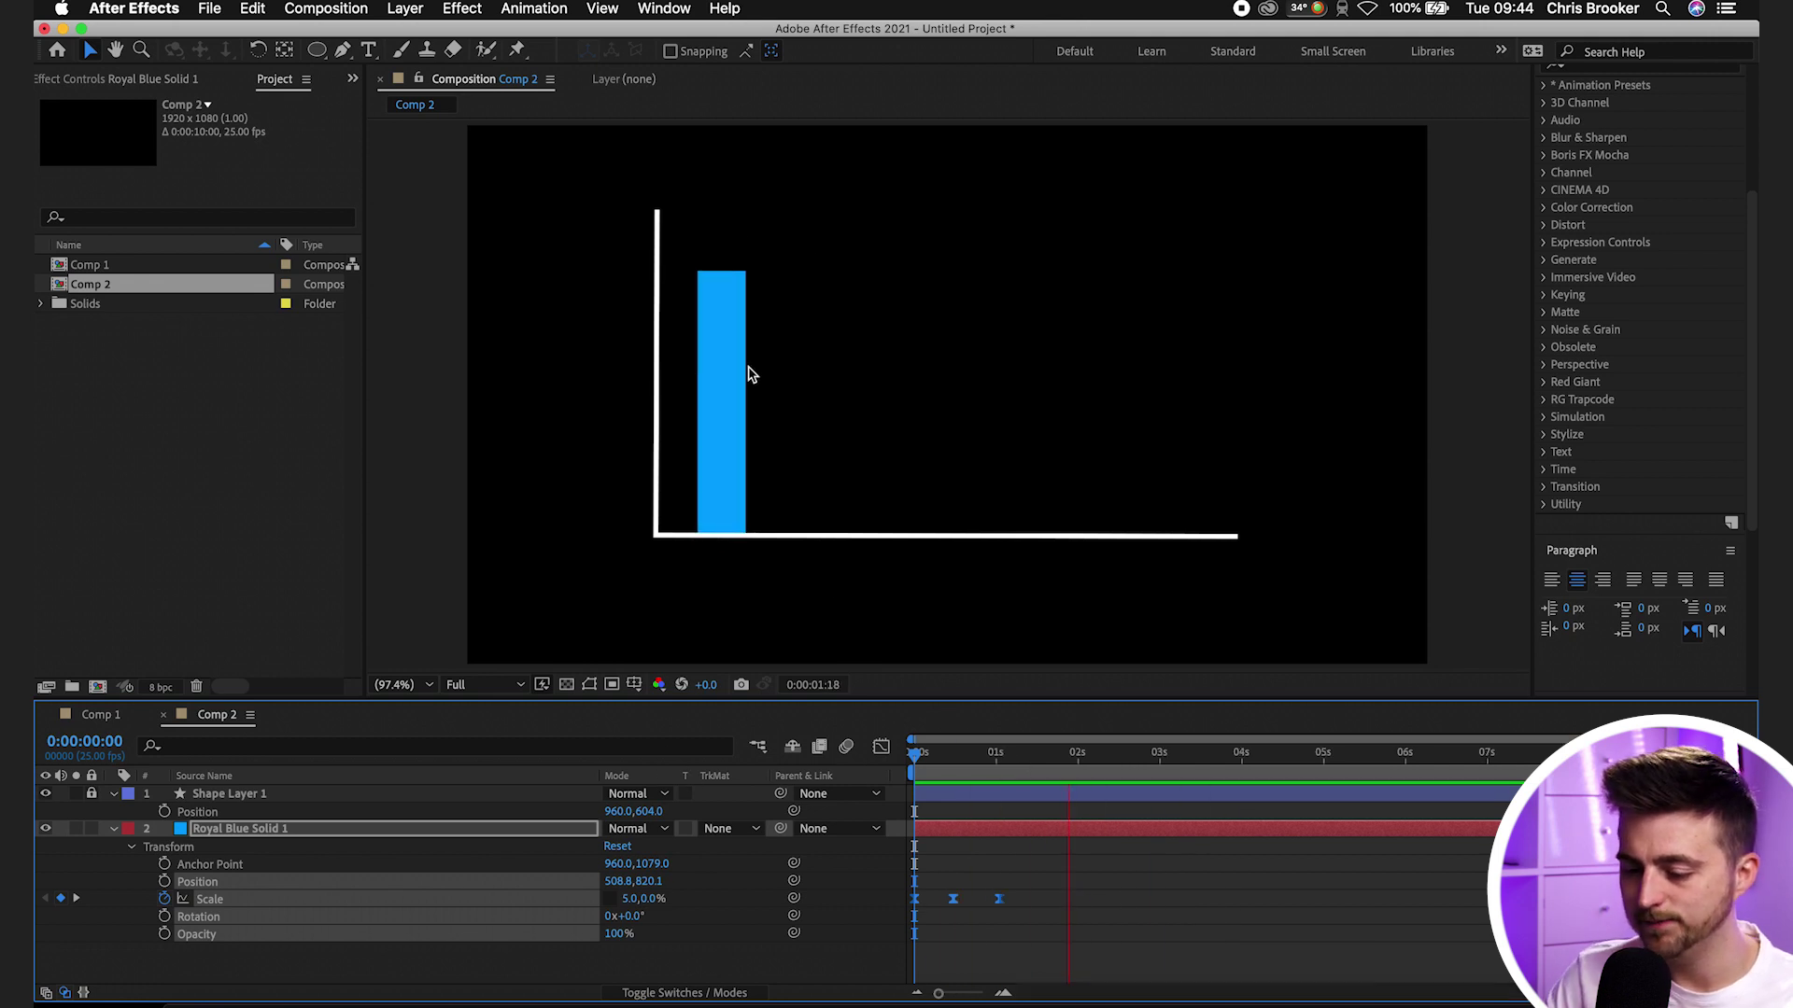
Duplicate the animated blue bar layer and shift the copy along the horizontal axis to position 701.8, 820.1
click(1019, 838)
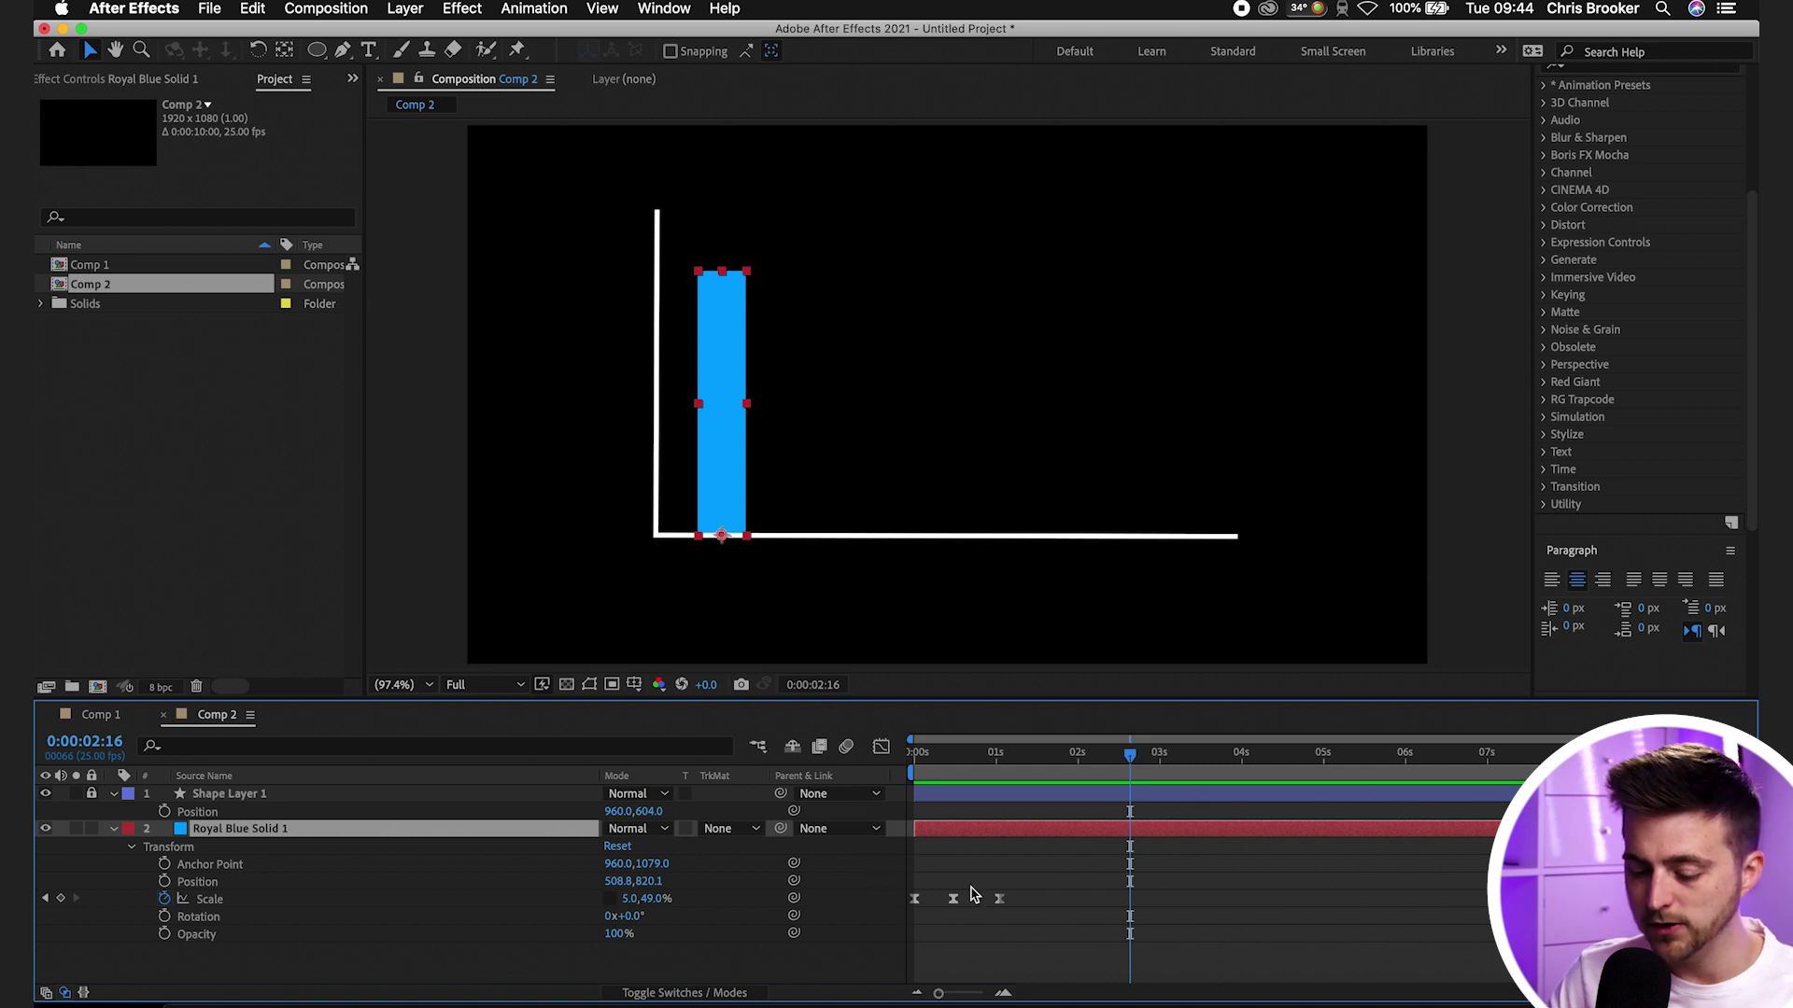
key(super+d)
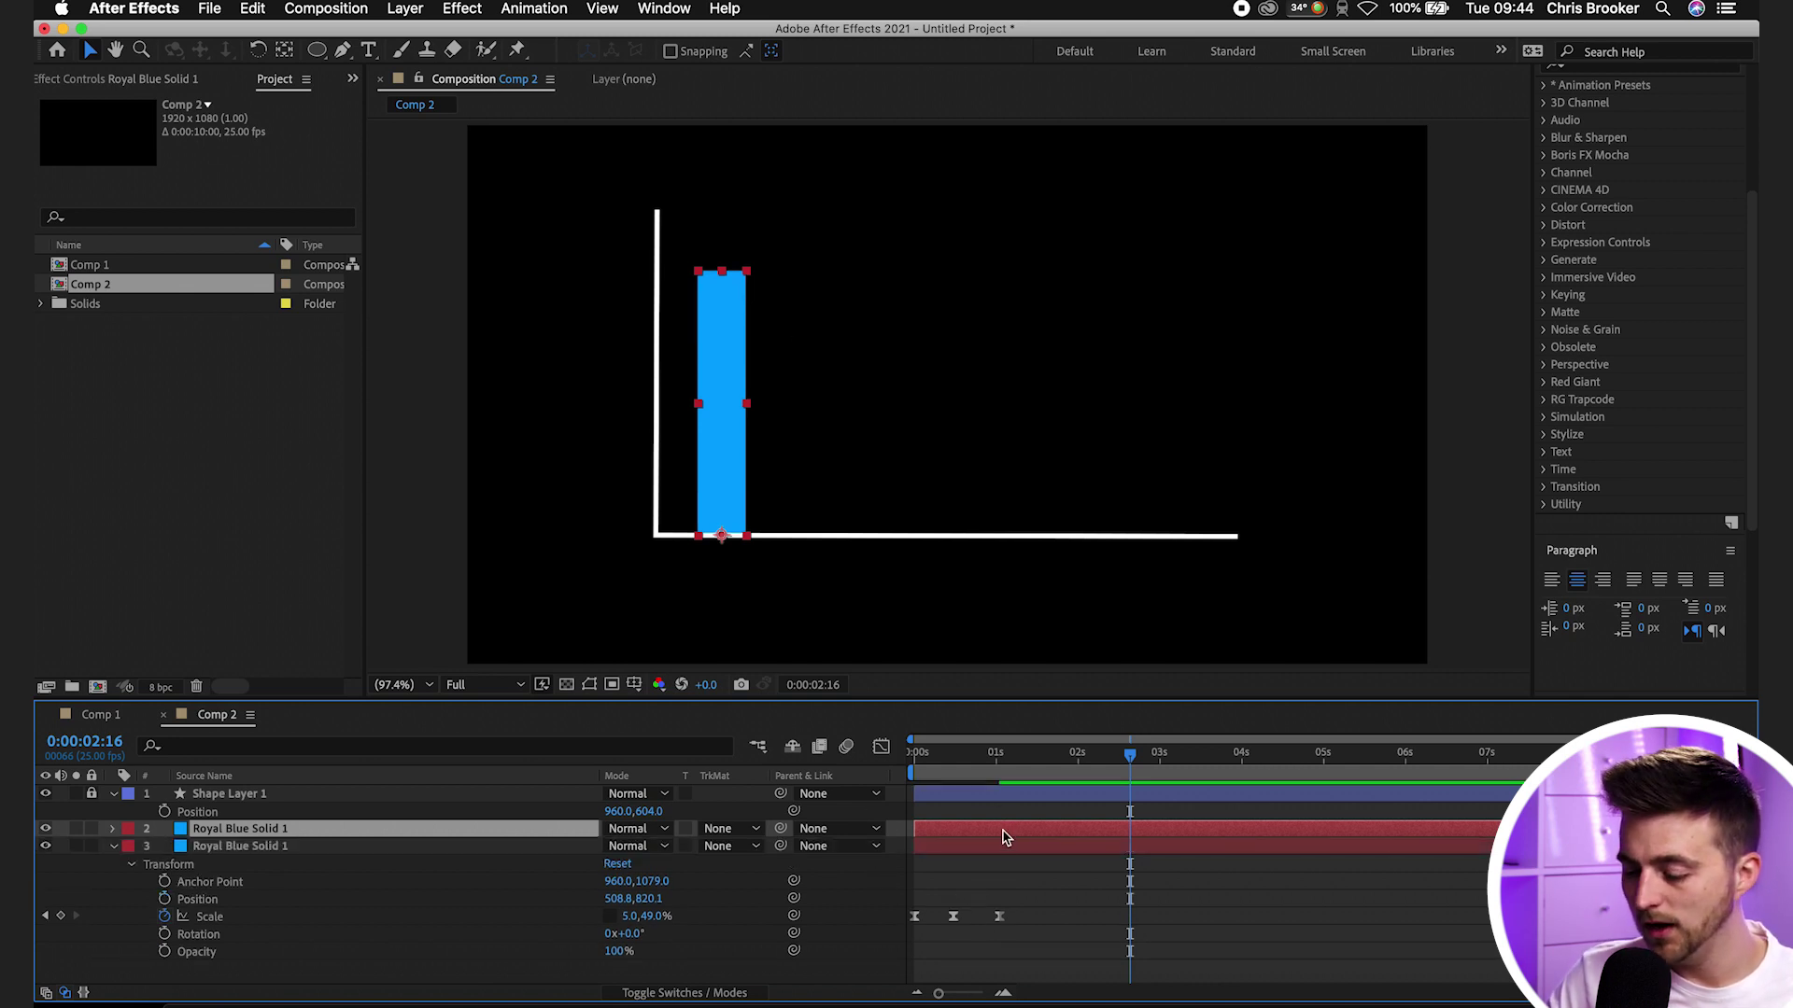
key(p)
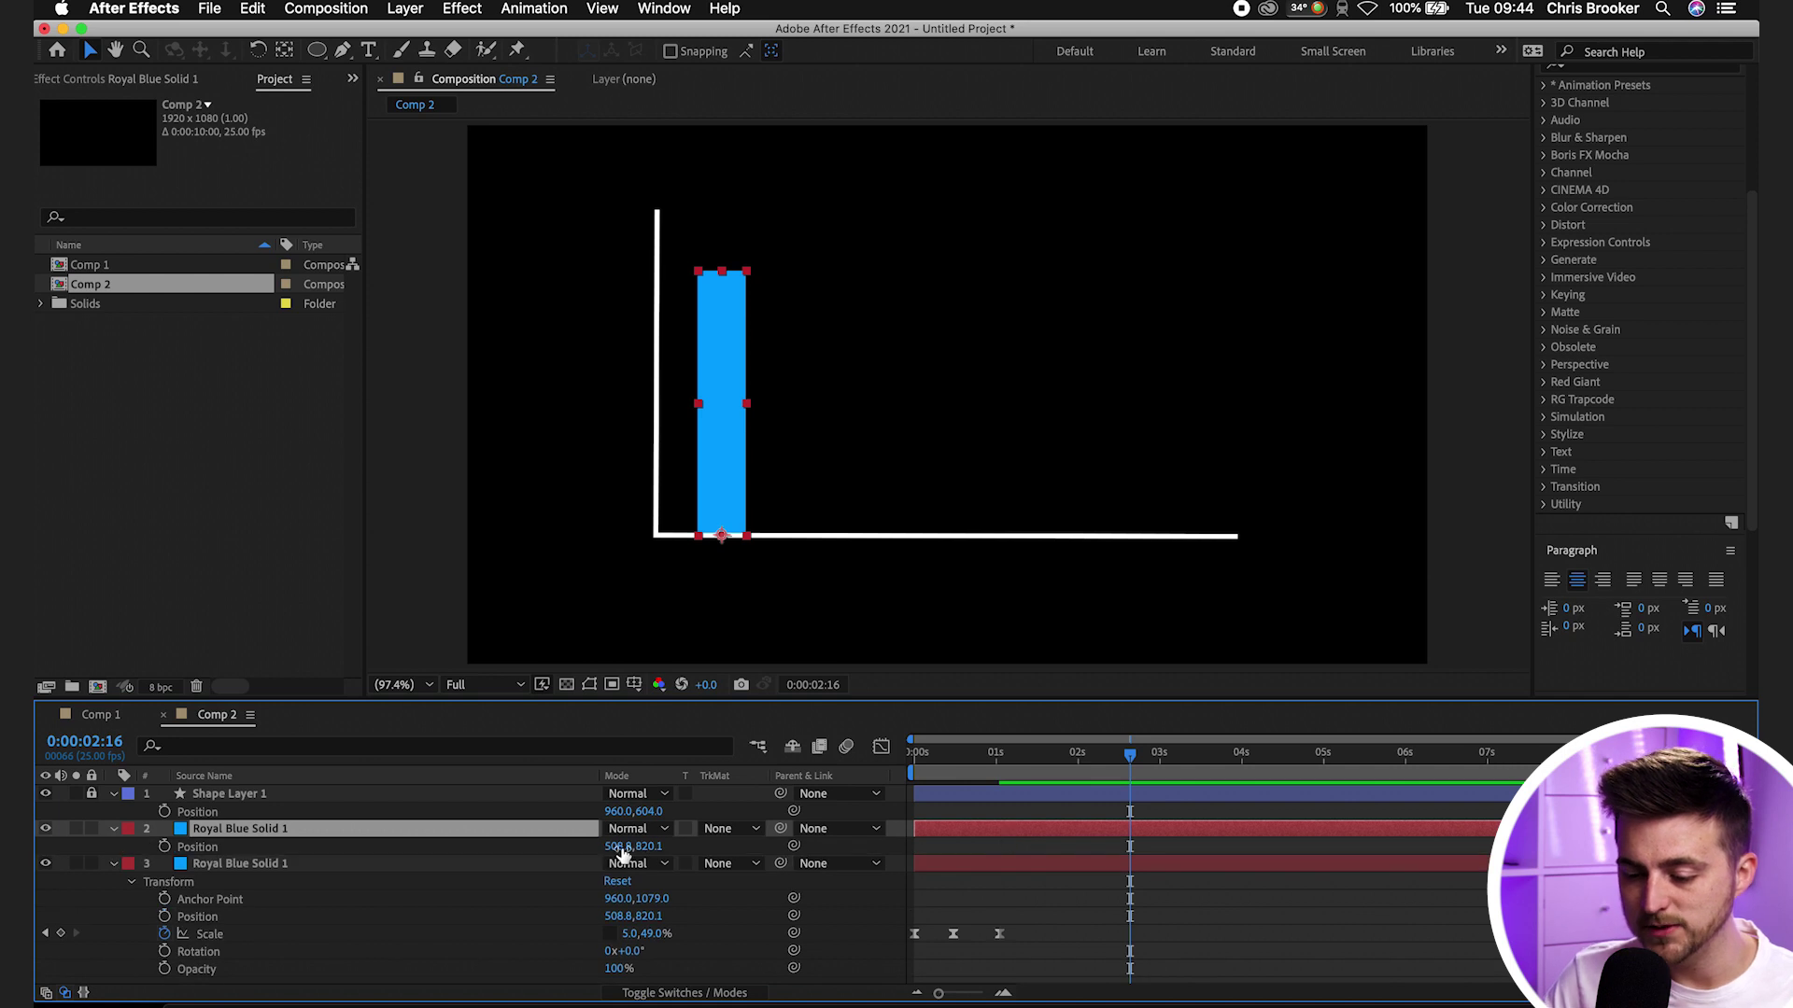
drag(614, 846, 811, 848)
key(Return)
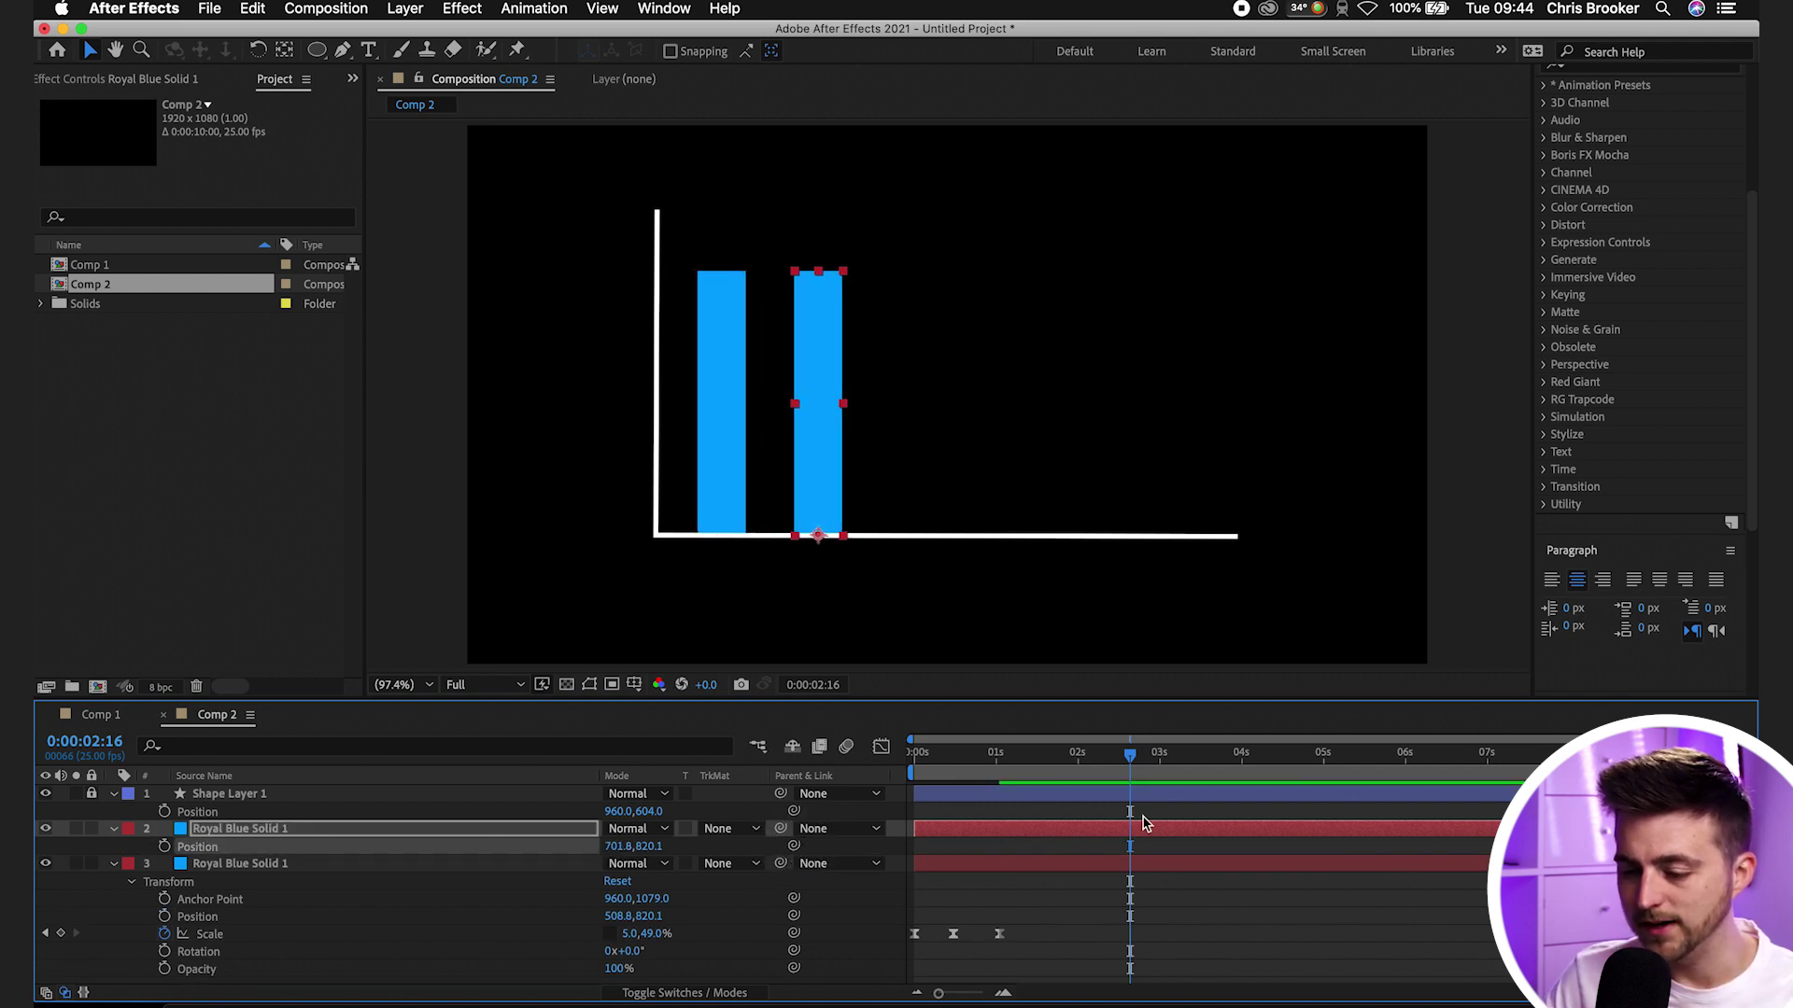
Duplicate the second blue bar layer and shift the copy along the horizontal axis to position 902.8, 820.1
click(1114, 828)
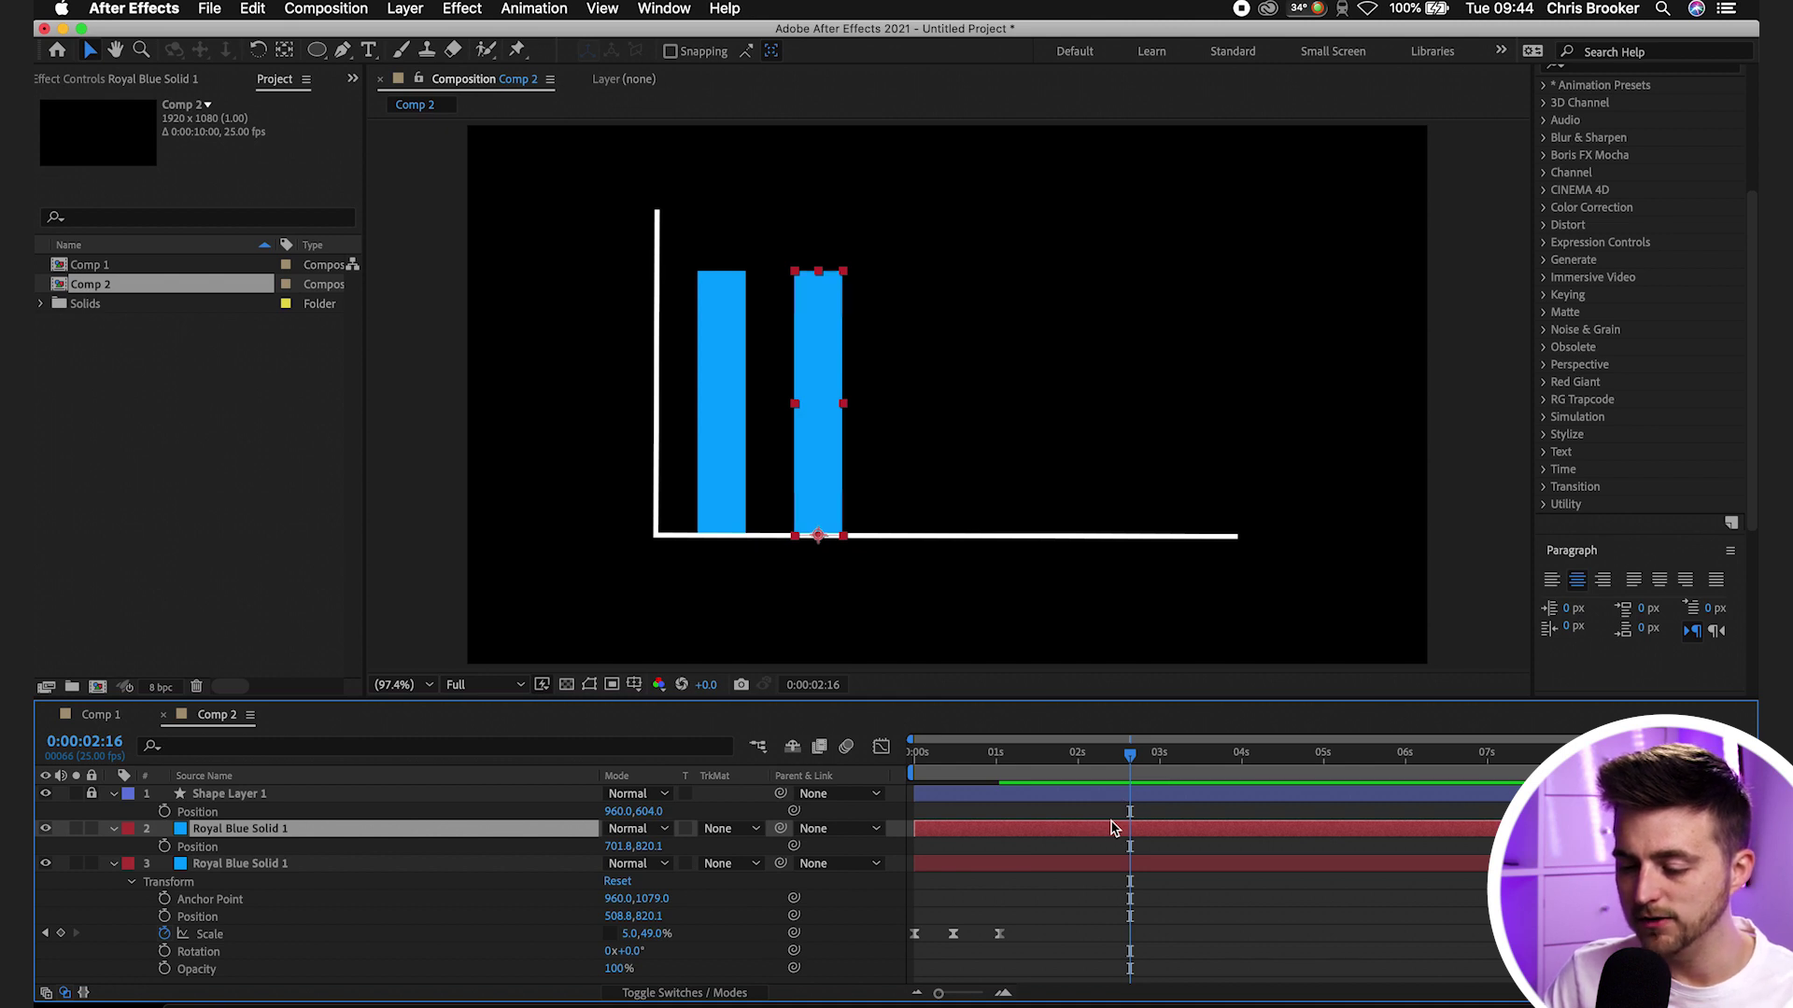
key(super+d)
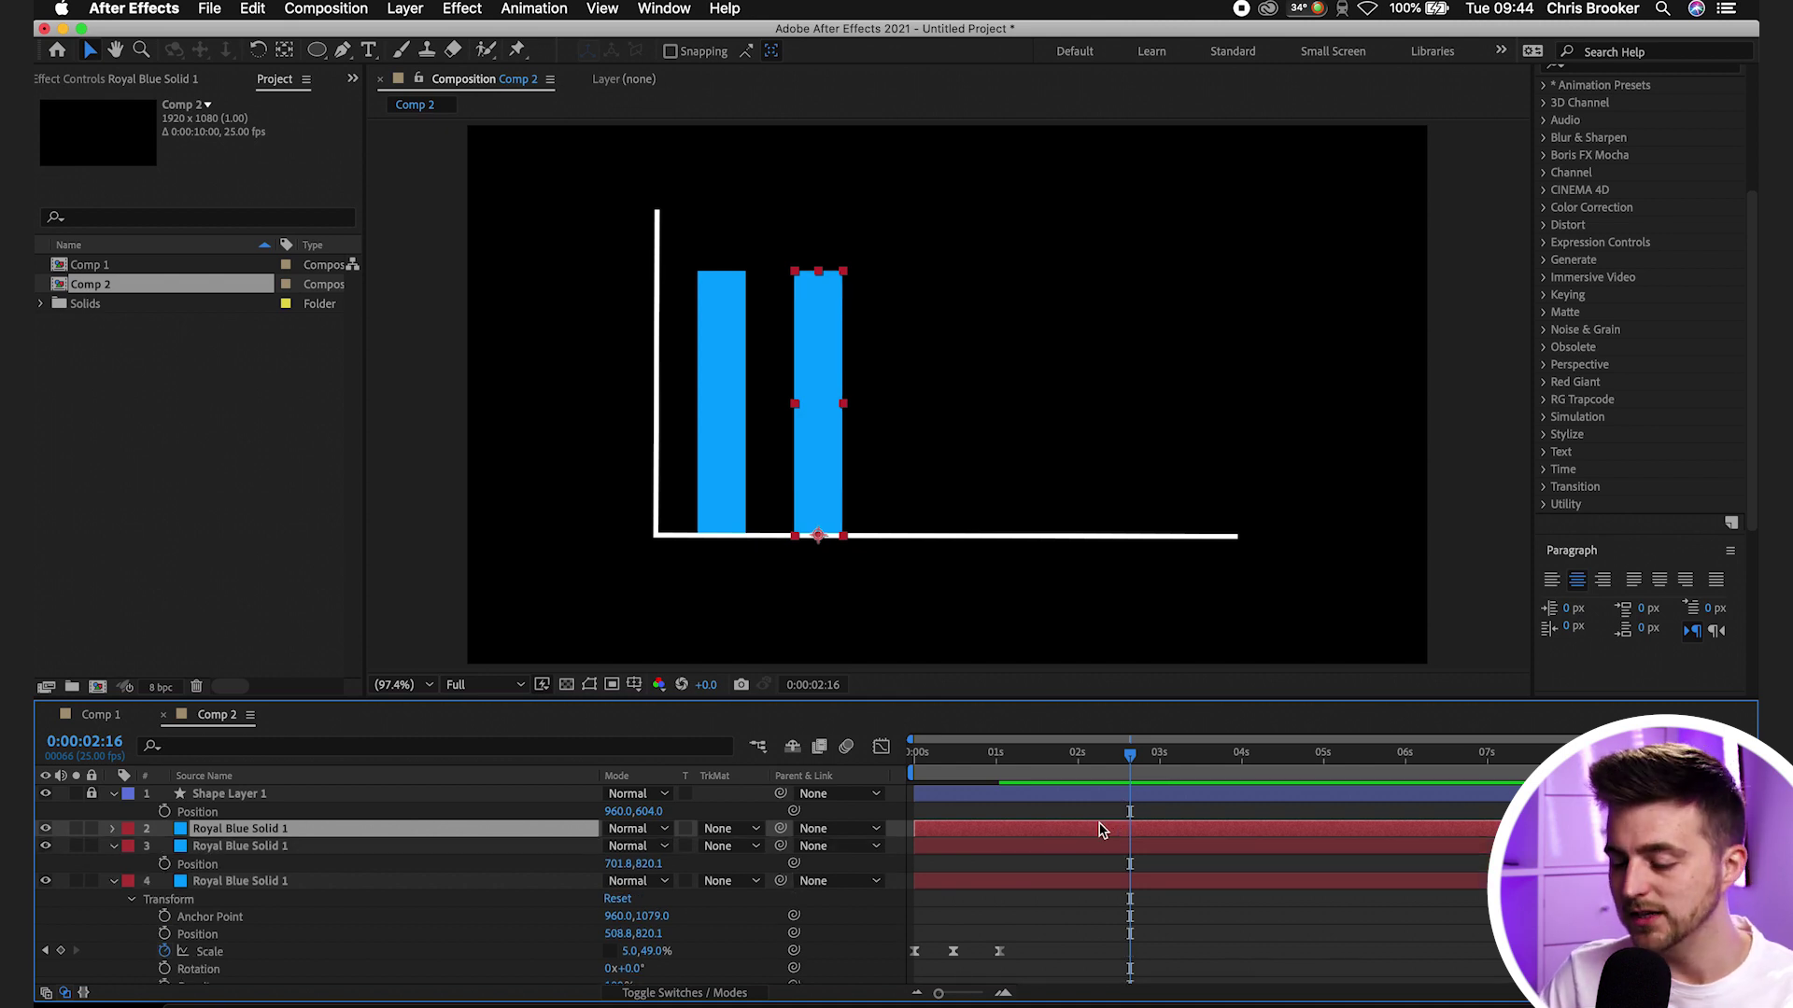
key(p)
drag(621, 846, 845, 847)
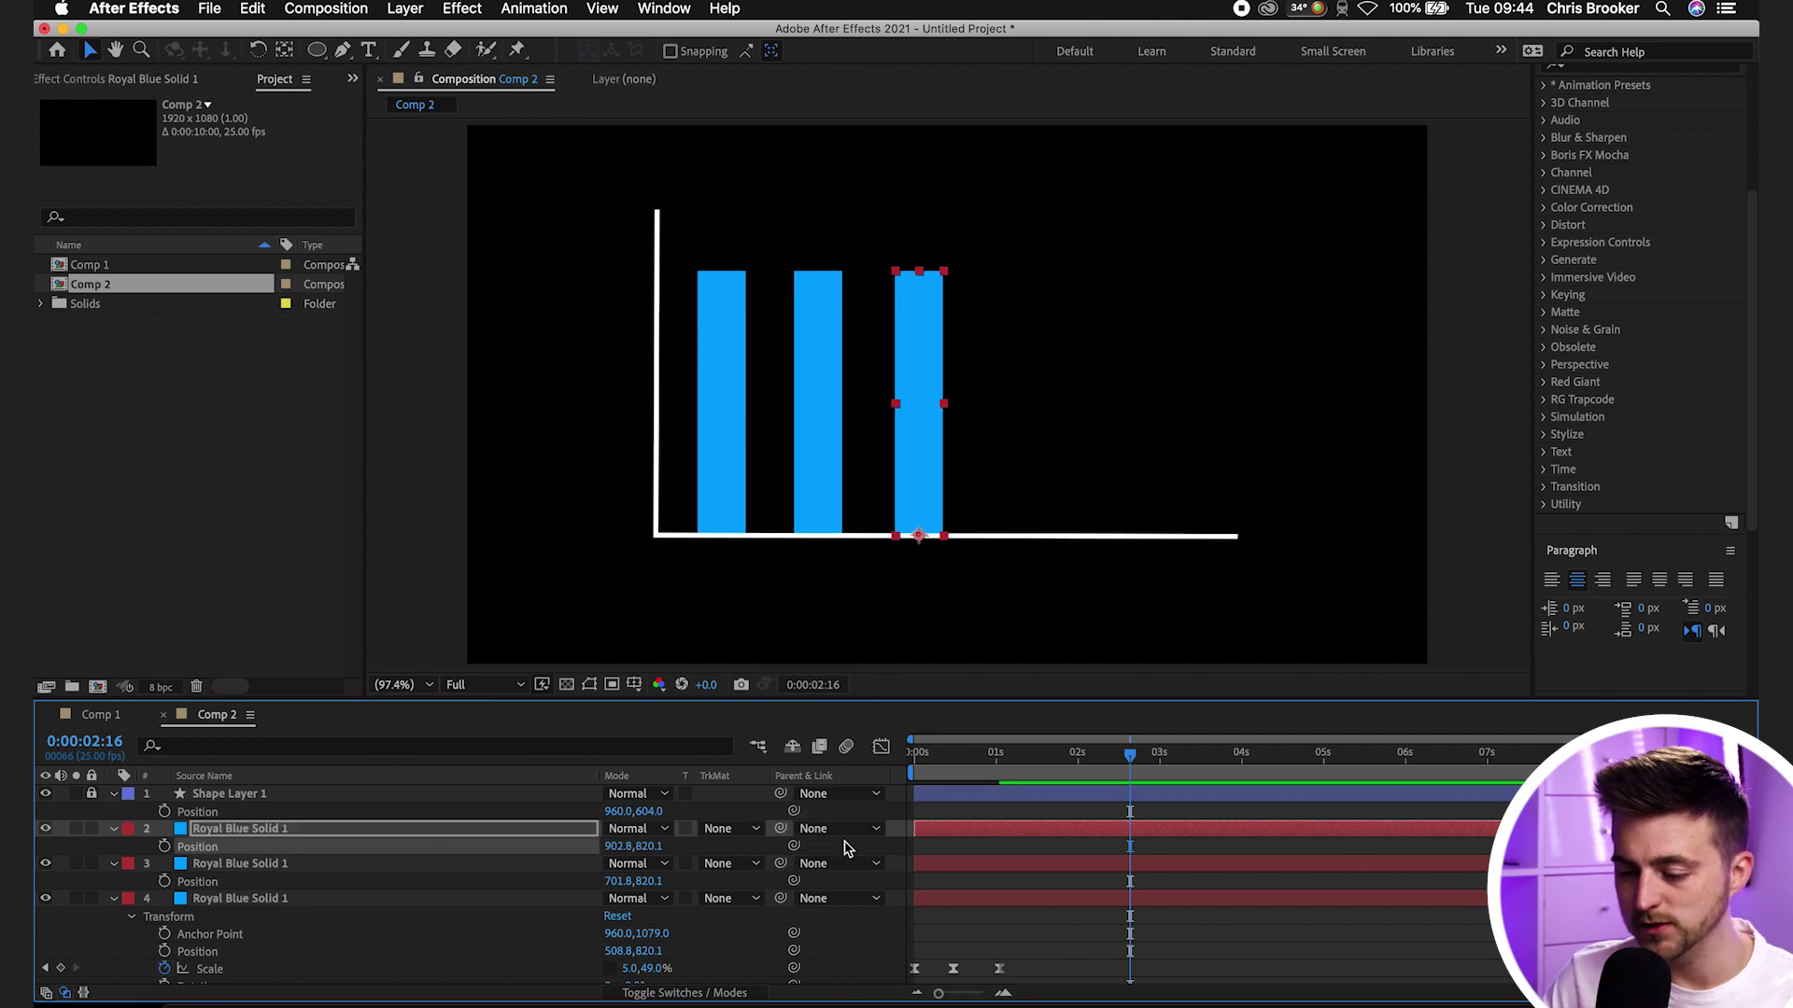
Duplicate the newest bar twice more, placing the fourth bar at position 1079.8, 820.1 and the fifth at 1268.8, 820.1
key(super+d)
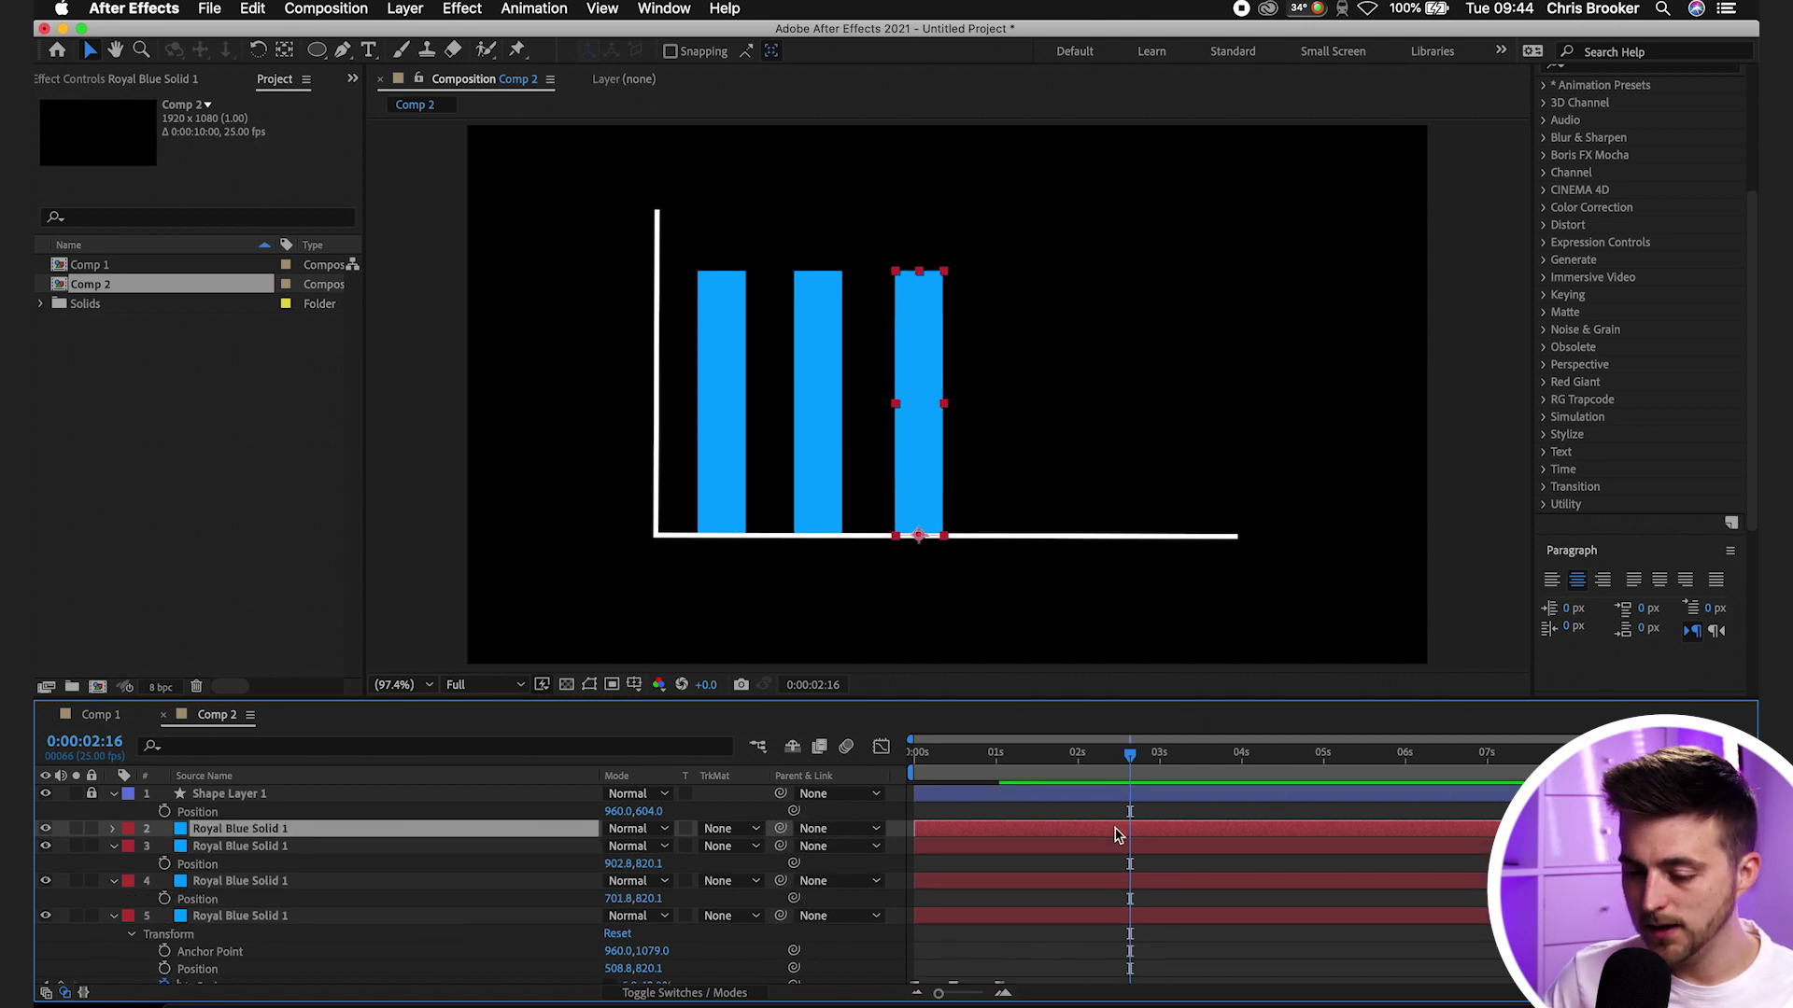
key(p)
drag(617, 846, 809, 861)
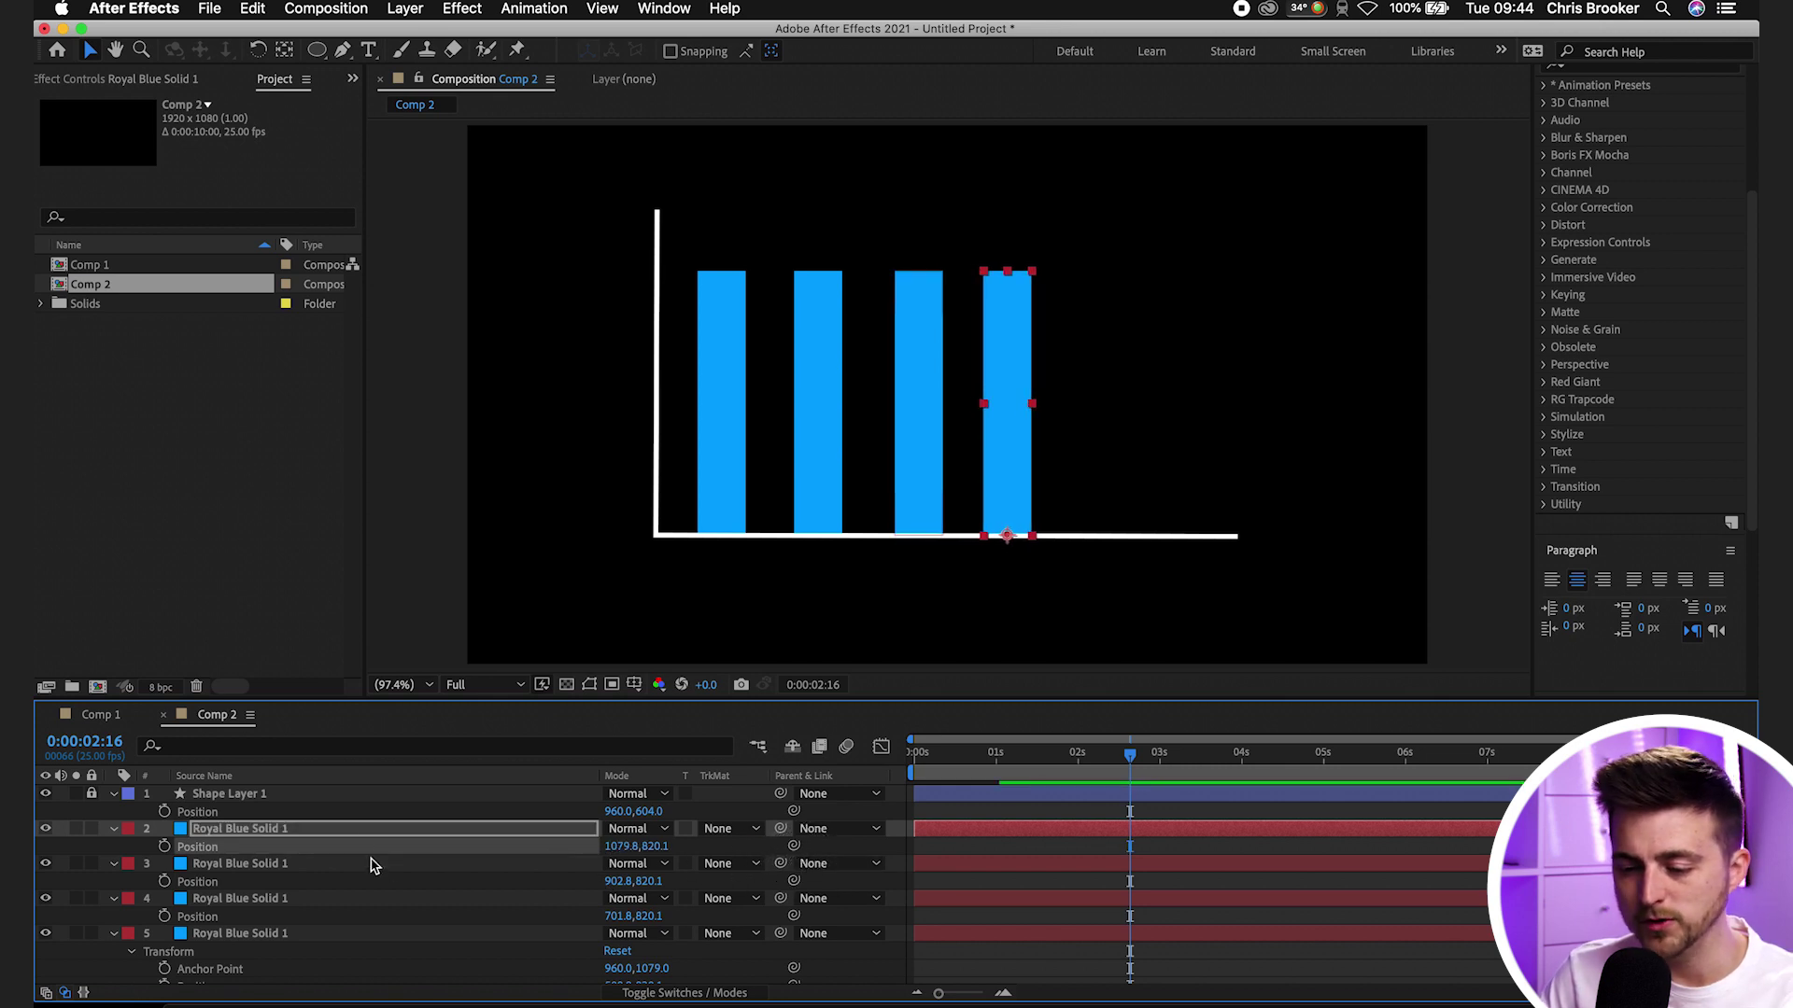
click(372, 839)
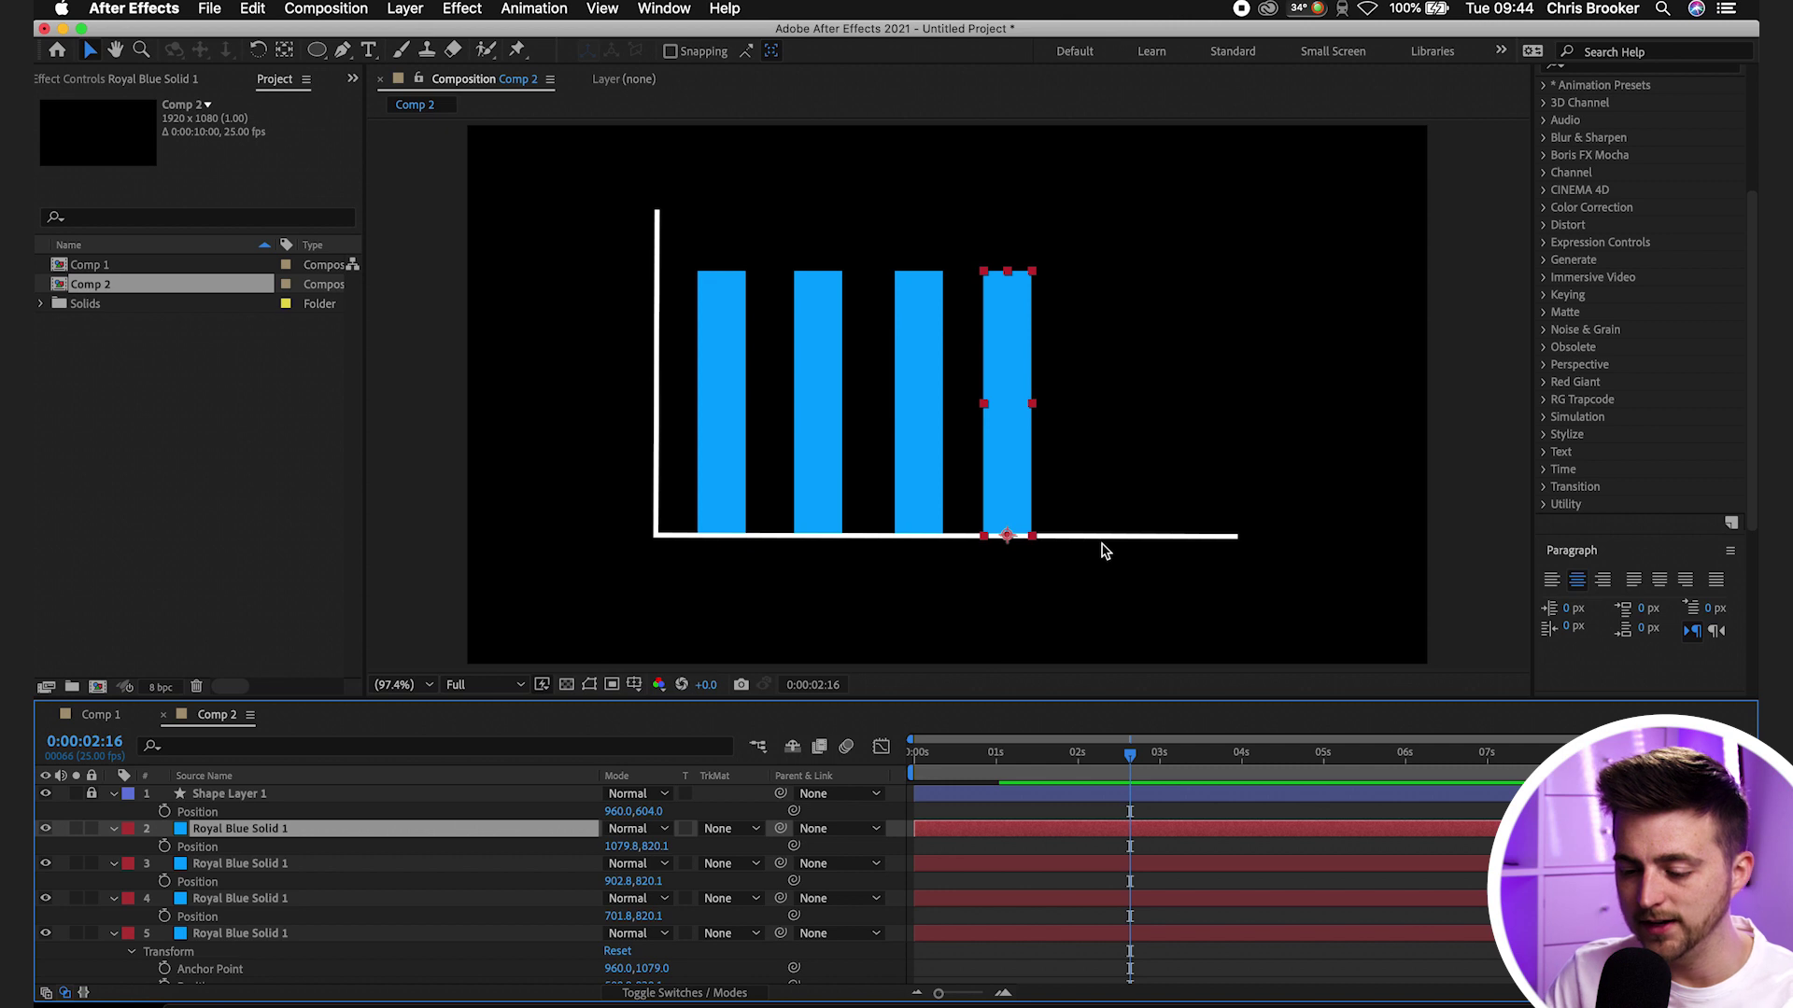
key(ctrl+d)
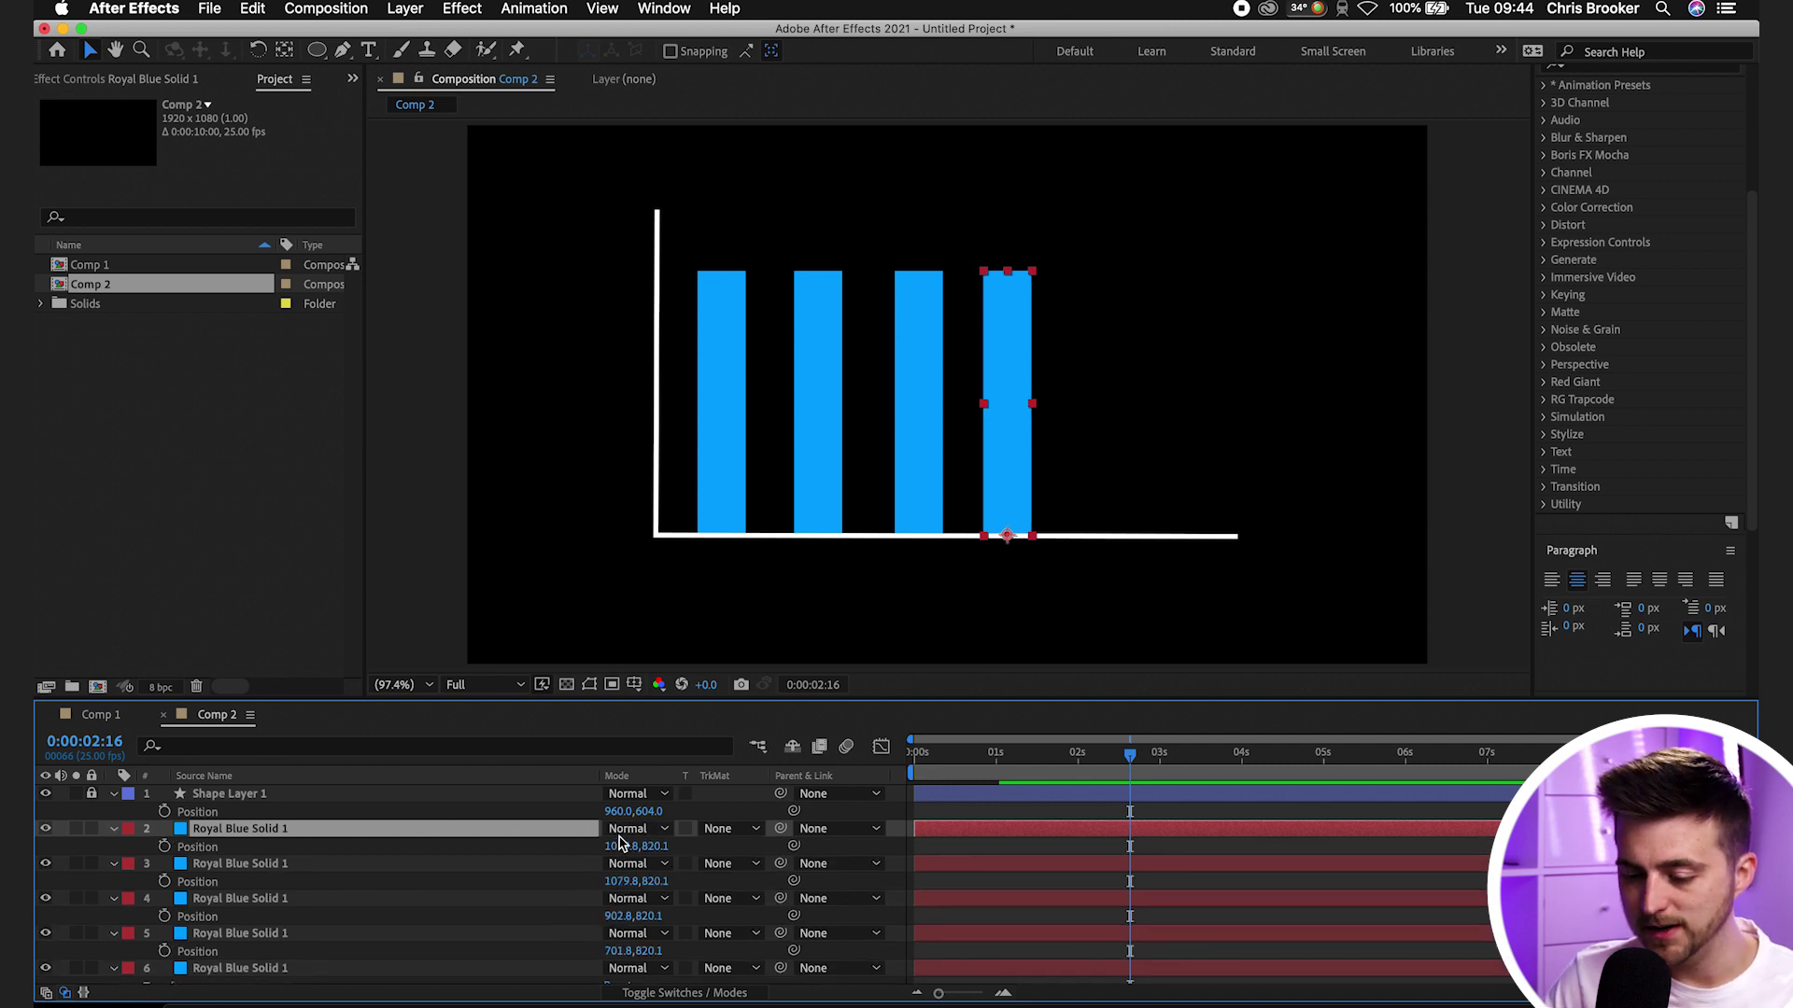
drag(605, 846, 801, 845)
Preview the five-bar growth animation from the start of the composition
drag(1130, 753, 752, 747)
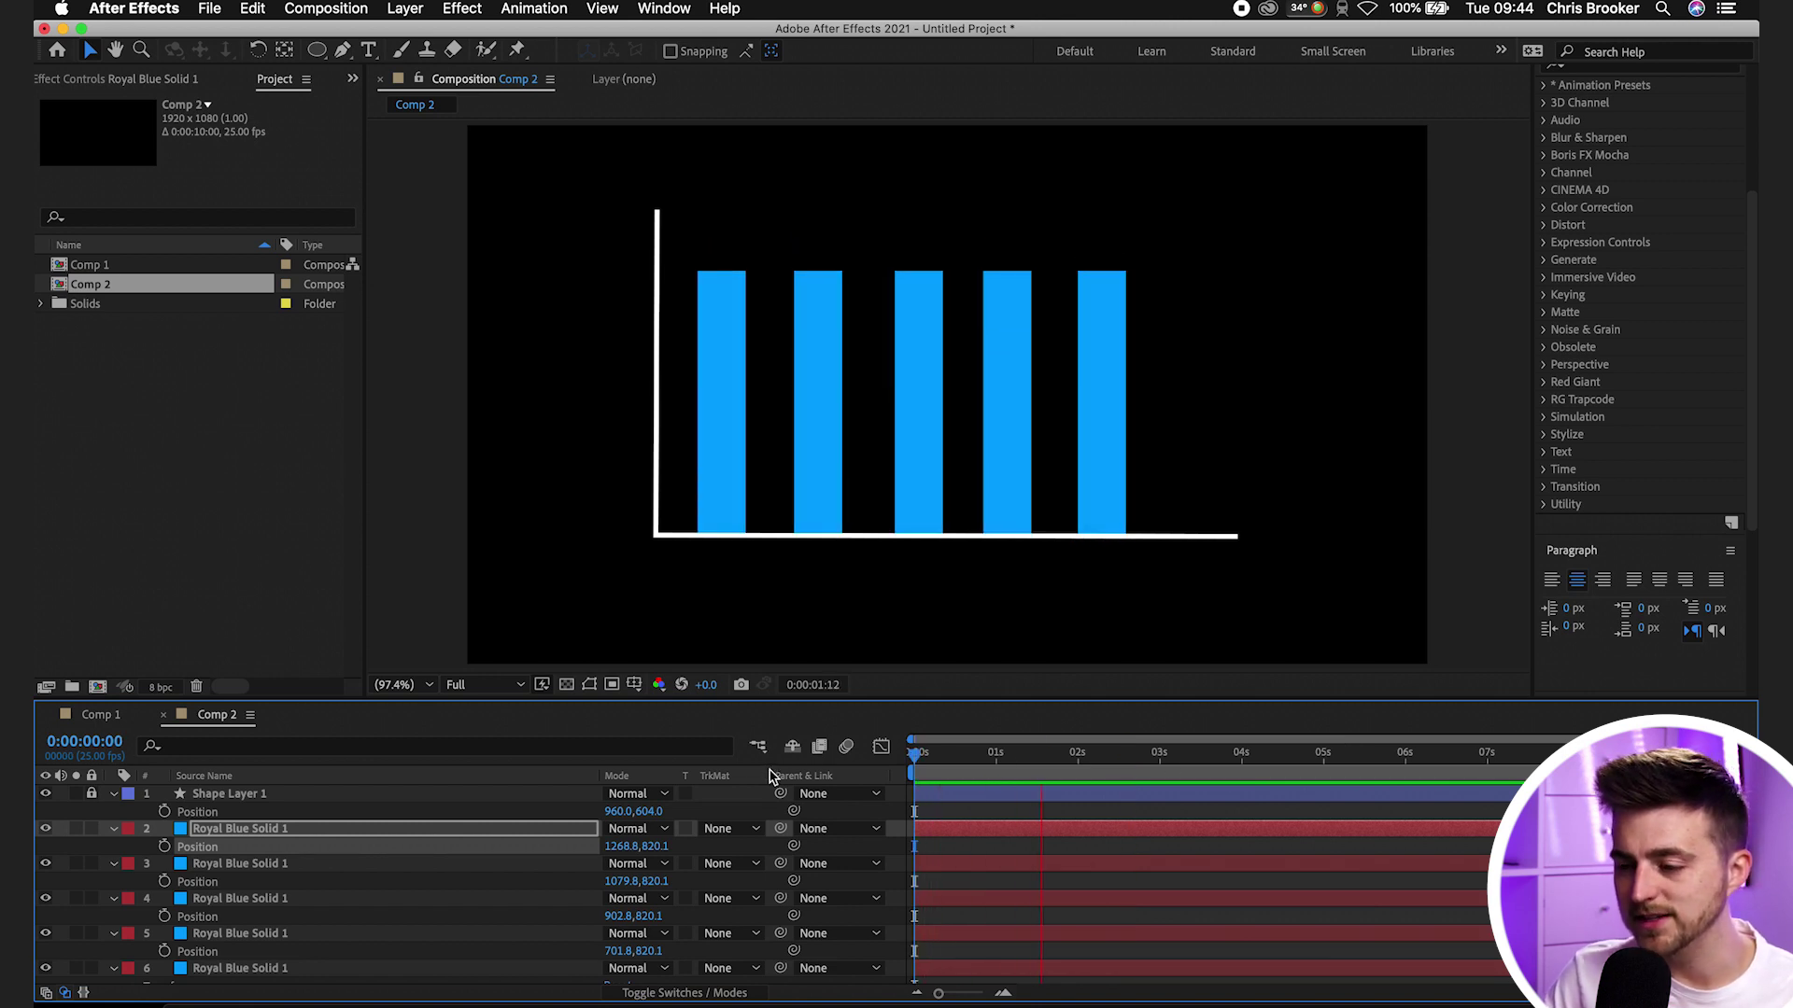
key(space)
drag(980, 754, 756, 752)
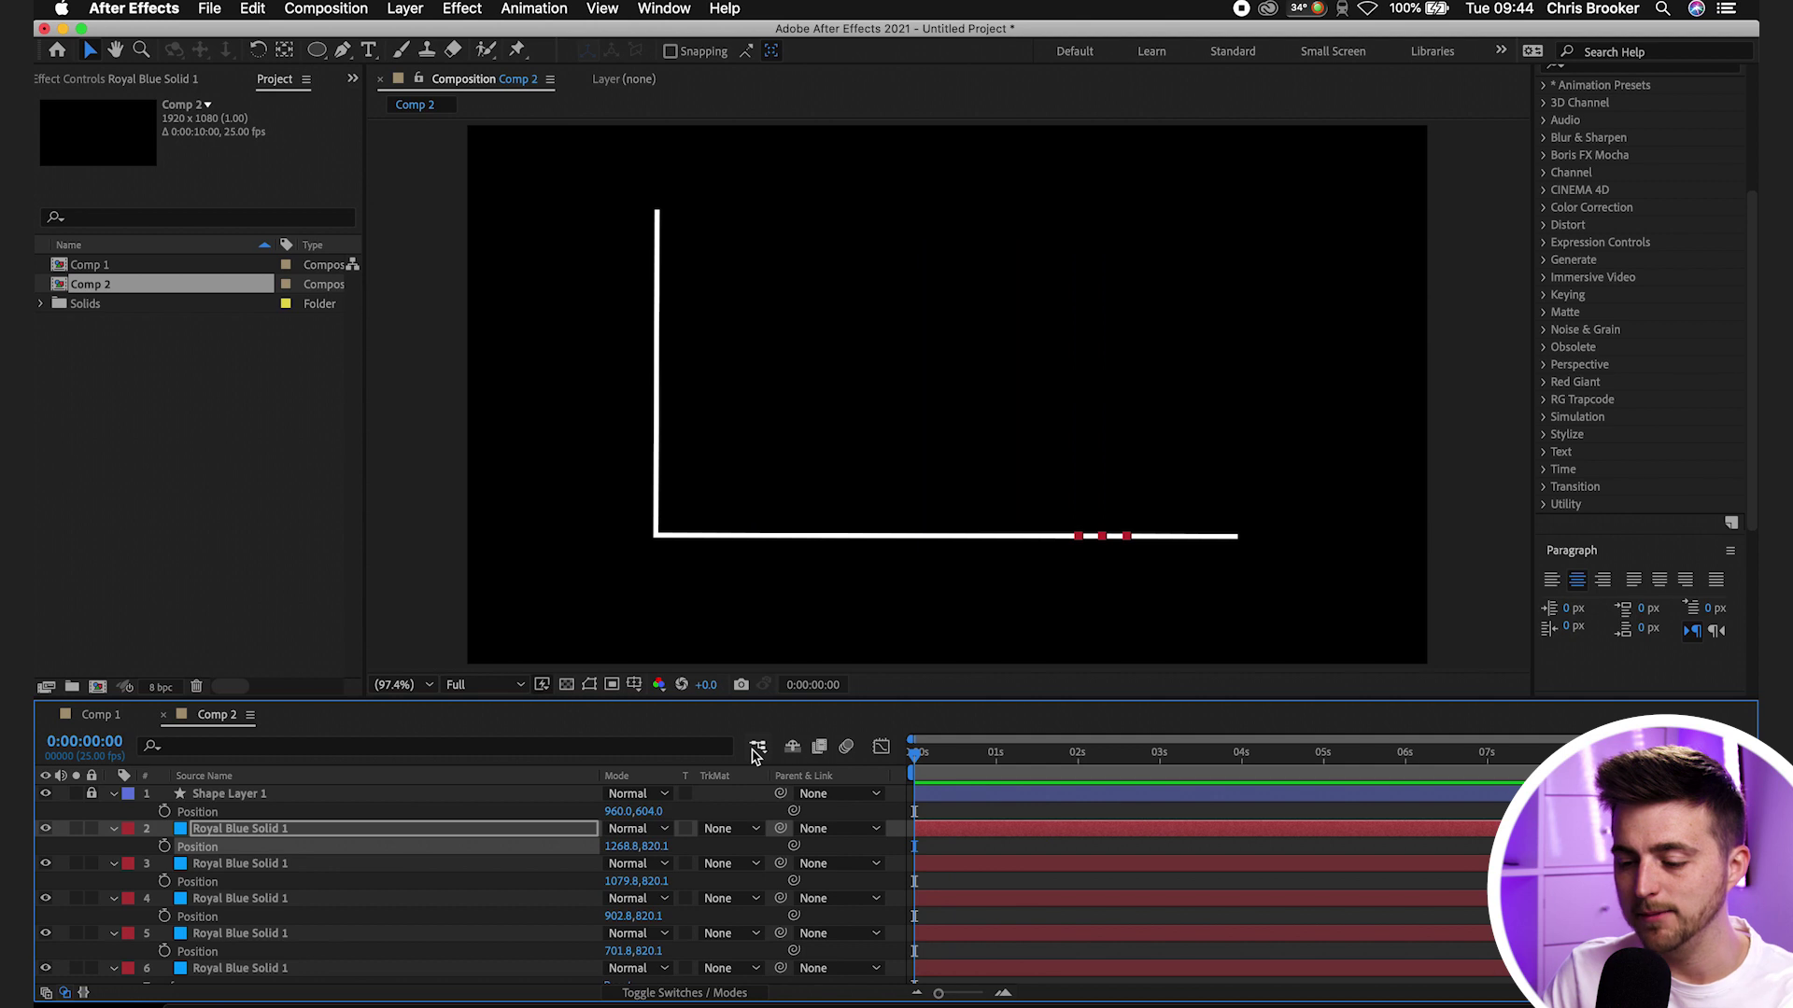
key(space)
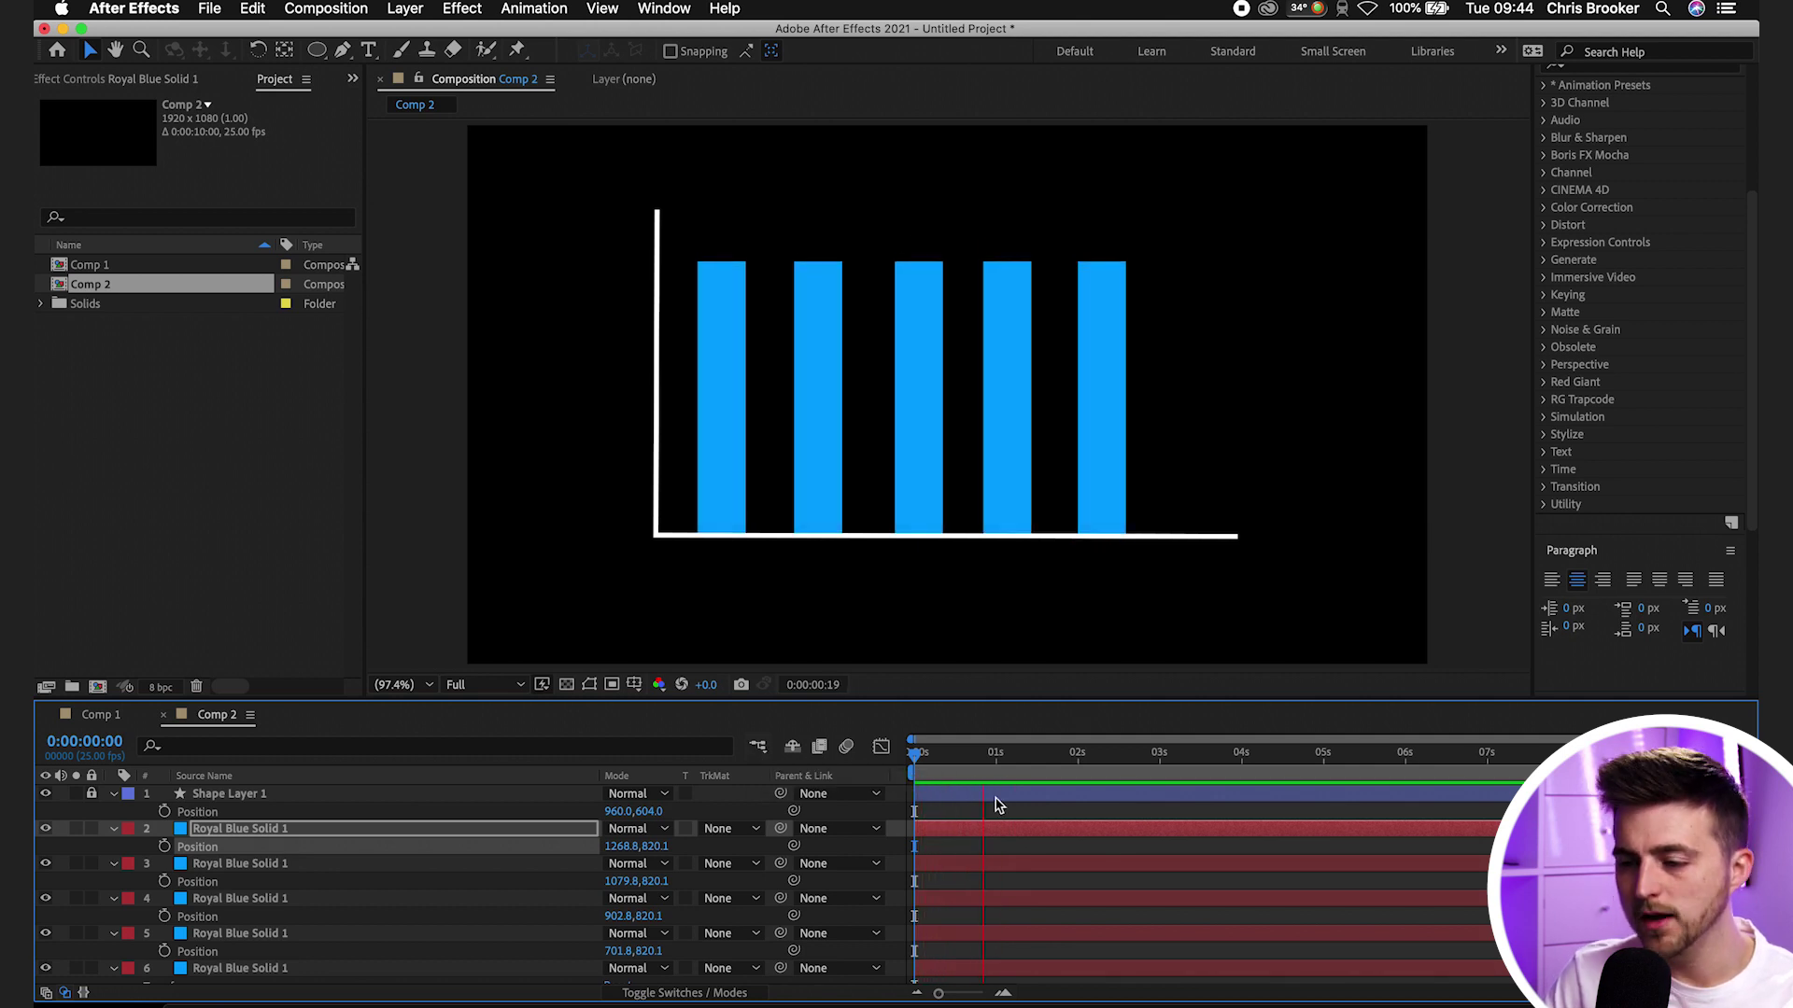
key(space)
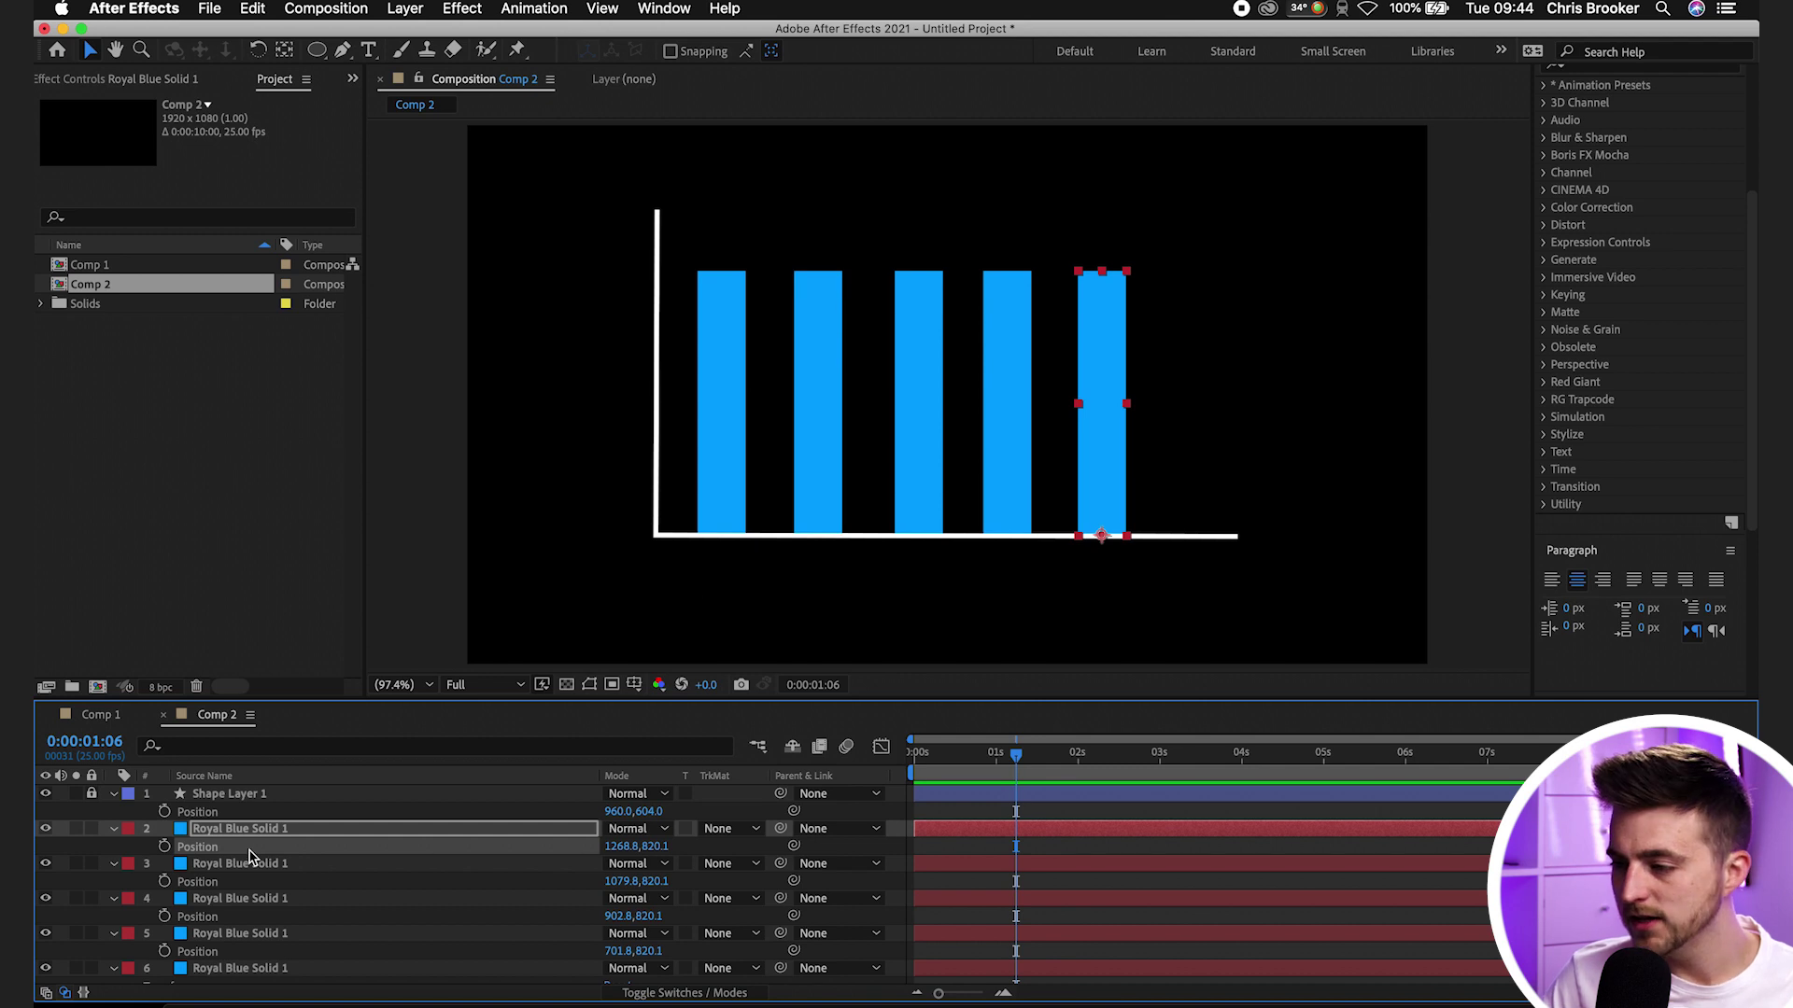
Find the Tint effect and apply it to the fifth bar's layer
scroll(1707, 314, up, 5)
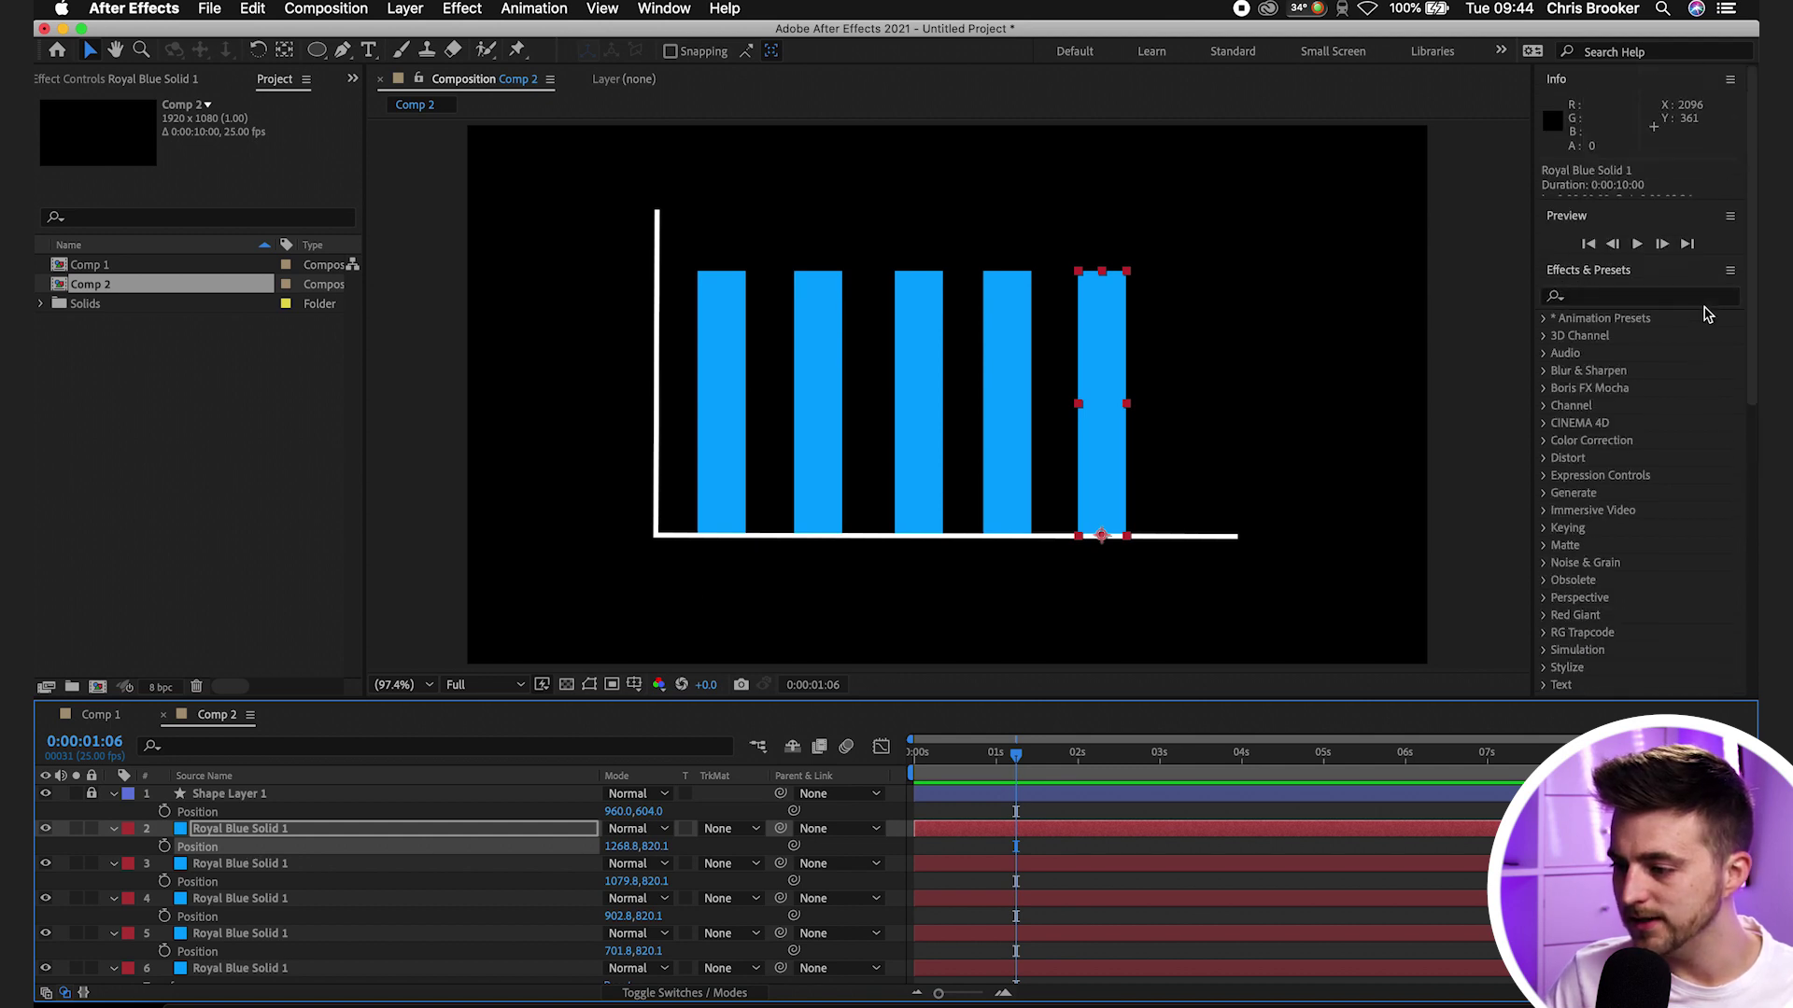
click(1610, 296)
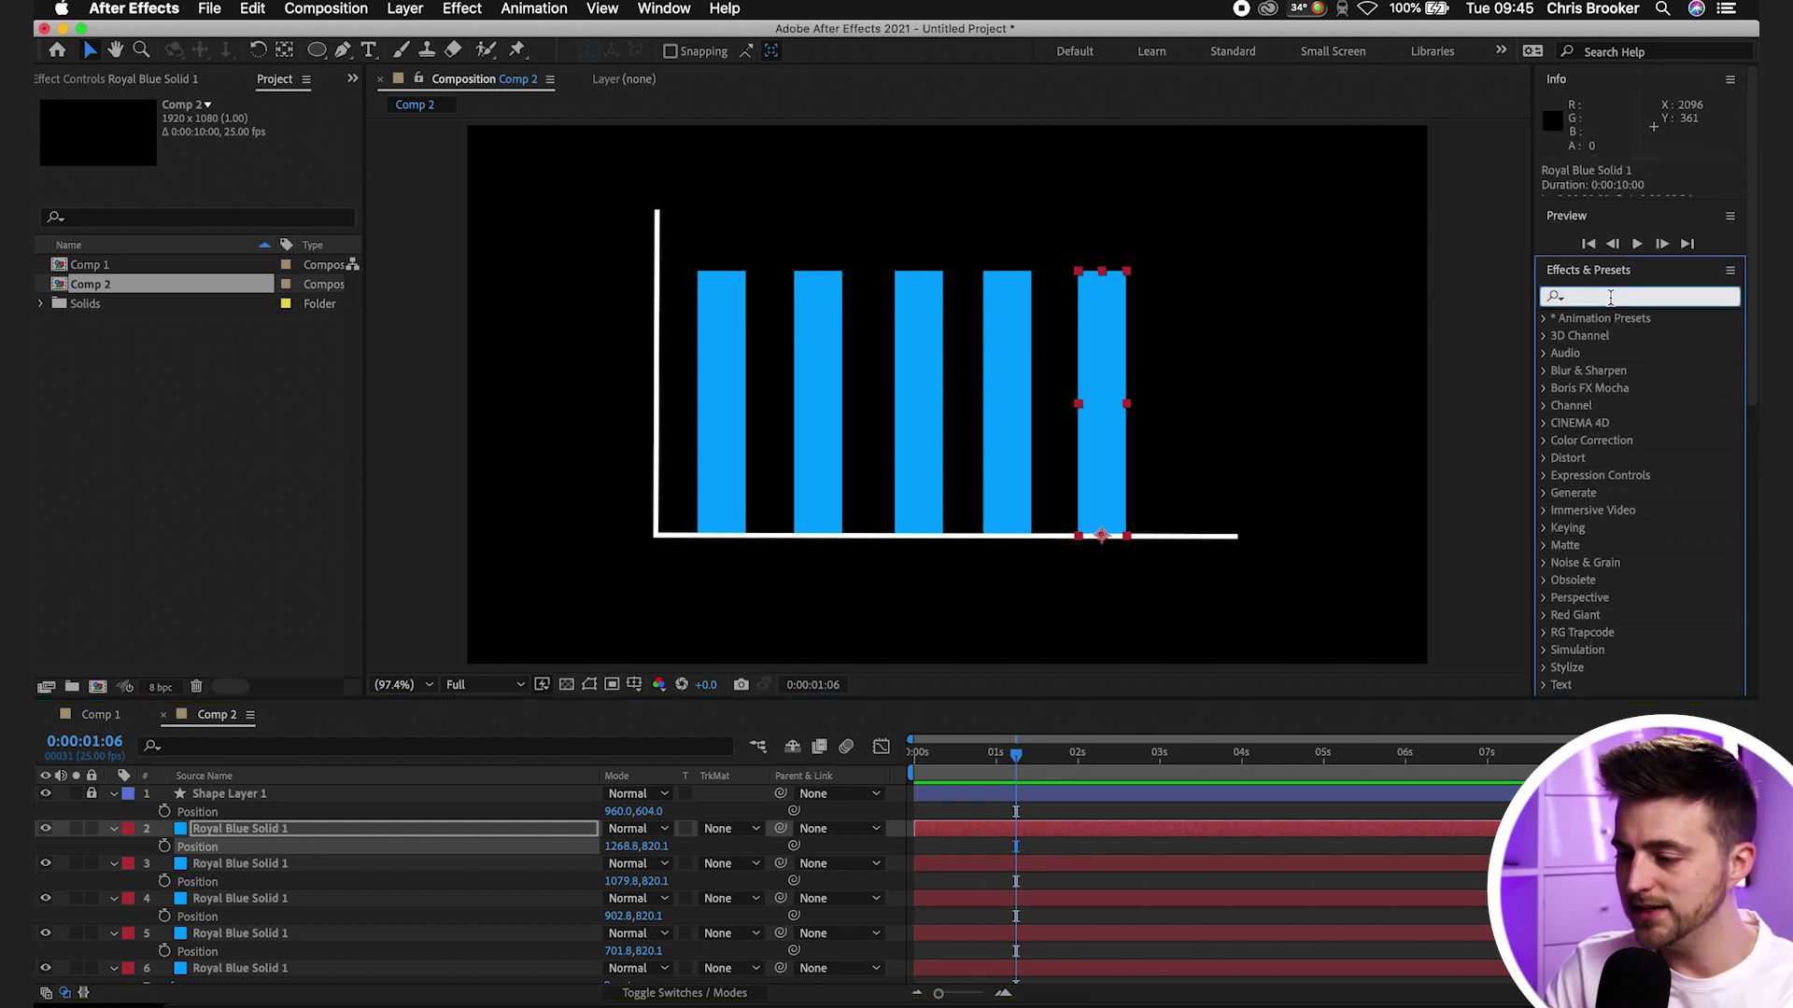
text(tint)
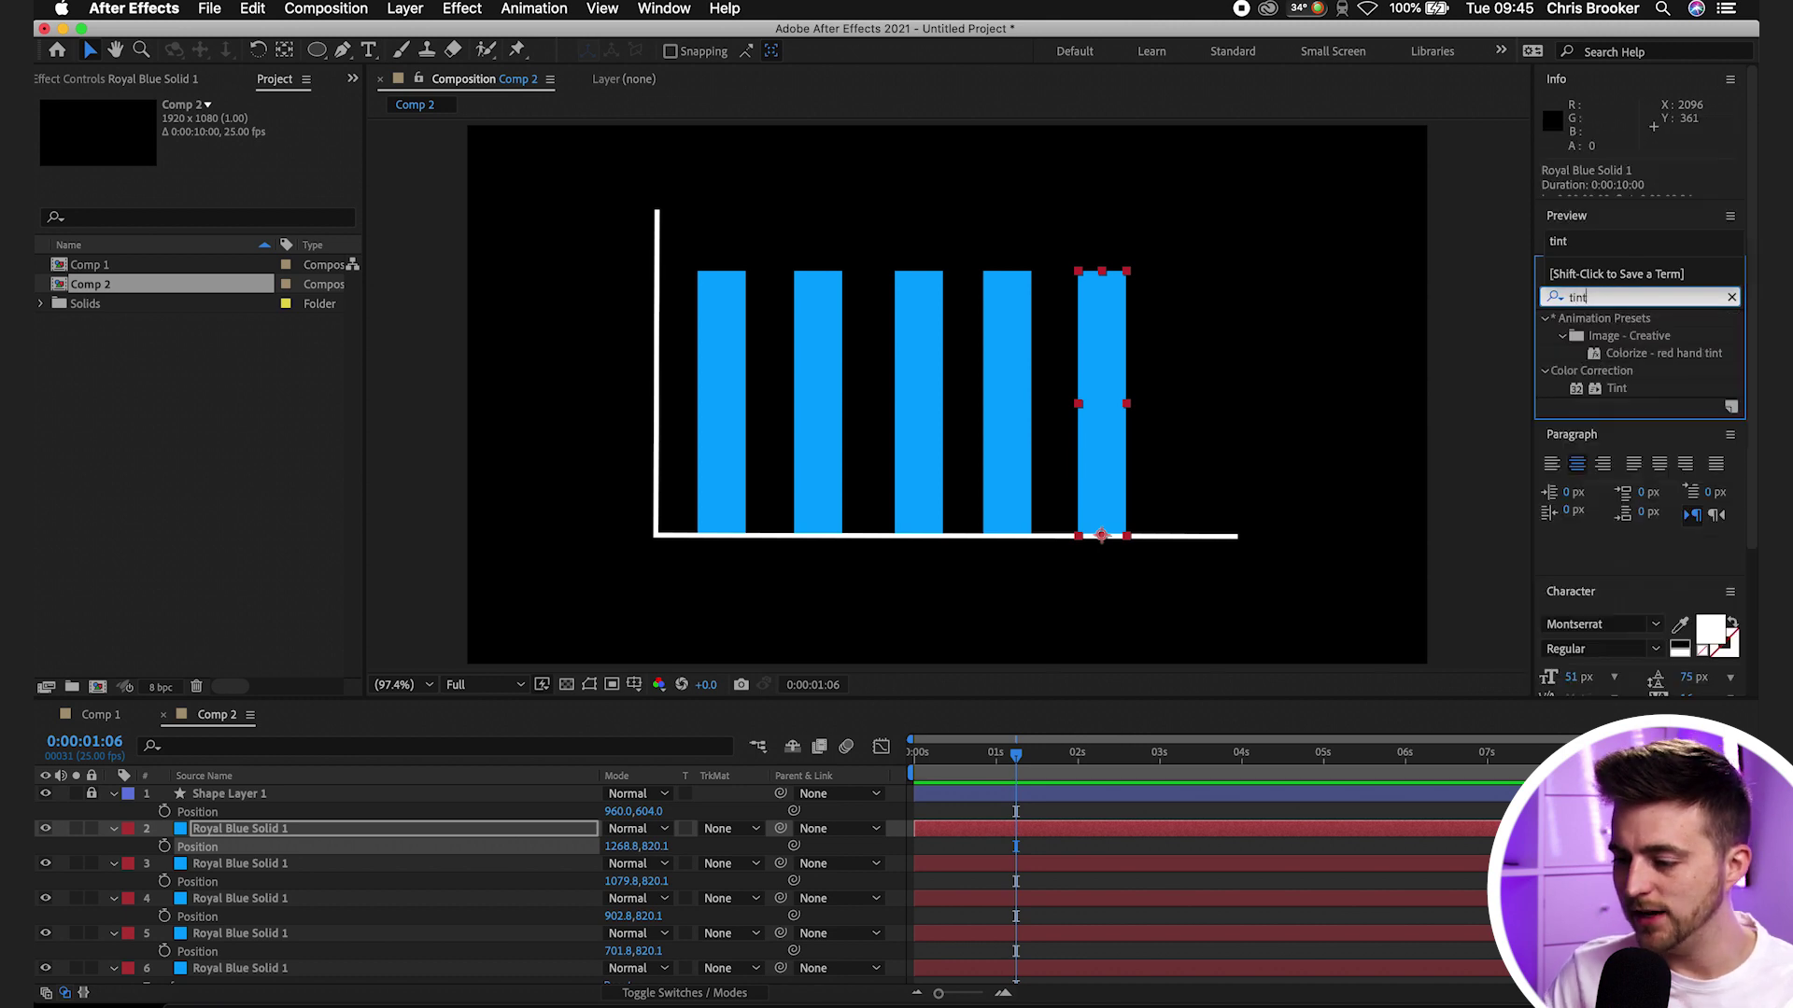
drag(1619, 387, 308, 827)
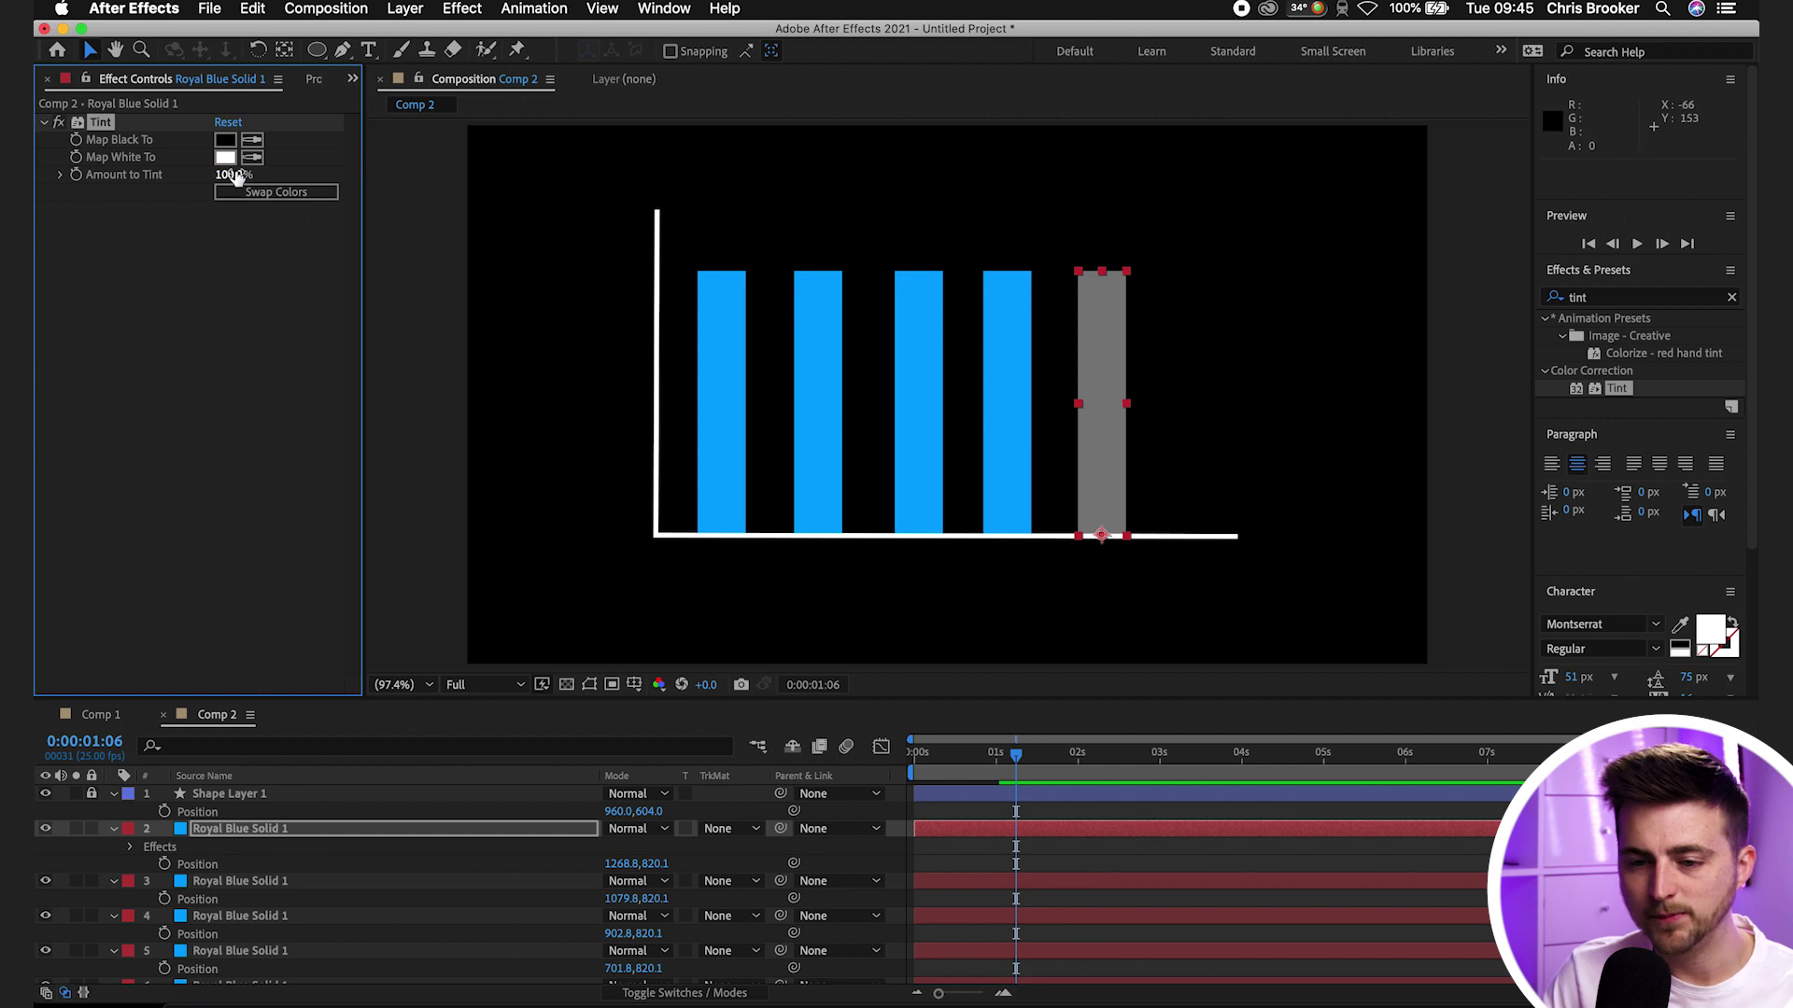
Set the fifth bar's Tint to map both black and white to red FF3B3B
click(225, 140)
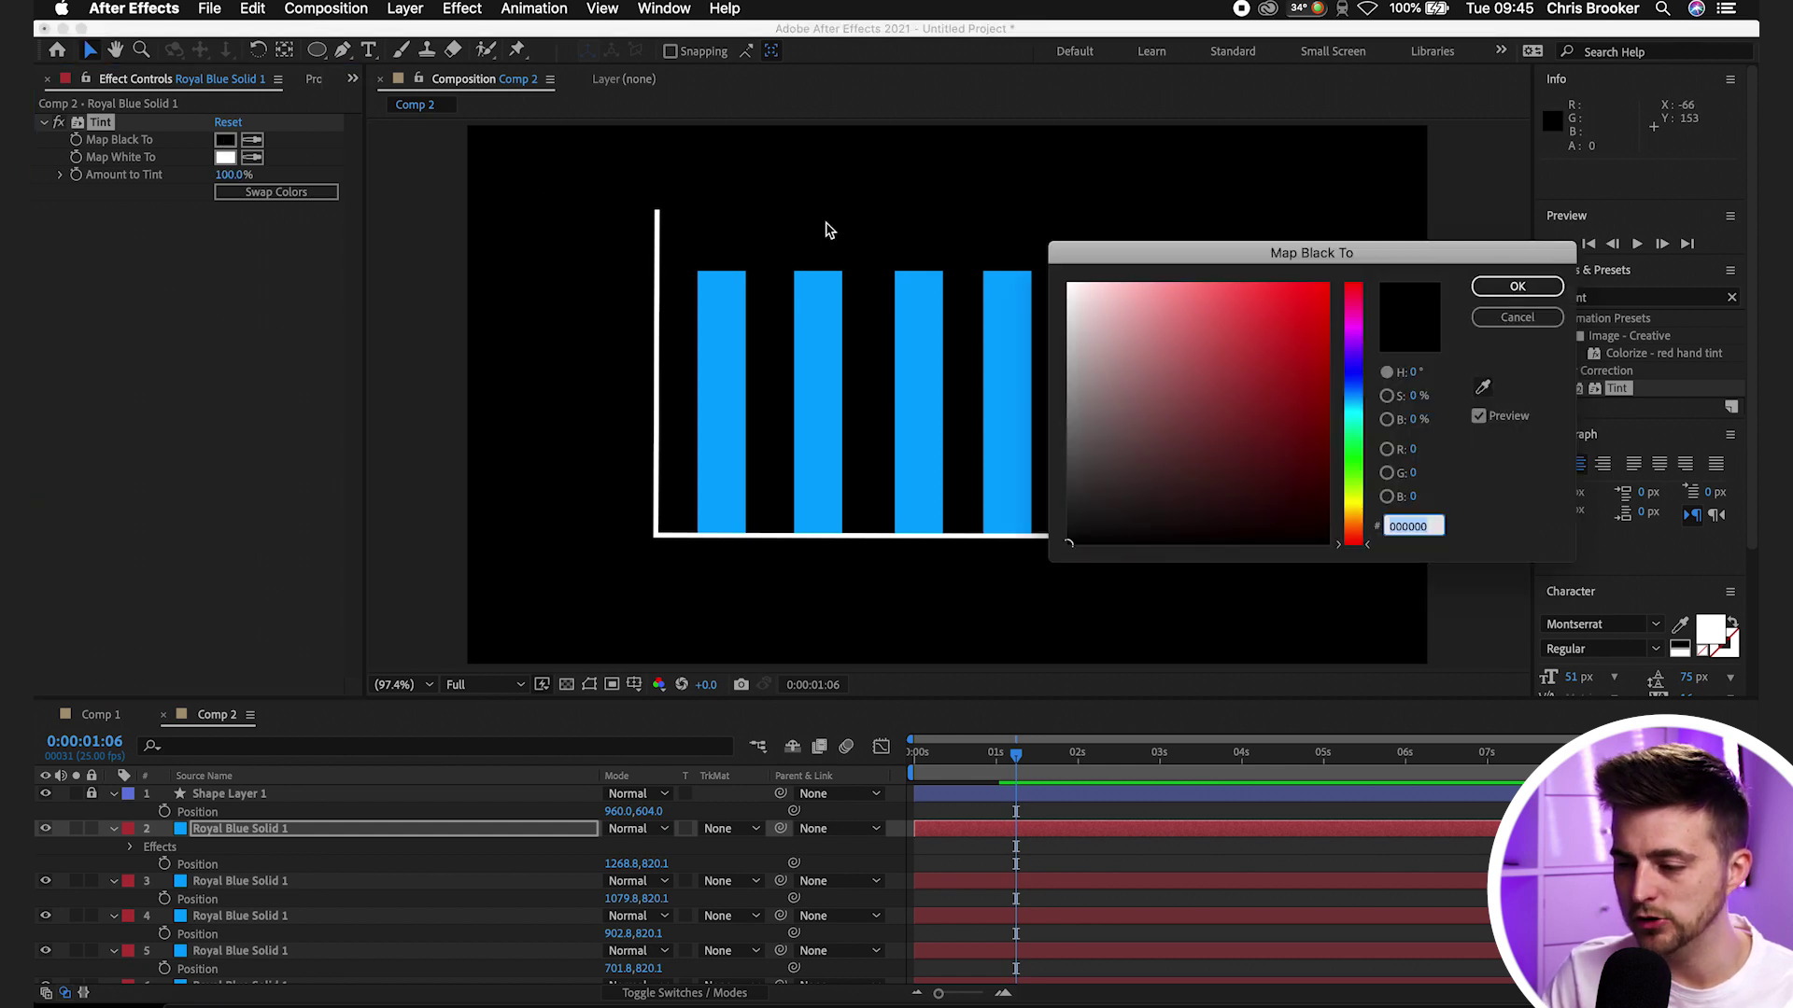
drag(1307, 411, 1268, 284)
click(1427, 529)
key(super+c)
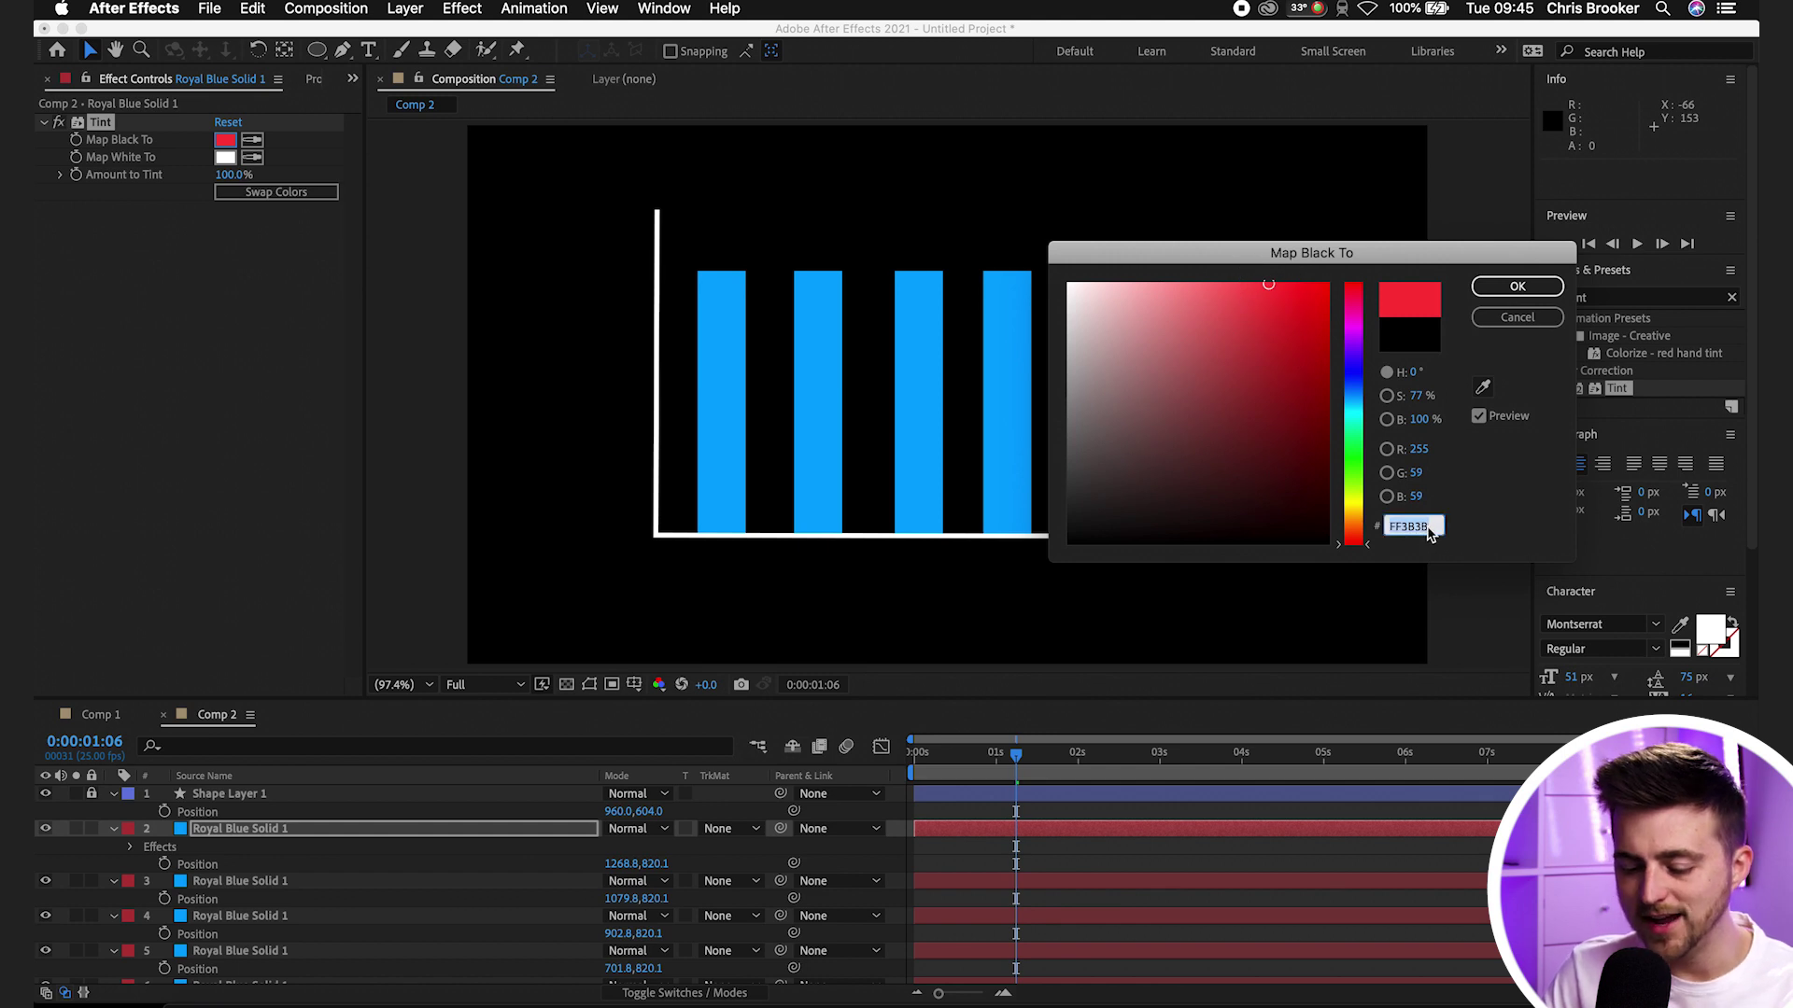
click(1494, 287)
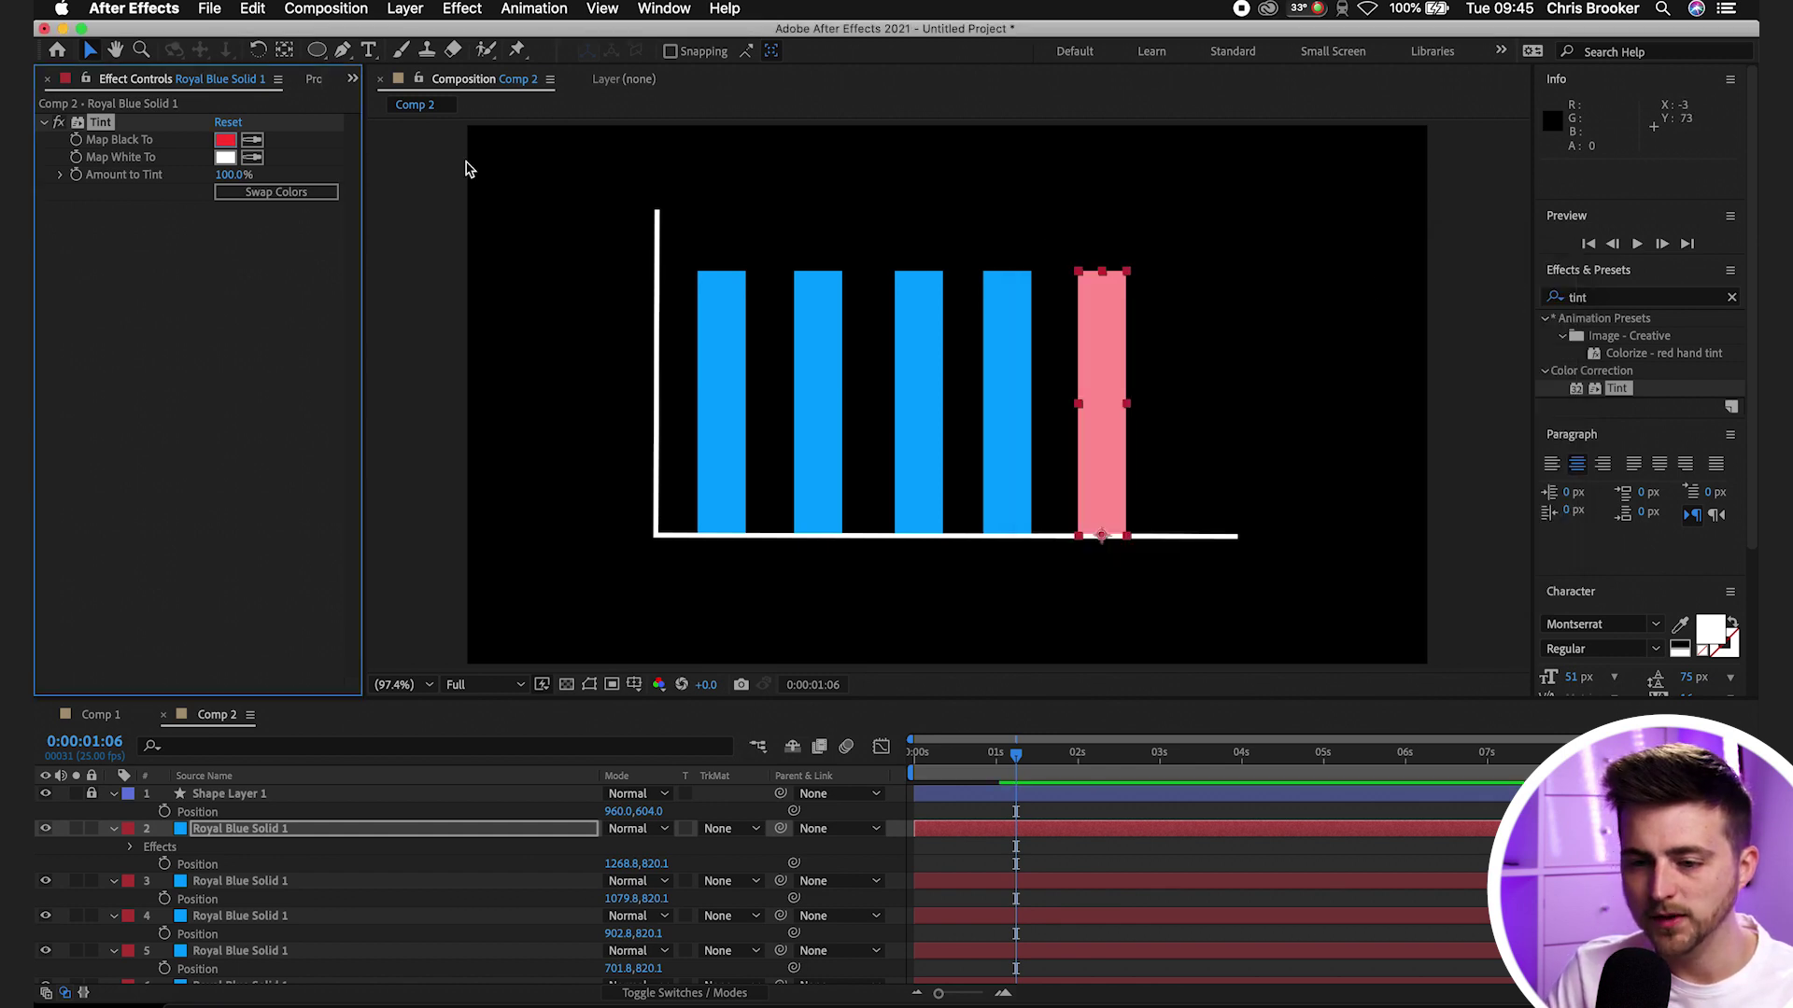
click(224, 158)
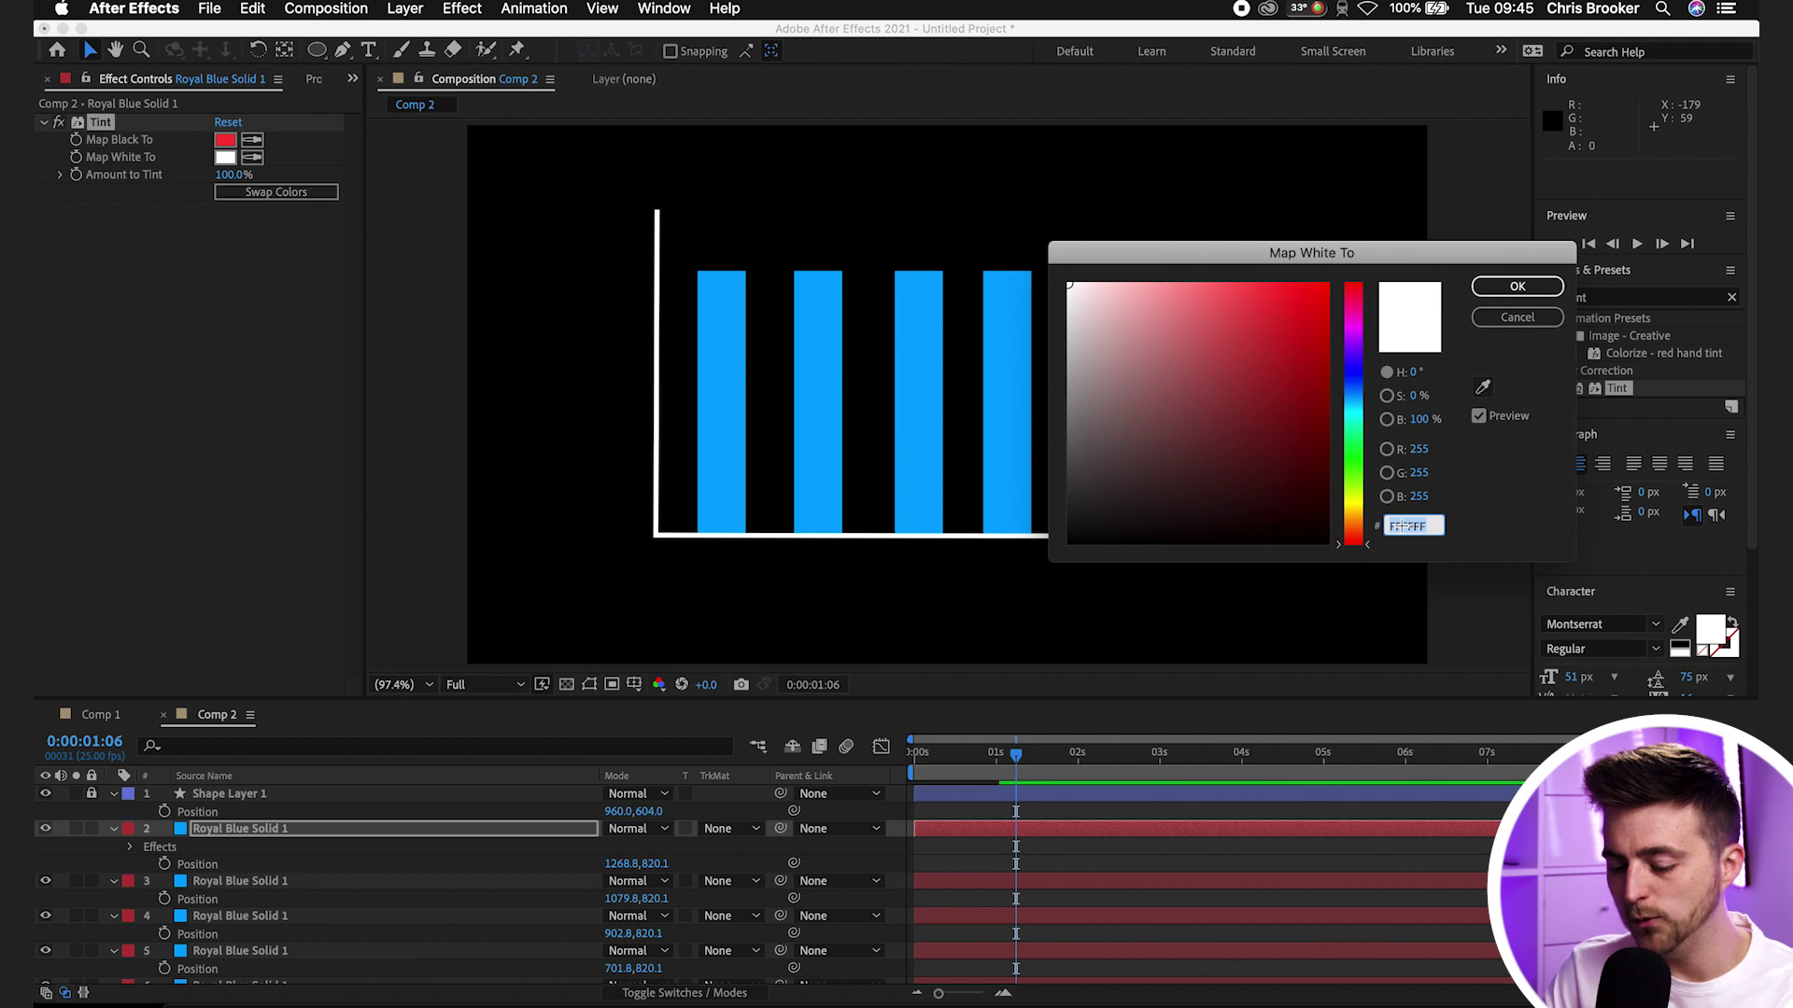
key(super+v)
click(1555, 282)
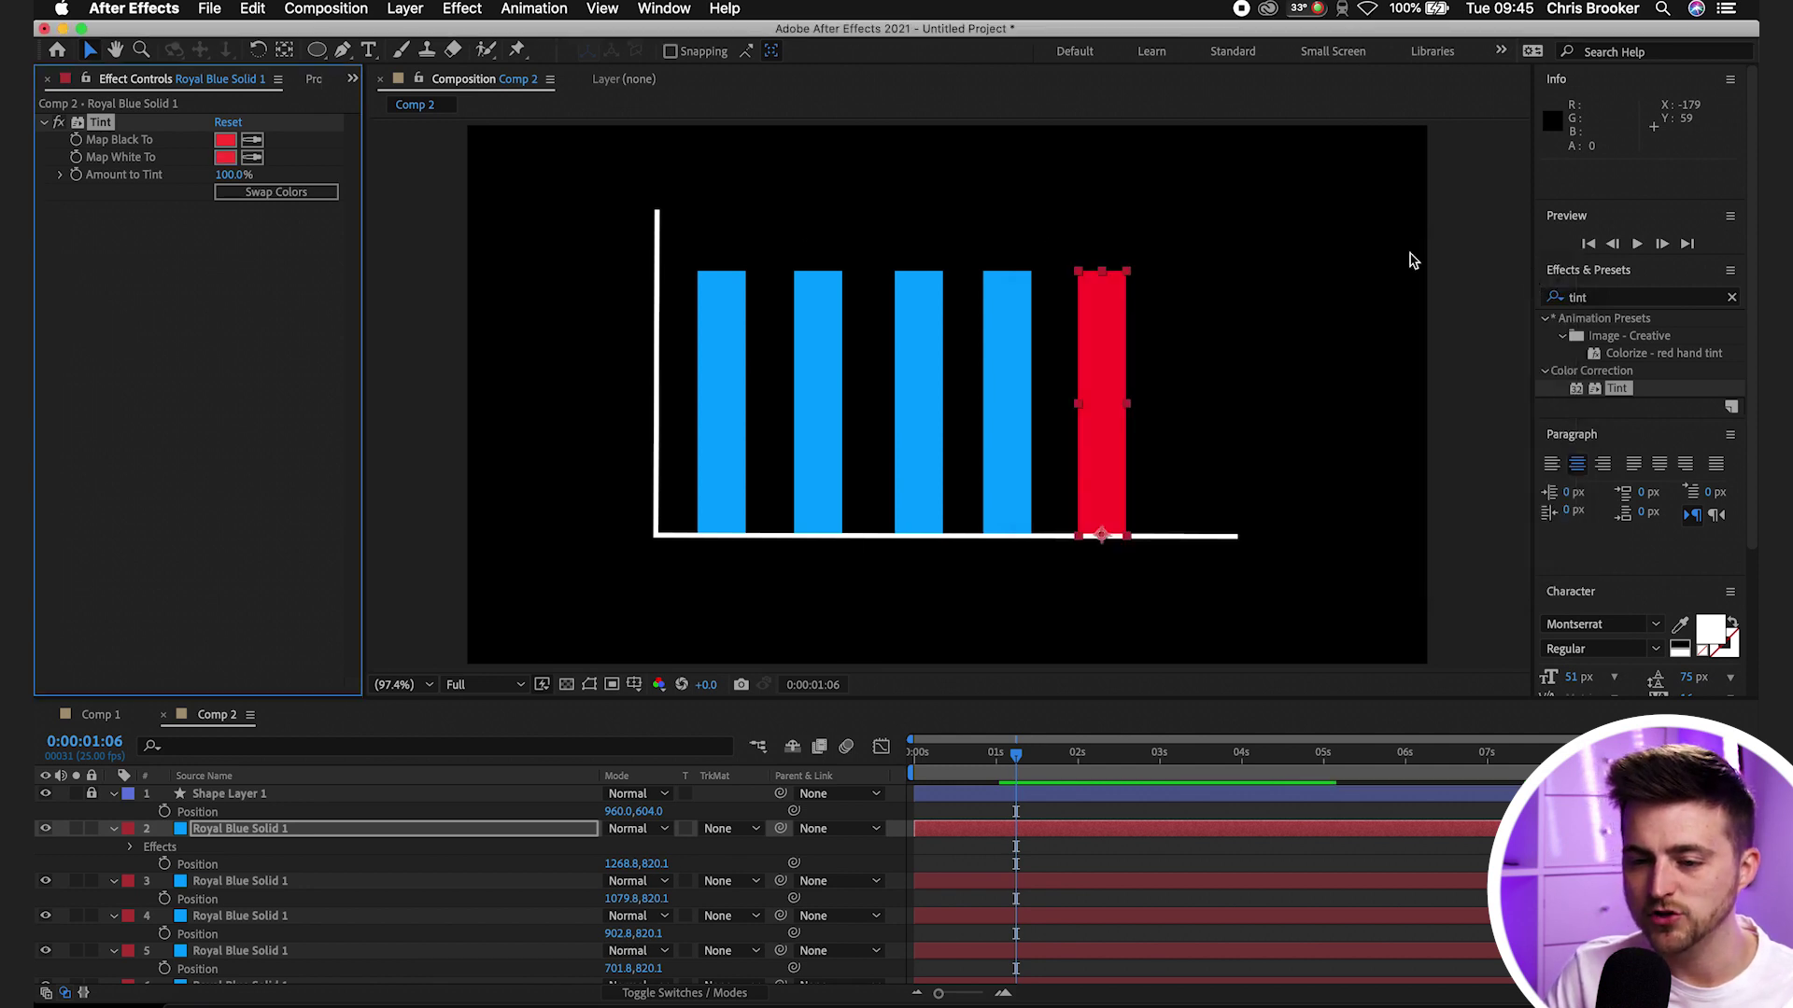
Delete the Tint effect from the fifth bar
click(962, 860)
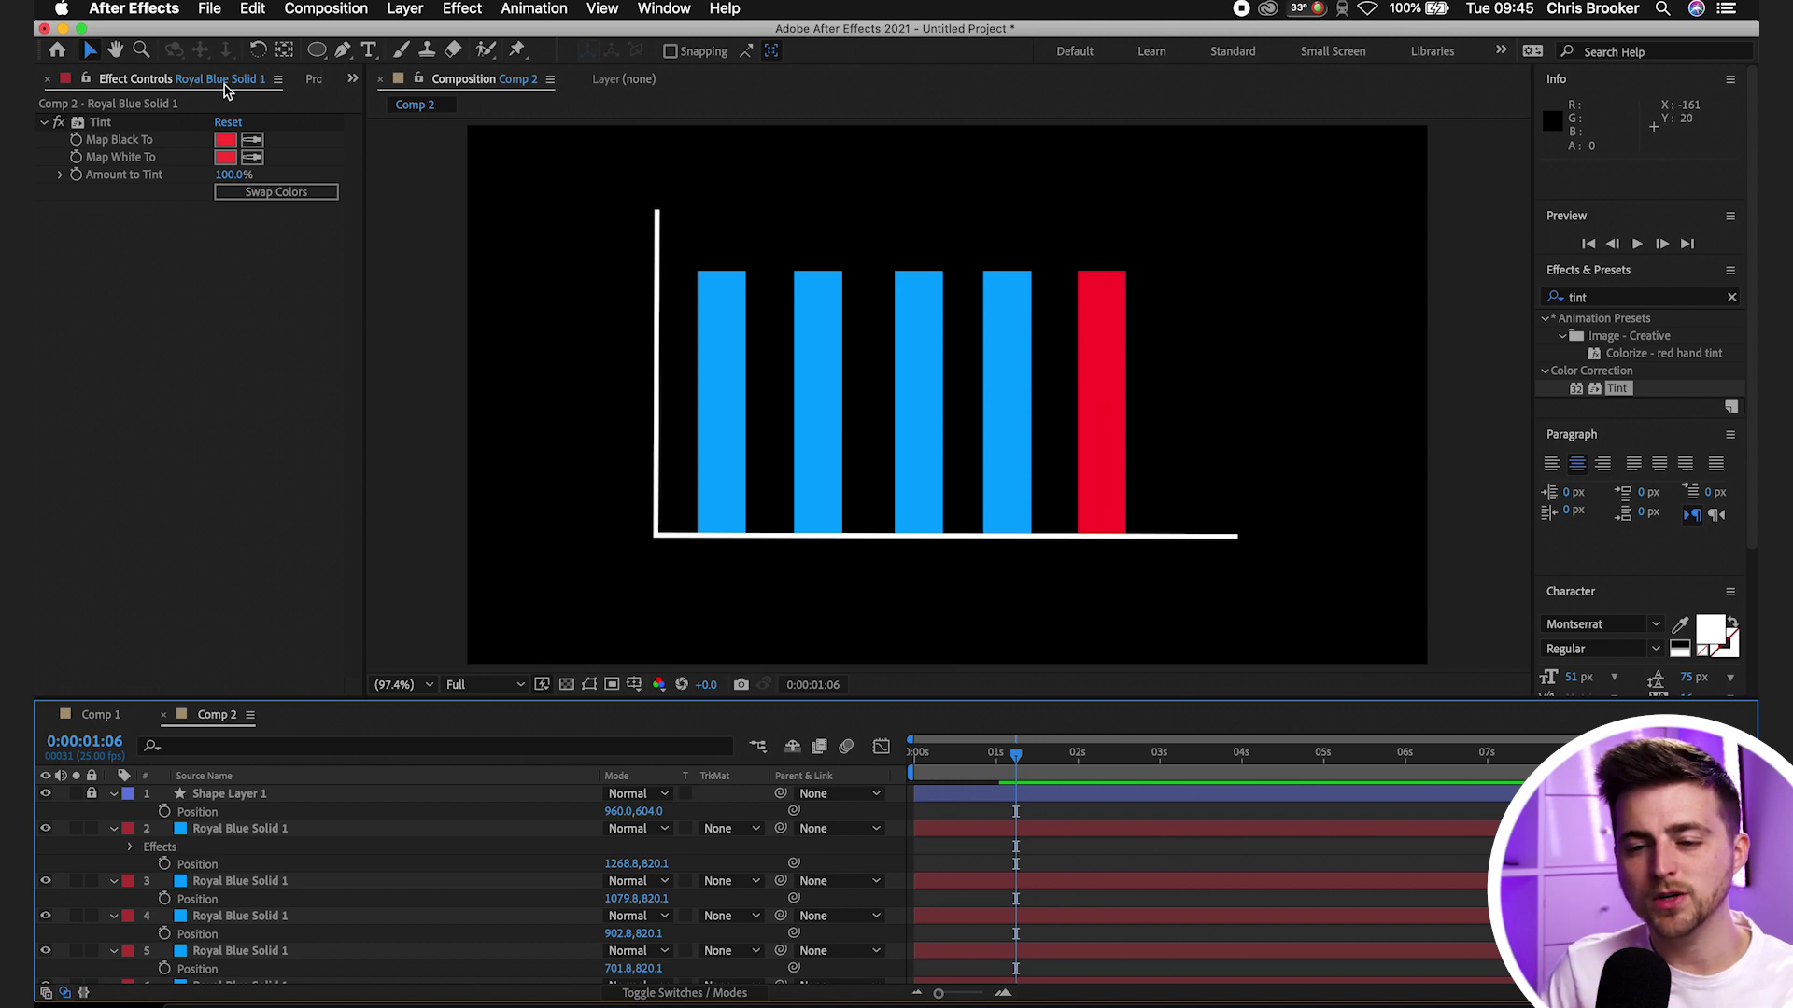
click(104, 124)
key(Delete)
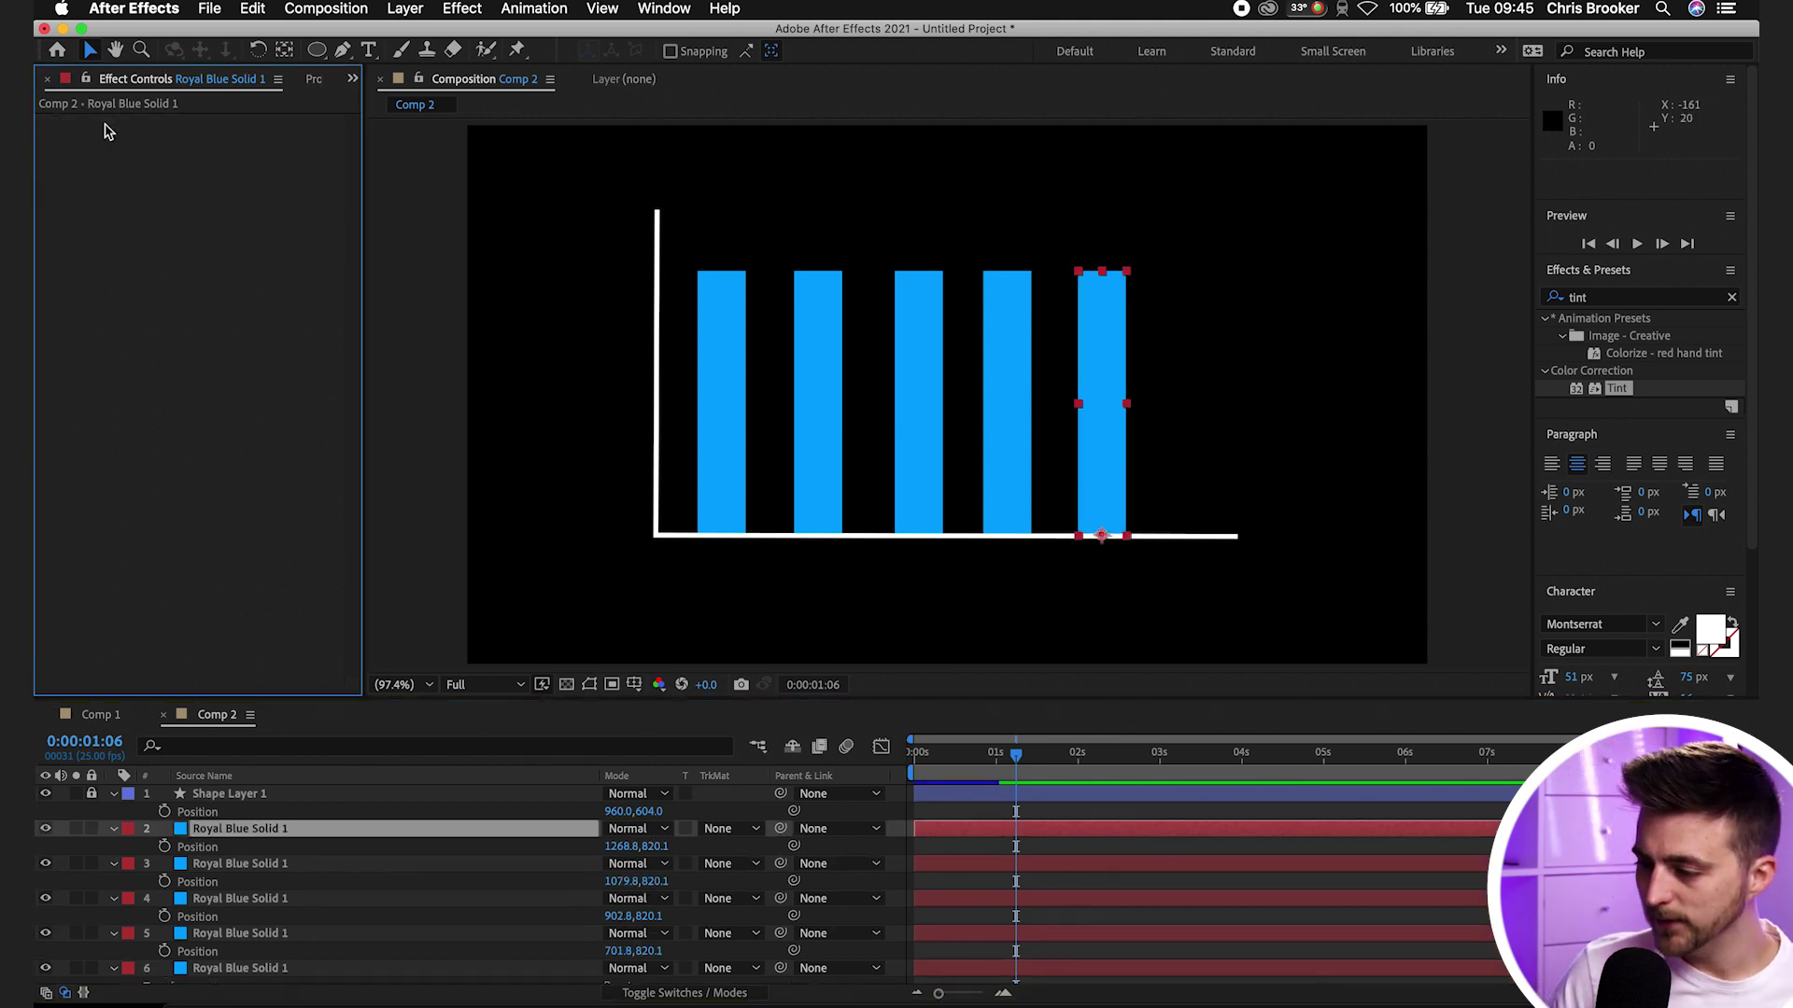
Find the Gradient Ramp effect and apply it to the fifth bar's layer
click(1608, 295)
text(grad)
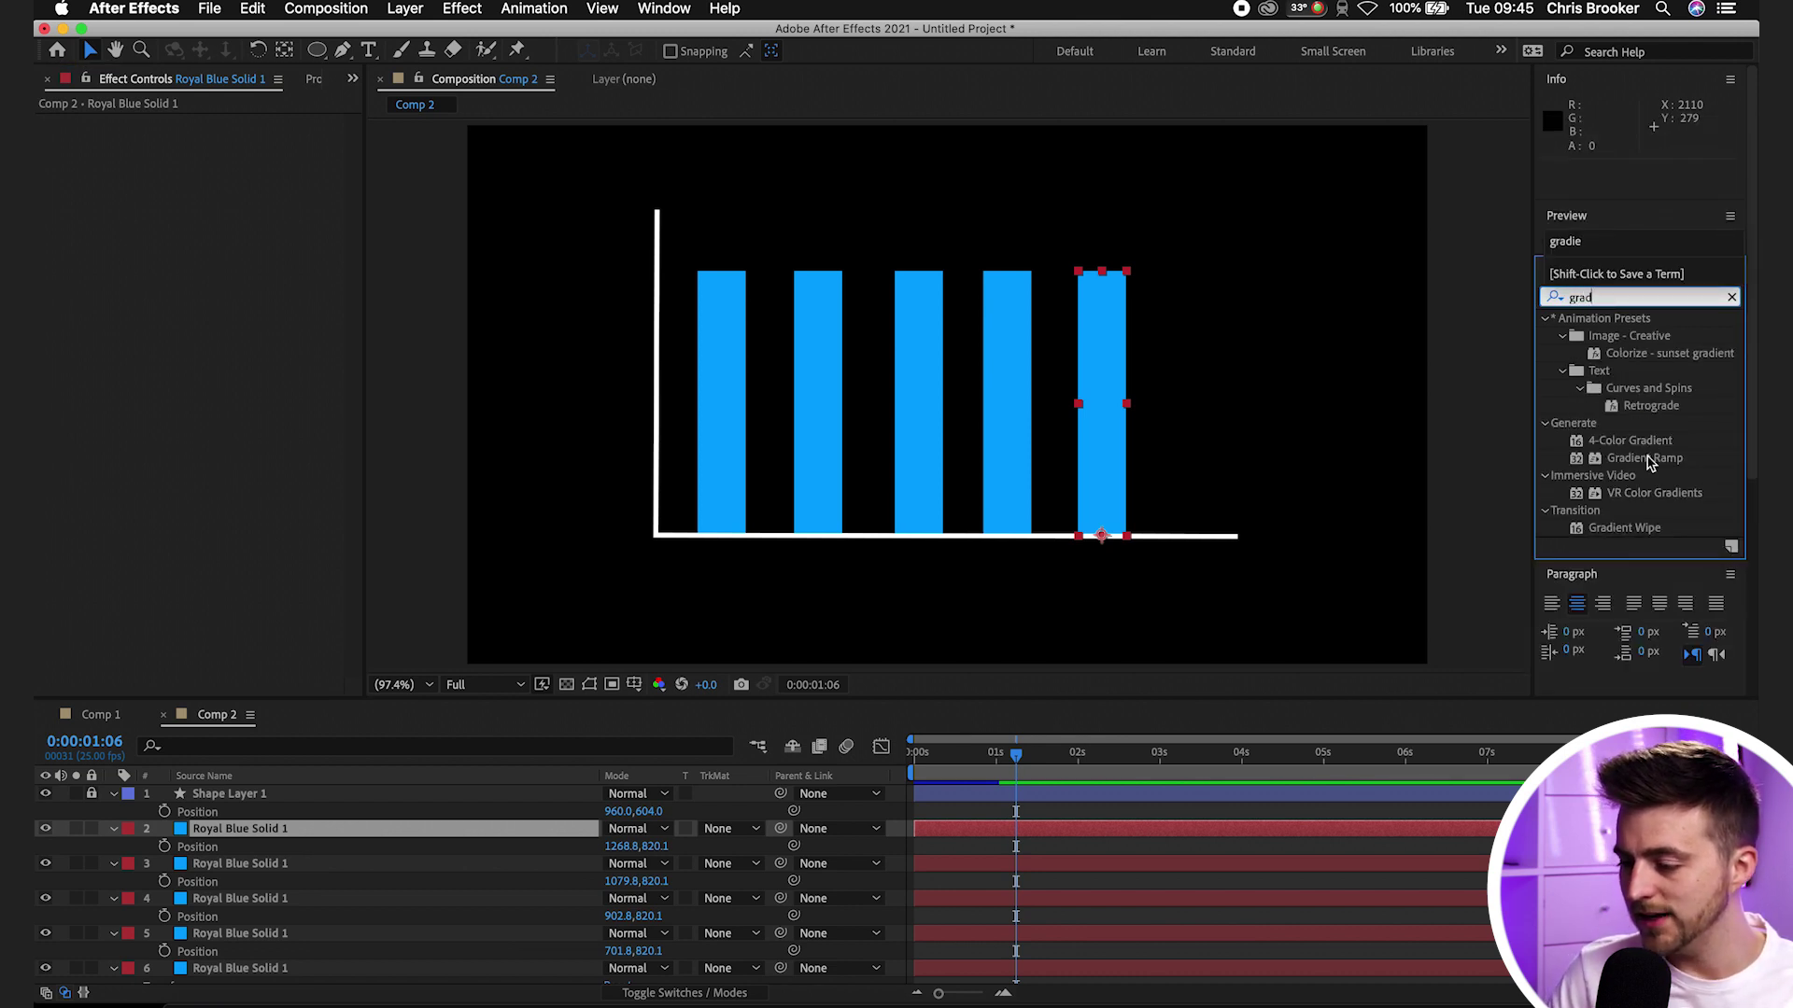
click(1641, 447)
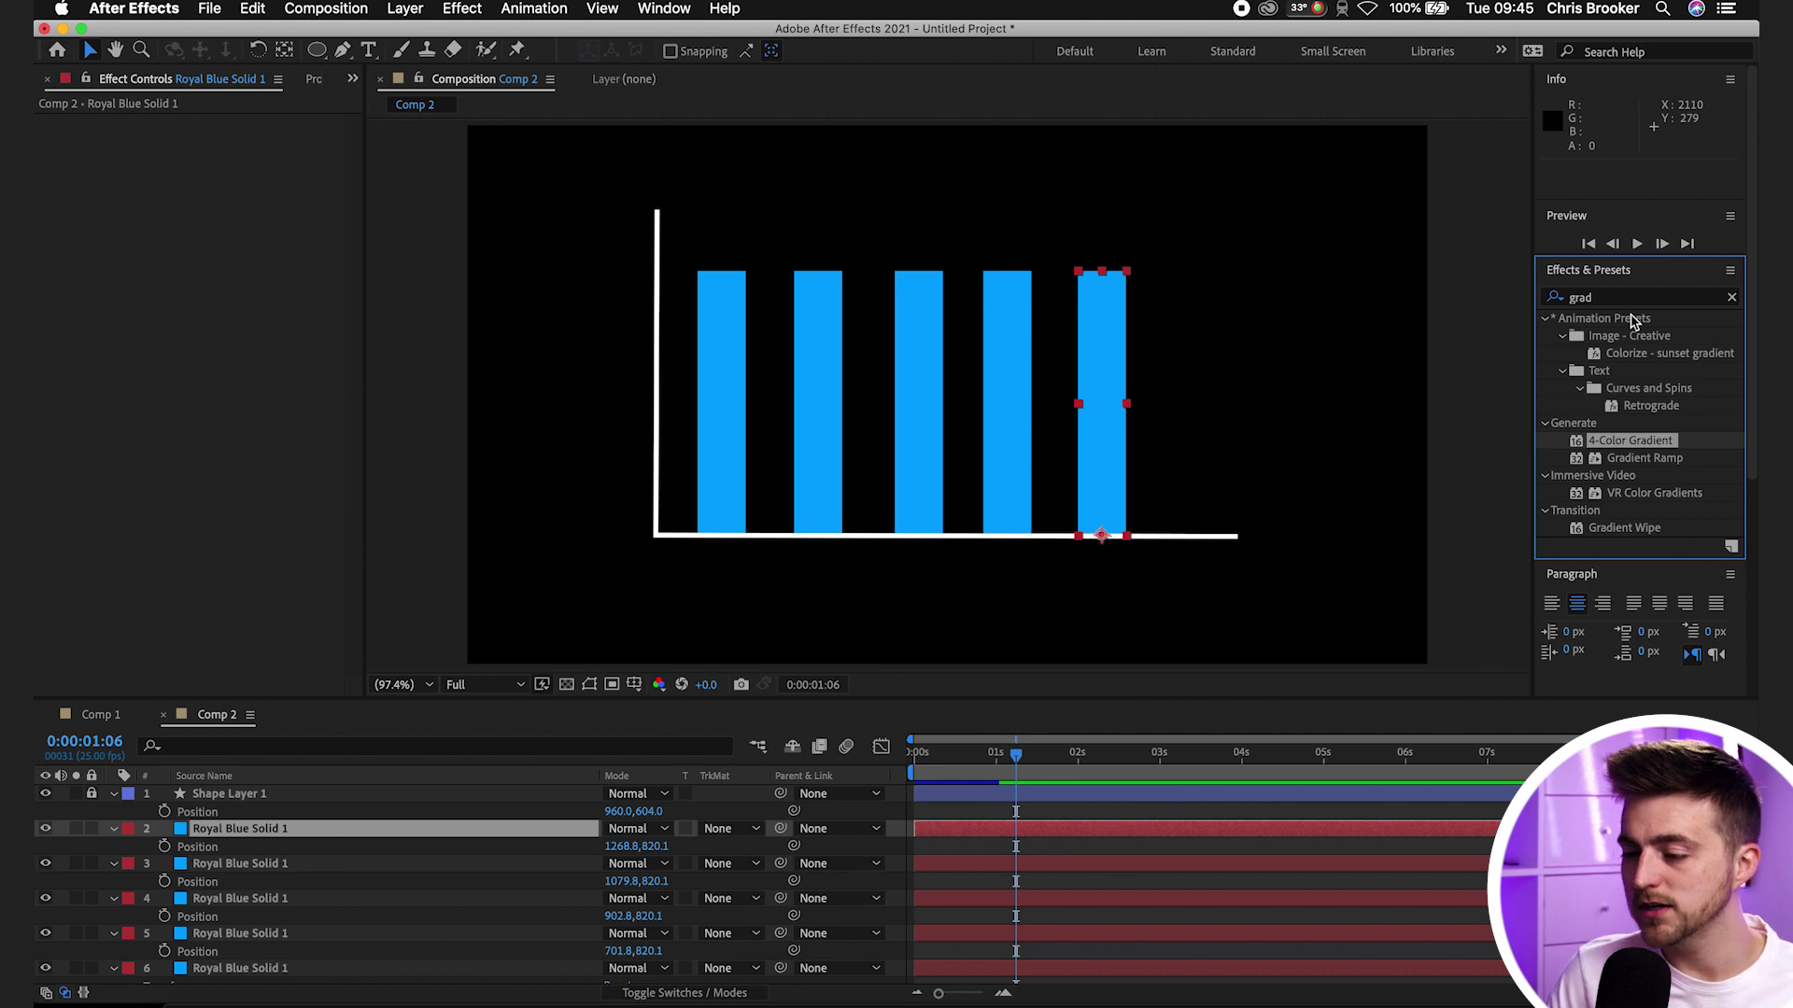
click(1610, 297)
text(ramp)
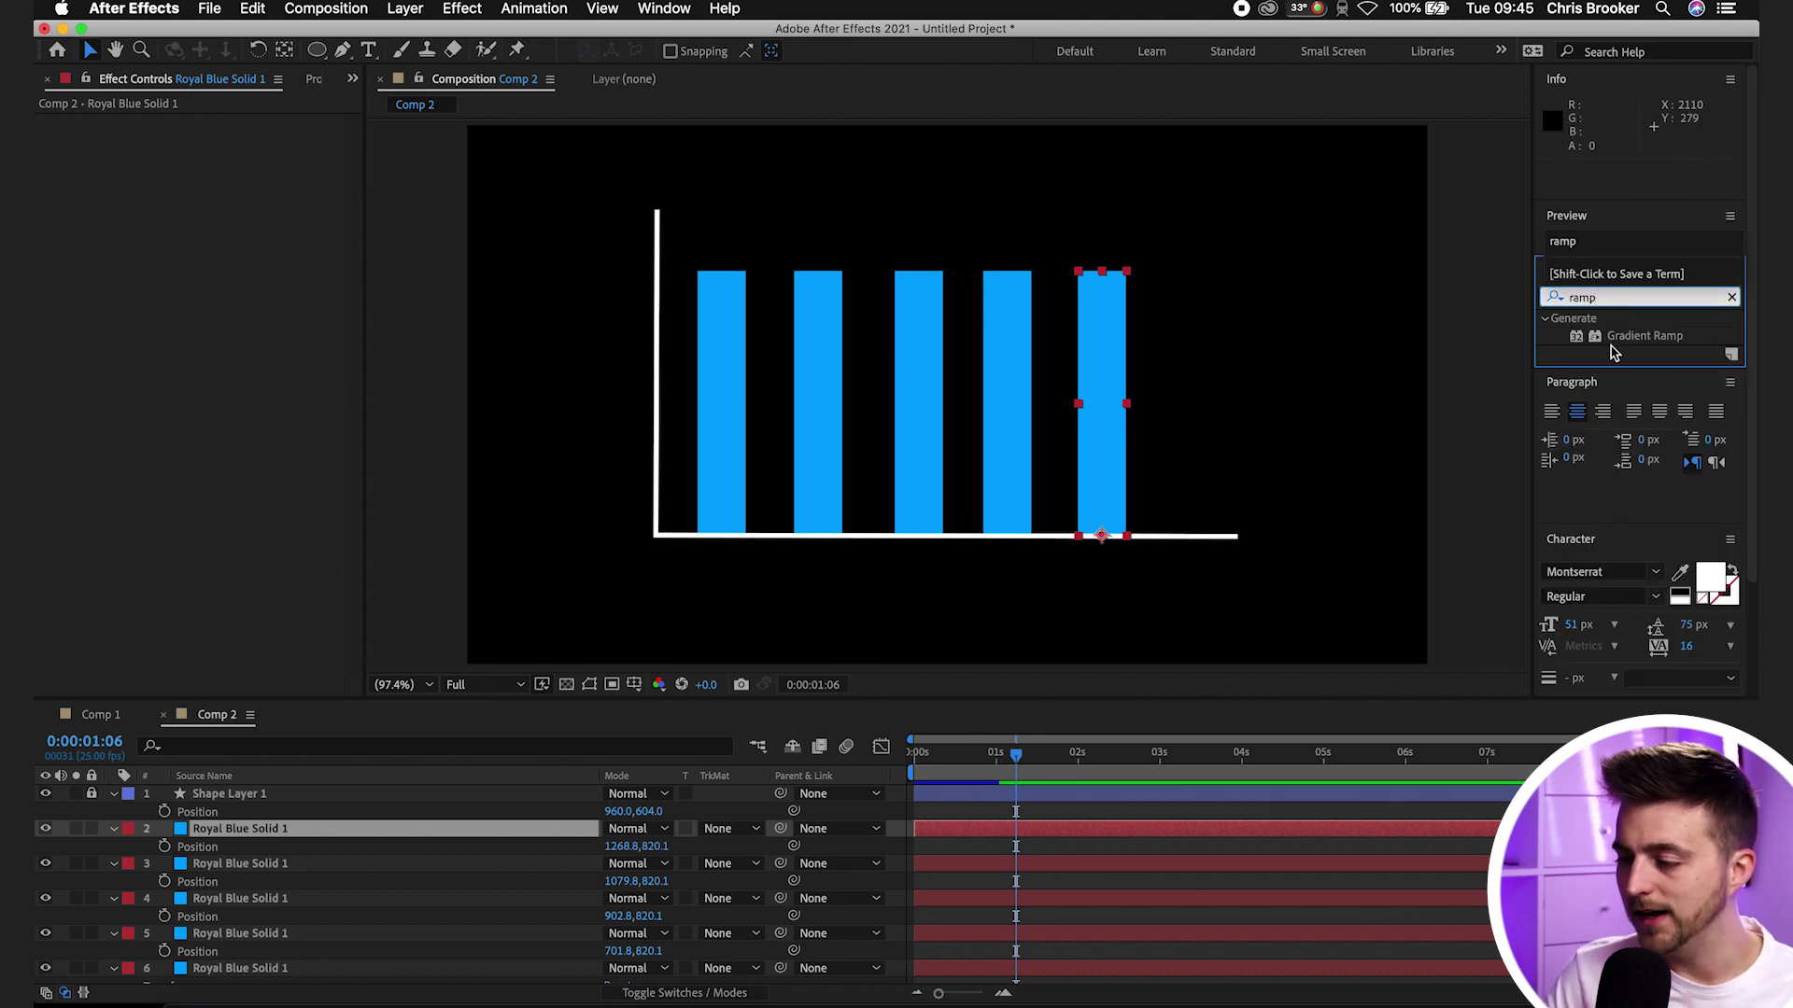
click(1641, 340)
drag(1636, 342, 241, 831)
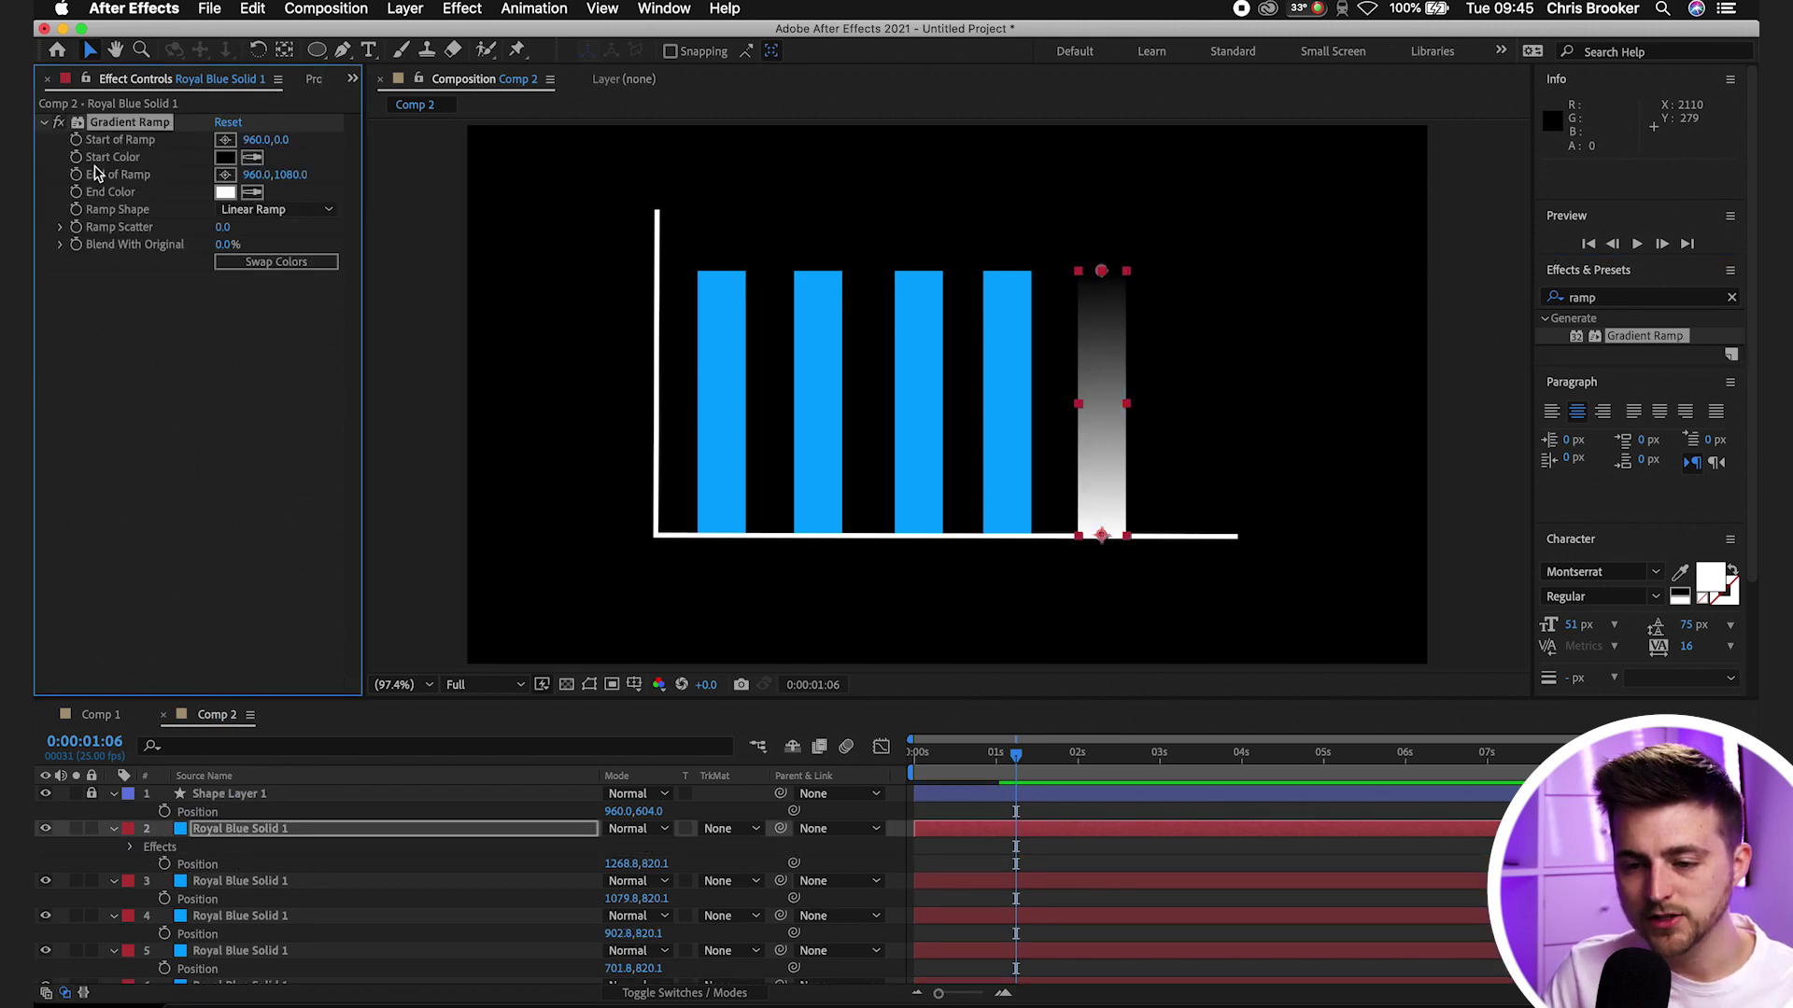
Set the fifth bar's Gradient Ramp to a bright red start color and a dark red end color, 940202
click(231, 161)
drag(1272, 368, 1305, 319)
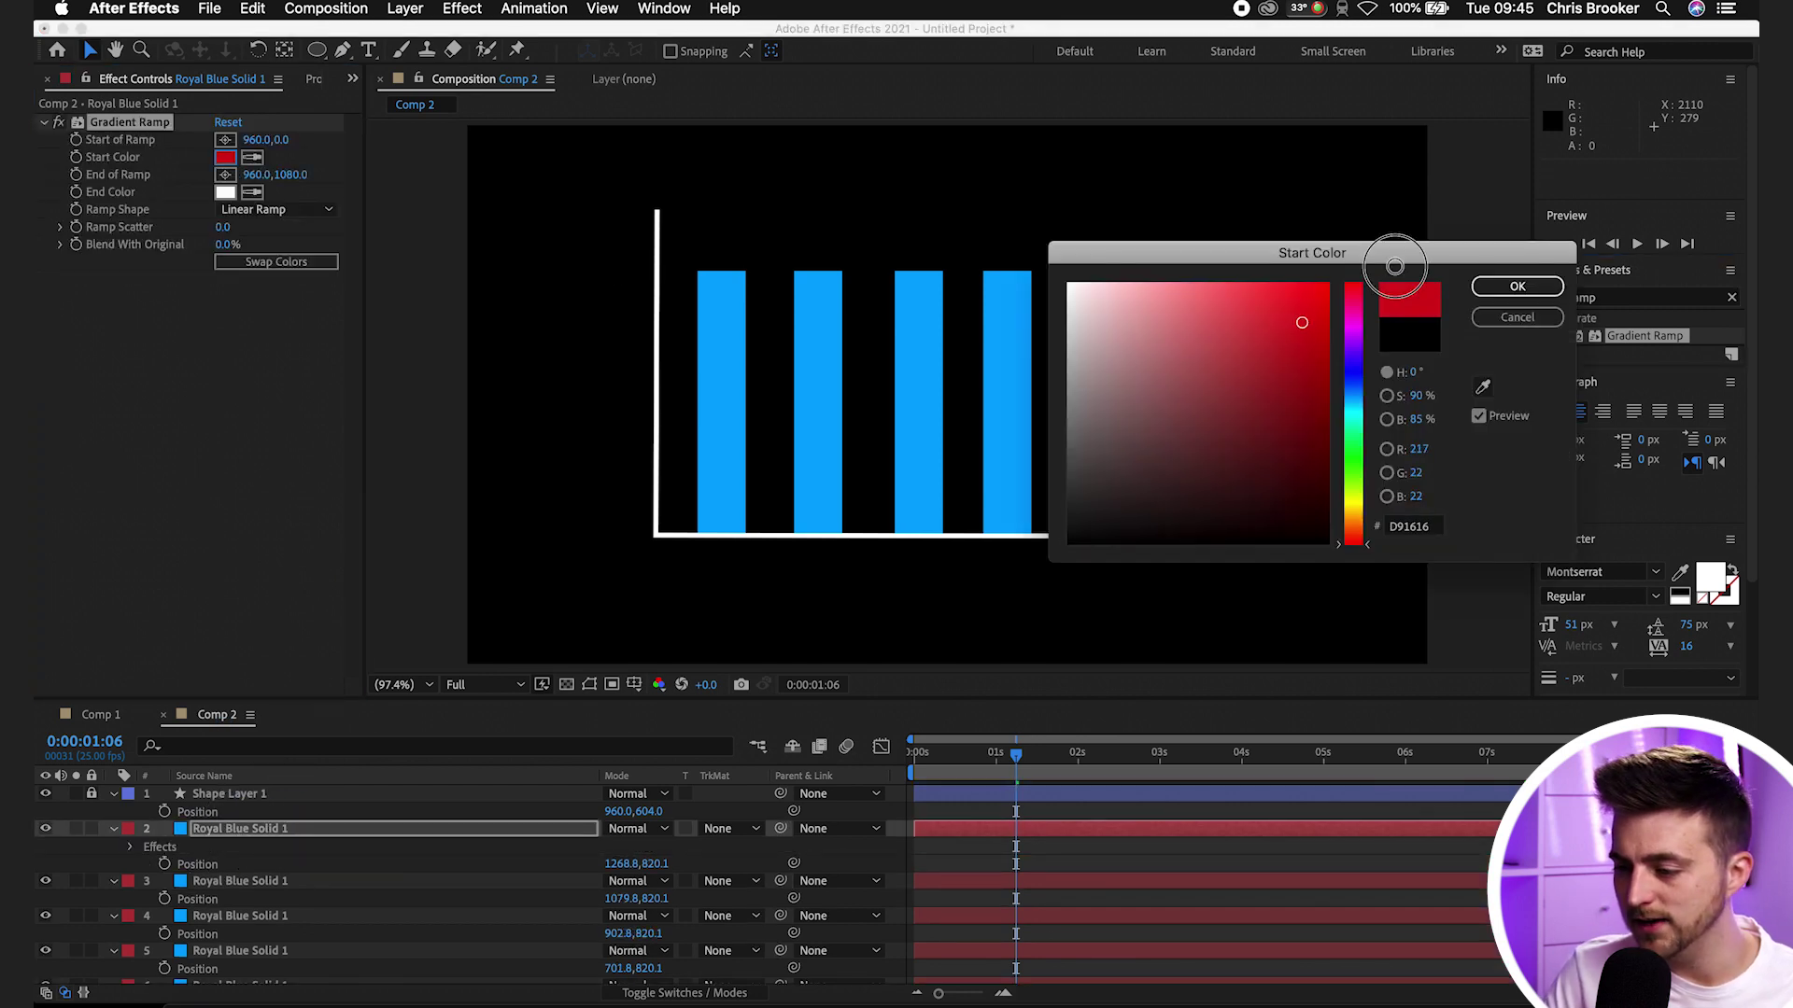
click(1518, 286)
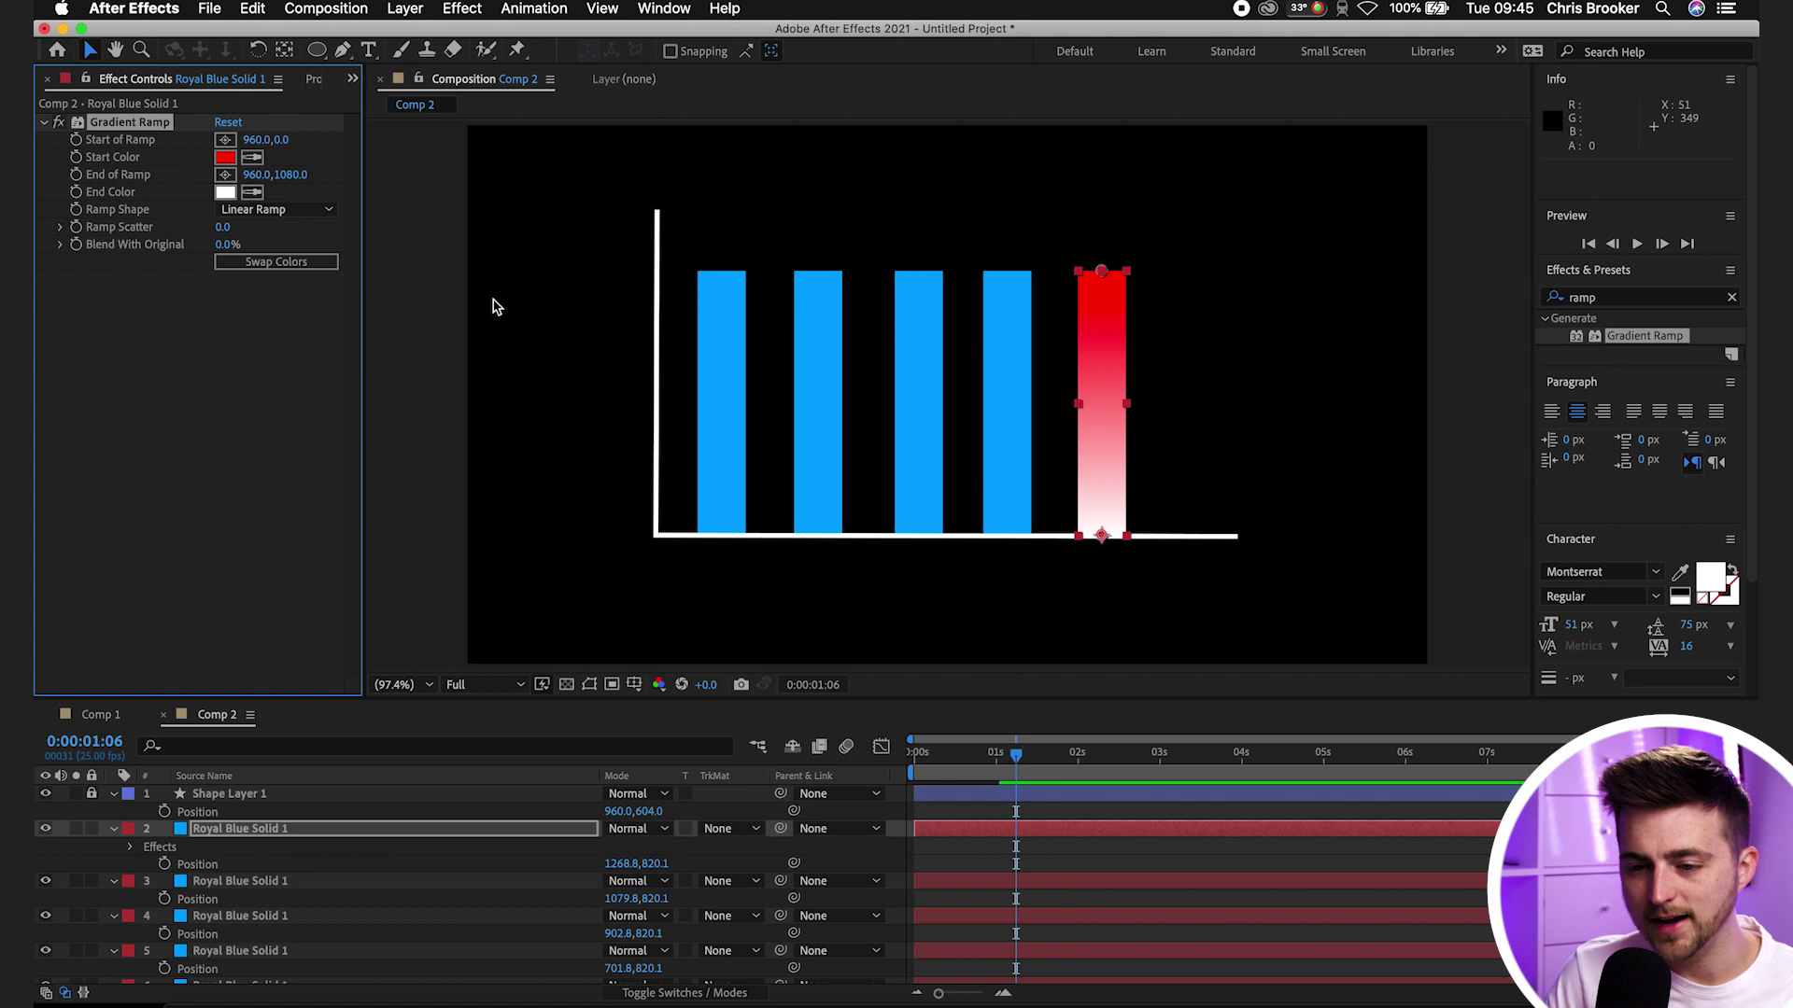
click(226, 192)
click(1325, 372)
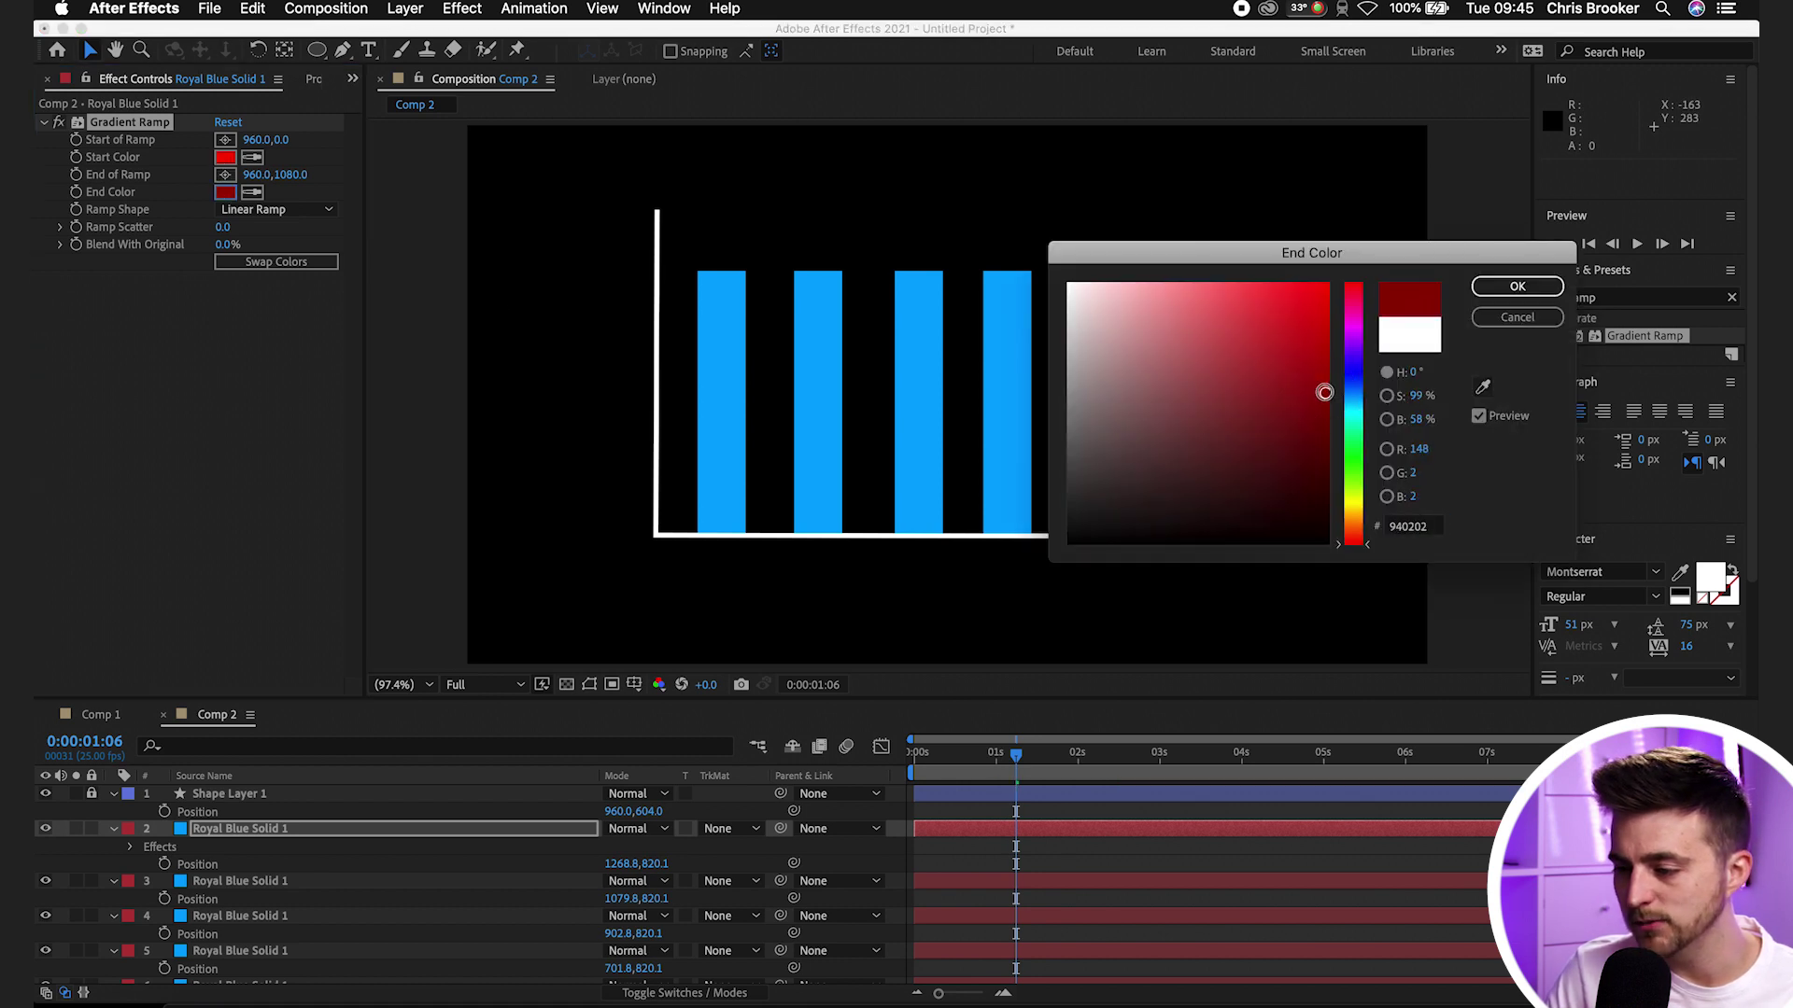
click(1517, 286)
click(1479, 446)
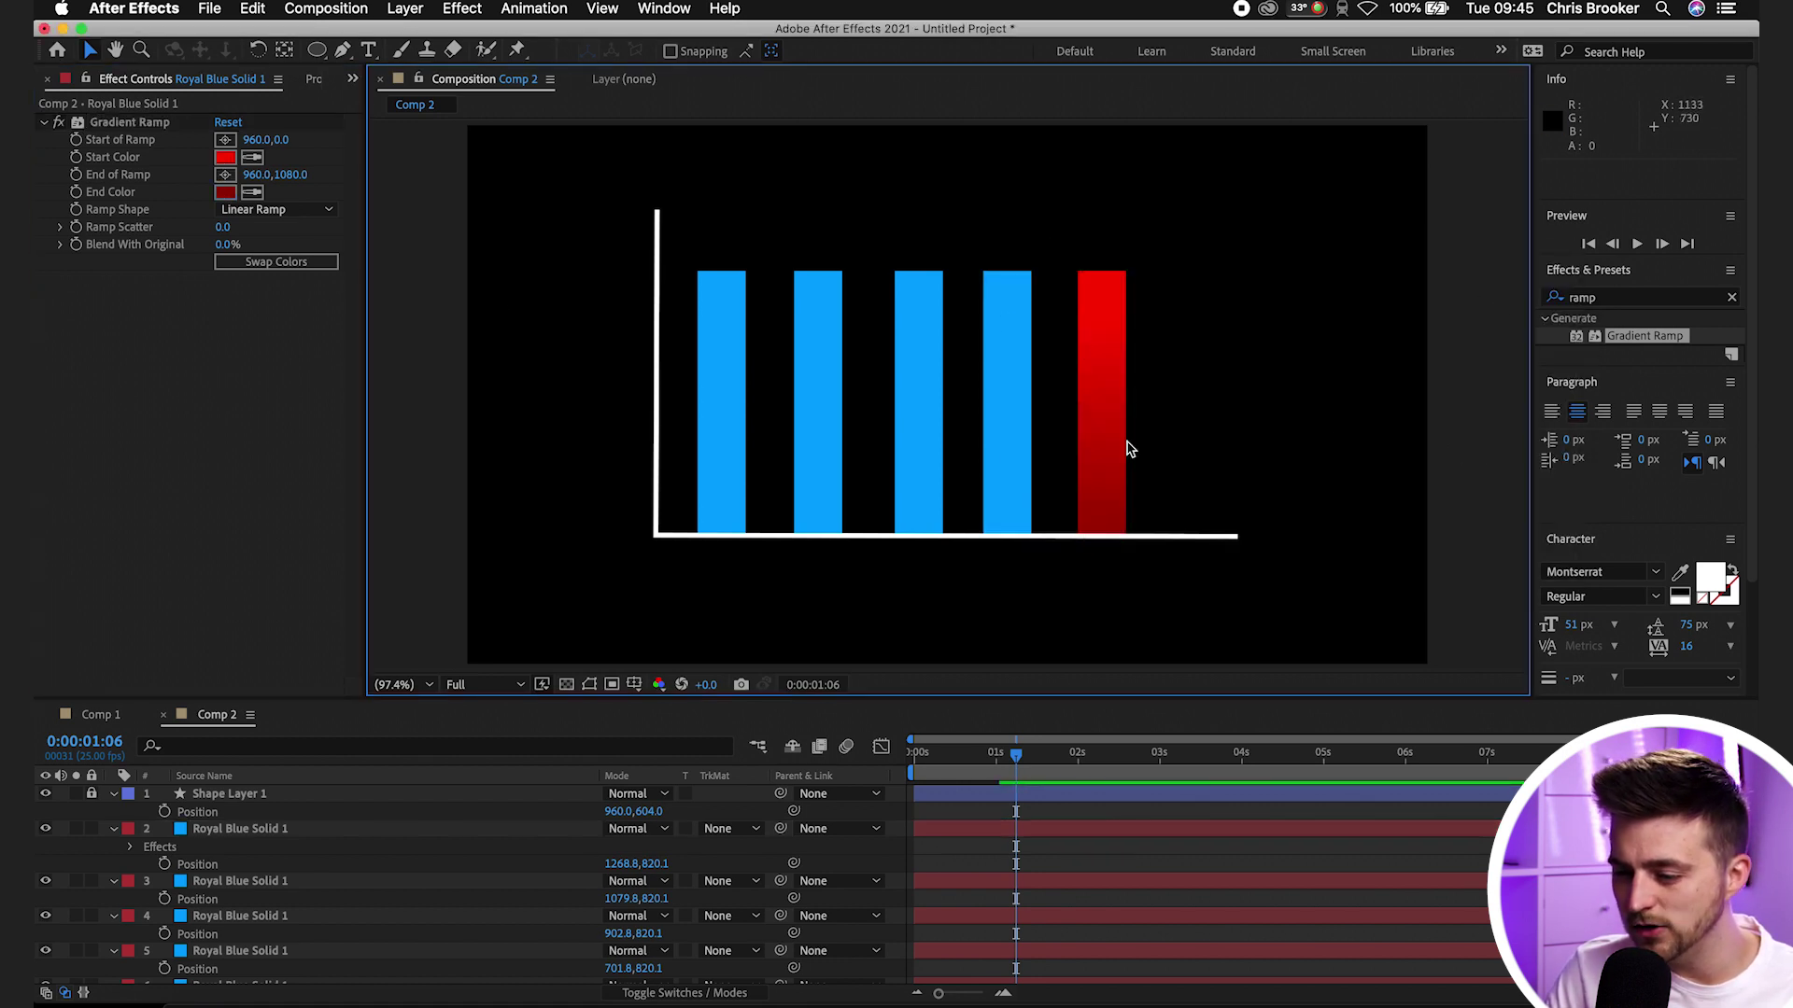
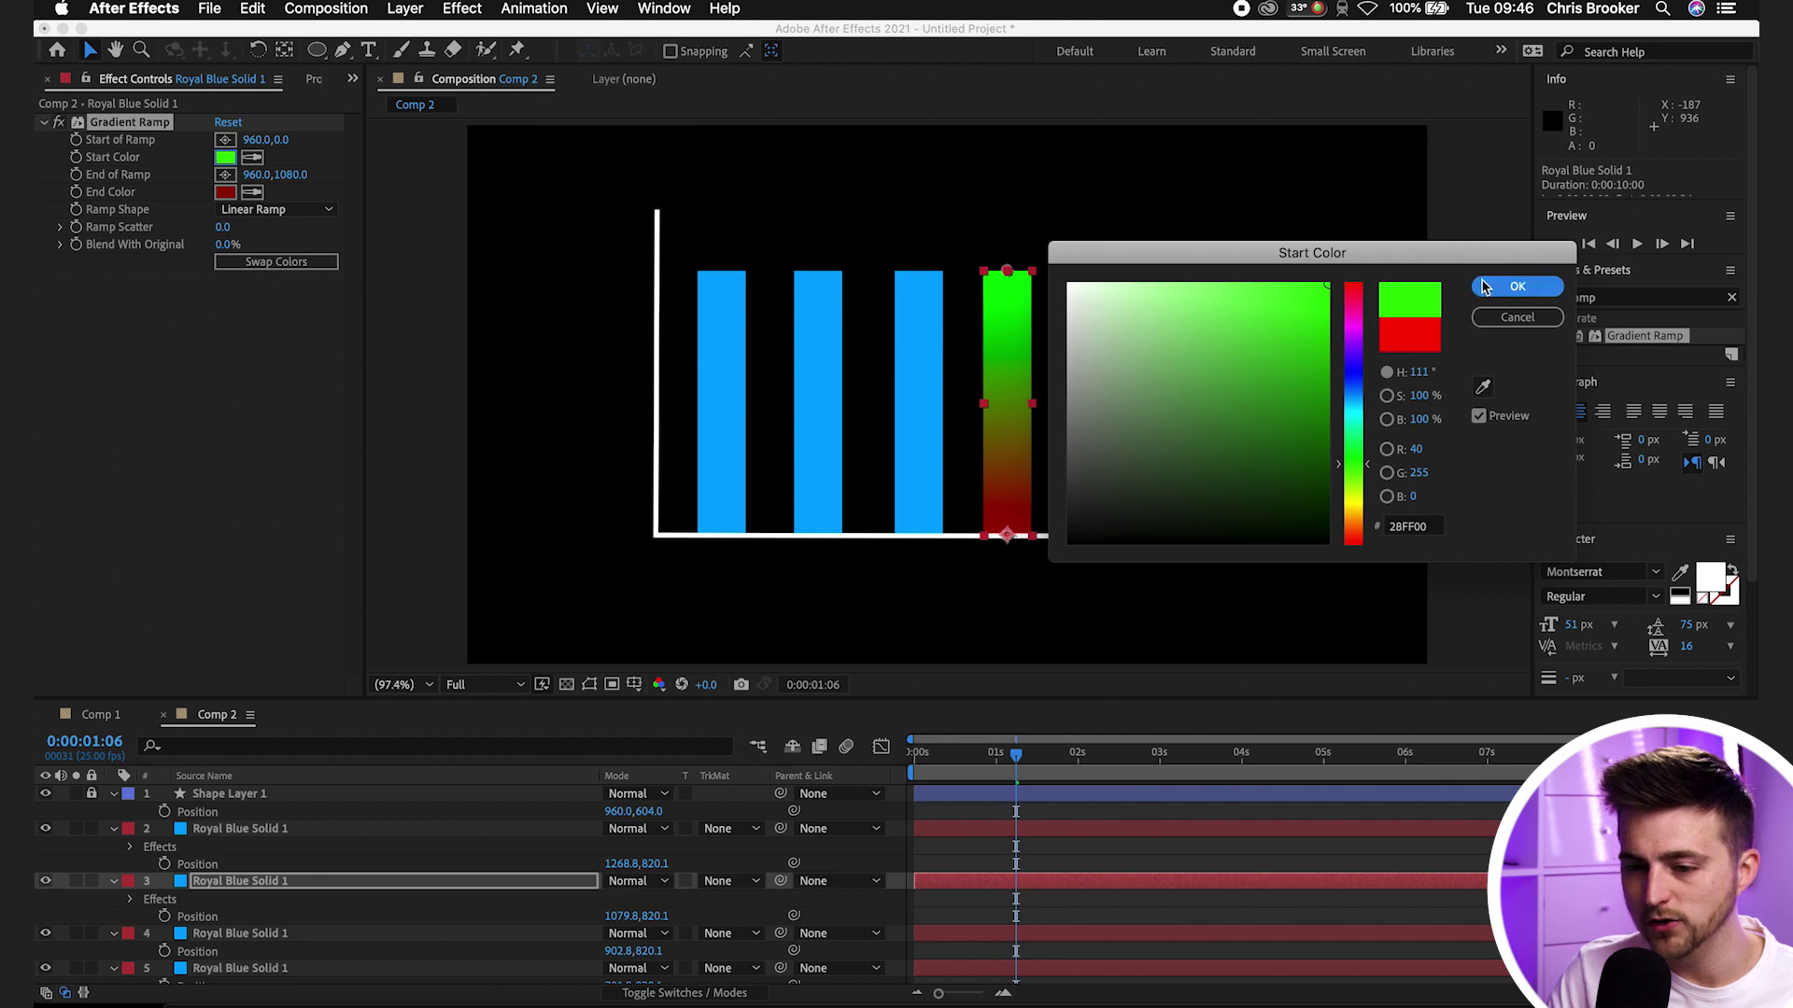
Set the end color of the fourth bar's Gradient Ramp to a darker green
click(224, 193)
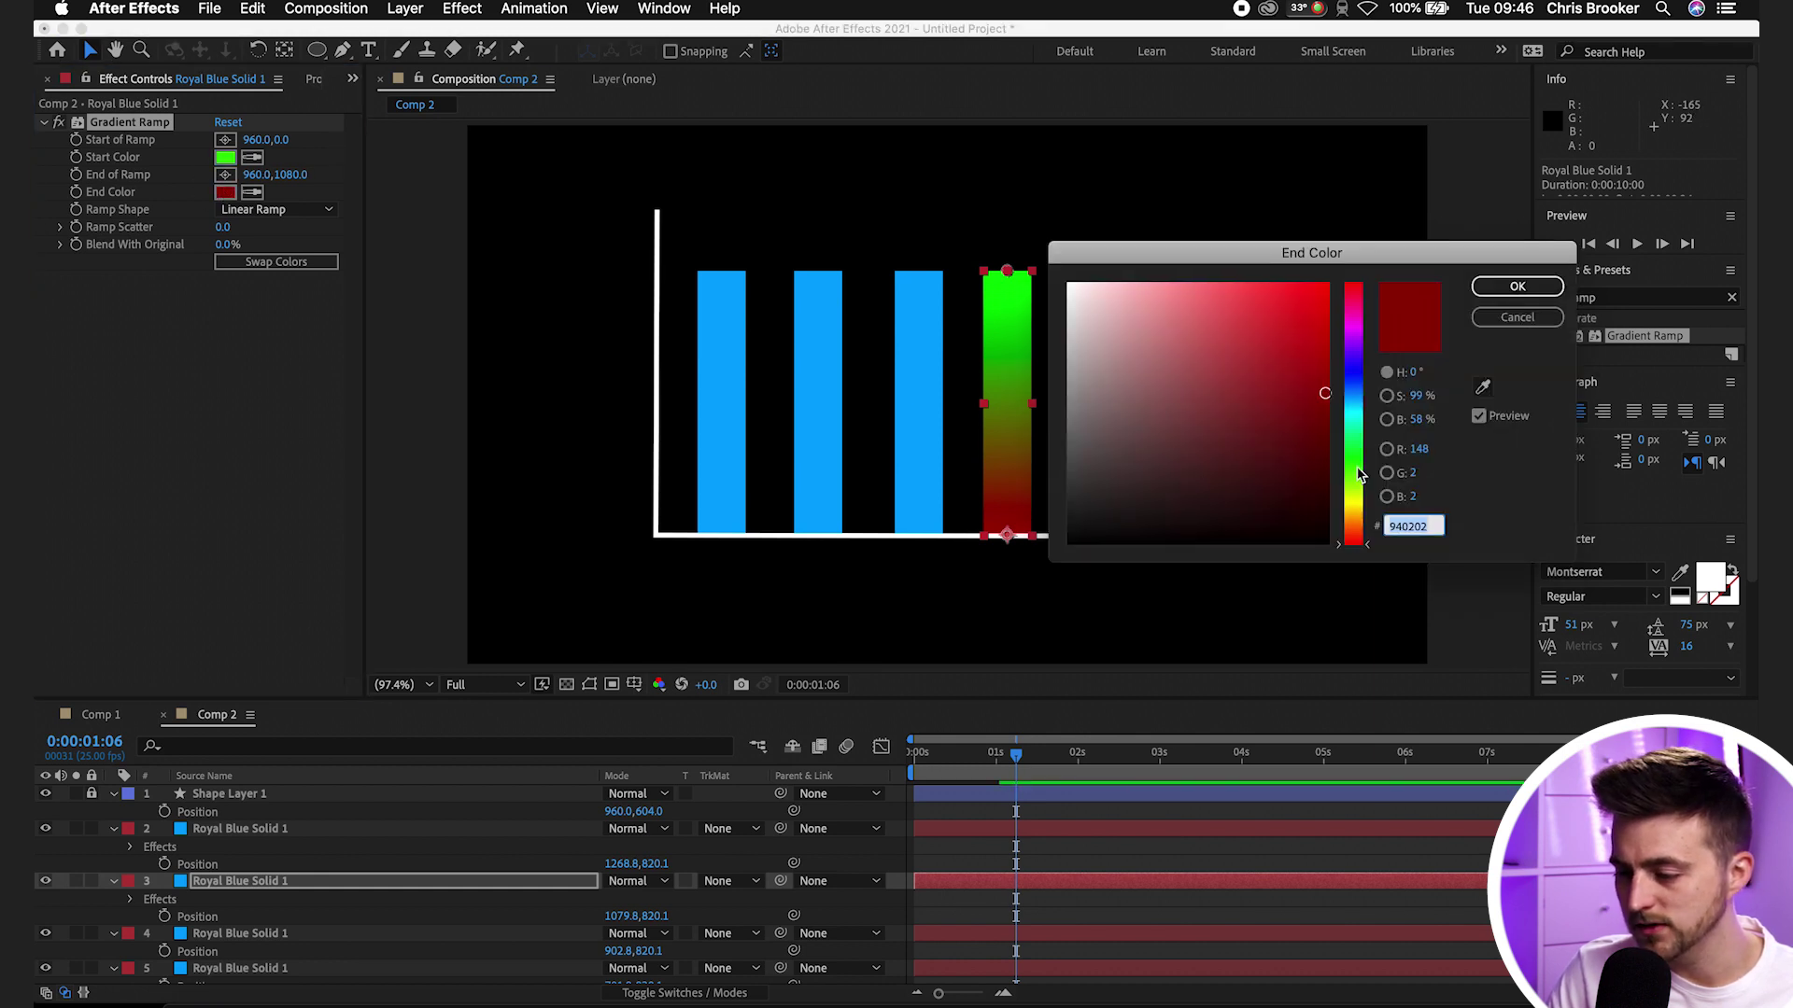
click(1360, 477)
click(1518, 286)
Paste the Gradient Ramp onto the third bar and recolor it with a yellow start and a dark yellow end
click(238, 934)
key(super+v)
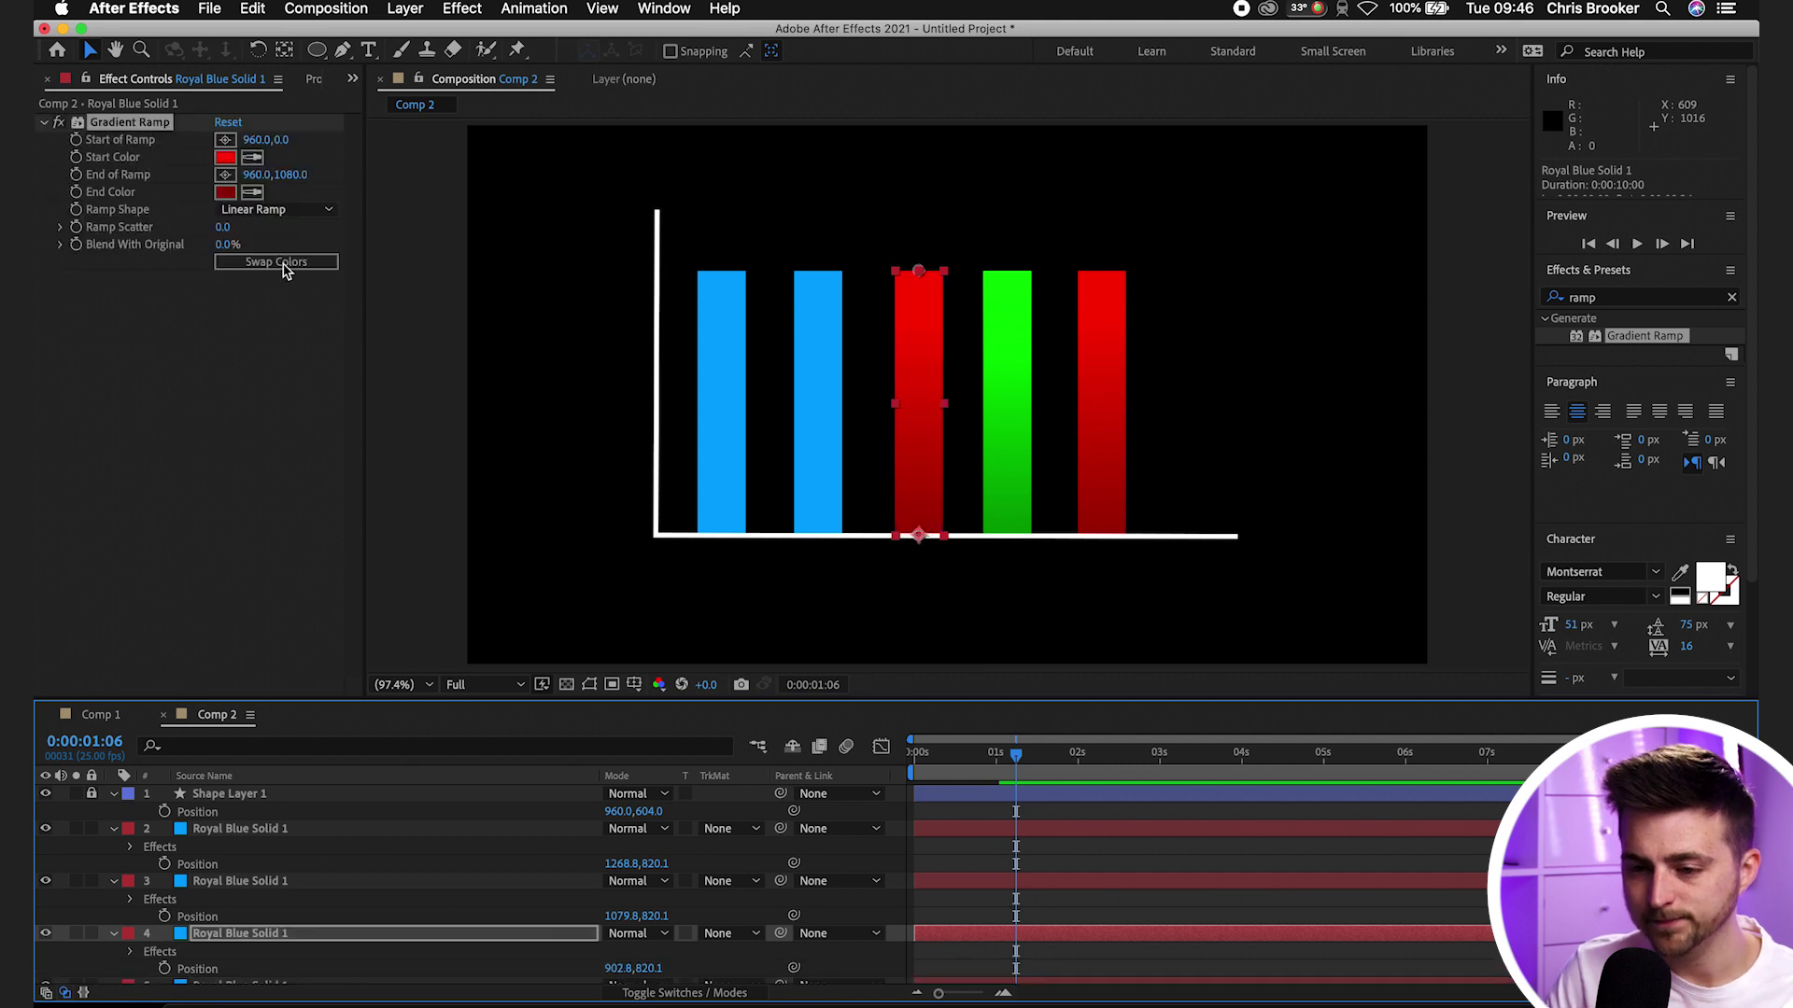
click(225, 158)
mouse_move(1354, 508)
mouse_down()
mouse_move(1353, 480)
mouse_move(1353, 504)
mouse_up()
click(1484, 288)
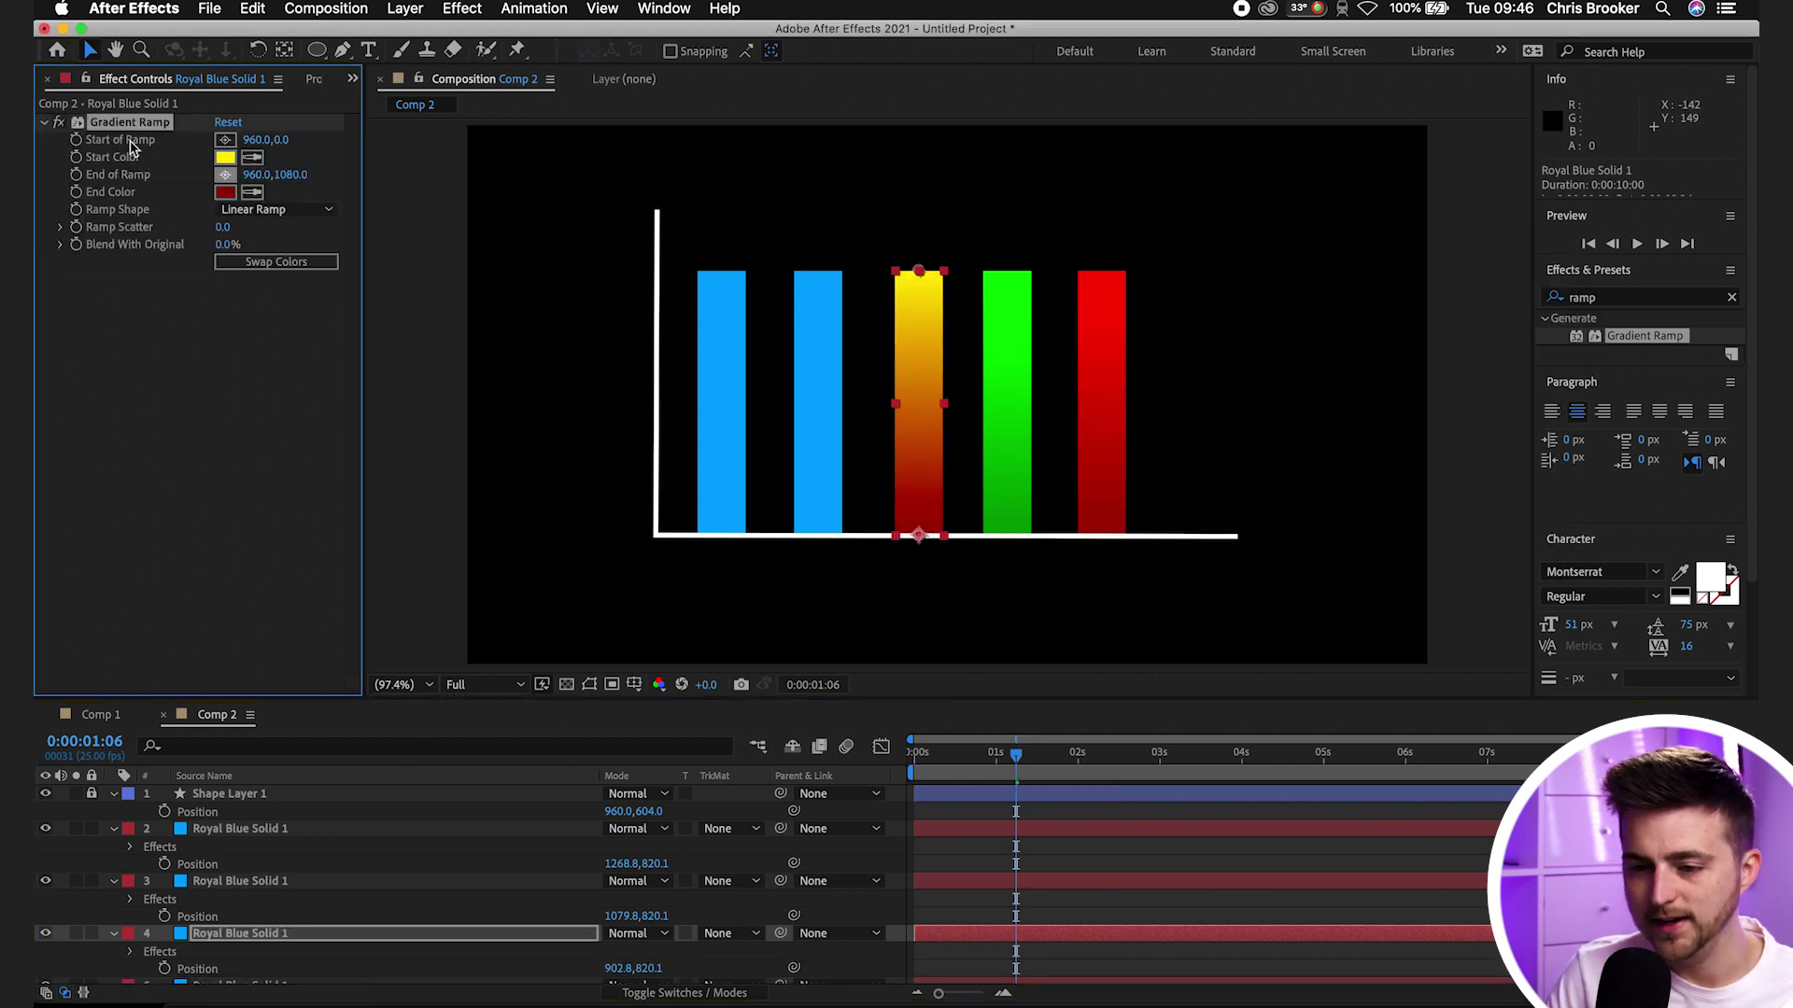
click(225, 192)
drag(1349, 495, 1353, 329)
click(1494, 286)
Give the second bar's Gradient Ramp a magenta start color and a dark purple end color
click(818, 401)
click(225, 157)
click(1518, 286)
click(225, 192)
drag(1353, 540, 1353, 341)
click(1517, 287)
click(722, 402)
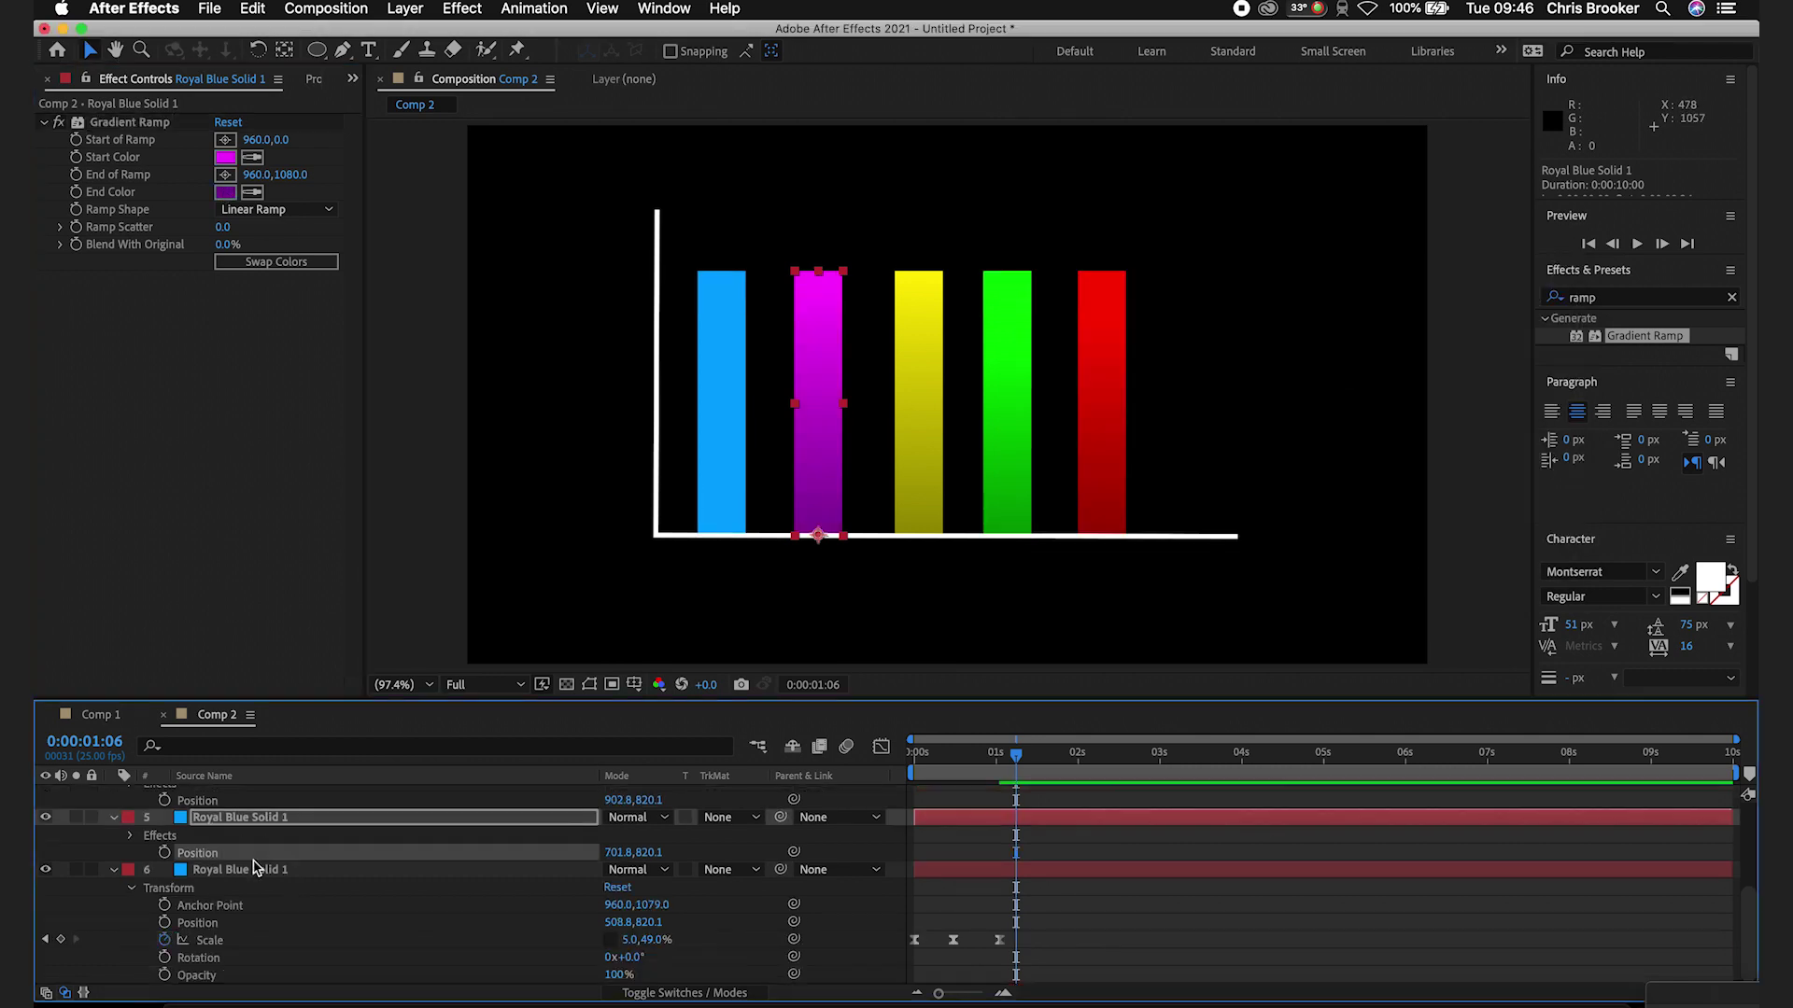
Give the first bar's Gradient Ramp a light blue start color and a dark blue end color
click(225, 157)
drag(1353, 541, 1353, 415)
click(1517, 287)
click(225, 157)
click(1517, 286)
click(225, 192)
drag(1353, 541, 1353, 388)
click(1504, 287)
click(1106, 929)
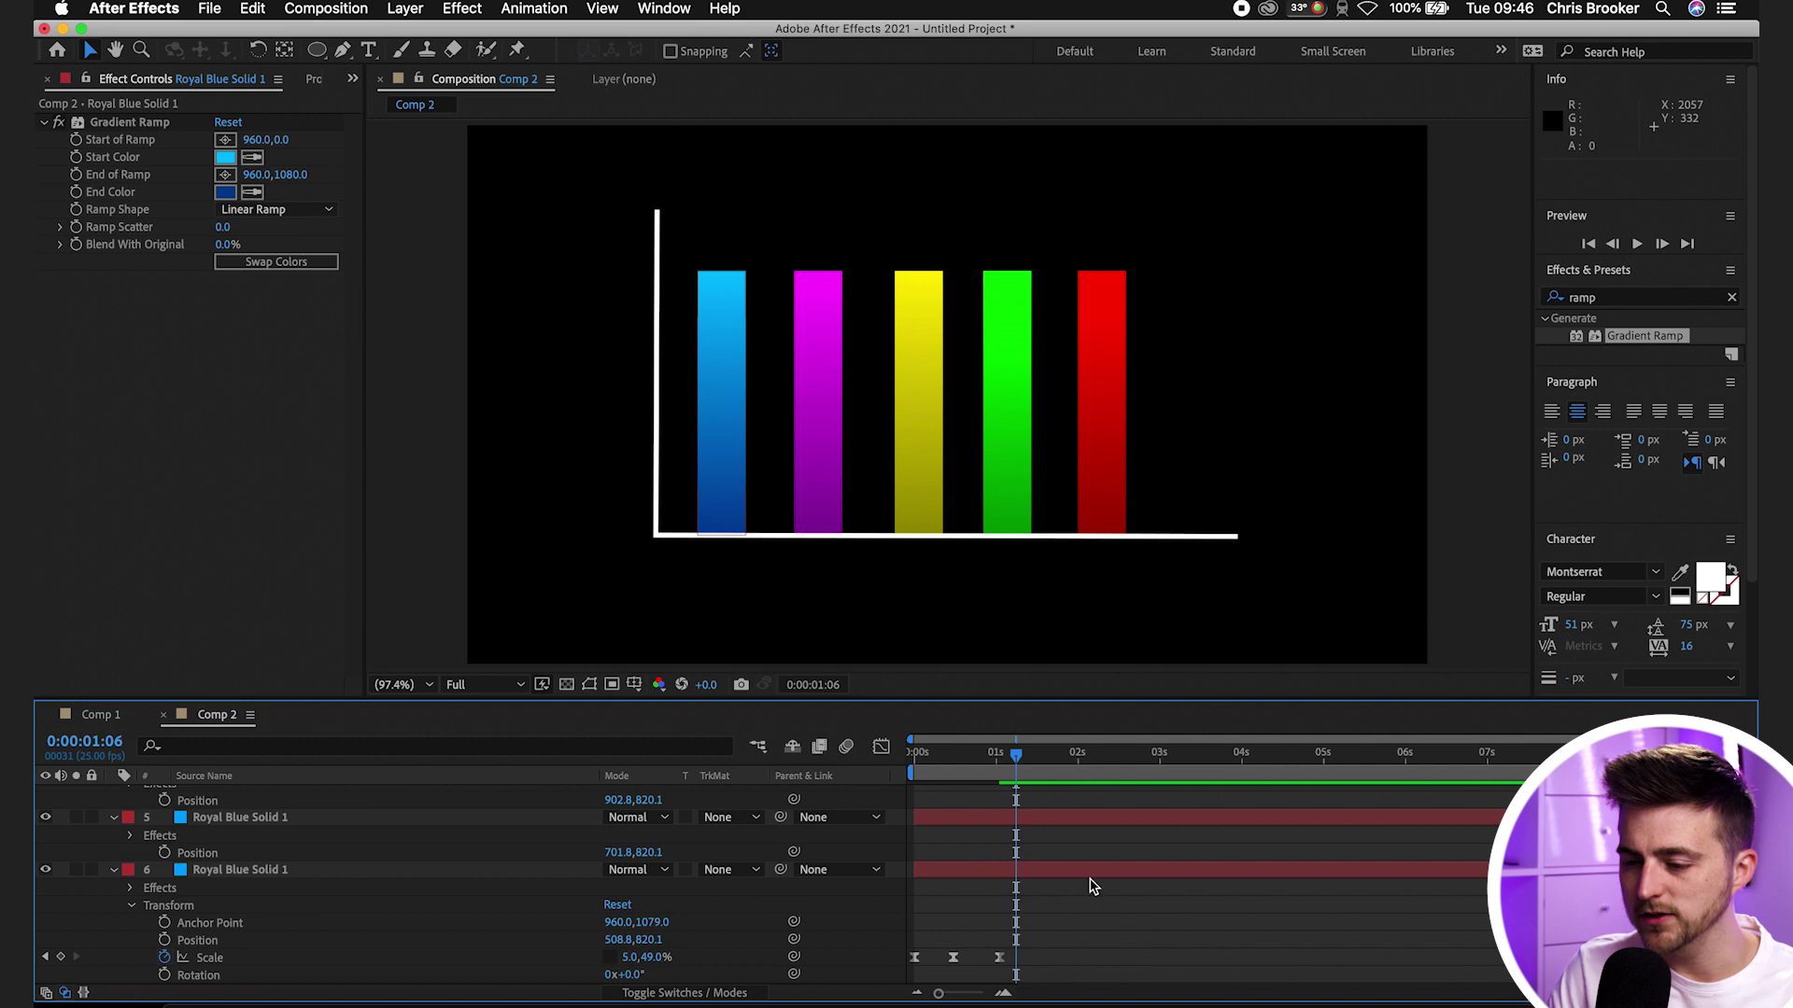
Preview the growth animation of the five gradient bars from the start of the composition
click(920, 751)
key(space)
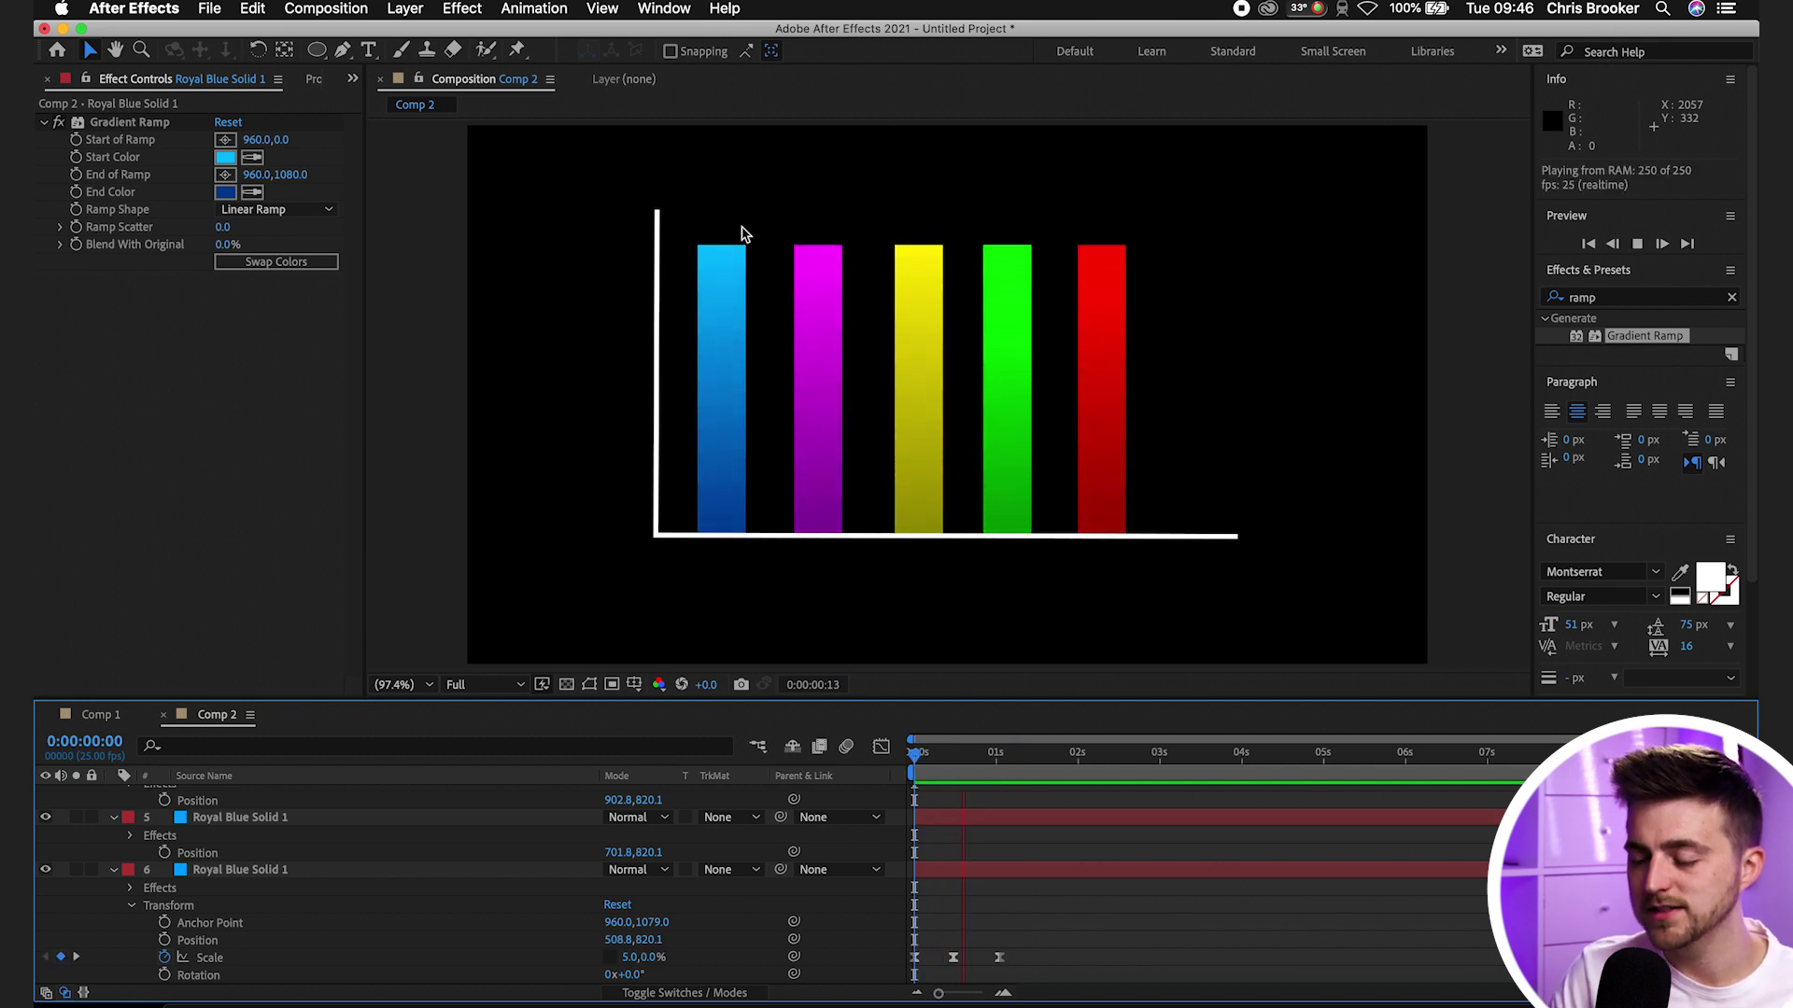
key(space)
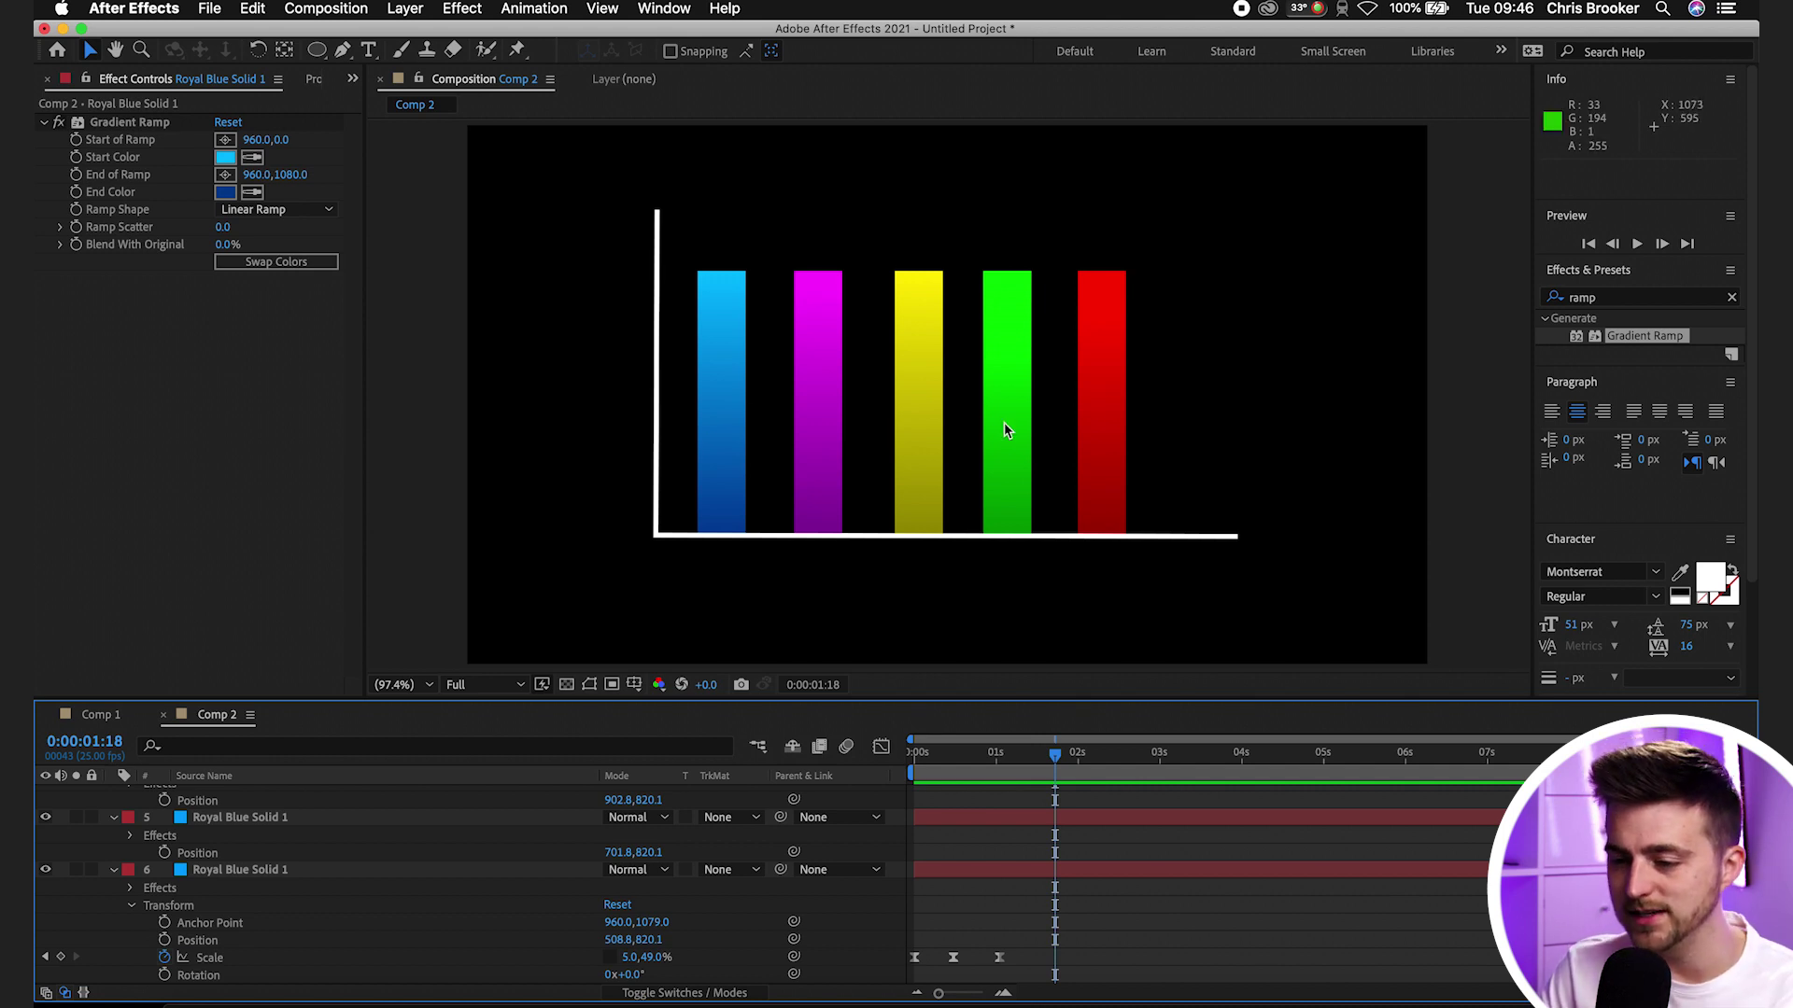
Enlarge the timeline, show the second bar's Scale keyframes and set its final height at 0:00:01:01 to 33%
scroll(393, 698, down, 1)
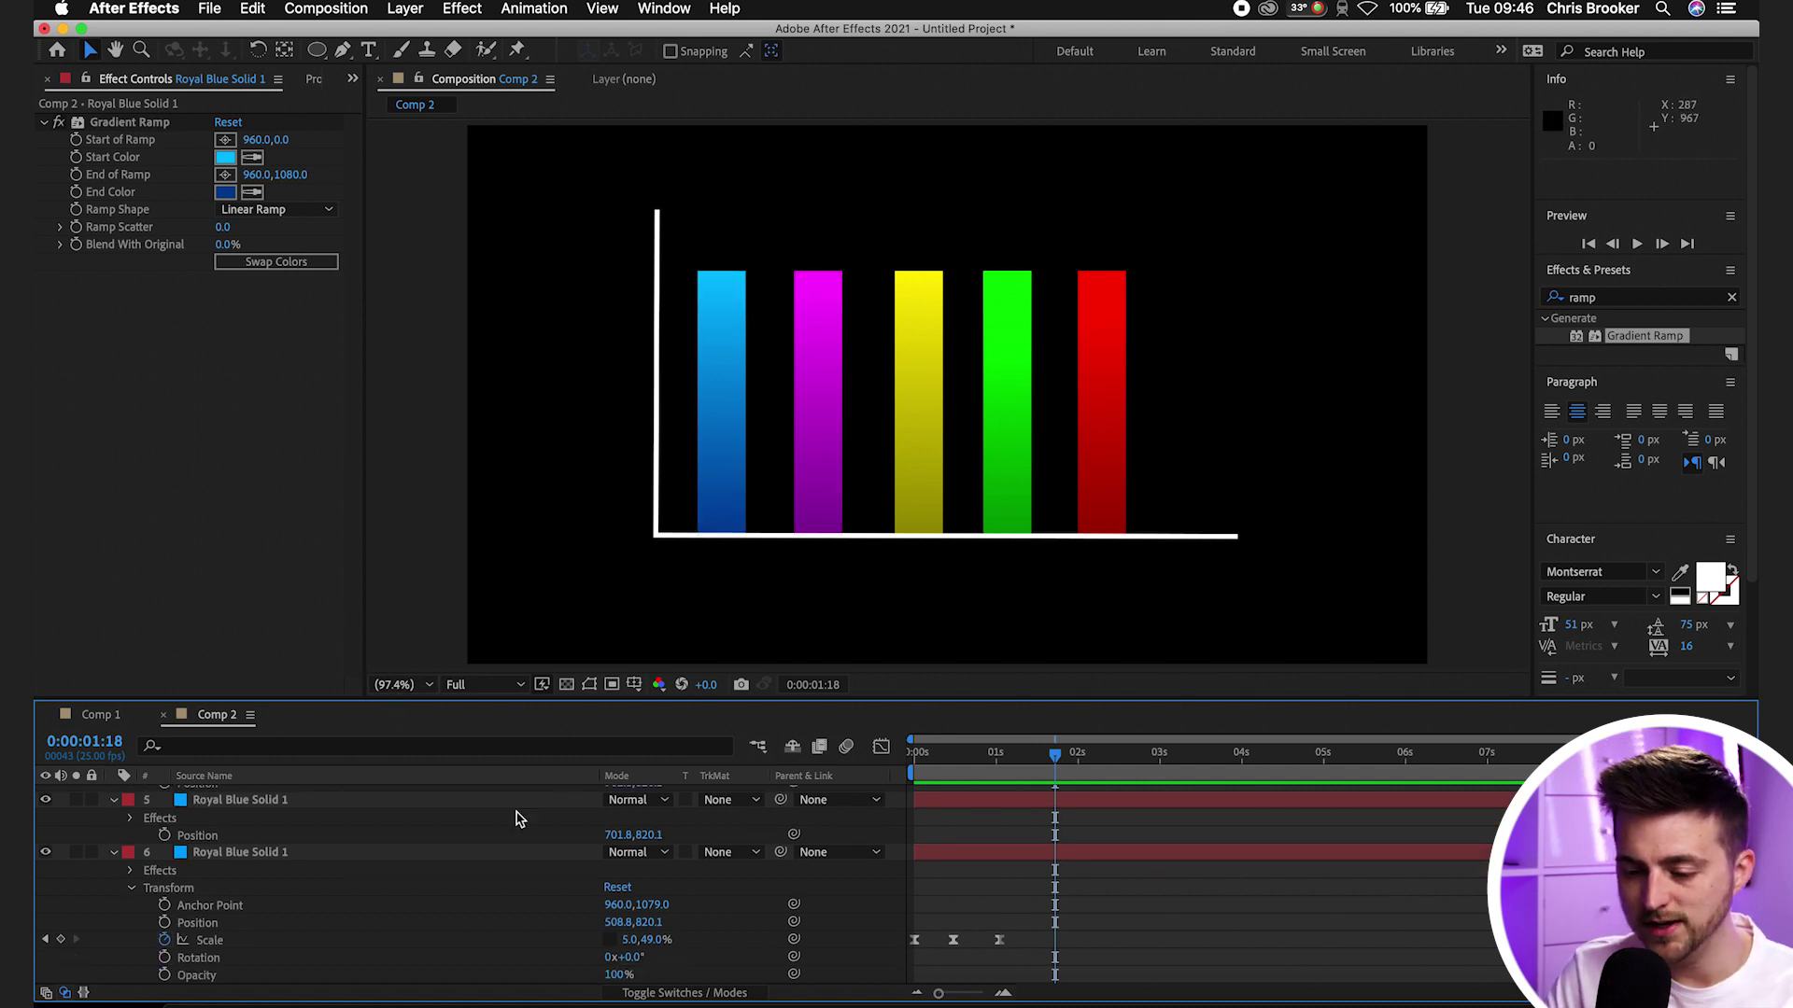
drag(424, 701, 418, 579)
click(232, 840)
scroll(231, 843, down, 1)
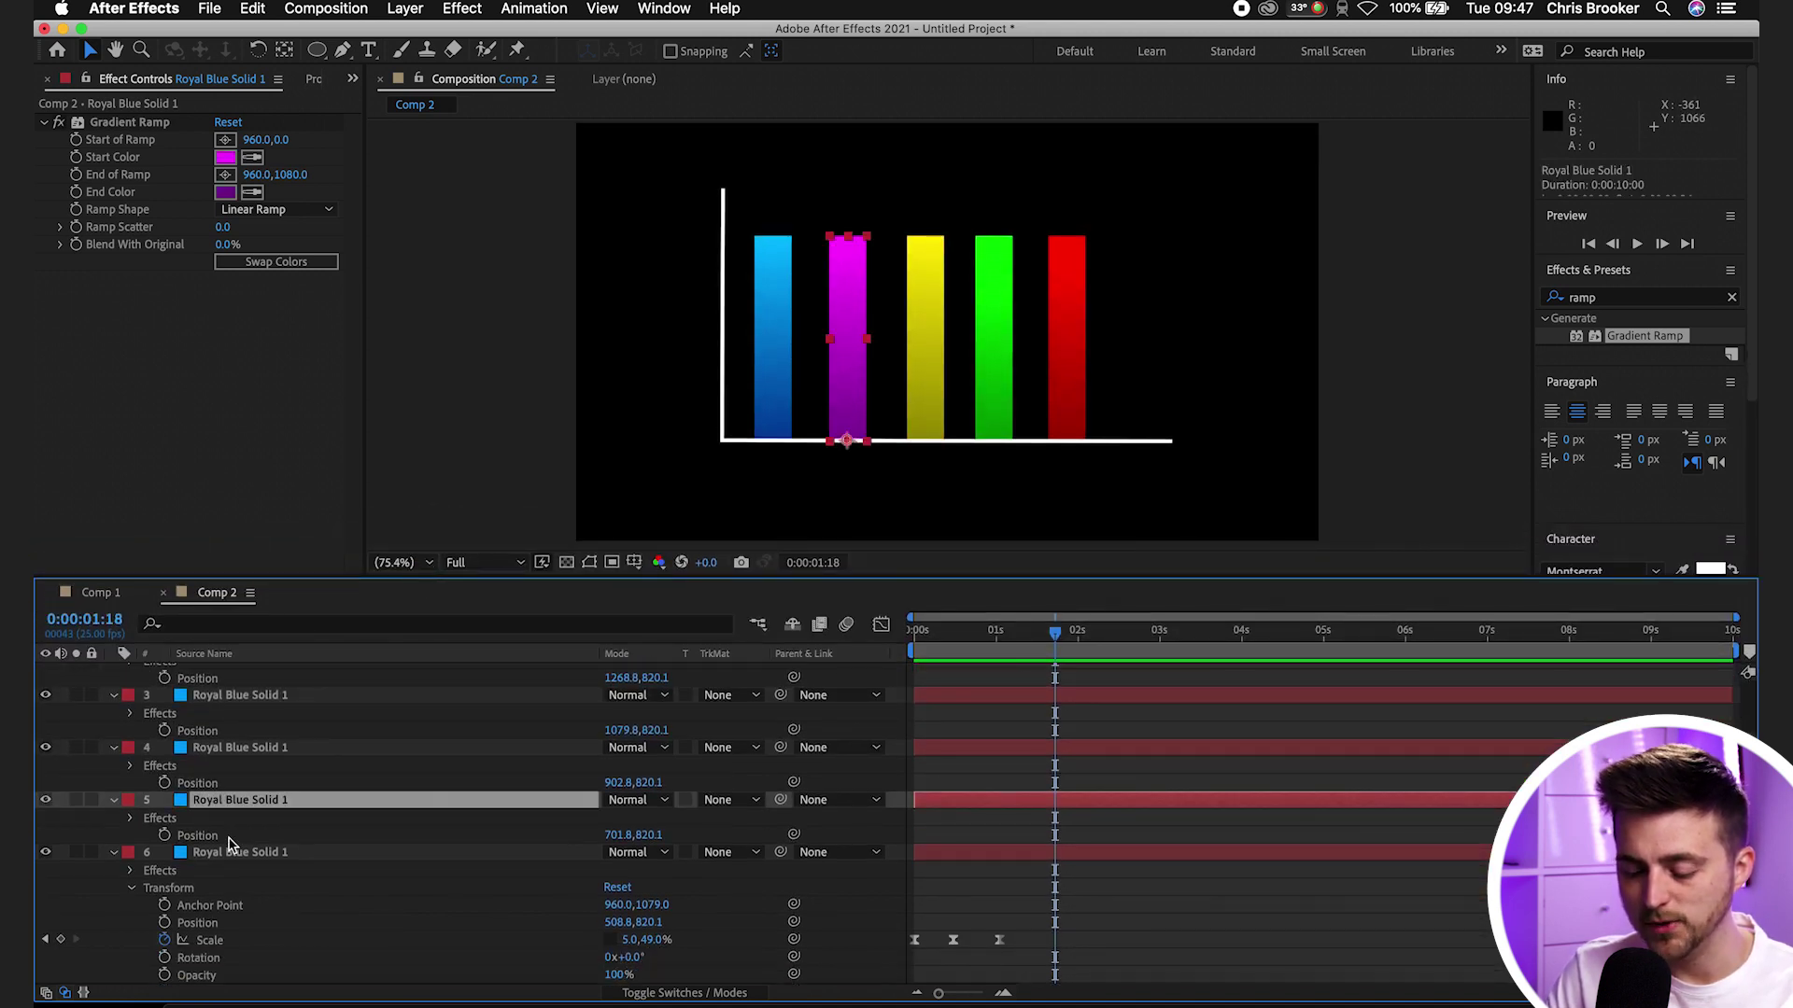
key(s)
click(997, 644)
key(Page_Down)
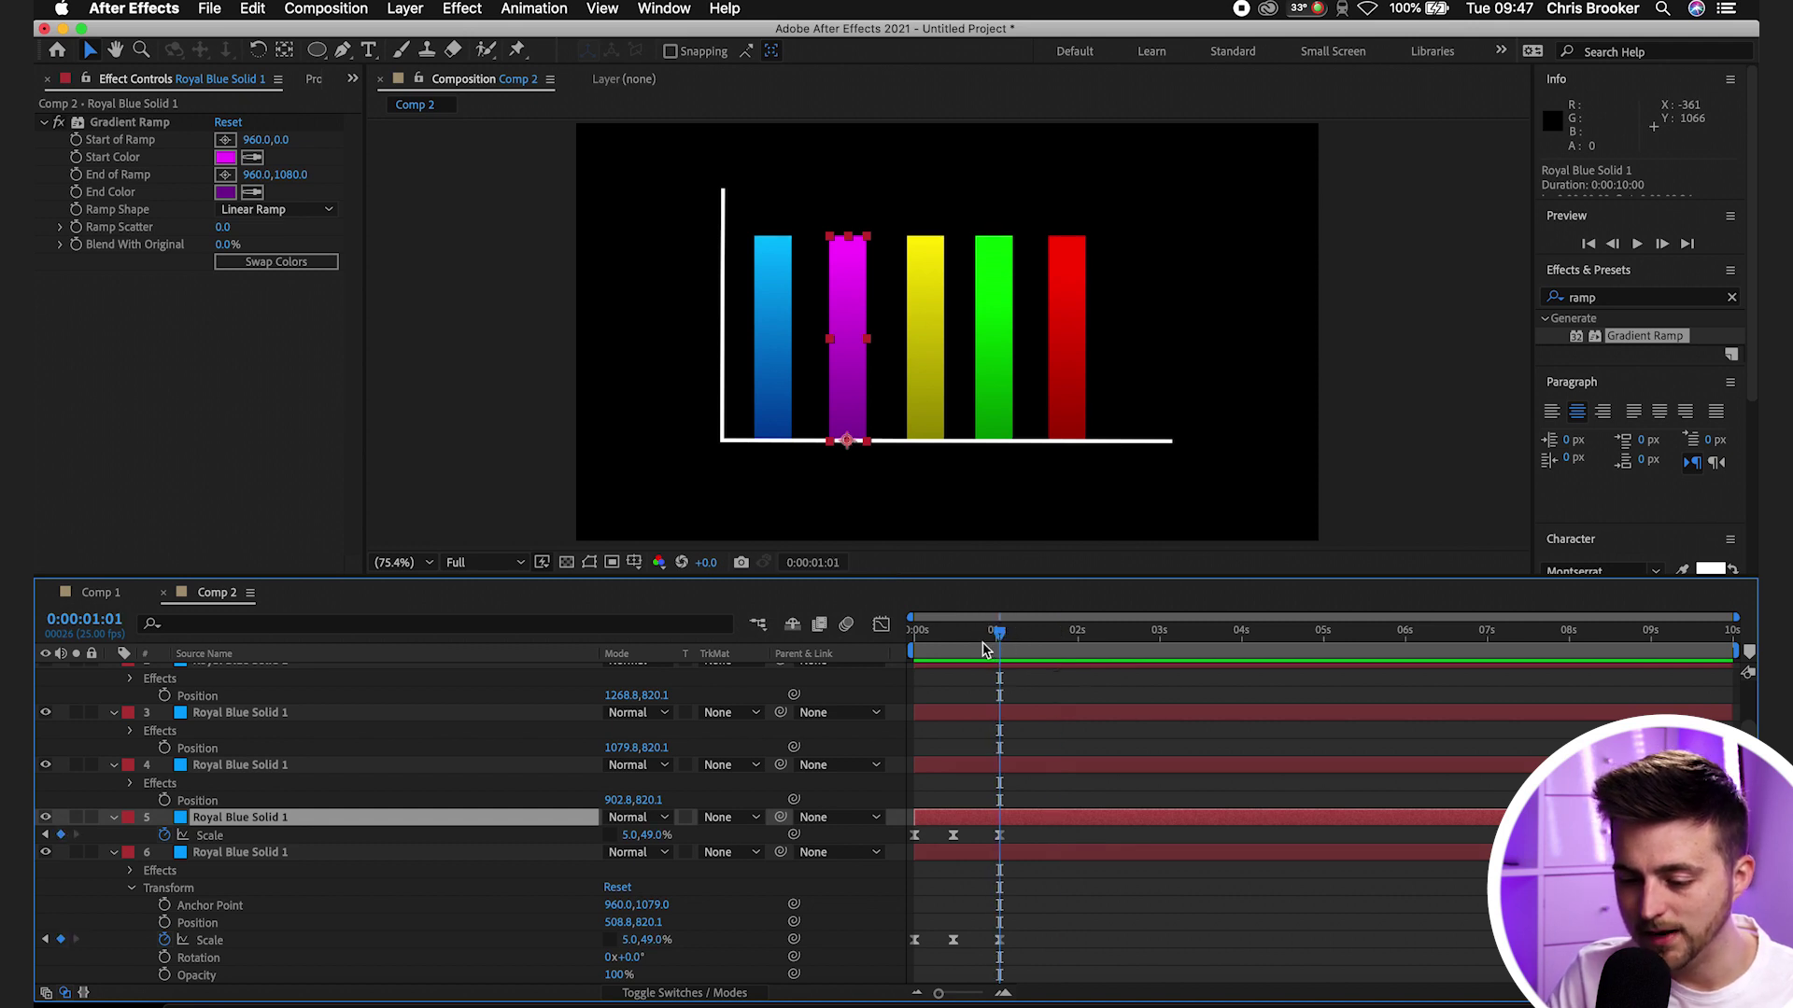
drag(656, 835, 641, 840)
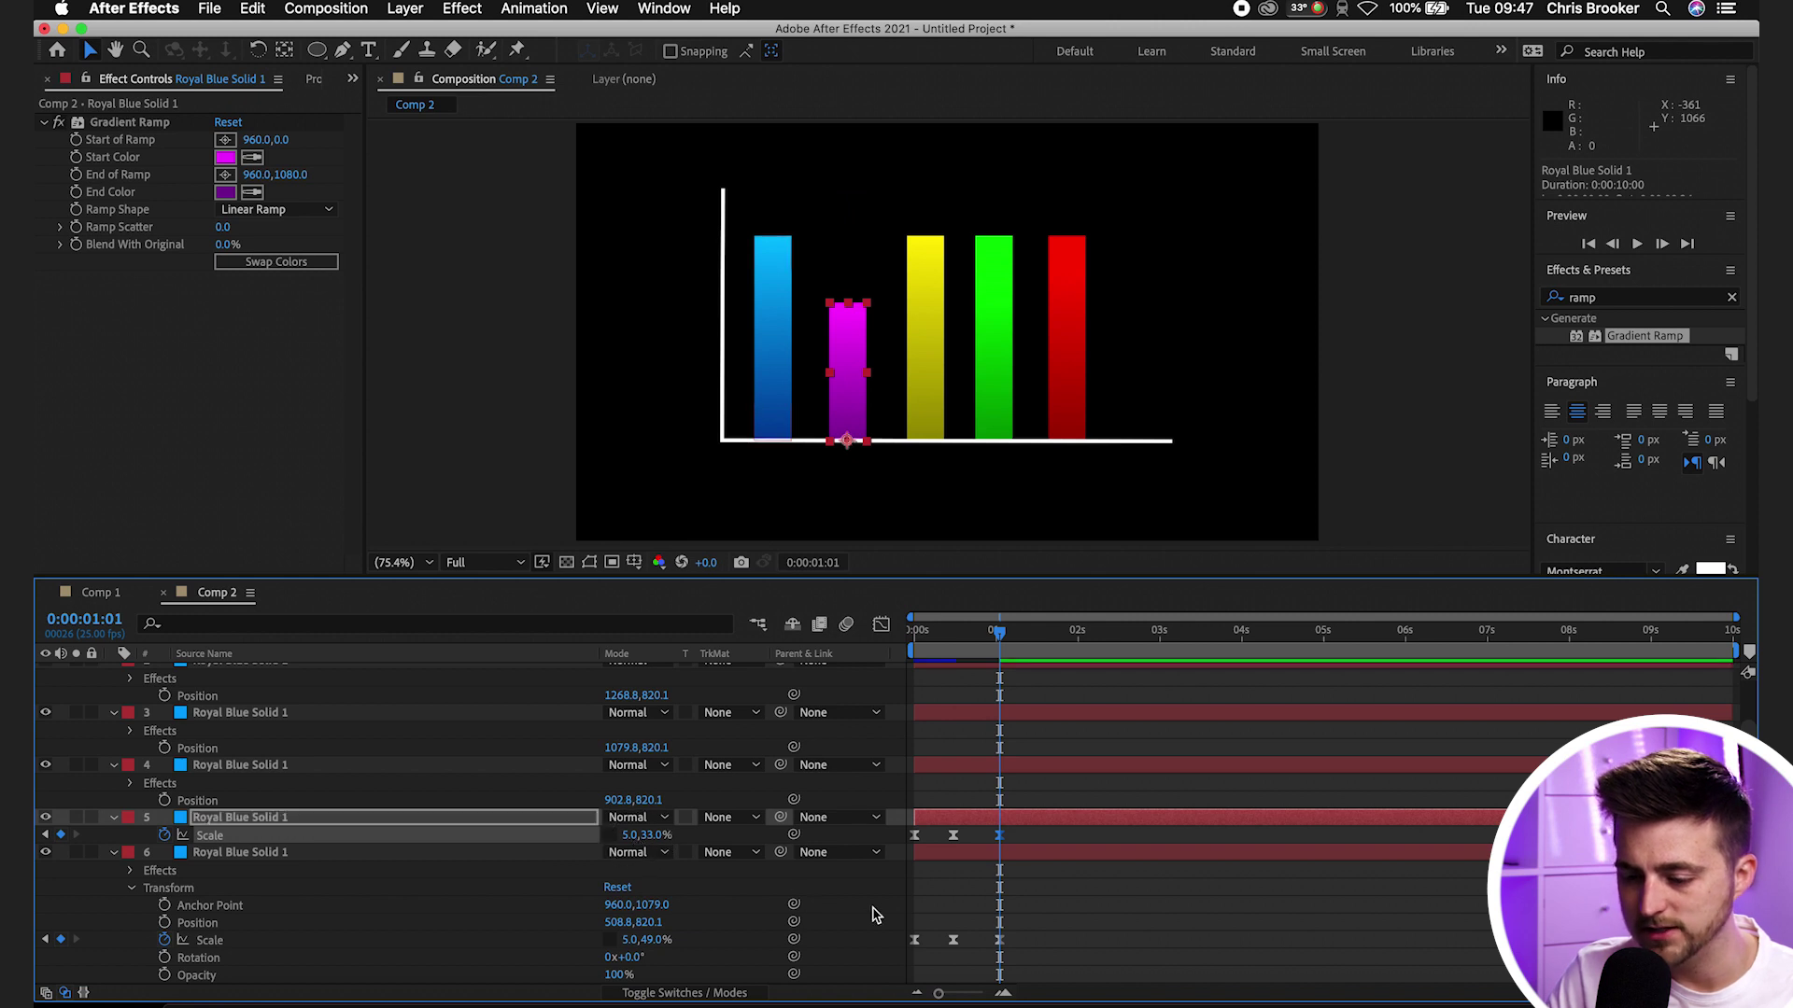
Set the second bar's overshoot Scale height at 0:00:00:12 to 40% and preview the animation
drag(985, 643, 955, 643)
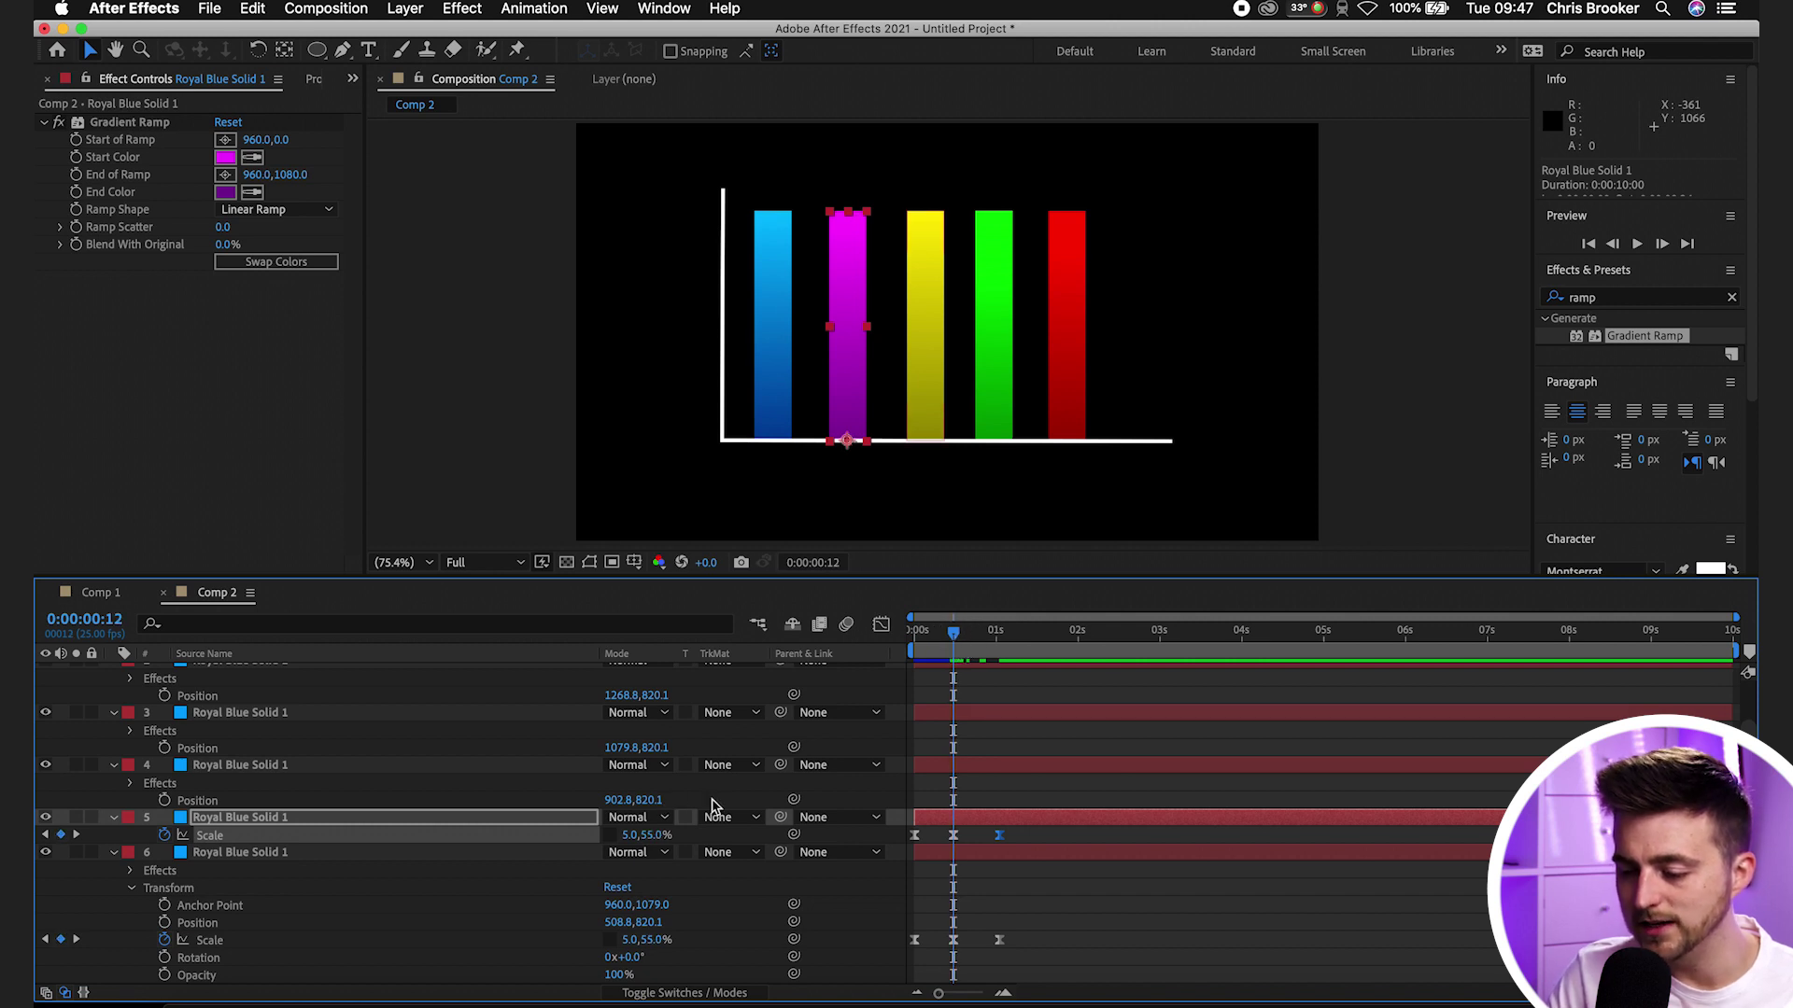
drag(1004, 642, 953, 643)
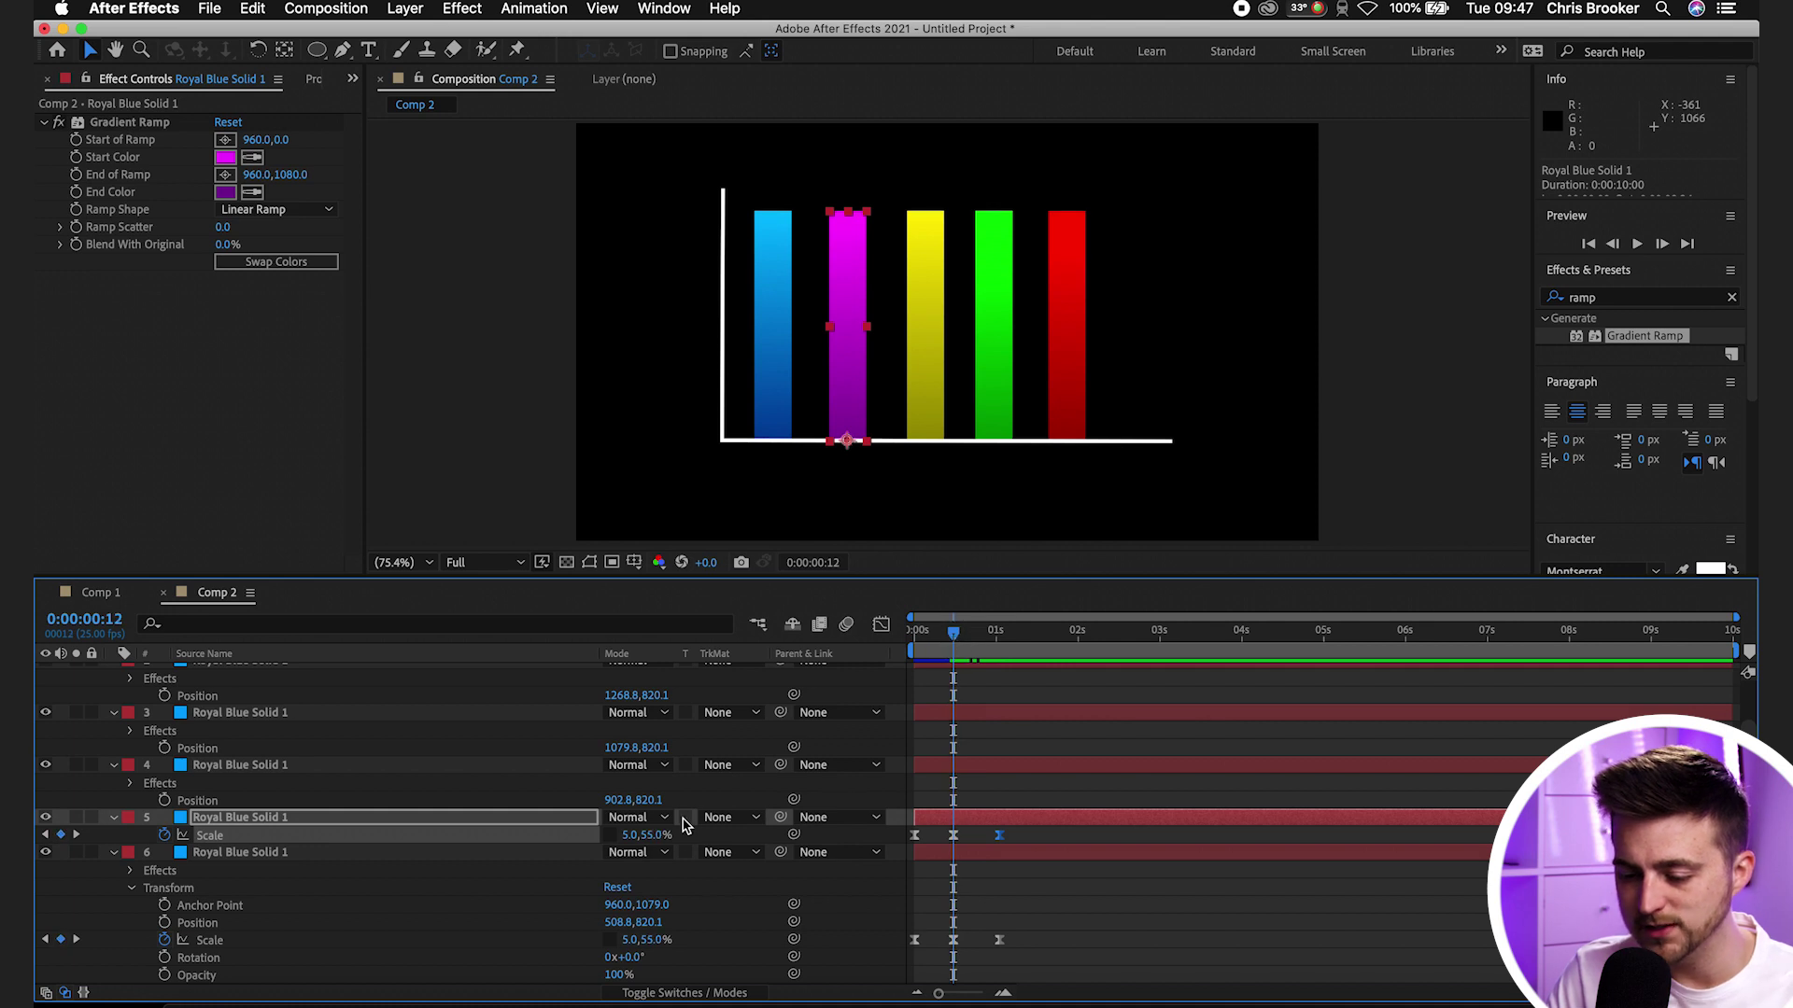
text(40)
key(Return)
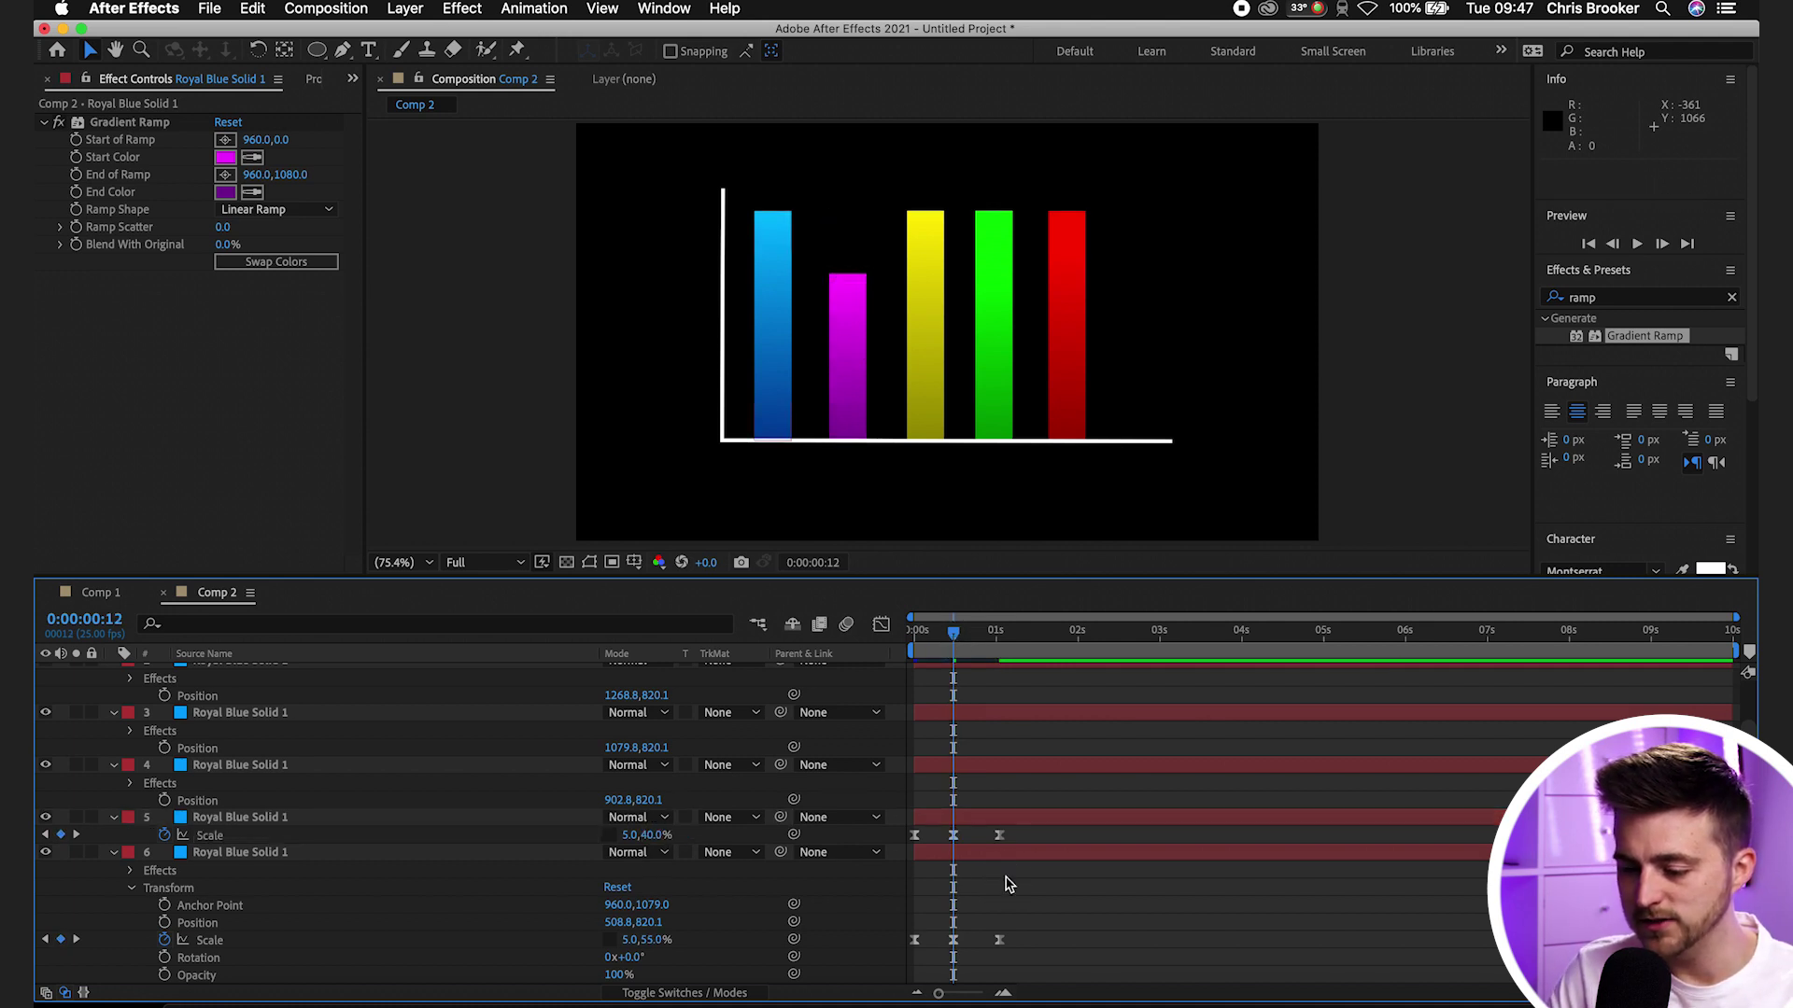
key(Home)
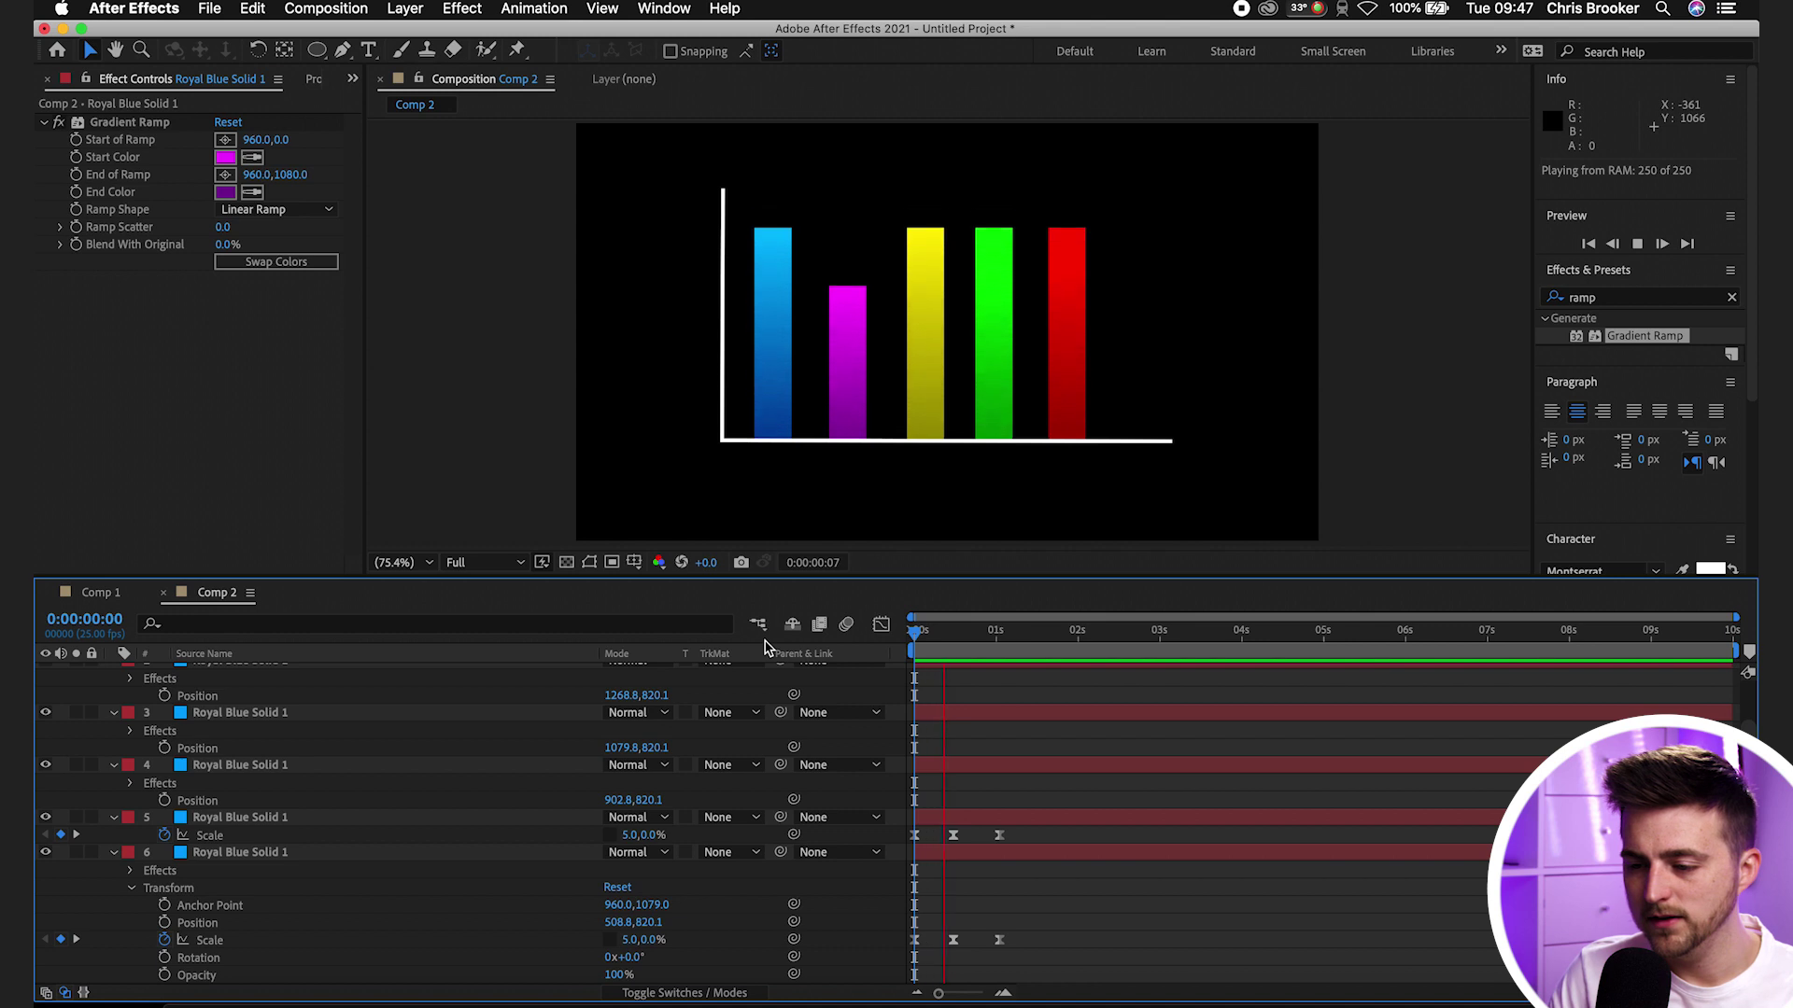
key(space)
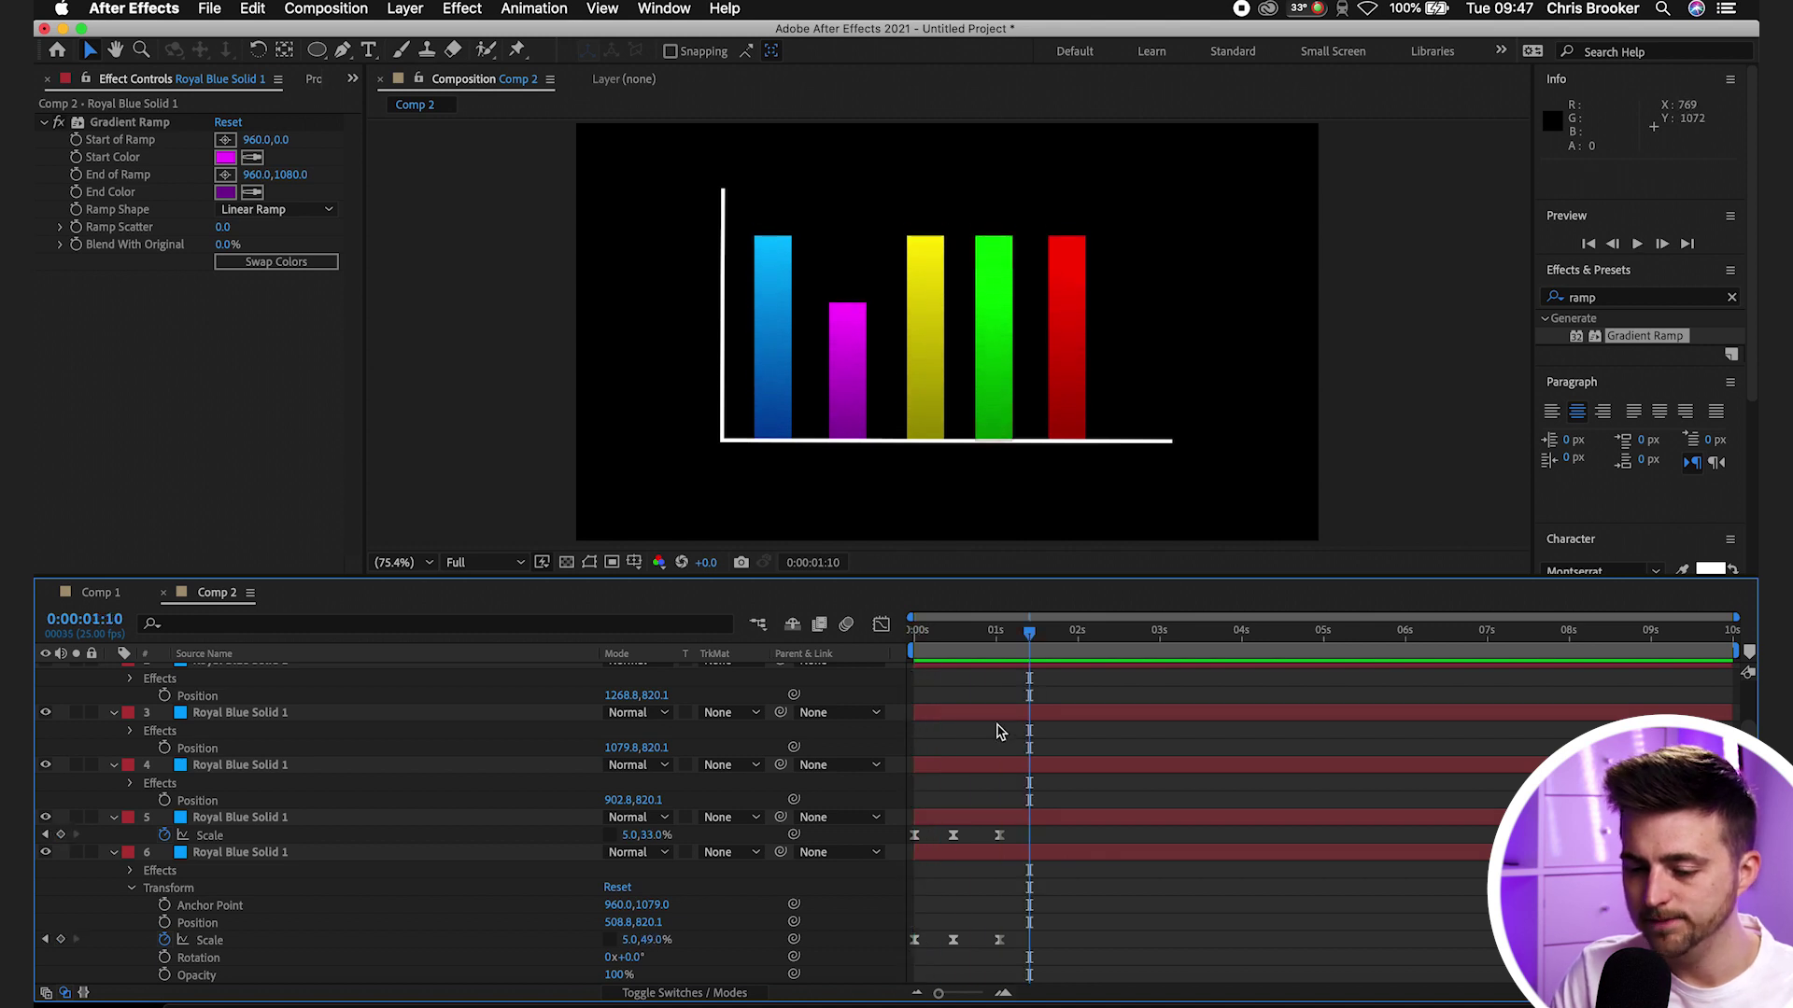
Show the Scale keyframes of the last three bars and set the yellow bar's height to 32% at its overshoot and 21% at its end
click(956, 768)
scroll(961, 760, up, 1)
shift+click(991, 700)
key(s)
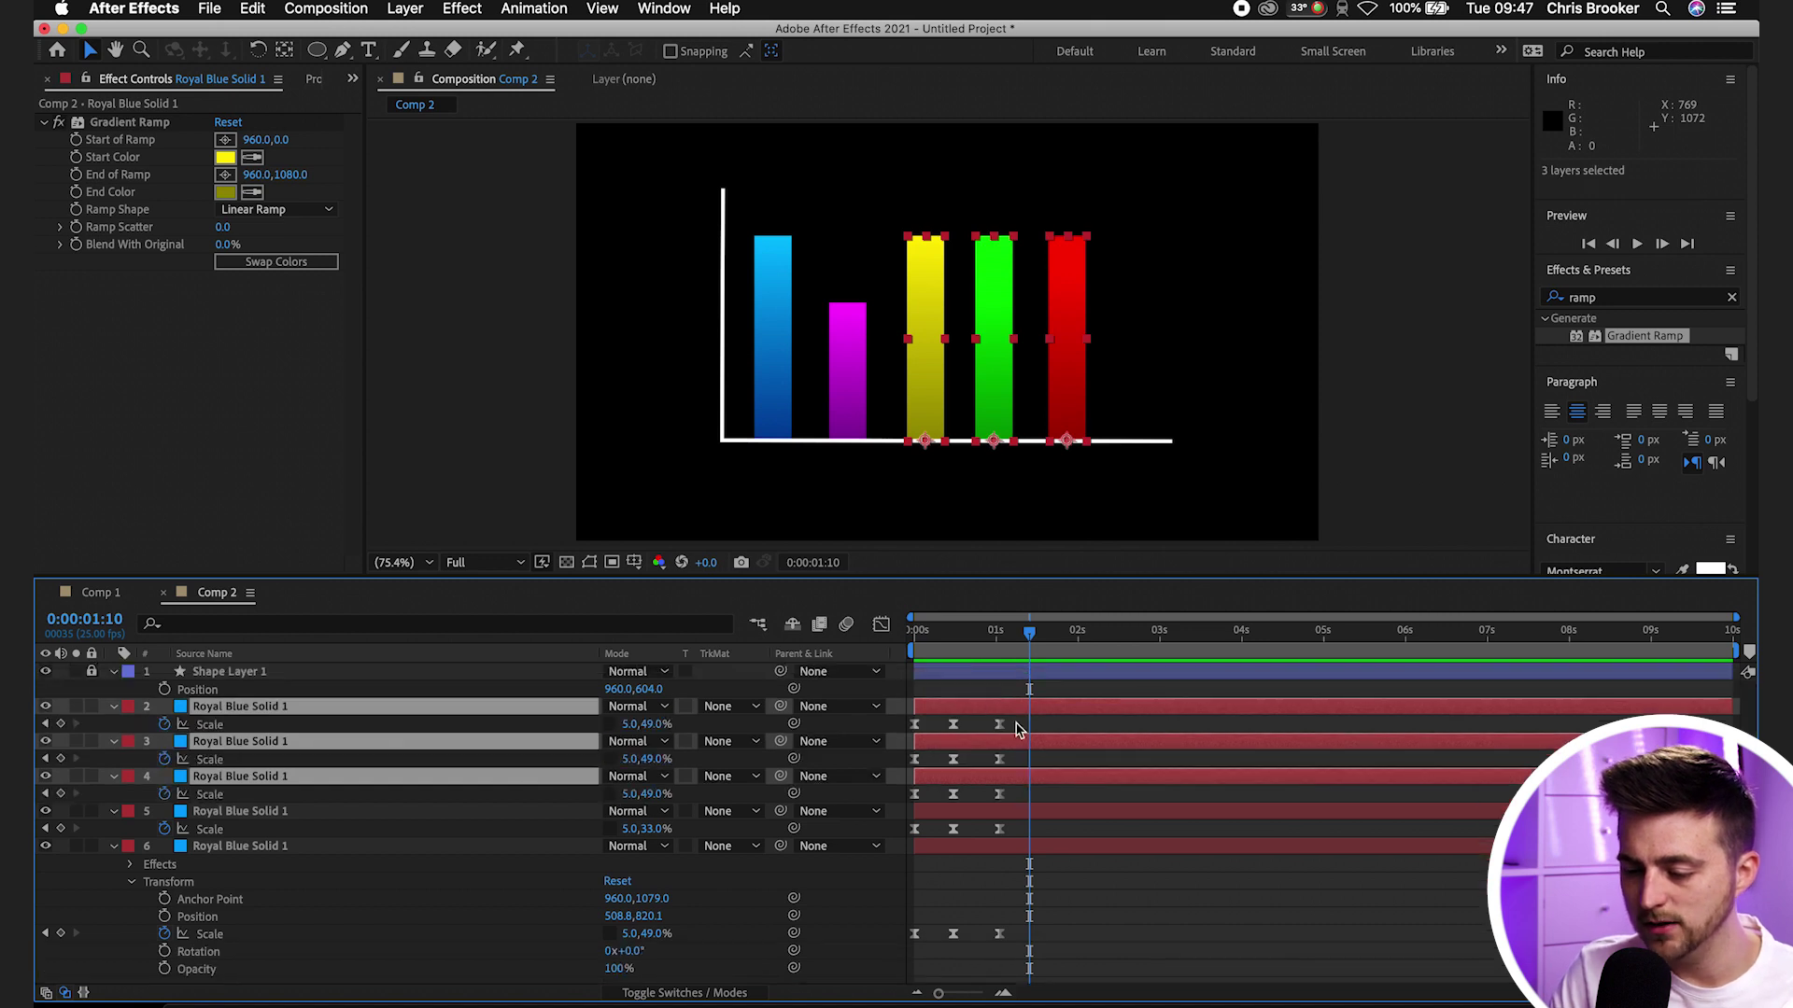
key(j)
key(=)
drag(647, 793, 1228, 724)
Set the green bar's Scale height to 74% at the overshoot keyframe and 58% at the final keyframe
key(j)
click(660, 758)
click(997, 630)
key(j)
Set the red bar's Scale height to 8% at the overshoot keyframe and 7% at the final keyframe
click(373, 705)
key(k)
drag(656, 724, 621, 733)
click(992, 633)
key(F2)
Preview the bars growing to their different heights from the start of the composition
key(Home)
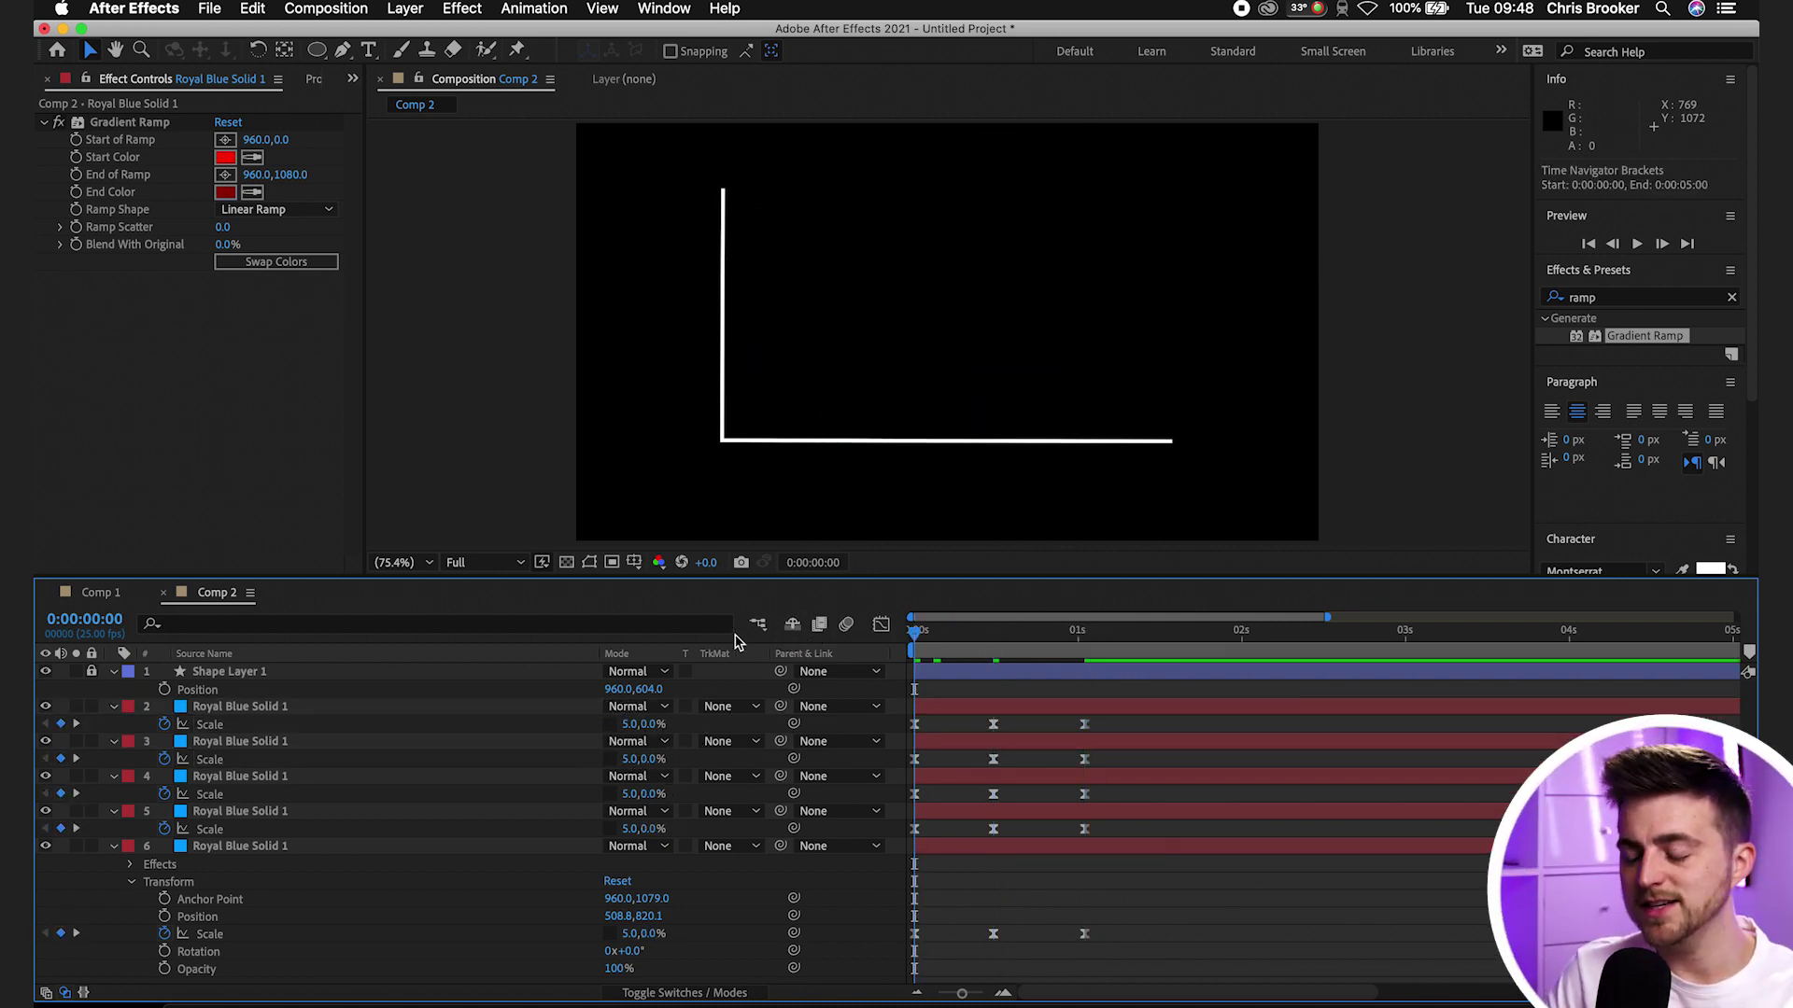
key(space)
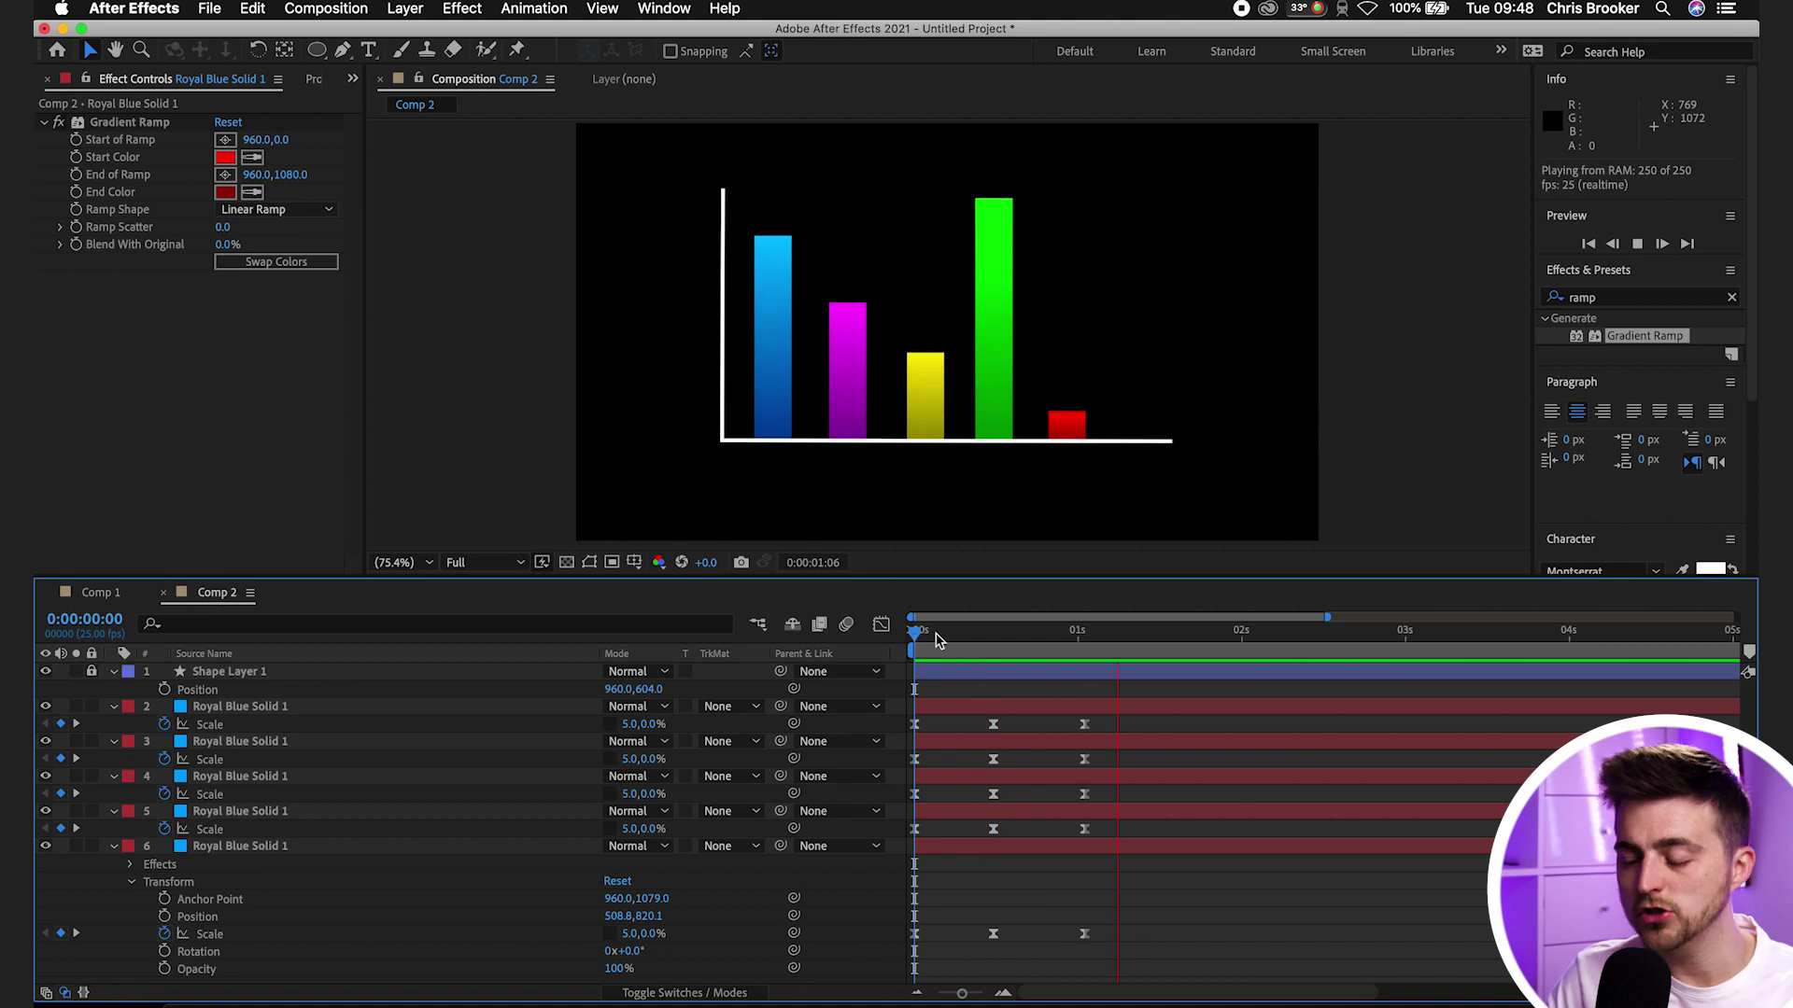
key(space)
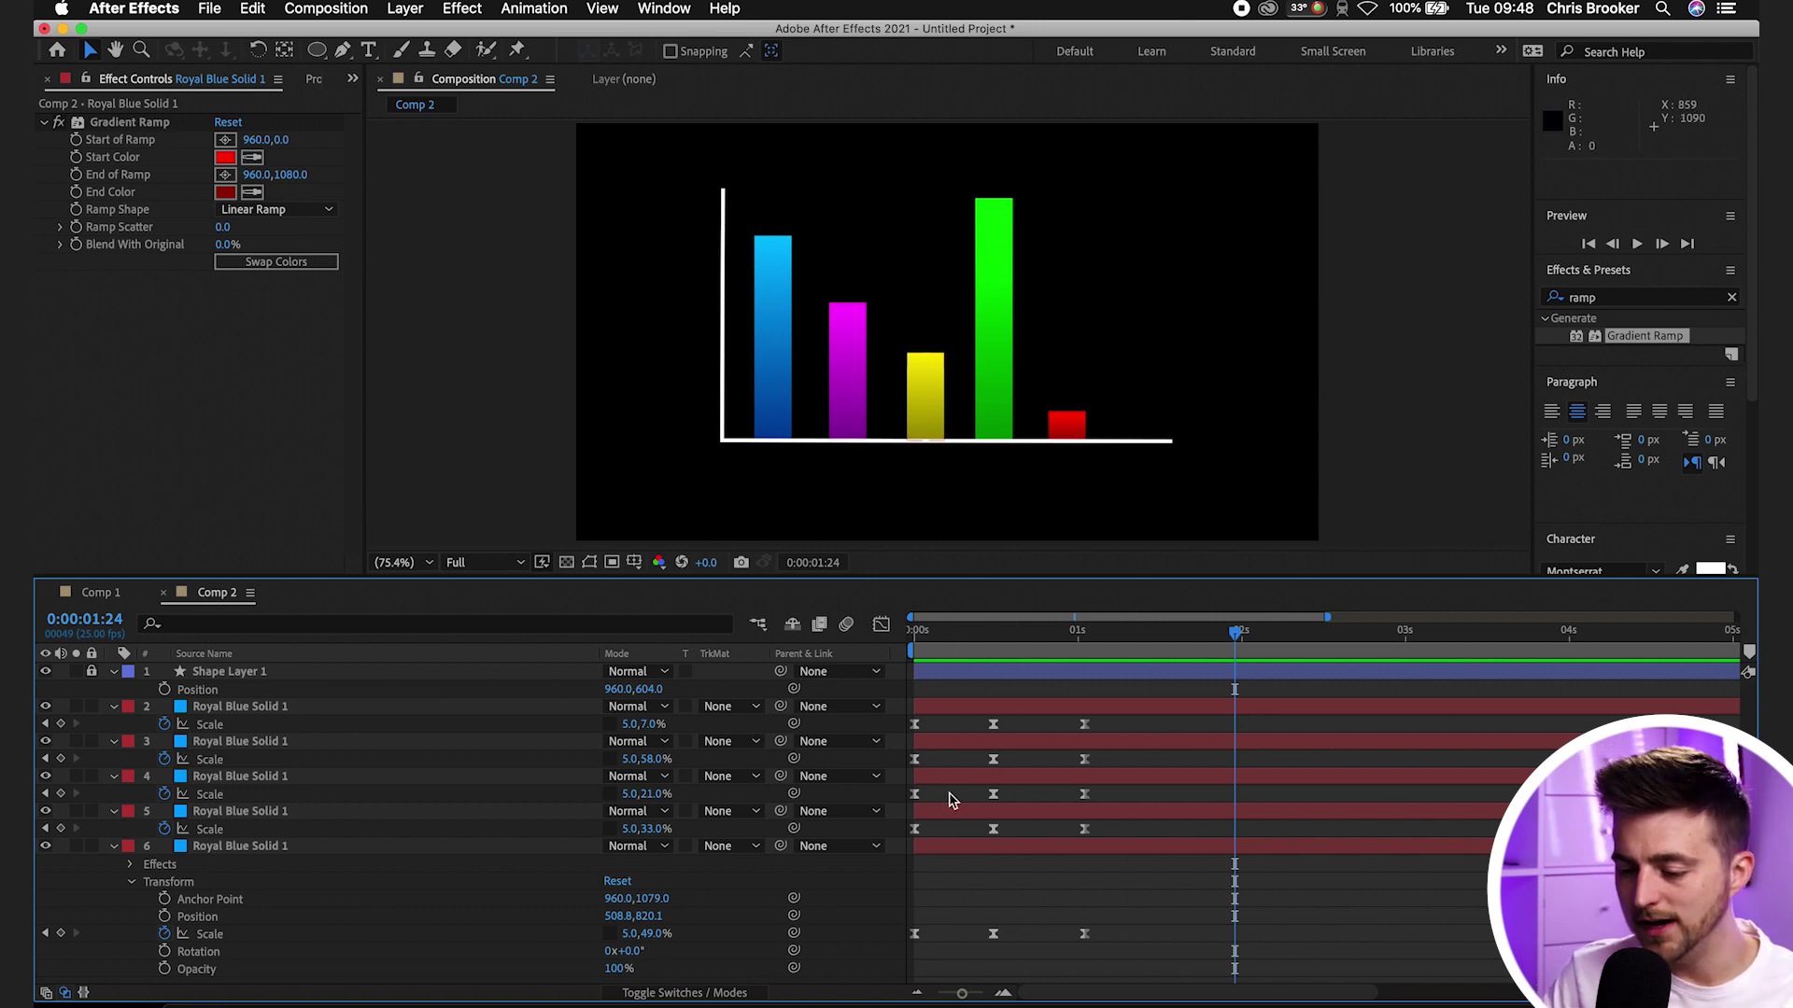
Shift the second bar's layer to start at 0:00:01:01 and preview the delayed growth
click(983, 852)
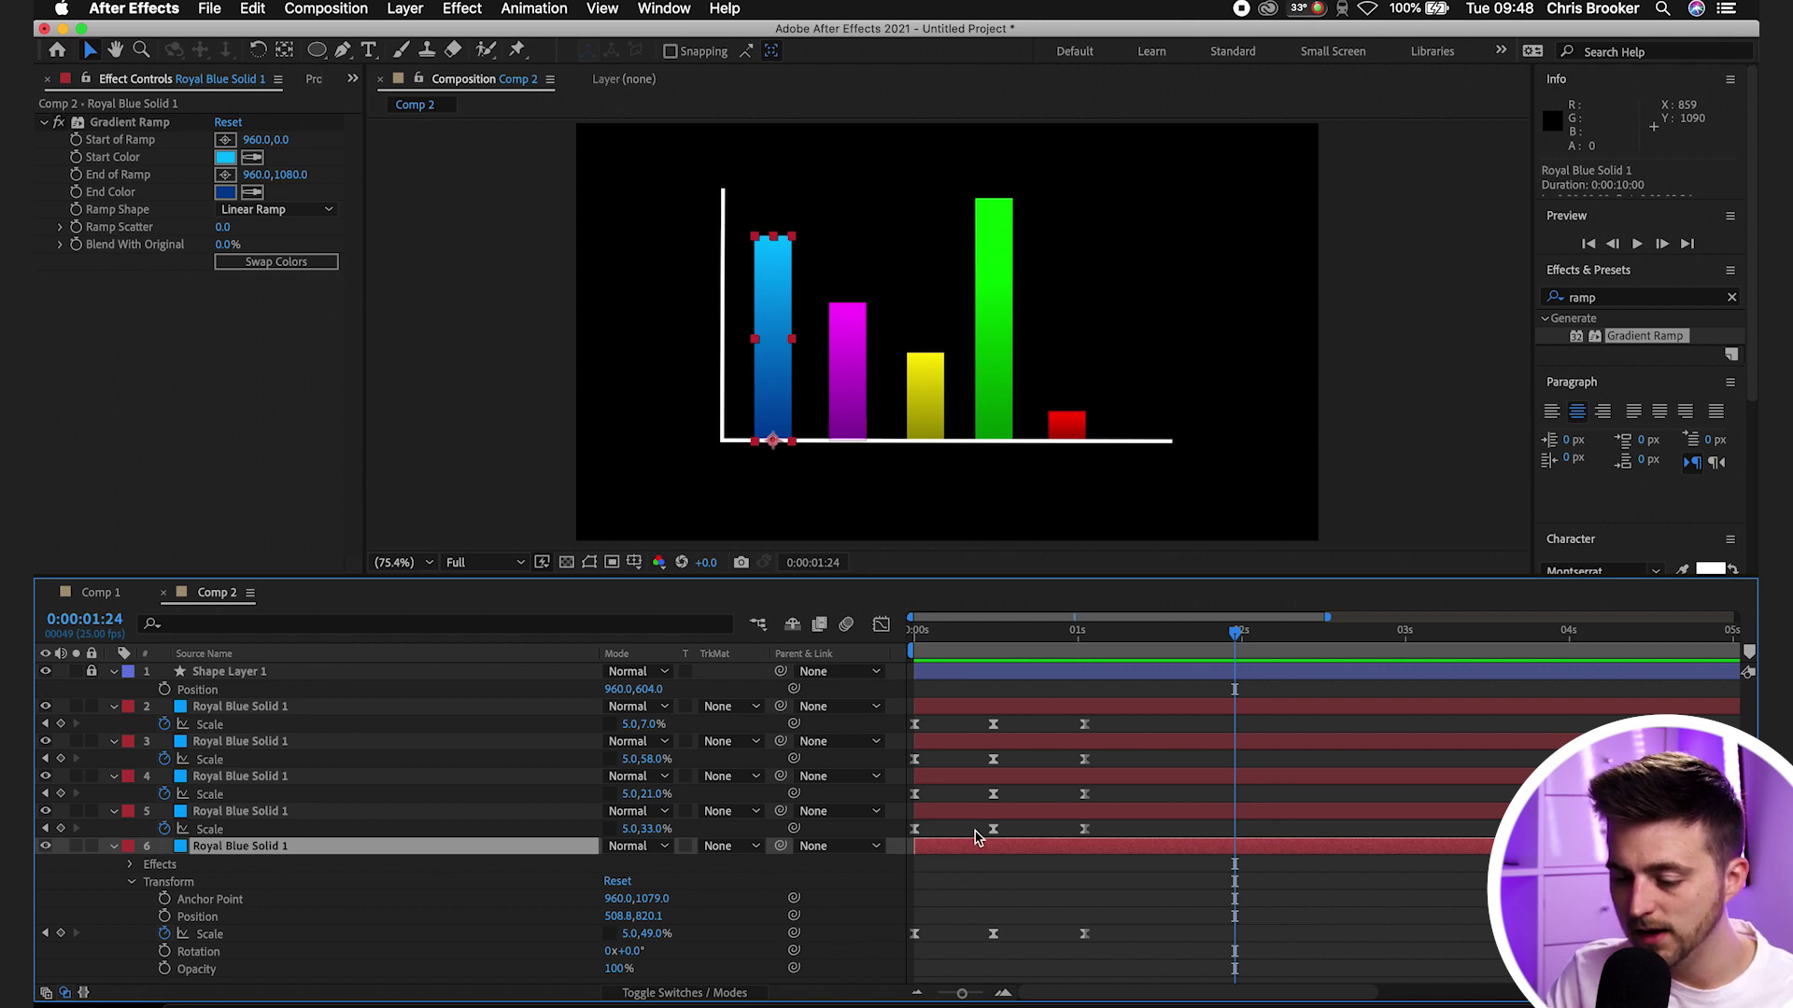
drag(1080, 645, 1083, 764)
drag(938, 812, 1110, 817)
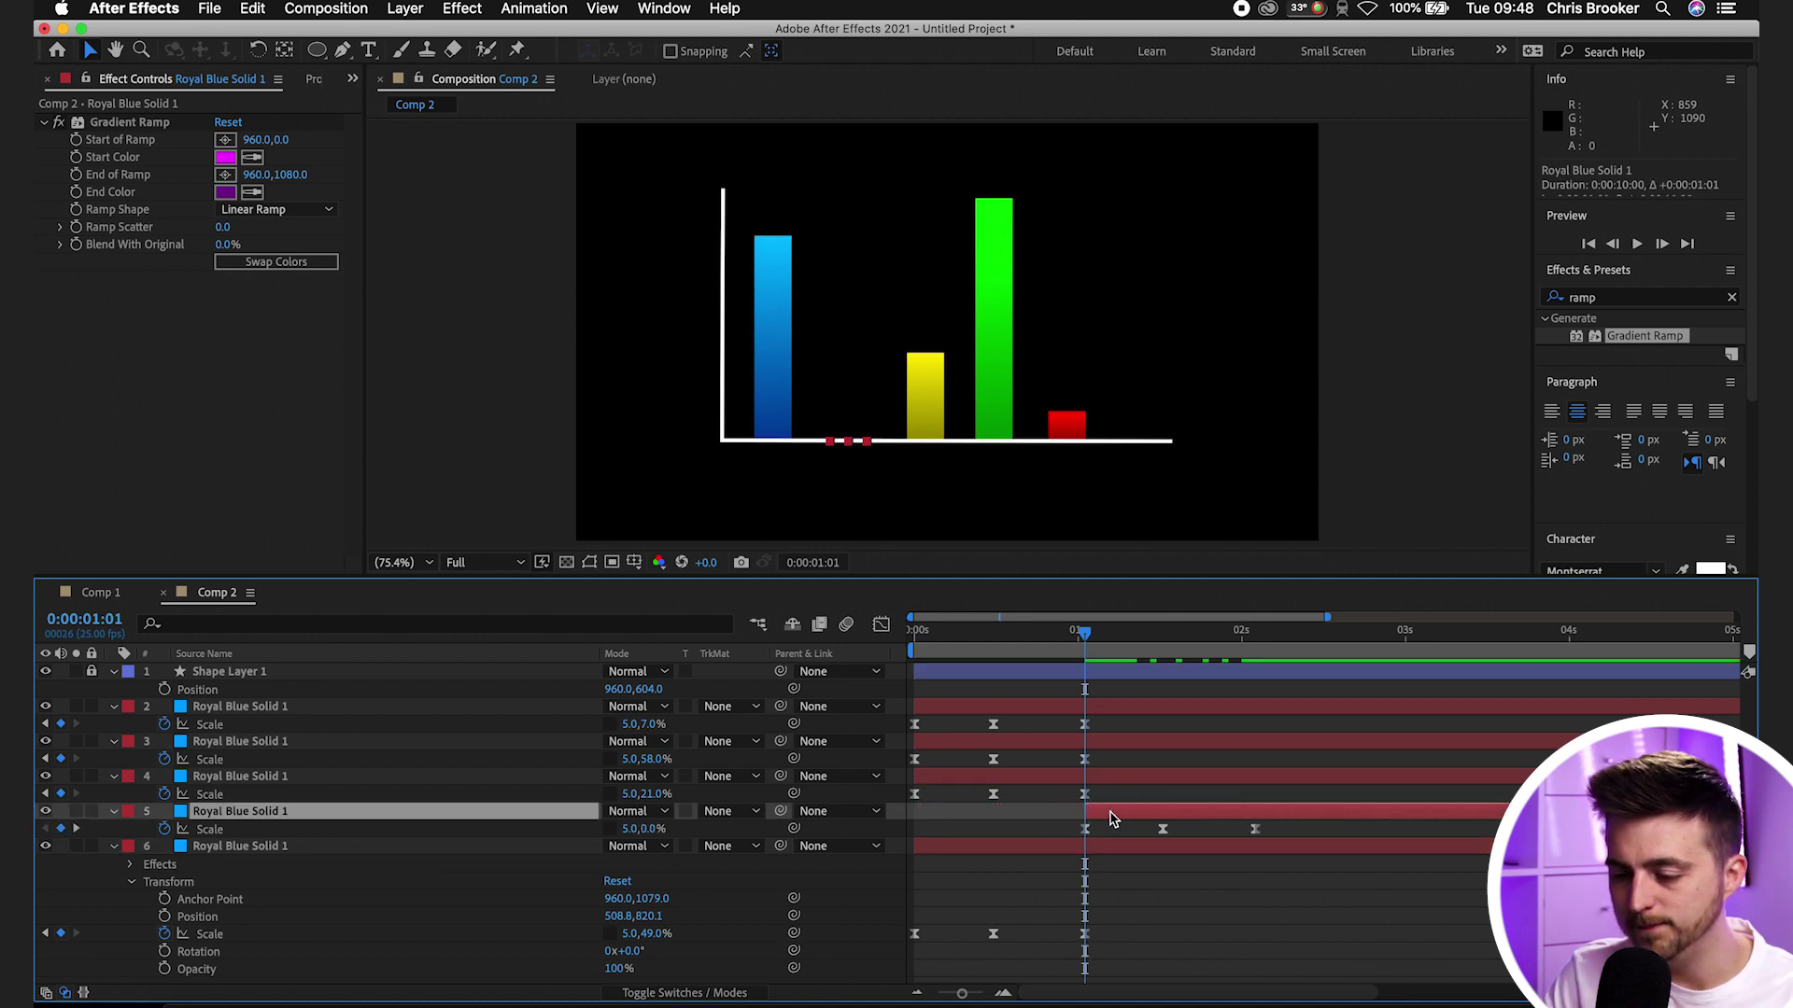
drag(1064, 641, 541, 715)
key(space)
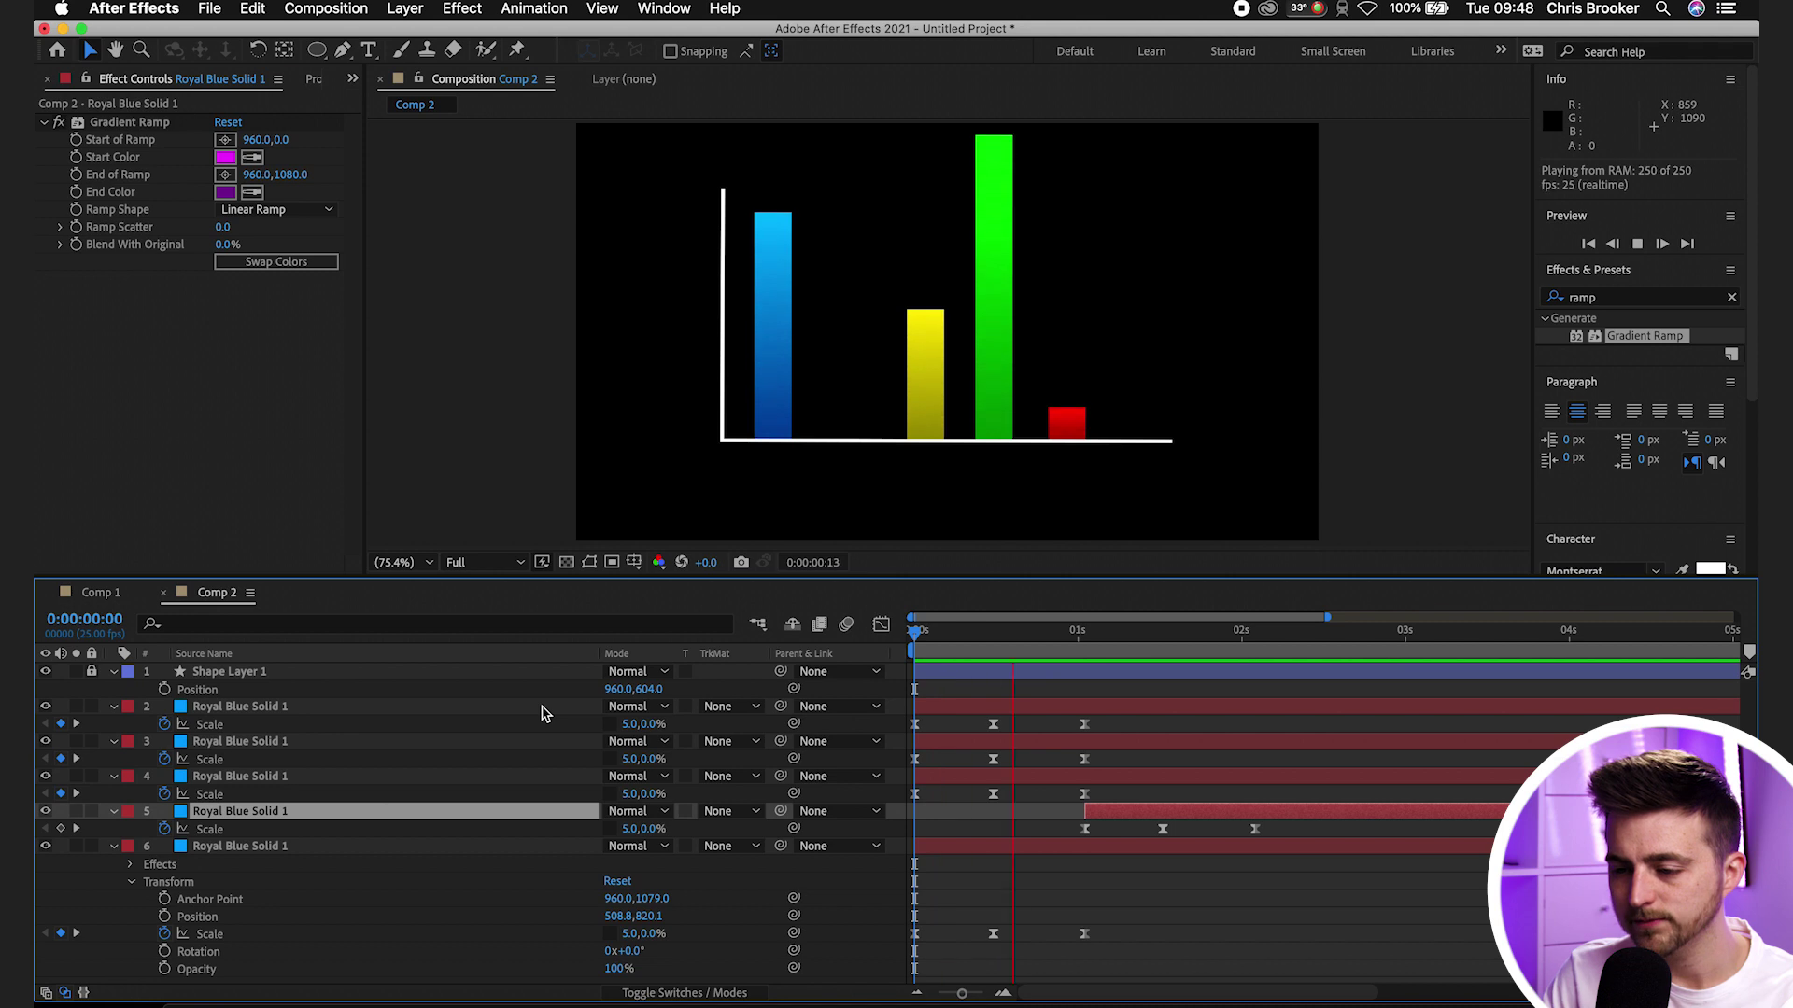
key(space)
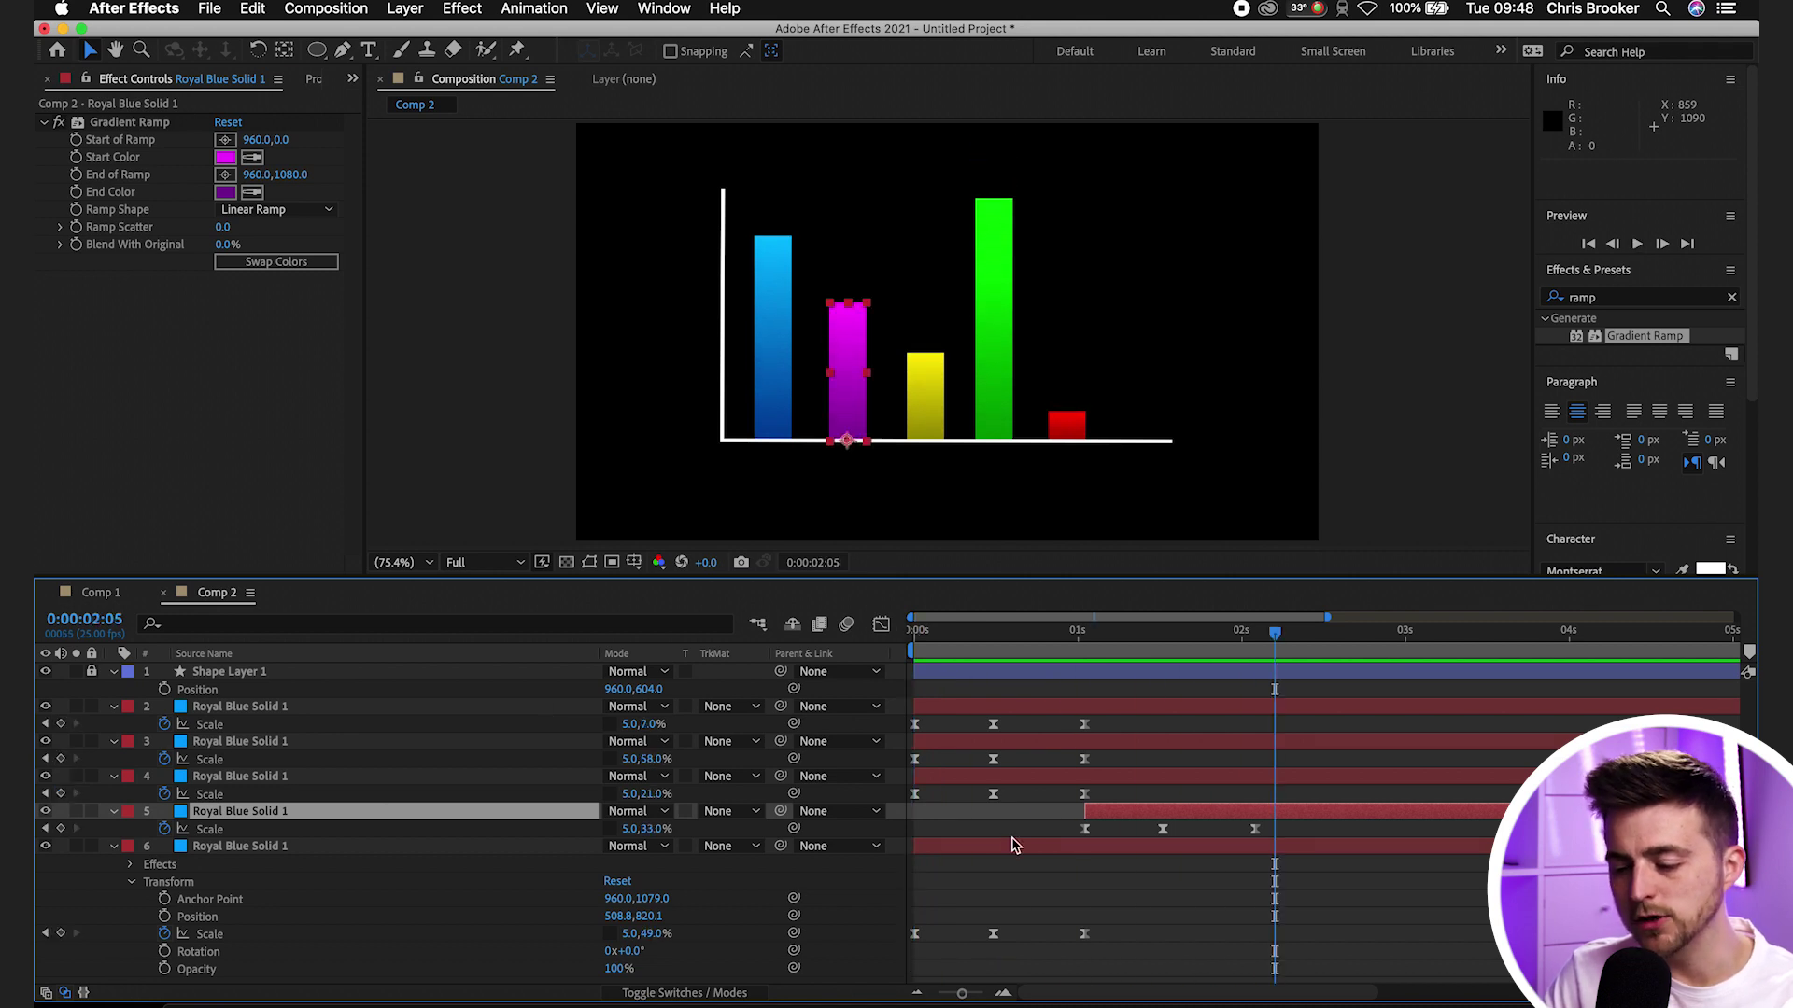
Move the second bar's layer to start at 0:00:00:12 and preview the timing from the beginning
drag(1128, 651, 993, 641)
drag(1173, 809, 1045, 820)
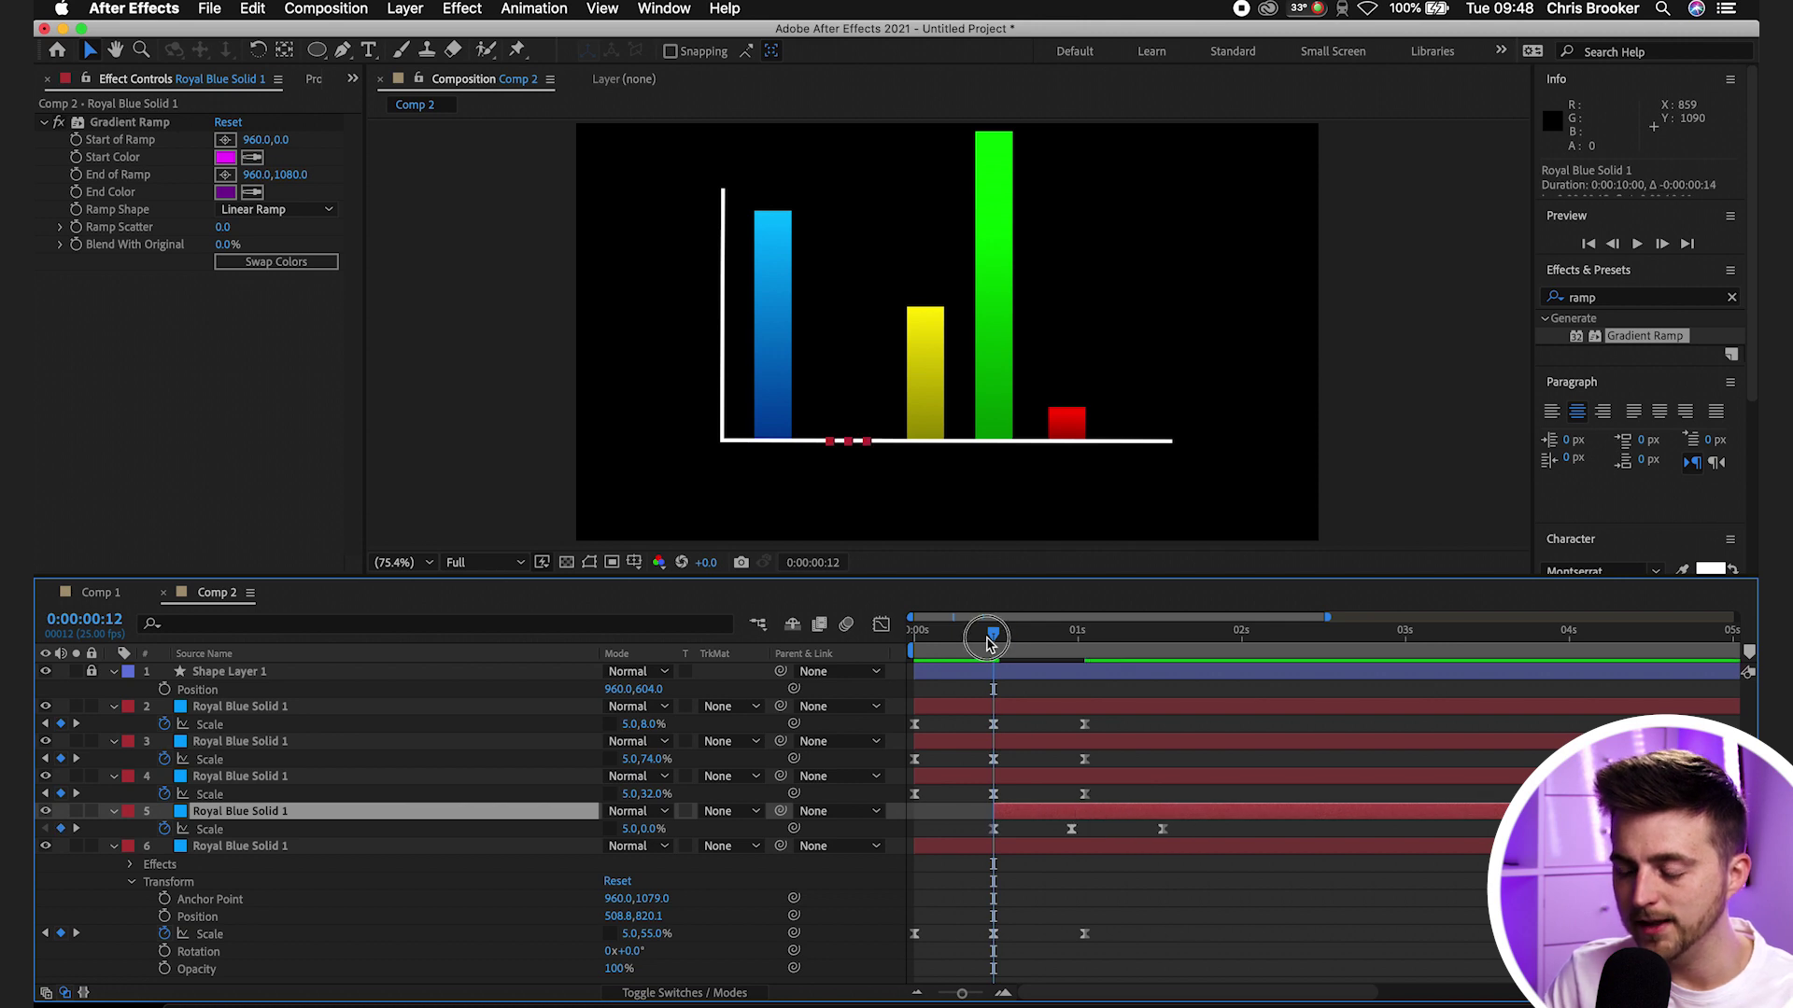
key(Home)
key(space)
key(space)
Stagger the third, fourth and fifth bars' layers in sequence, starting the fourth at 0:00:01:11 and the fifth at 0:00:01:23
drag(982, 777, 1115, 784)
drag(981, 740, 1220, 755)
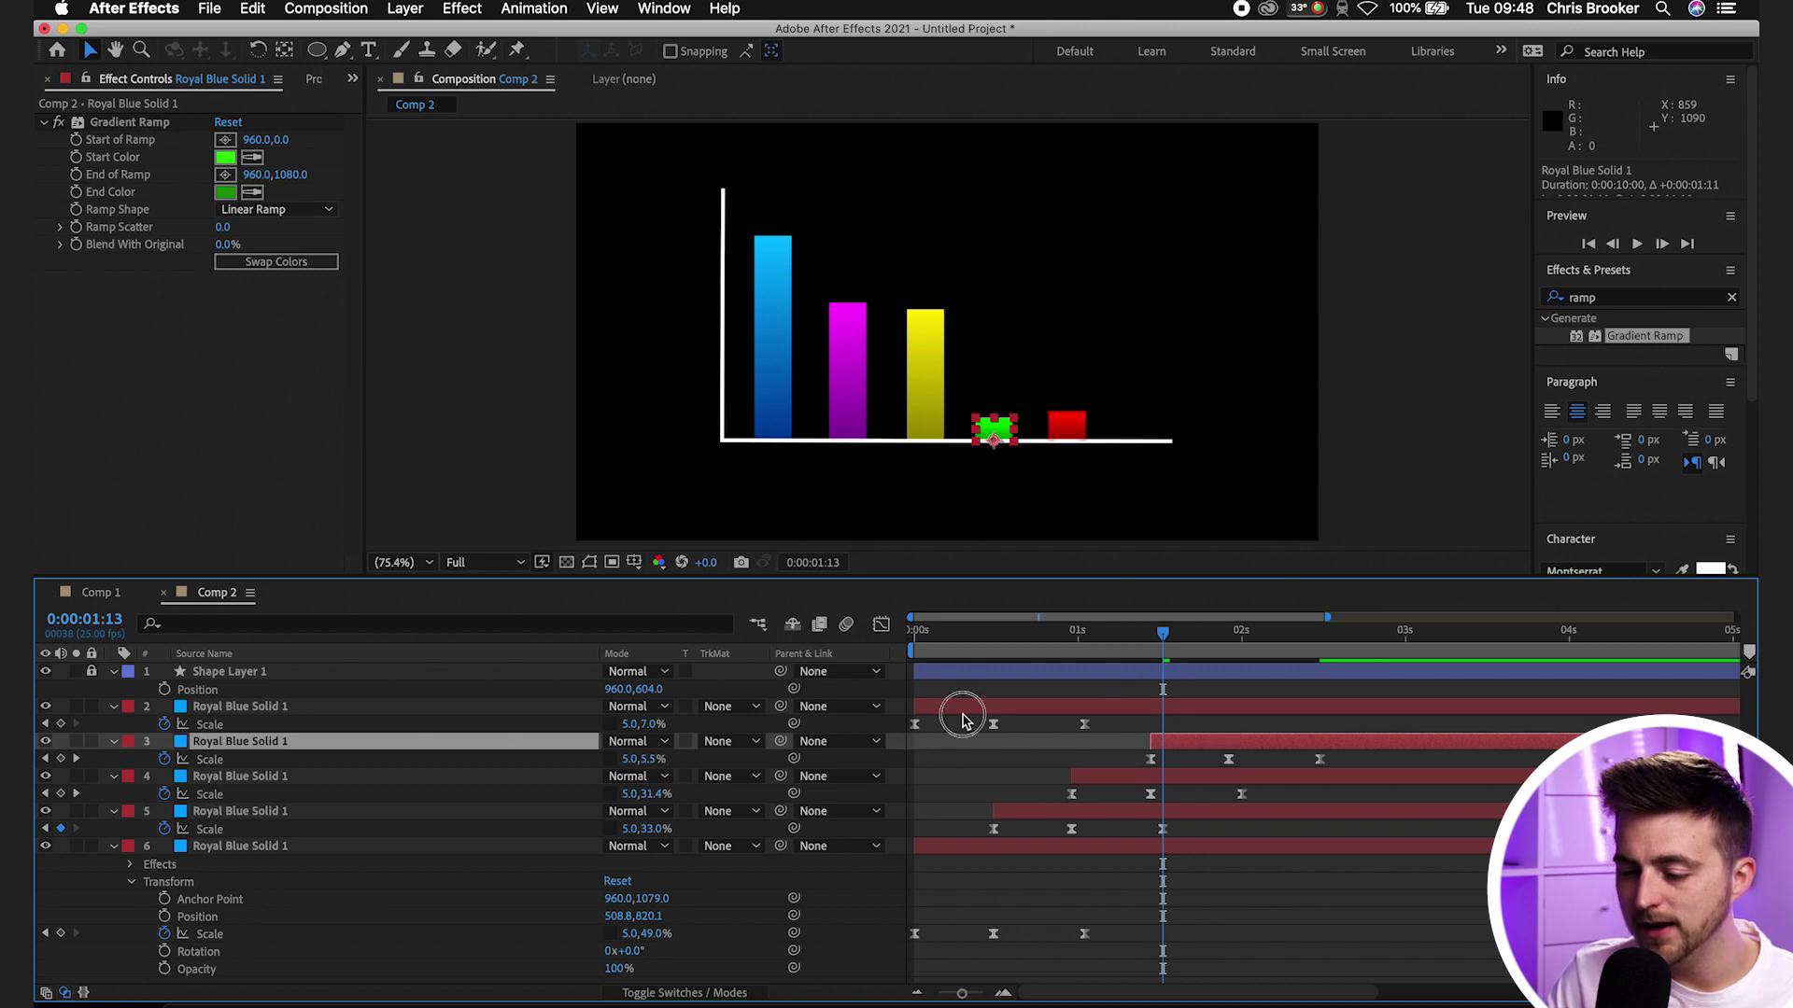
drag(962, 707, 1275, 710)
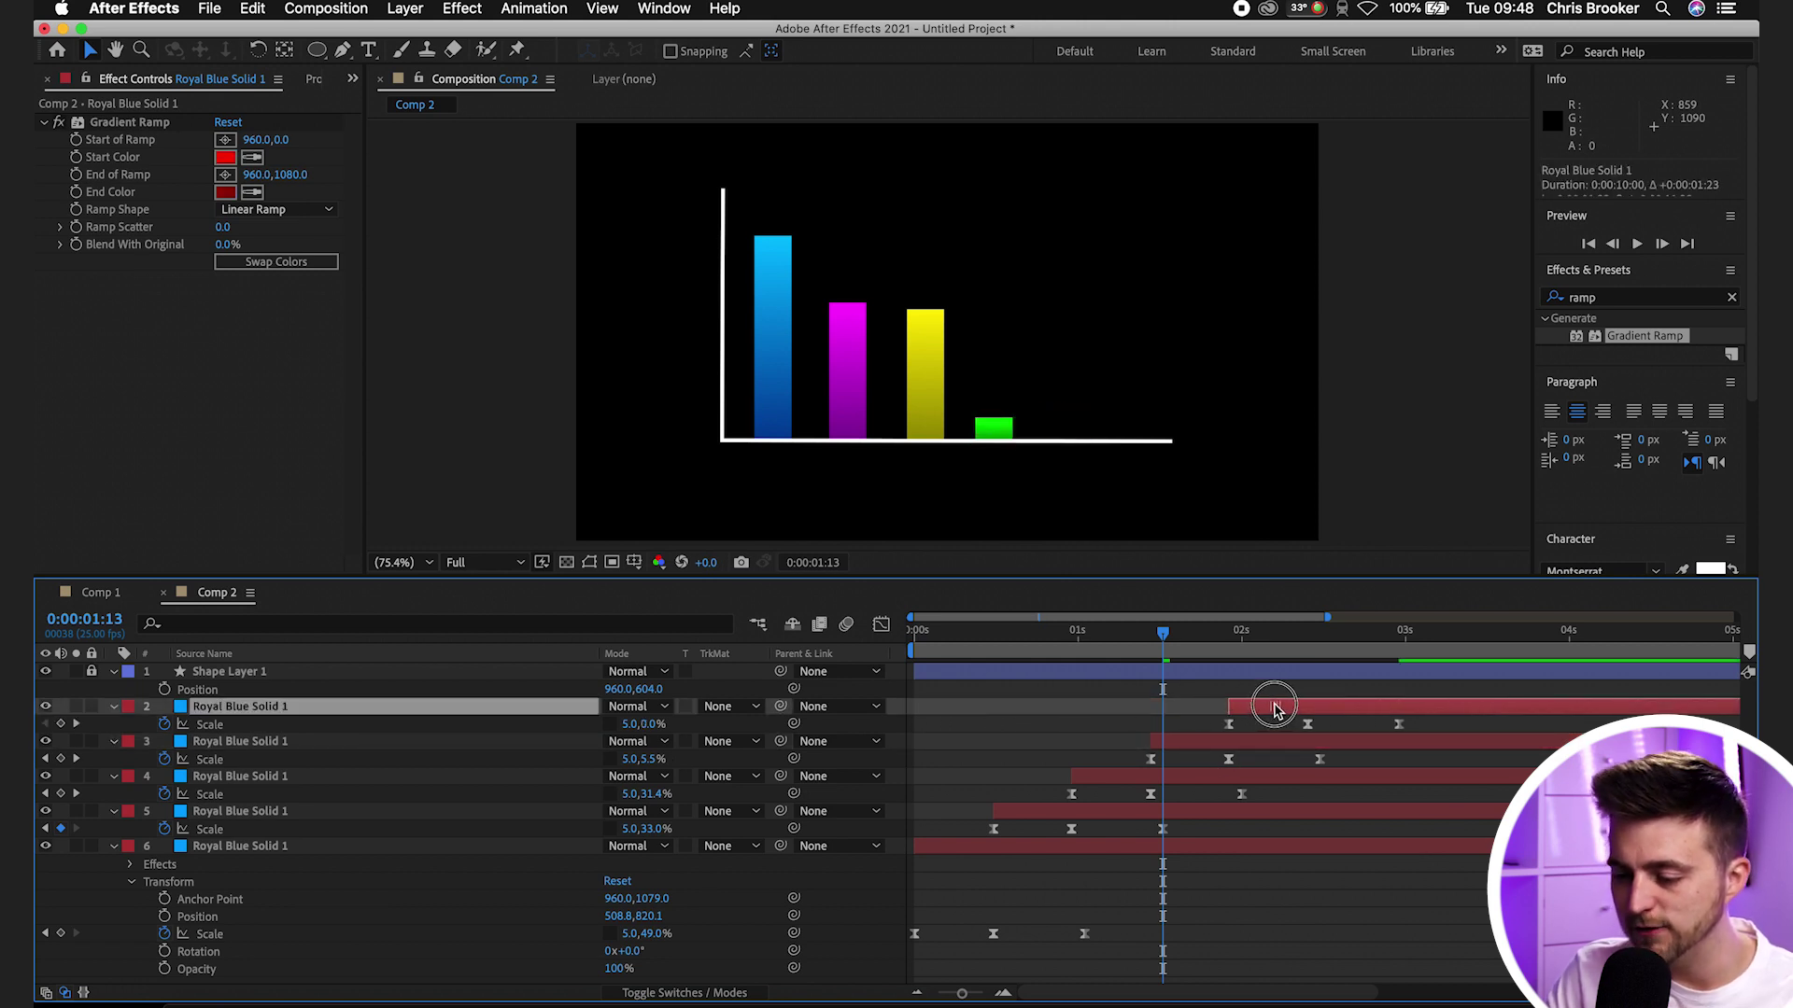
Preview the staggered bar animation from the start and collapse the bar layers' properties
drag(999, 633, 761, 644)
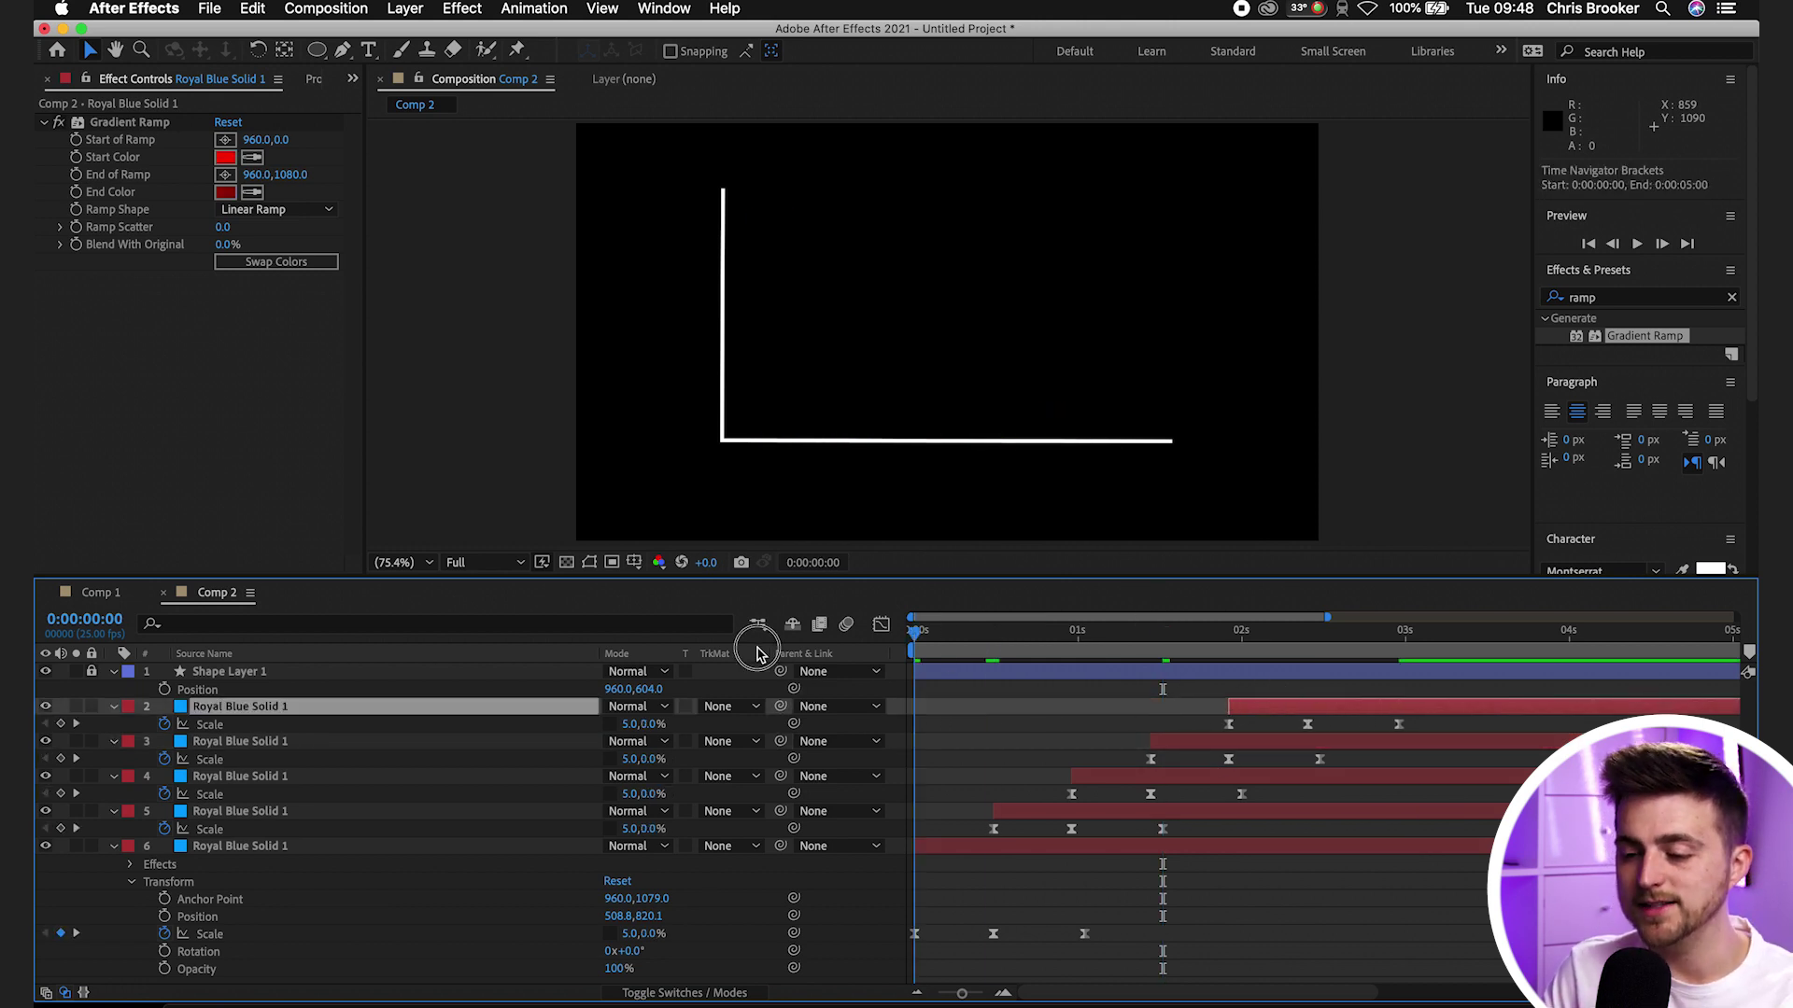
key(space)
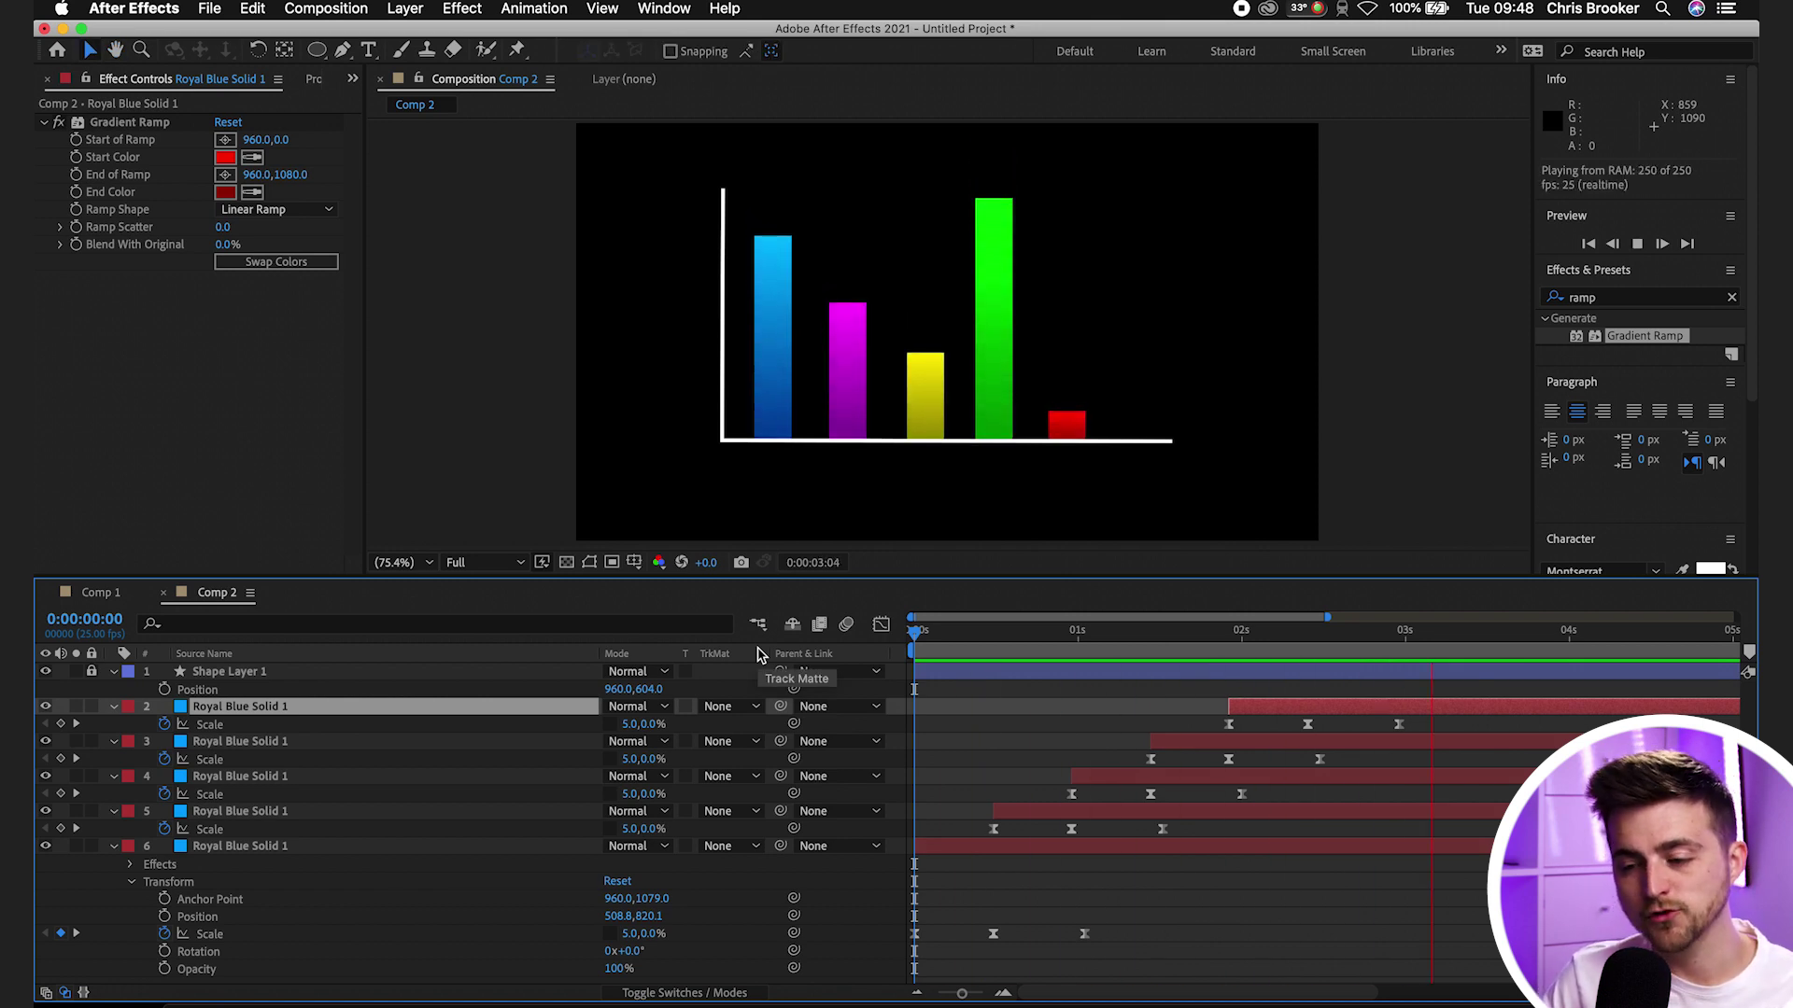
key(u)
key(space)
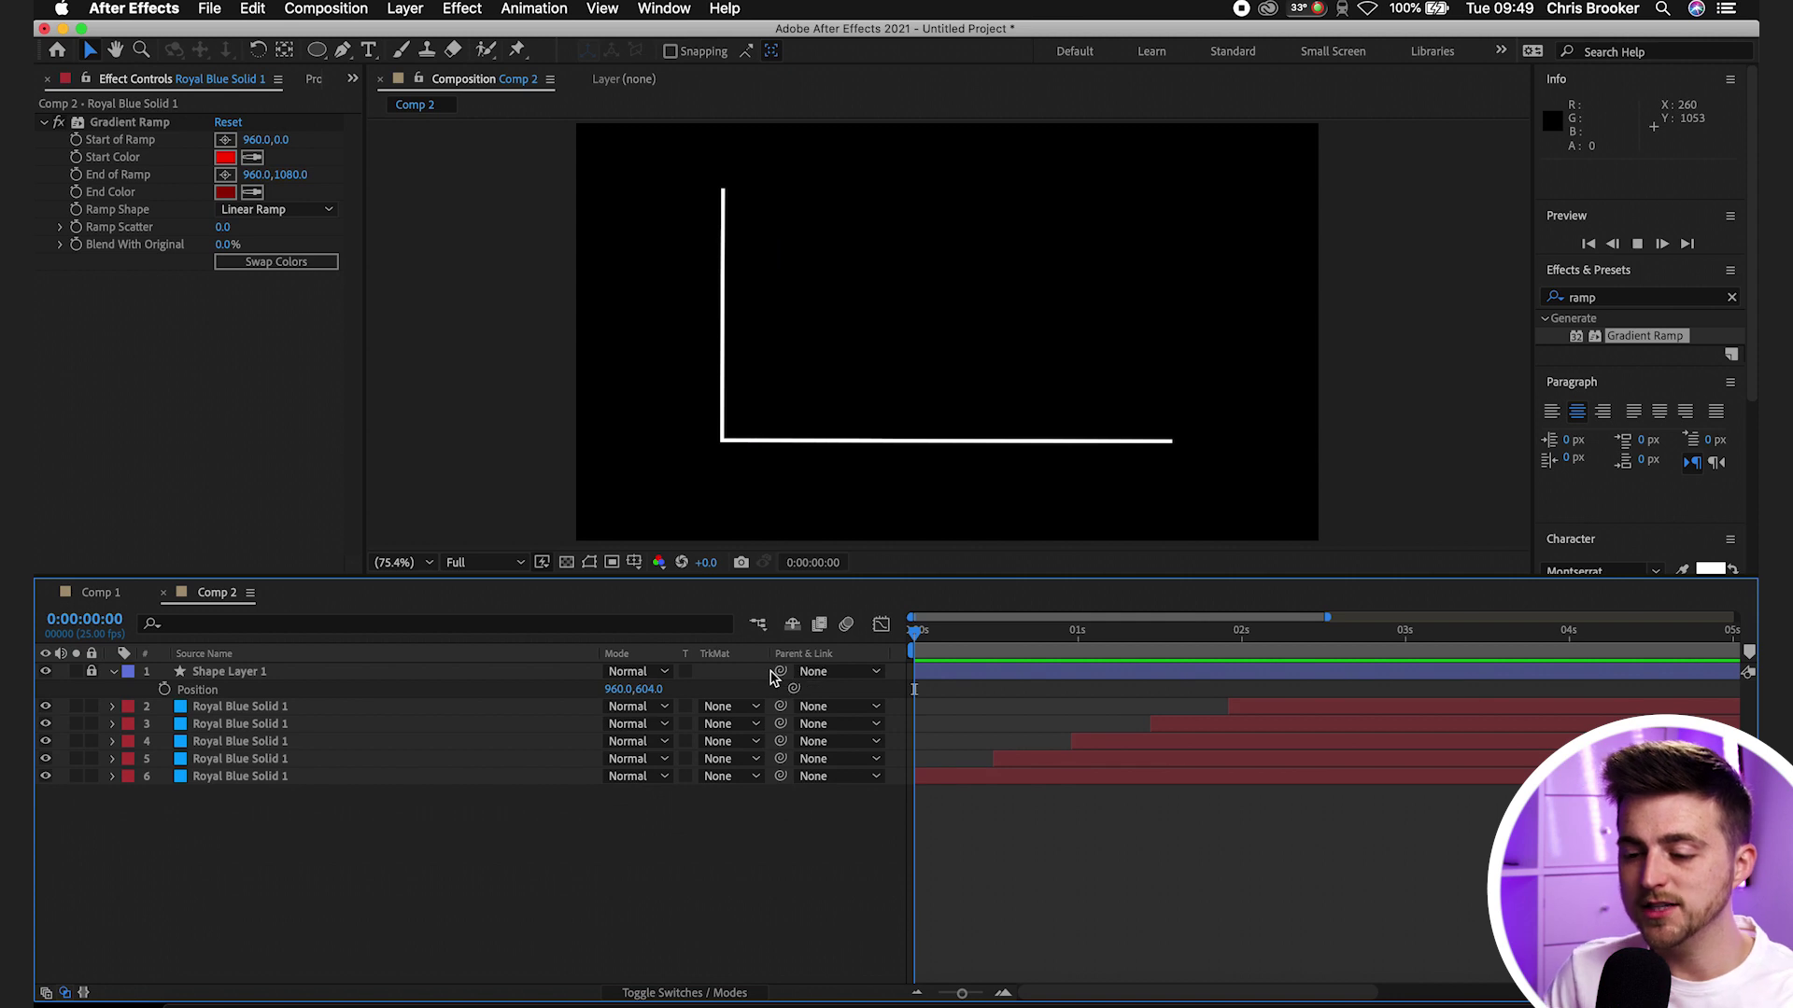
key(space)
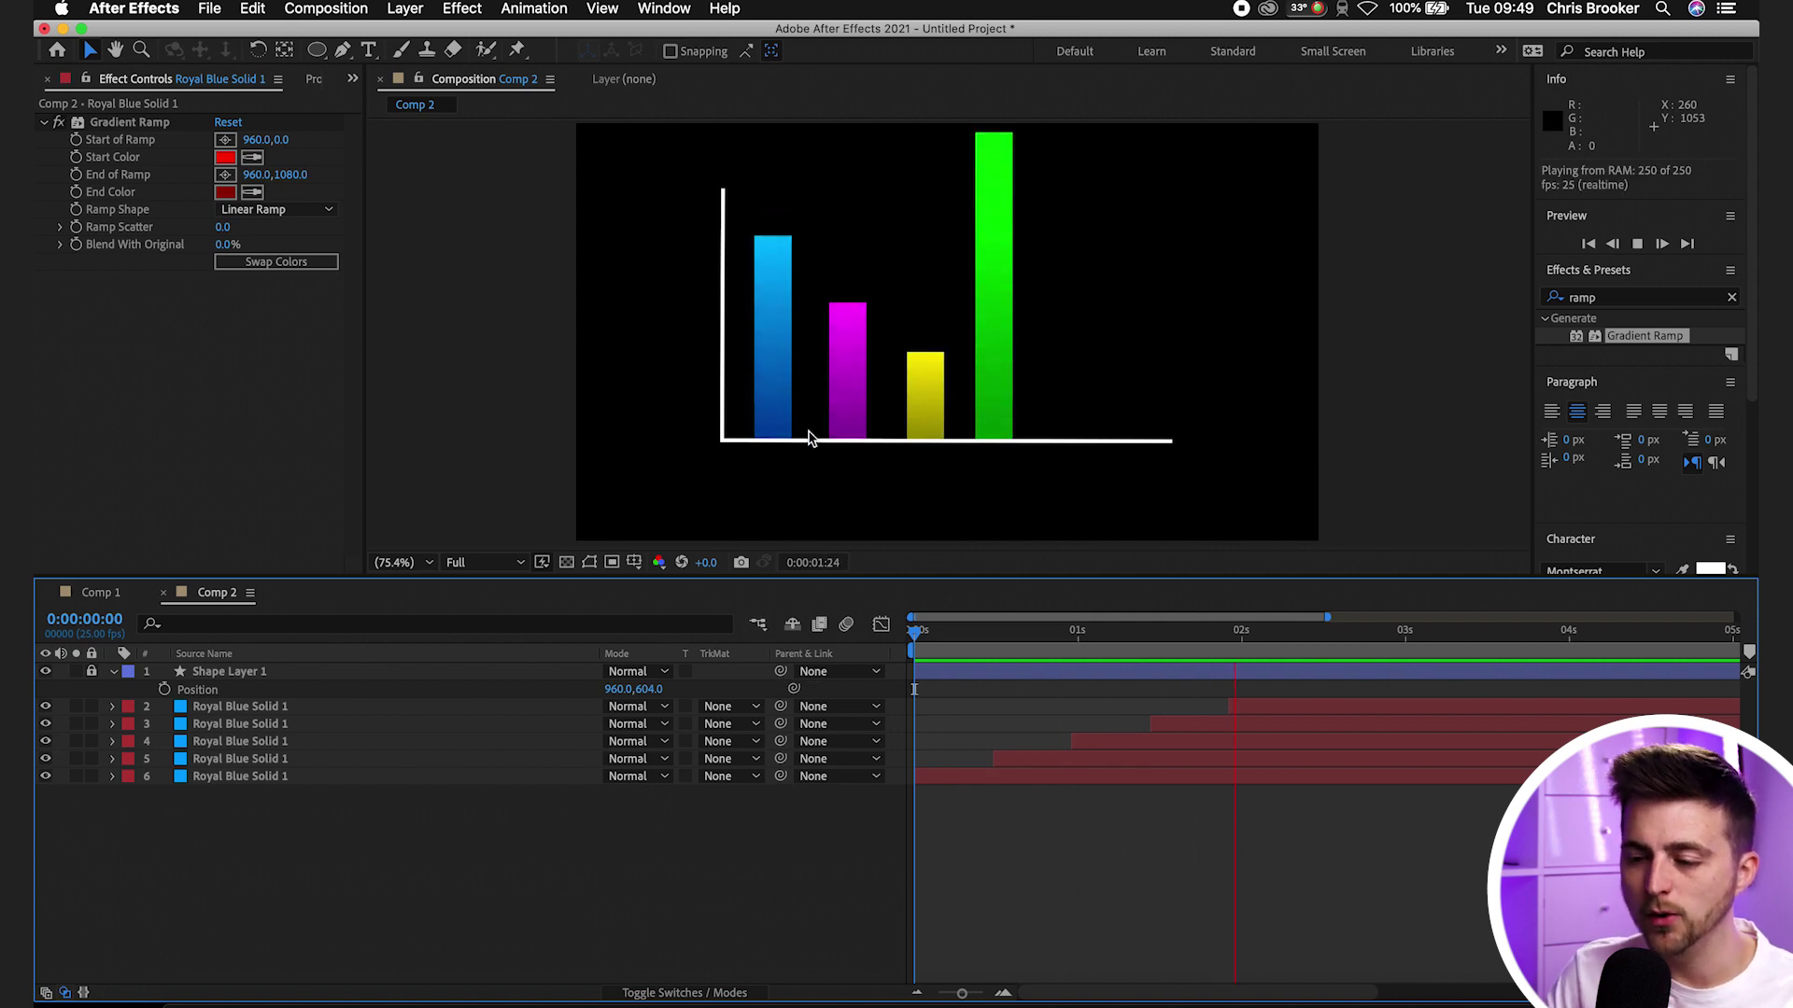
key(space)
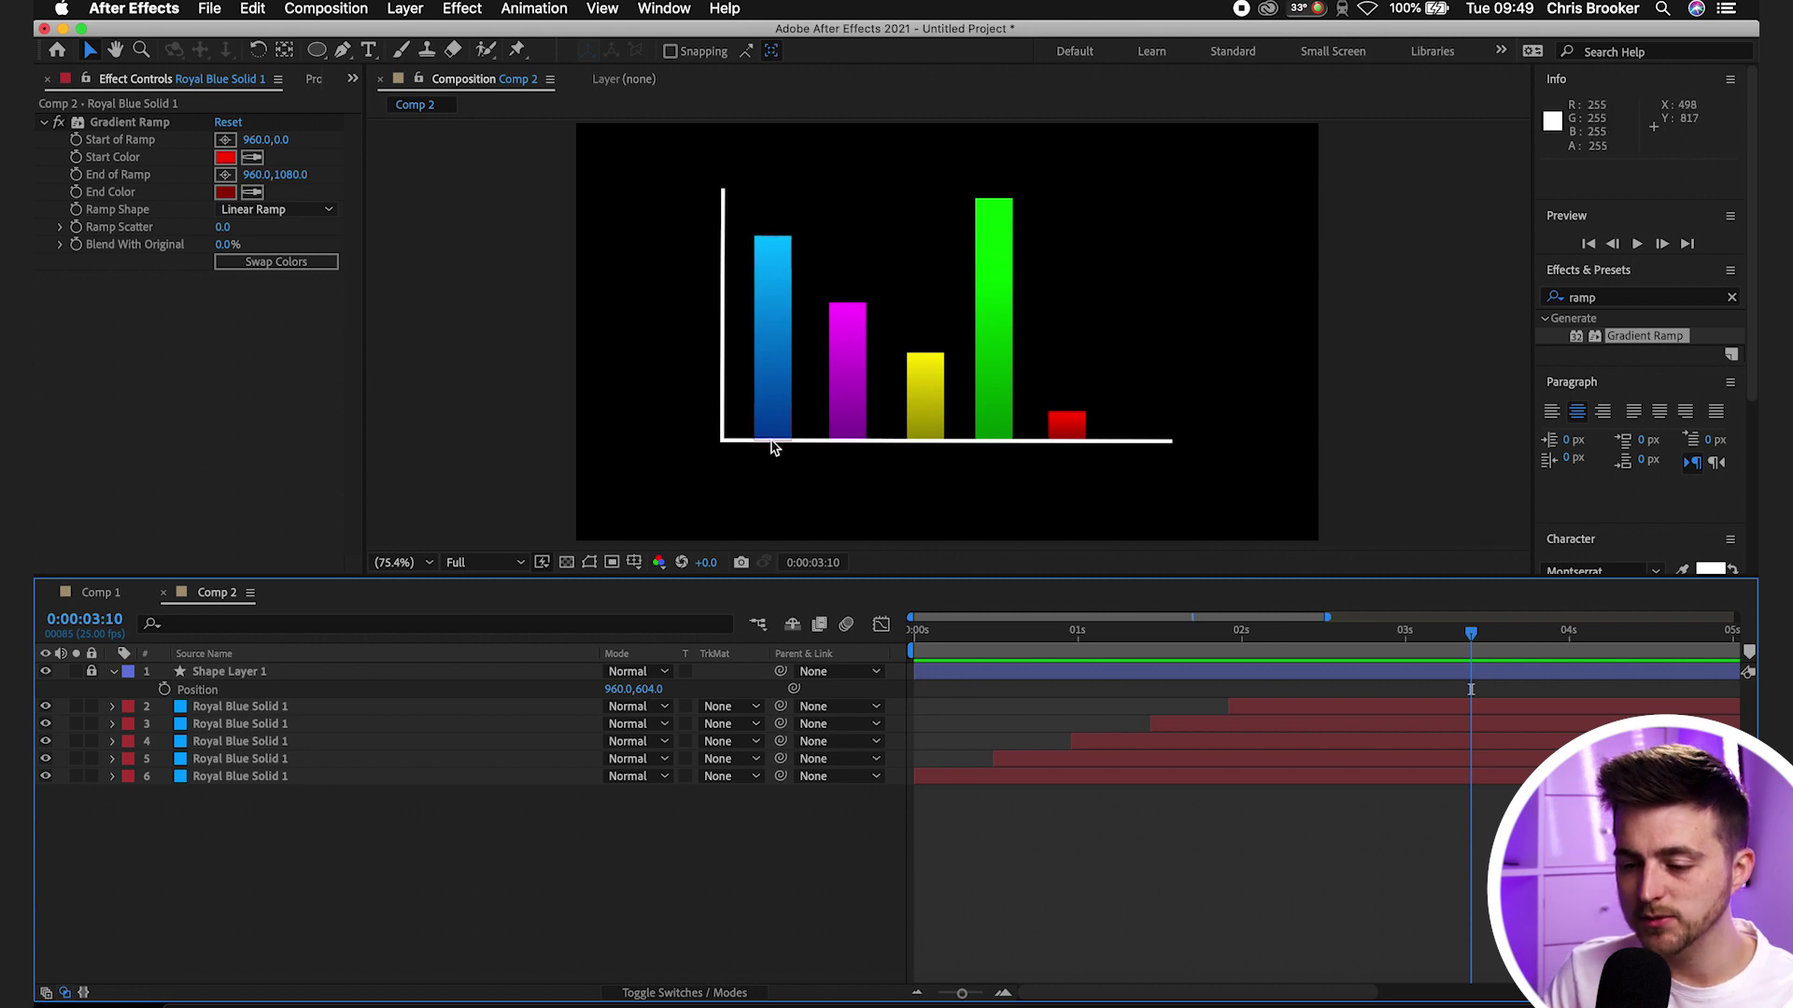
Add the text label "Value 1" beneath the horizontal axis near the first bar
click(369, 51)
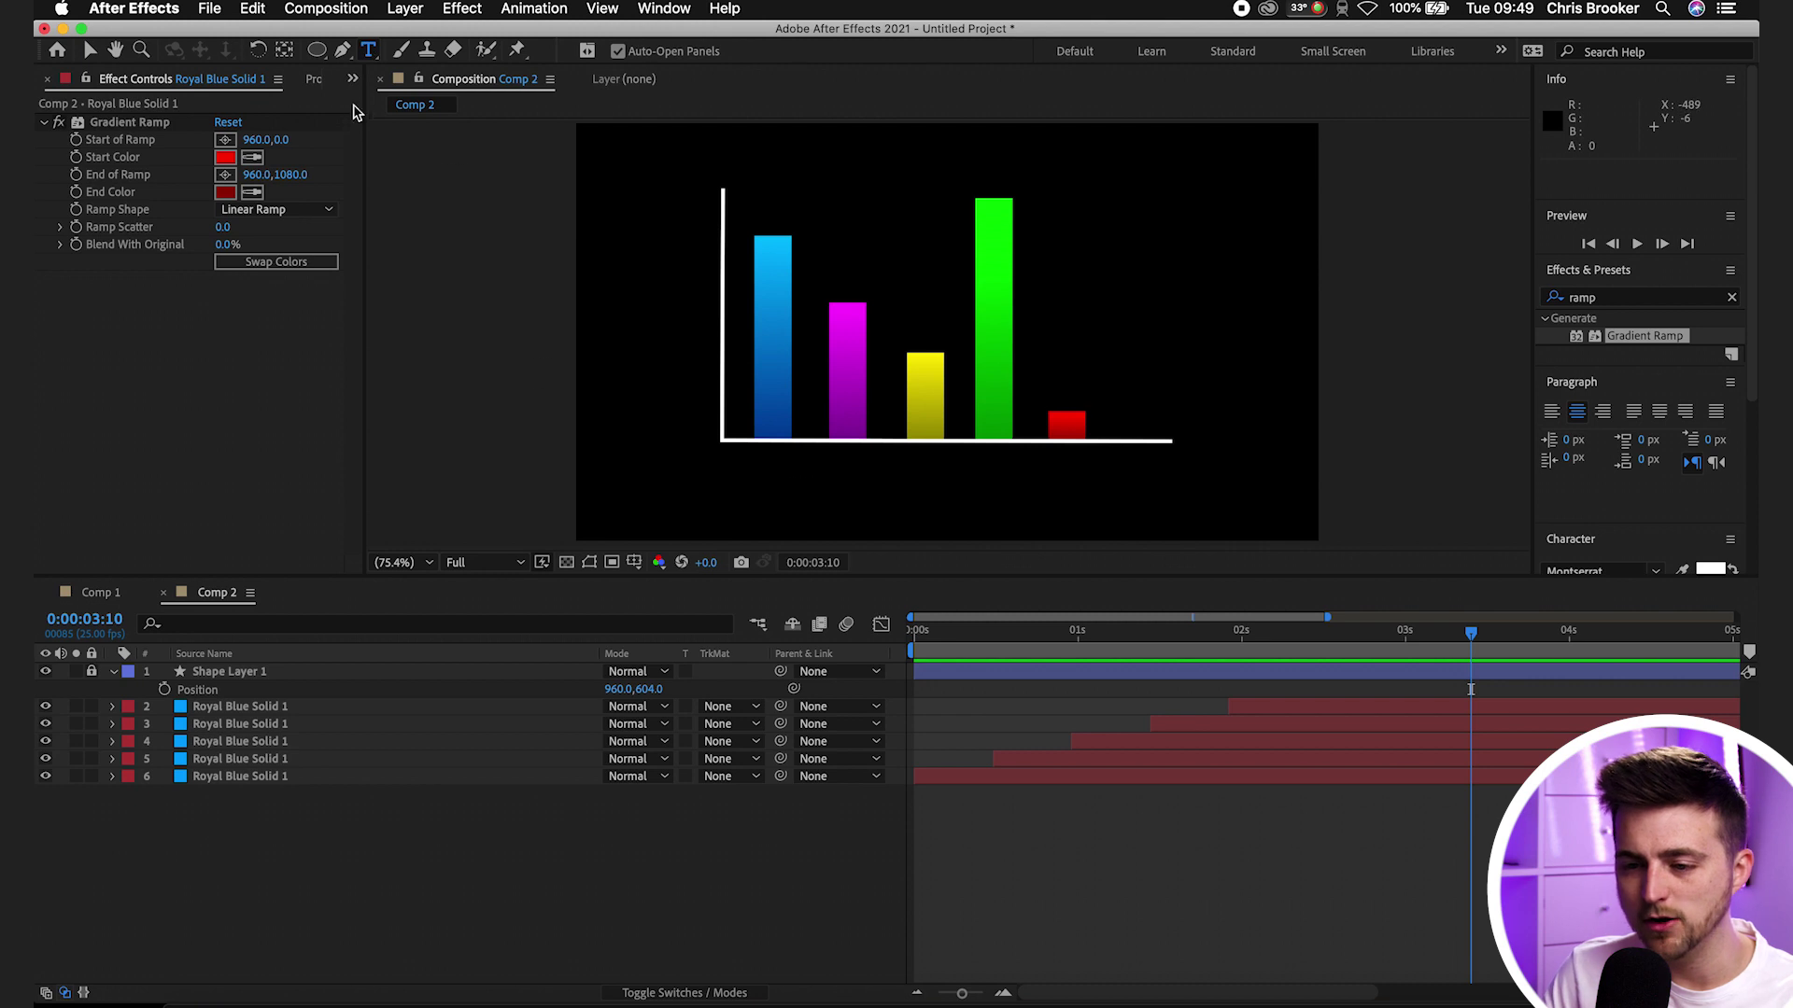
click(734, 469)
text(Value 1)
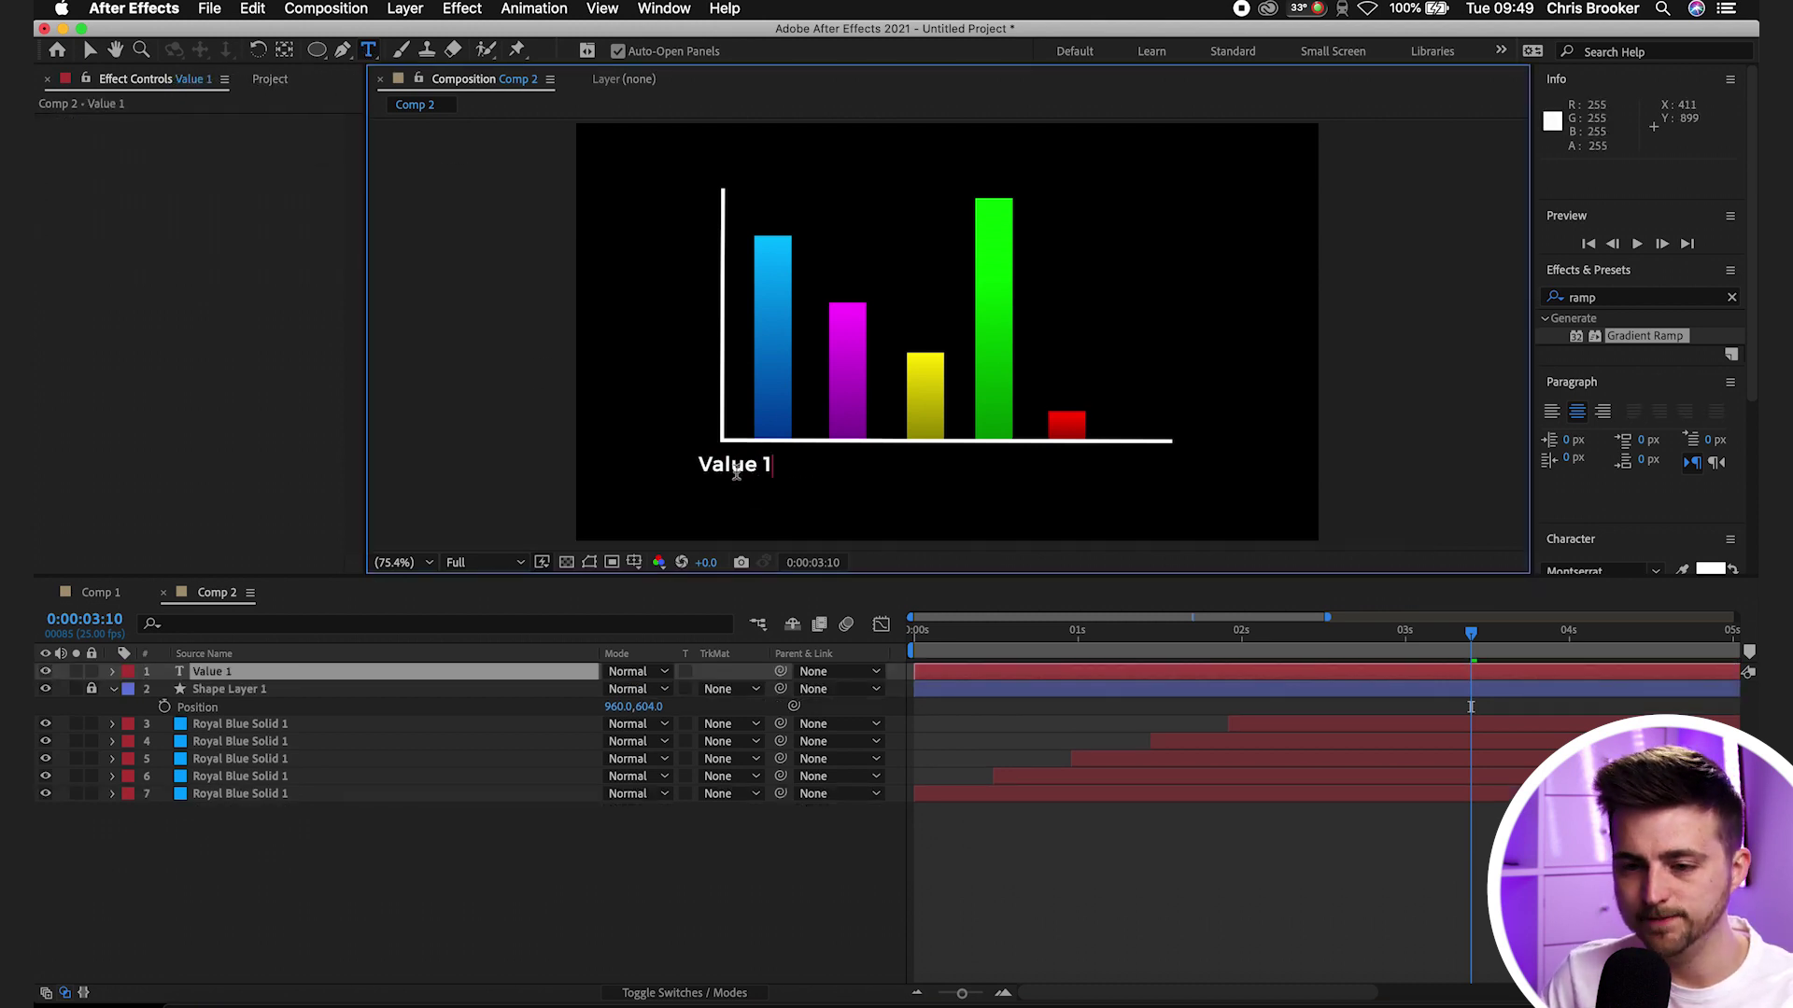
key(Escape)
key(v)
Keyframe the "Value 1" label's Scale with 100% at 0:00:00:09 and 126% at 0:00:00:05
key(Home)
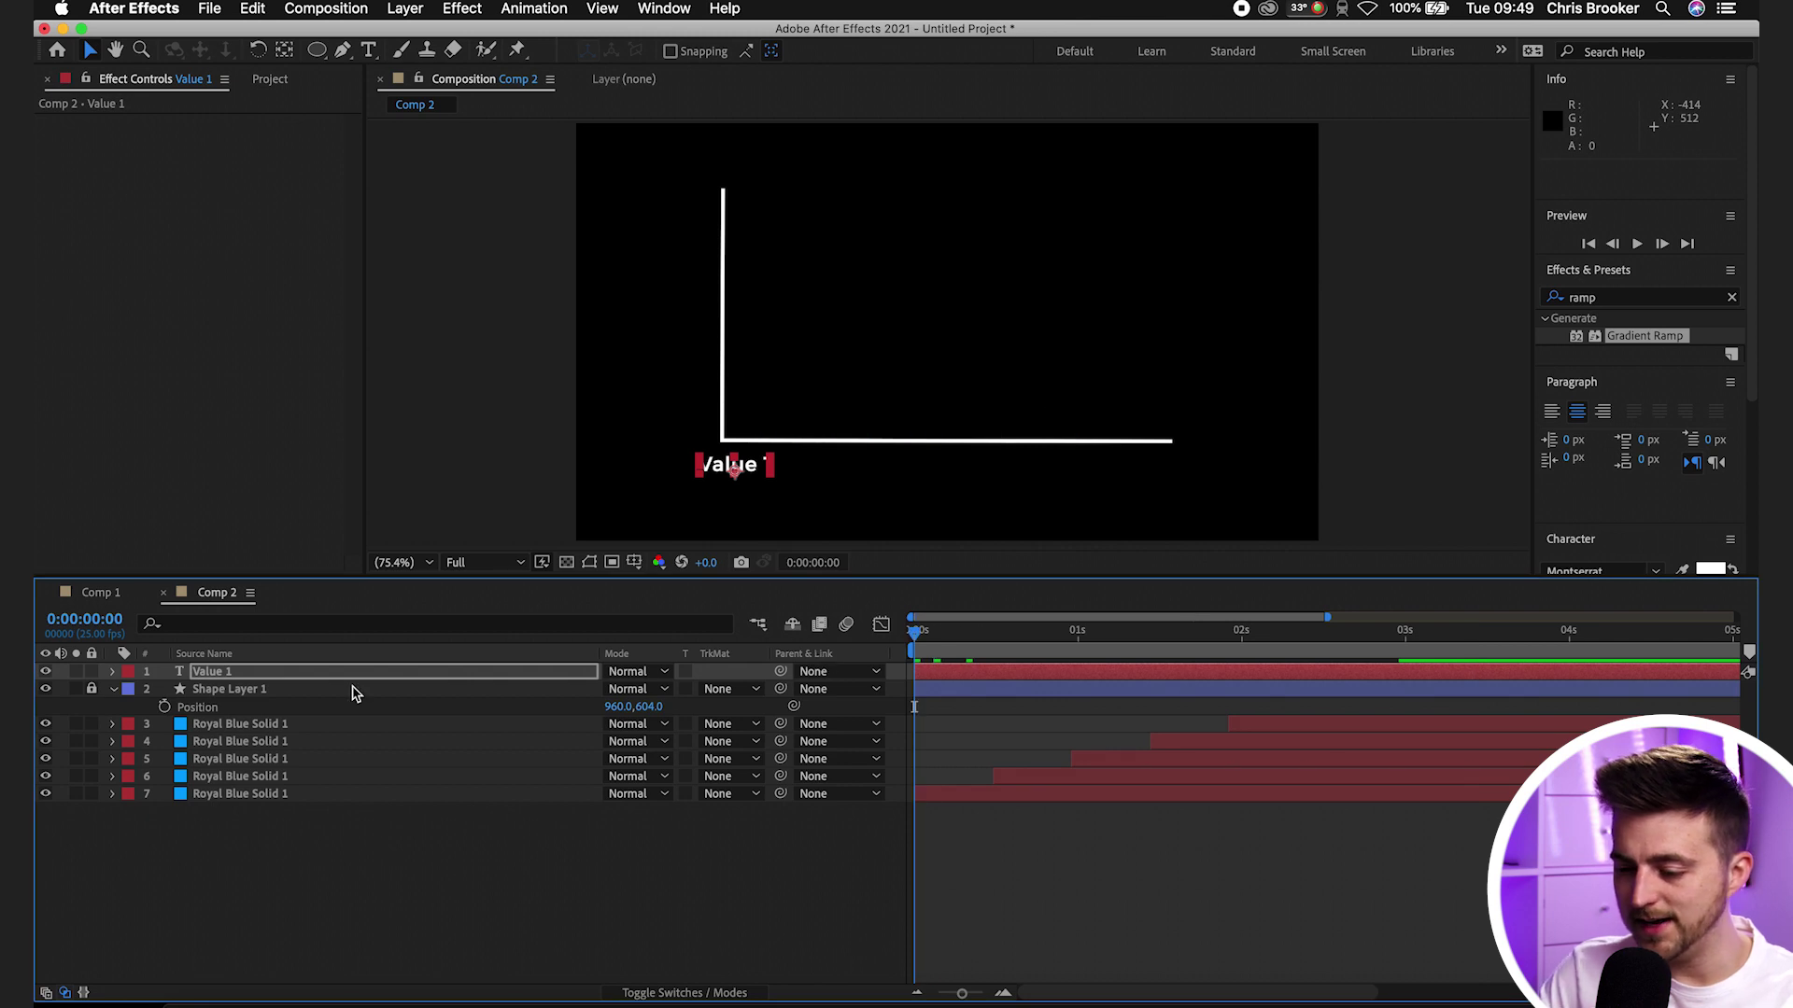
key(s)
key(;)
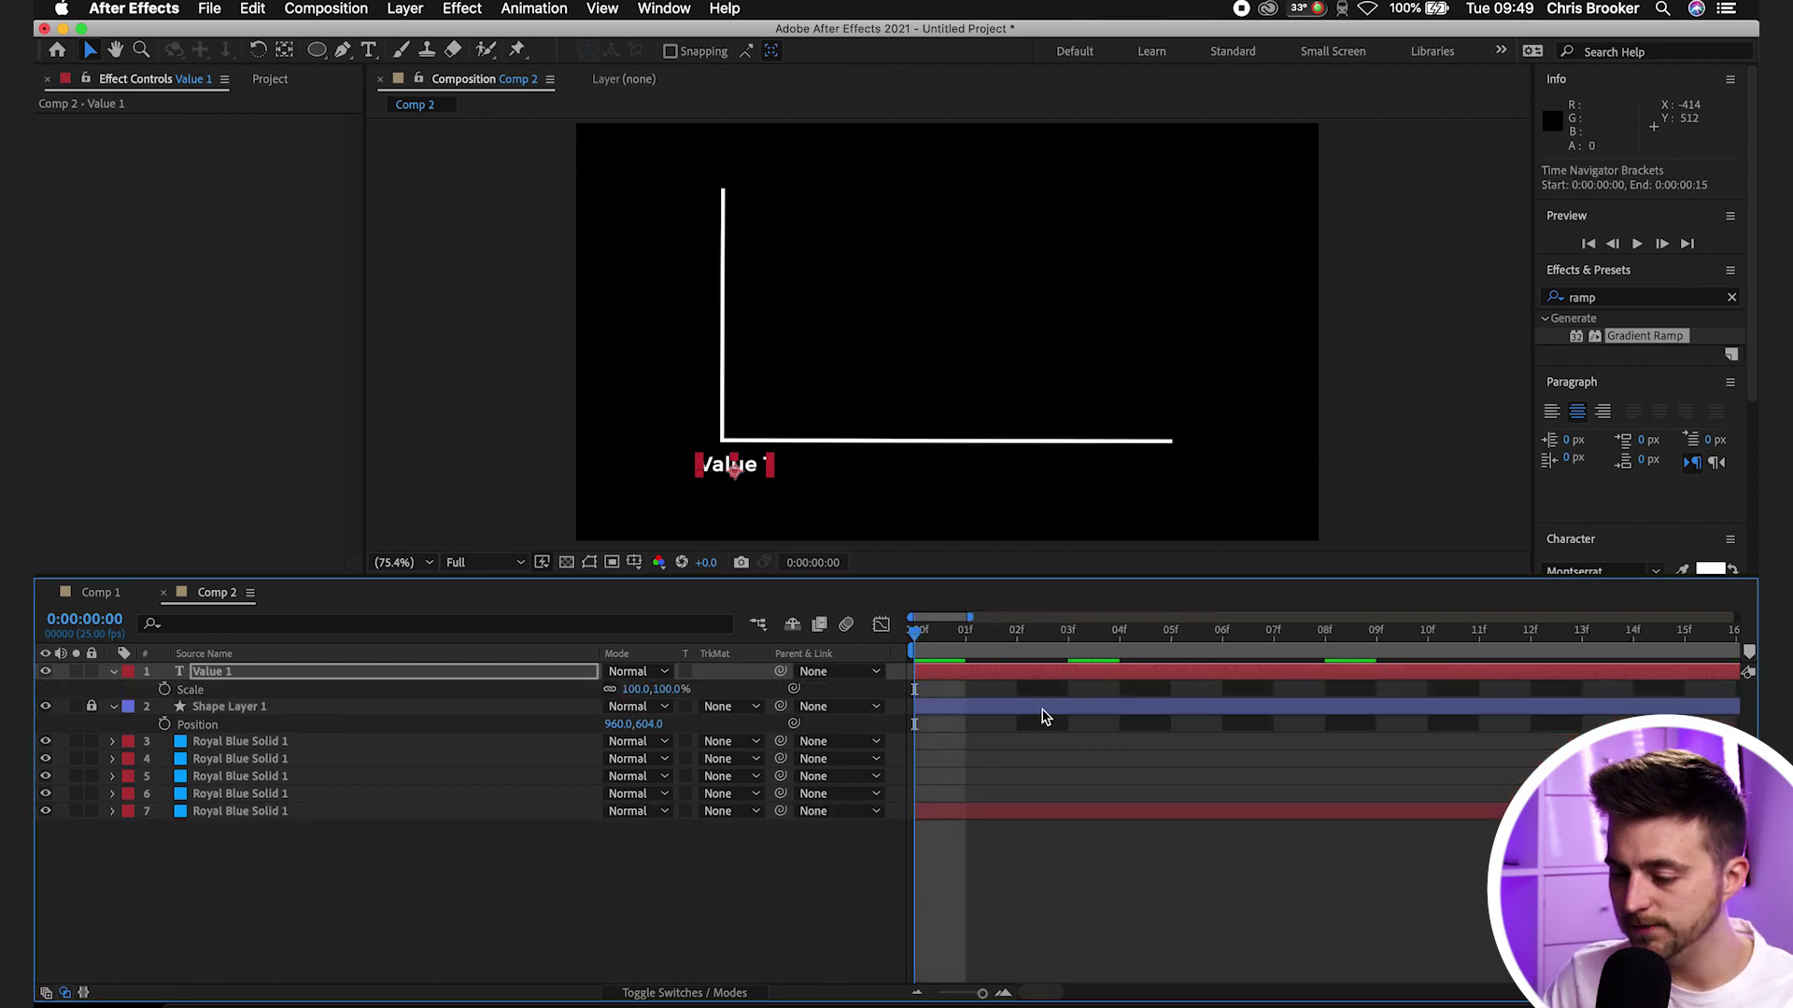
key(minus)
drag(973, 645, 1030, 643)
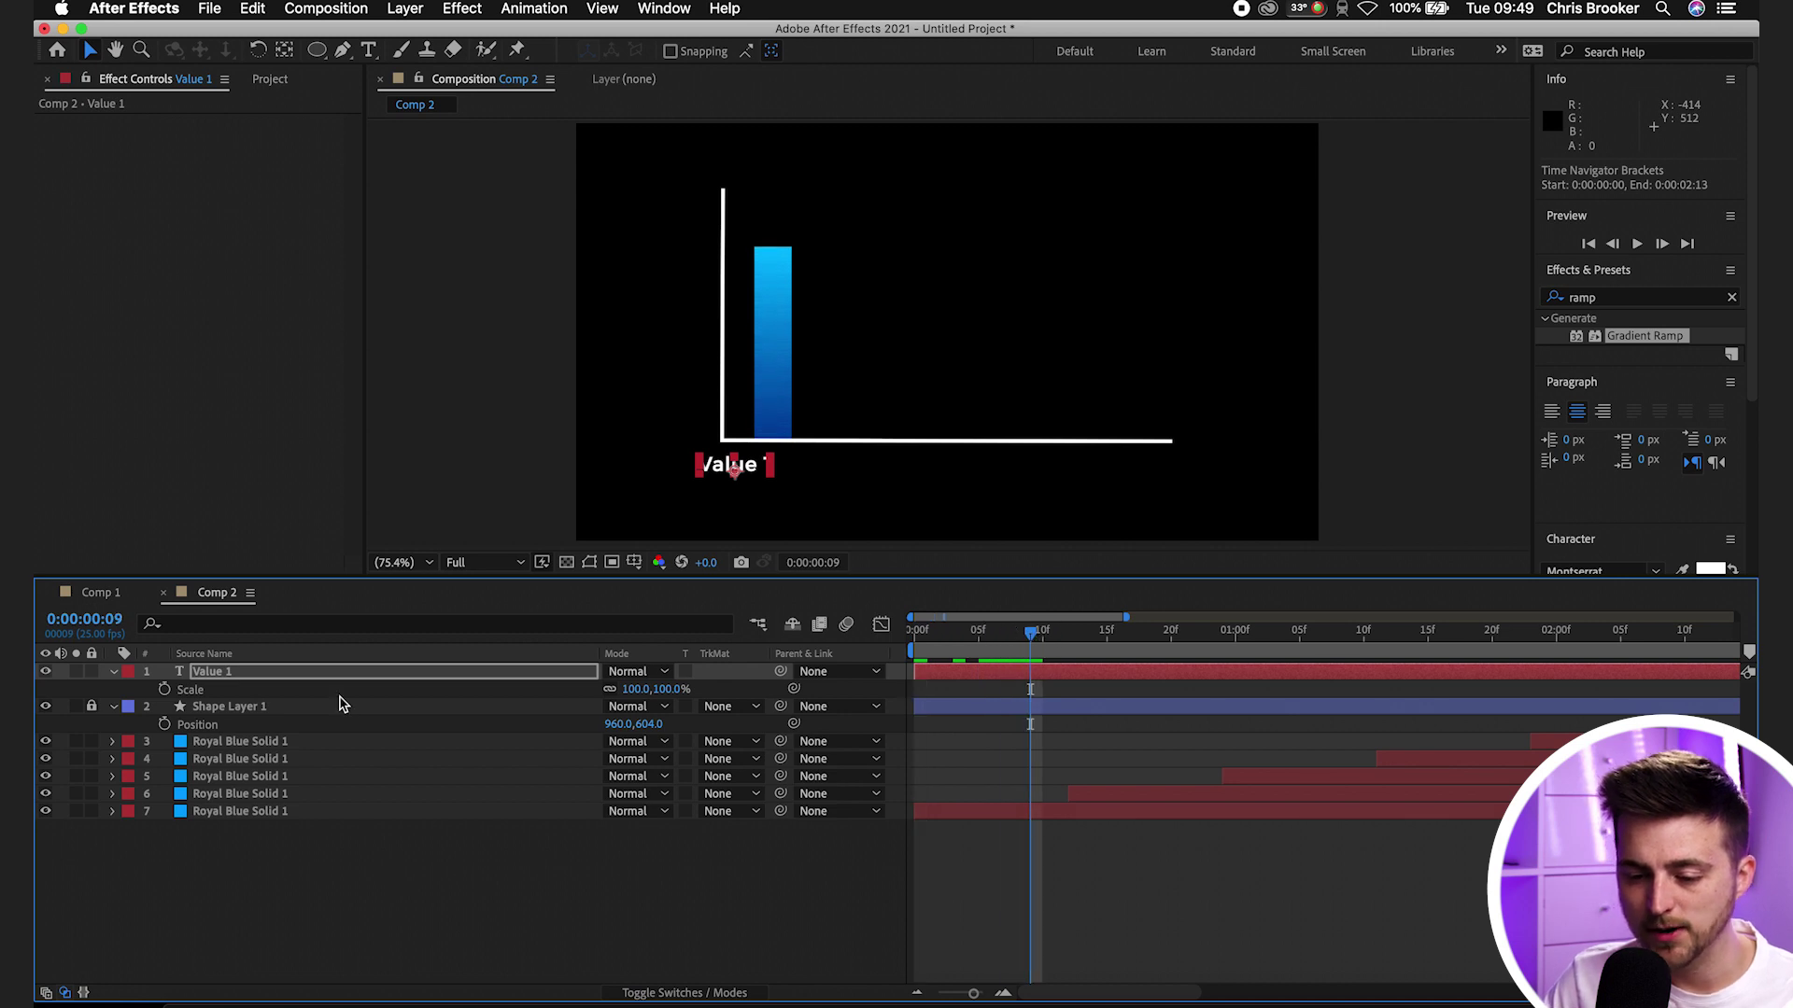
click(165, 690)
drag(1030, 641, 978, 641)
drag(627, 698, 670, 698)
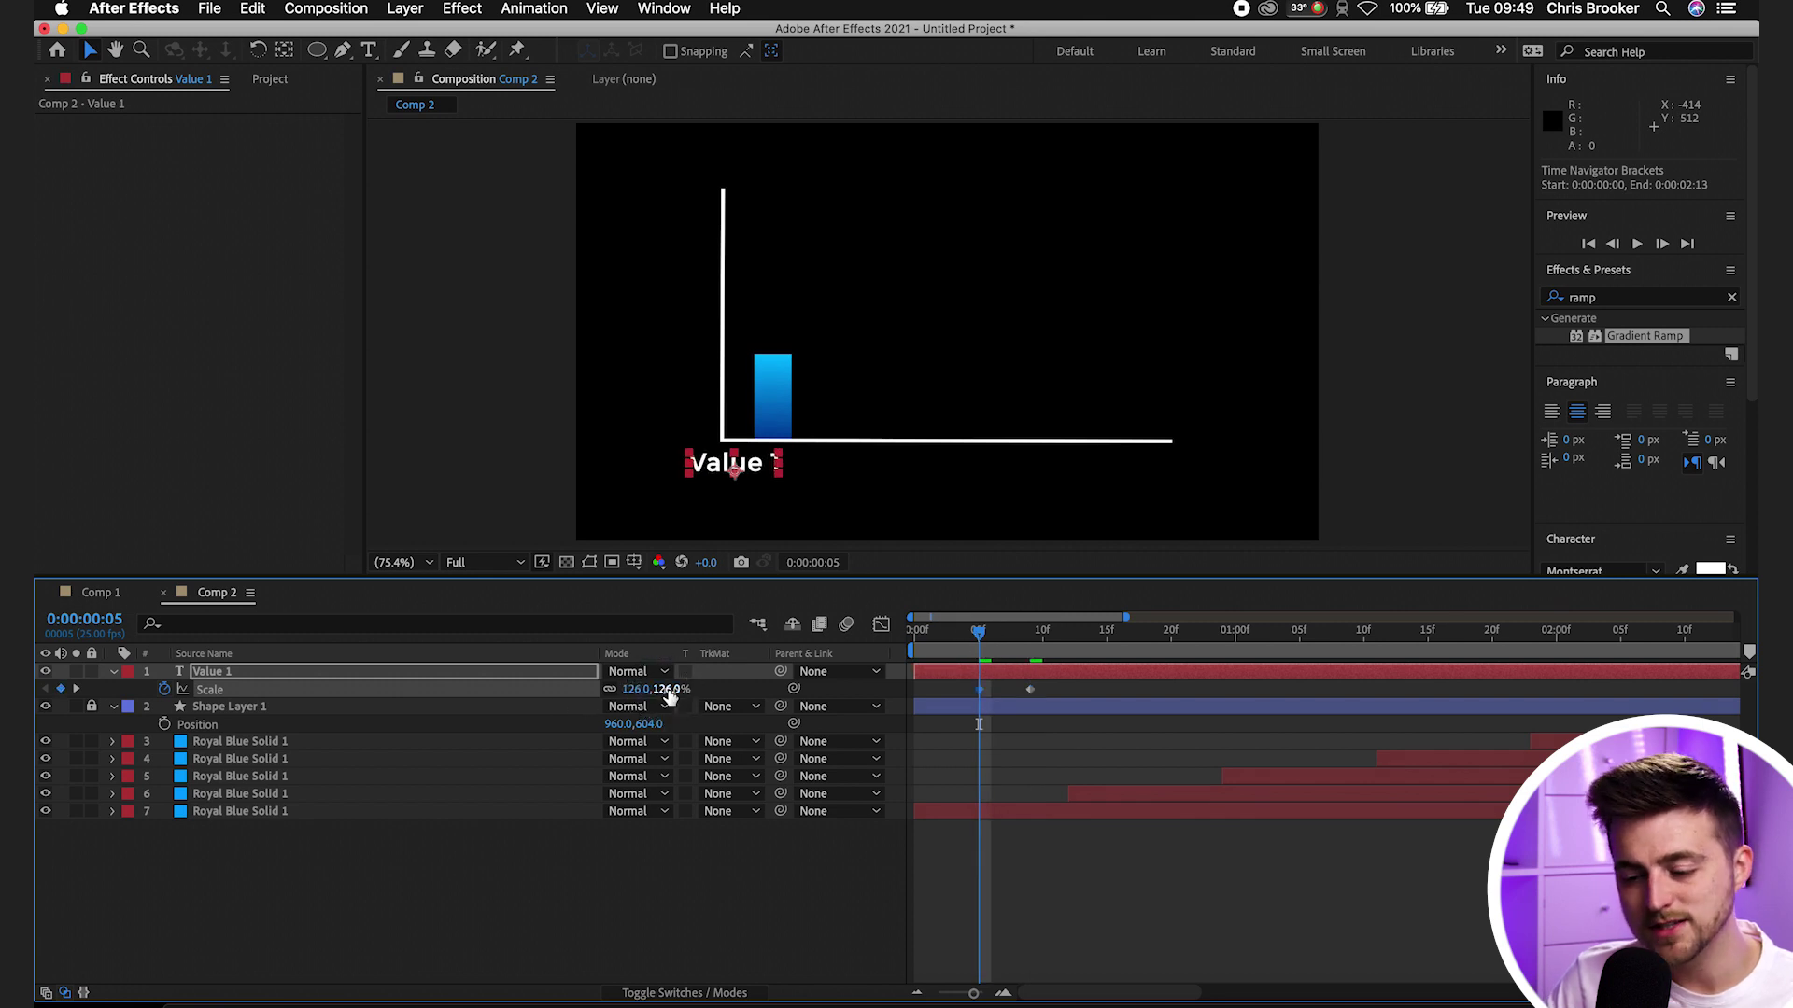
Keyframe the "Value 1" label's Scale at 0% at 0:00:00:00 and preview the pop-in animation
drag(992, 640, 913, 640)
click(634, 690)
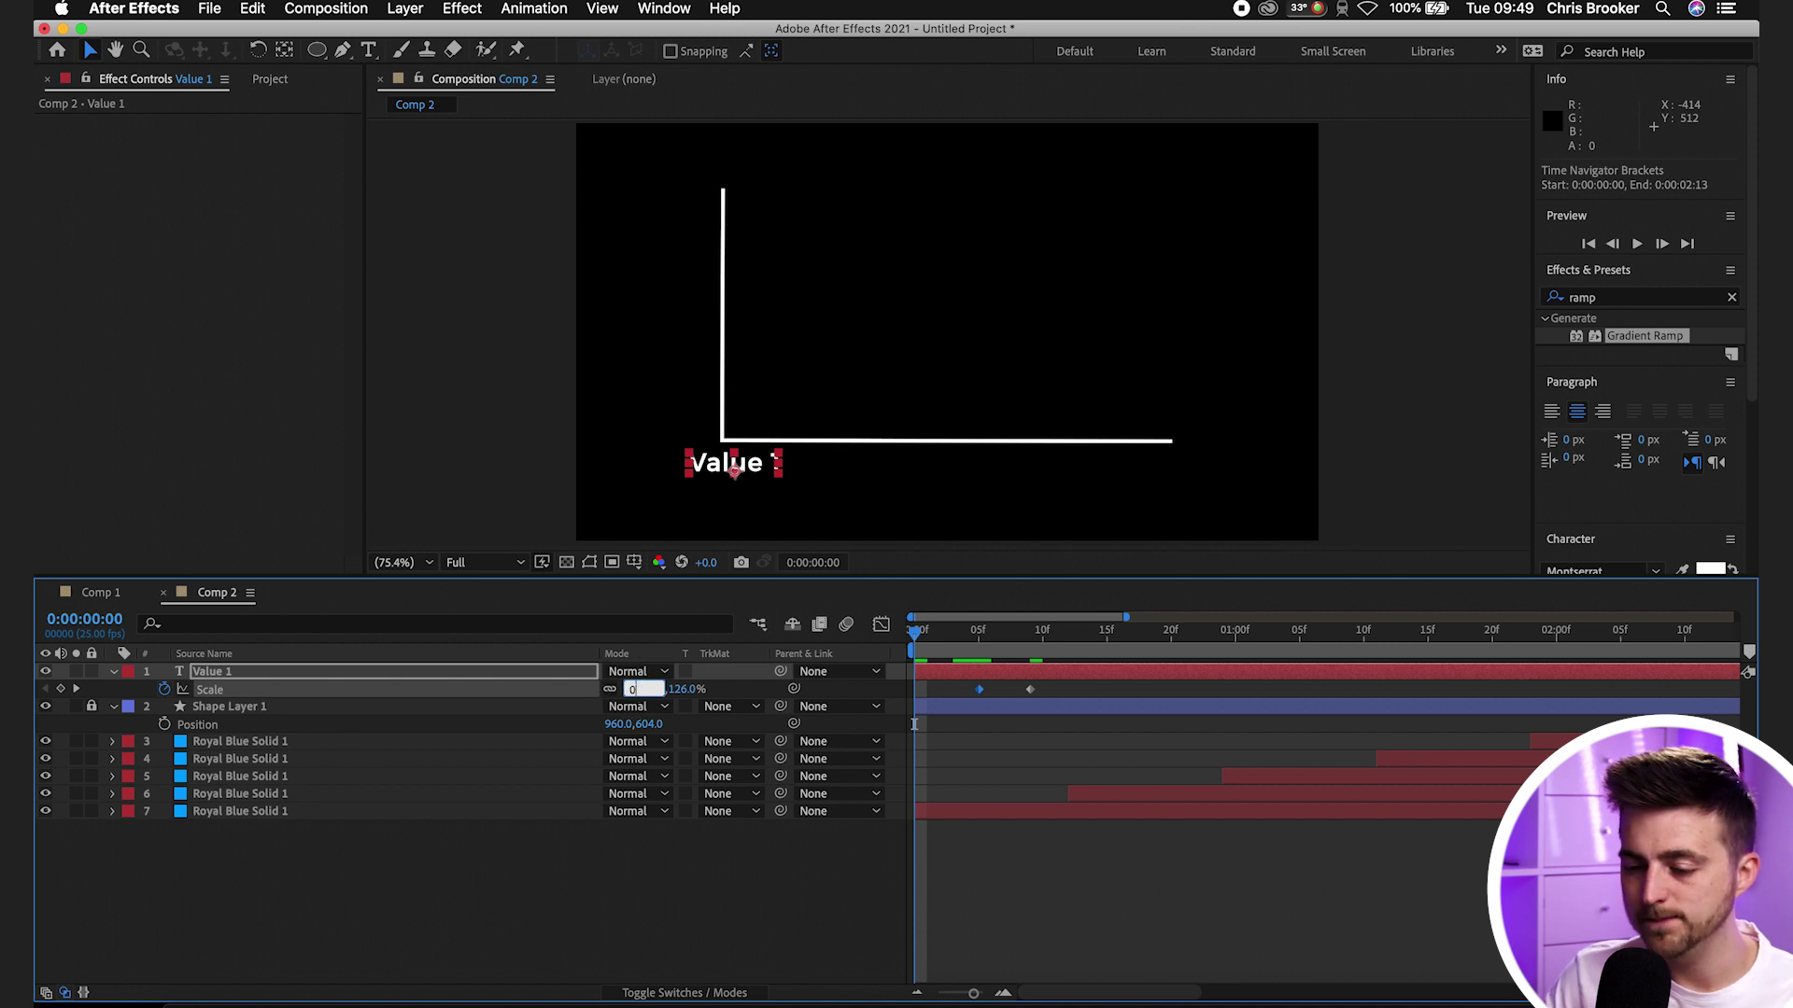
text(0)
key(Return)
key(space)
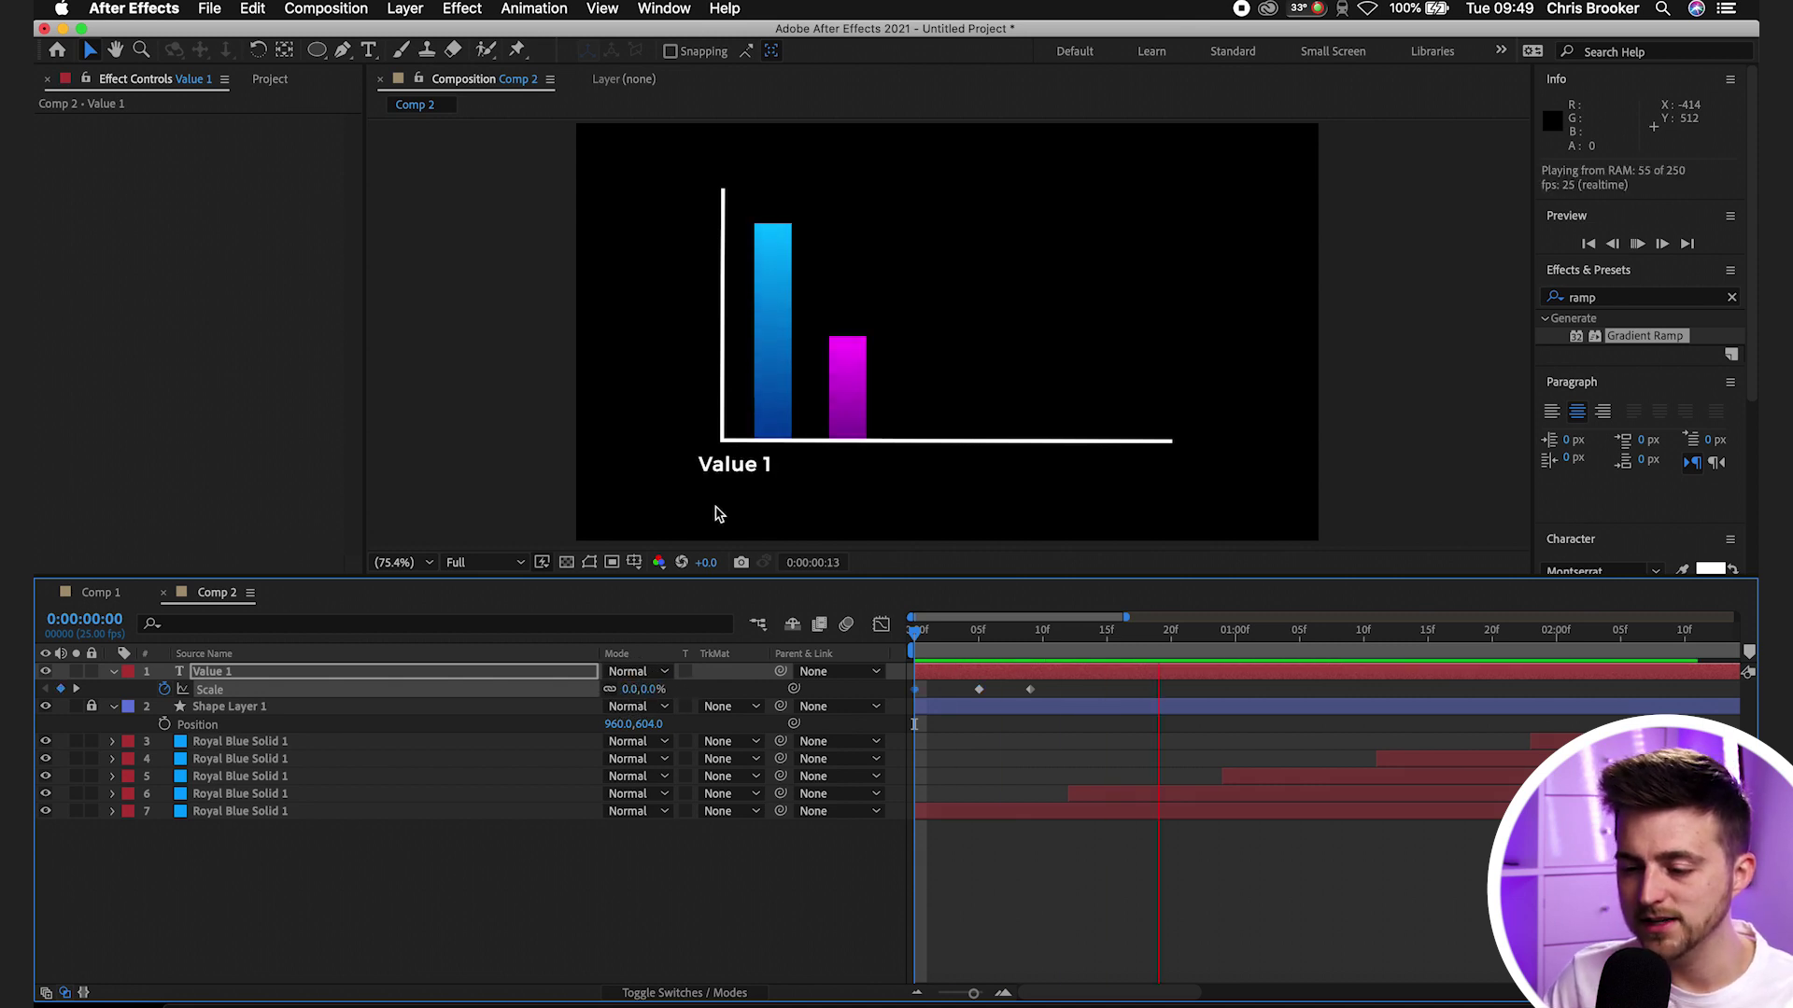
key(space)
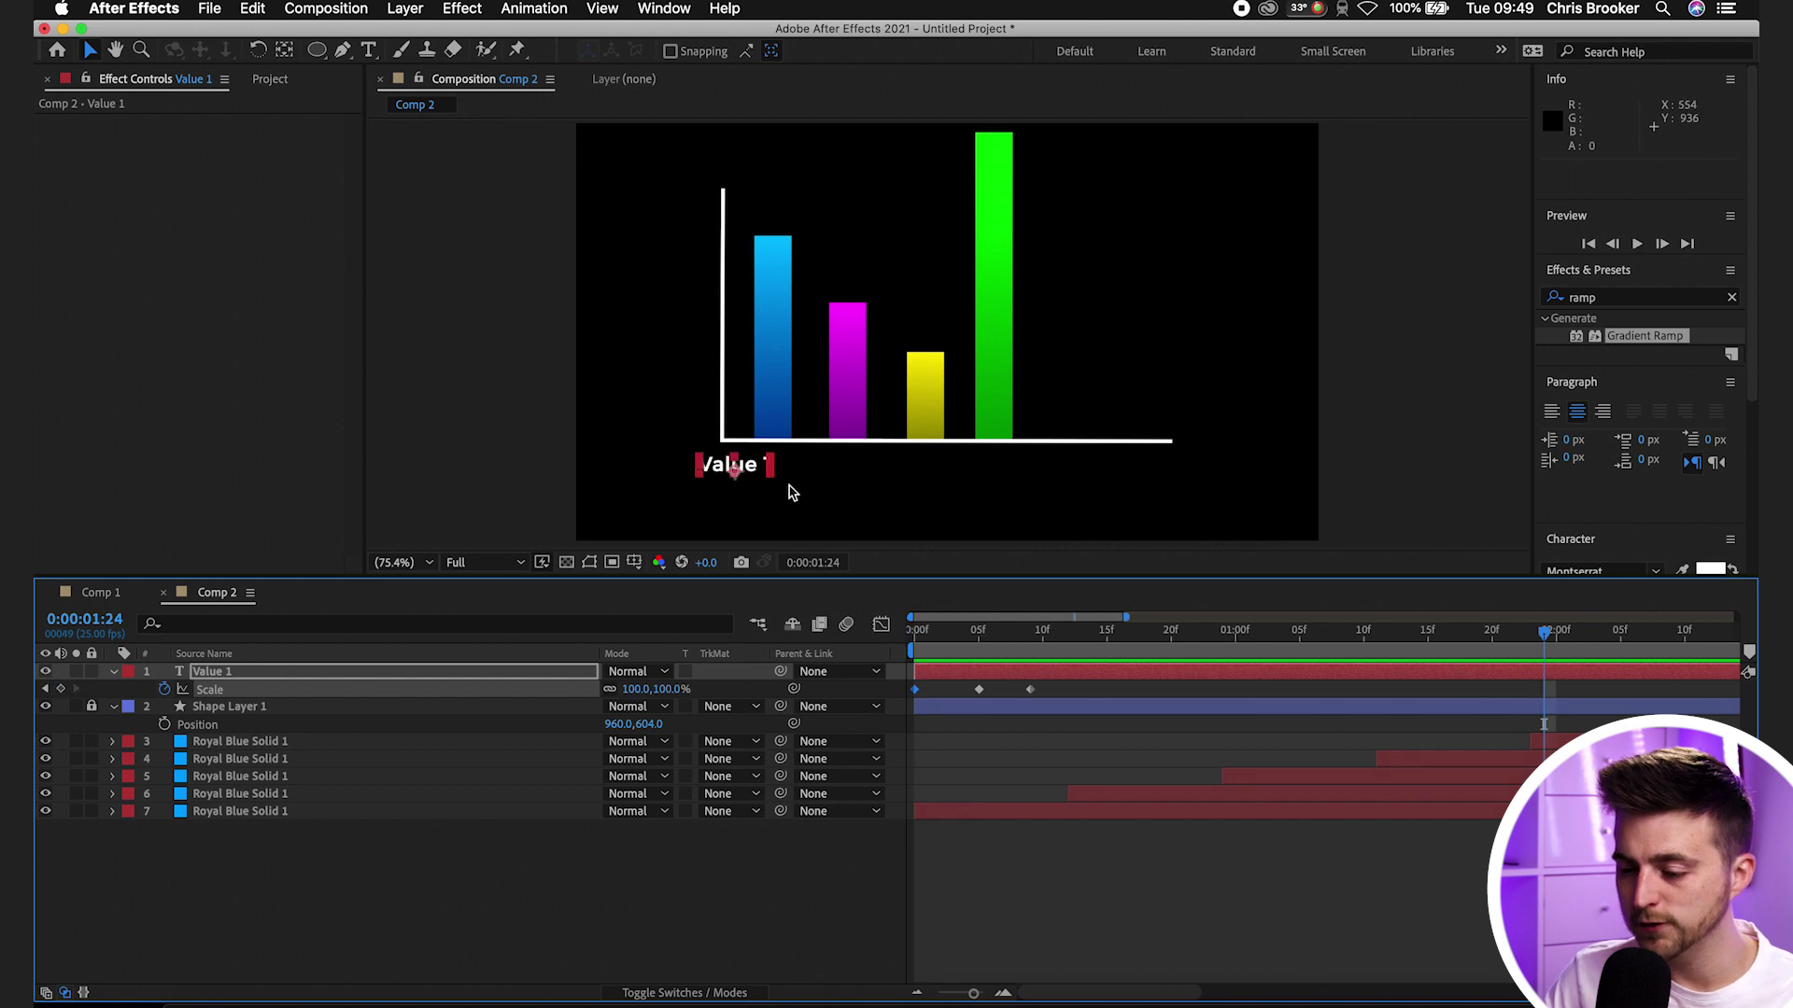
Centre the "Value 1" label under the first bar and duplicate it as "Value 2" beneath the second bar at X 700.3
drag(592, 440, 668, 425)
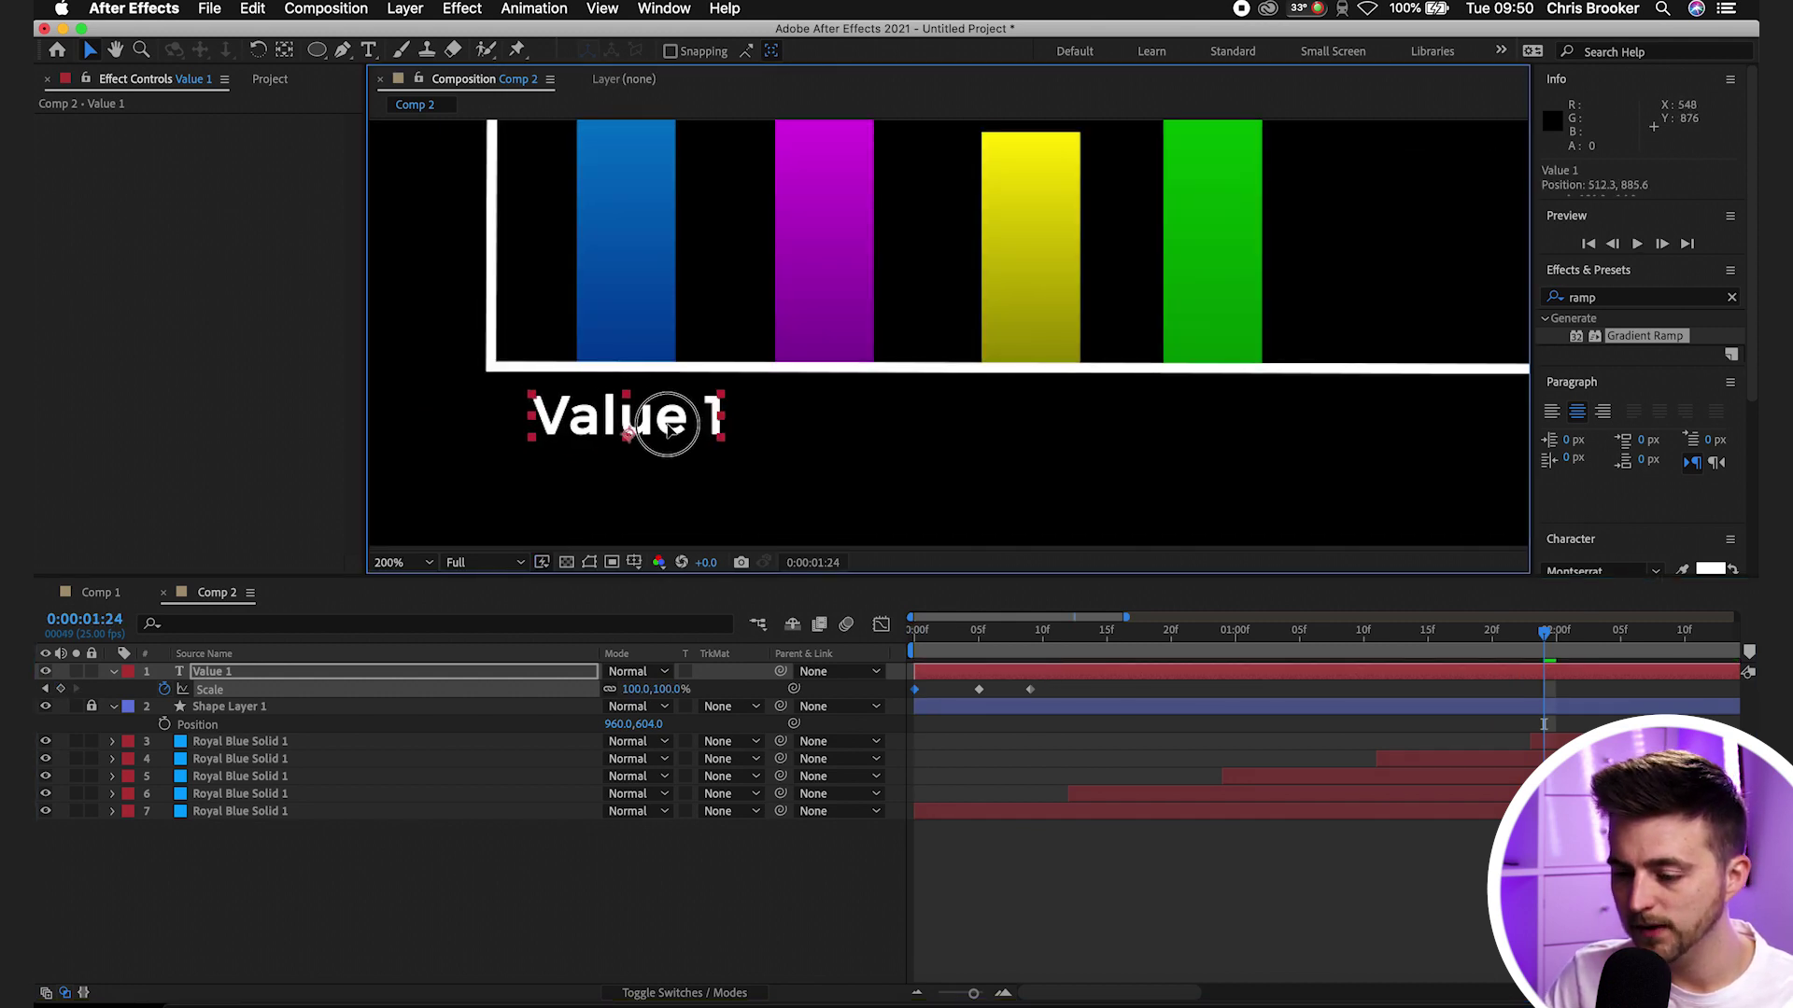
click(1027, 681)
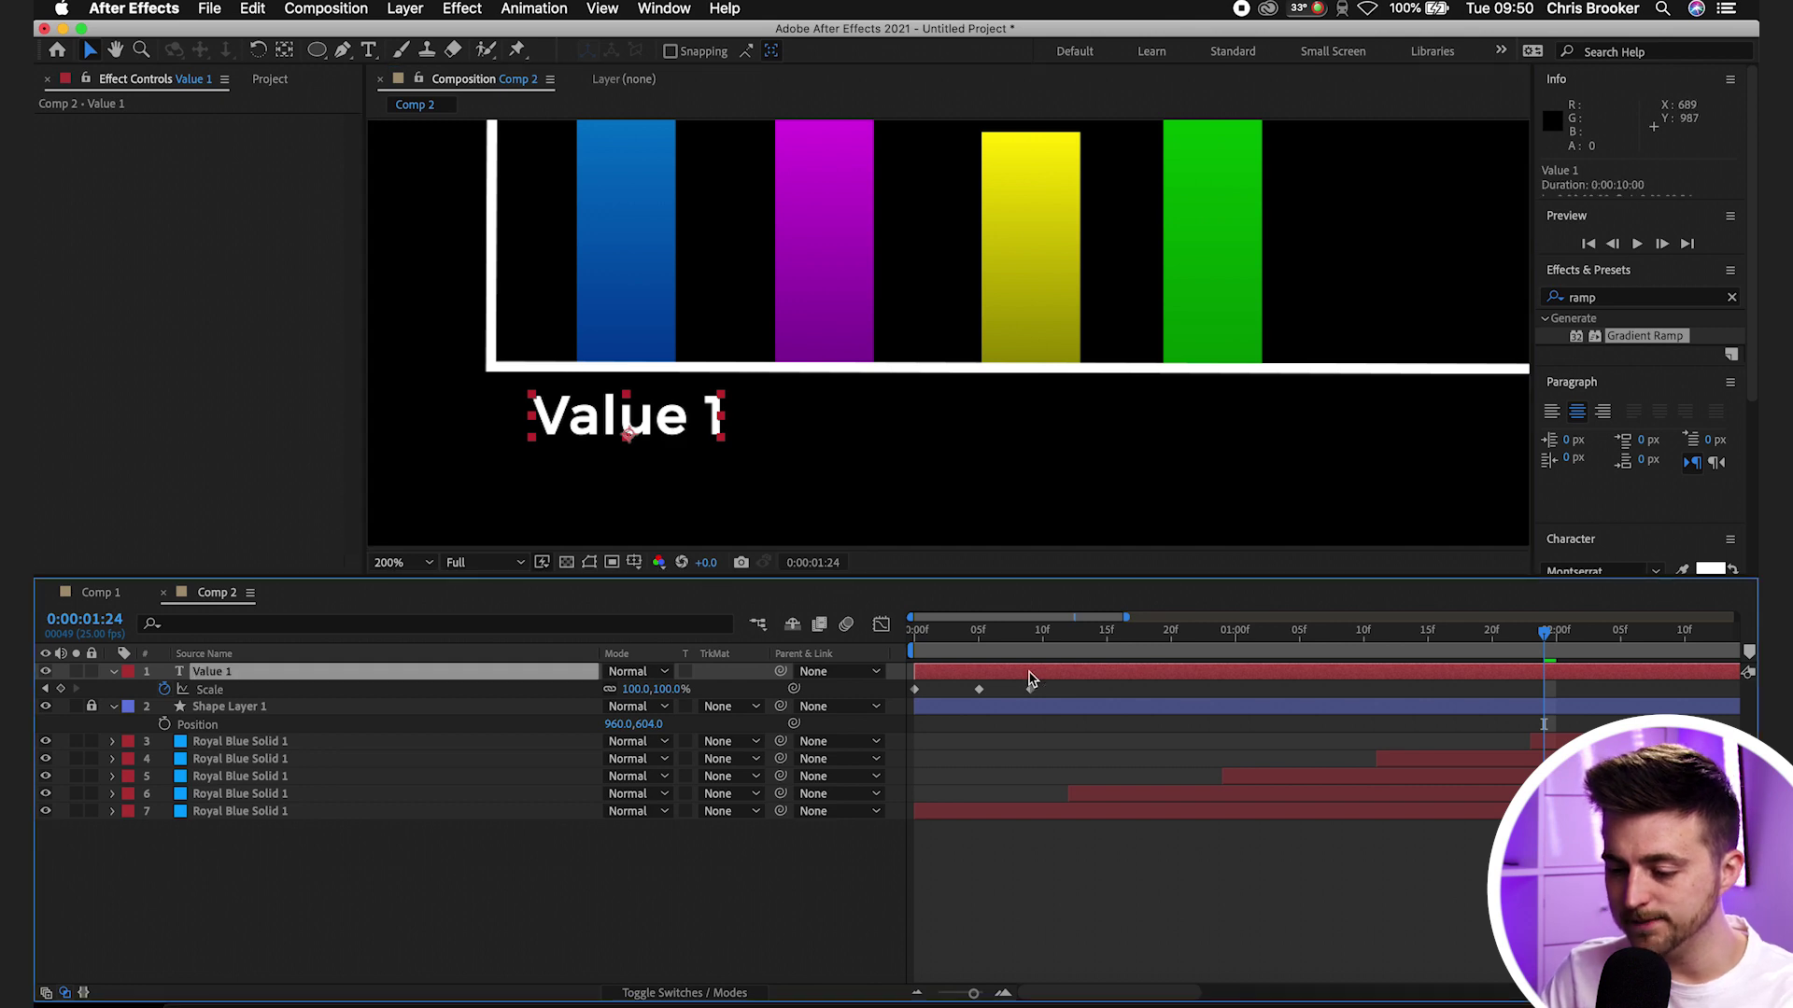
key(super+v)
double_click(1030, 672)
text(Value 2)
click(1083, 683)
key(p)
drag(612, 699, 813, 689)
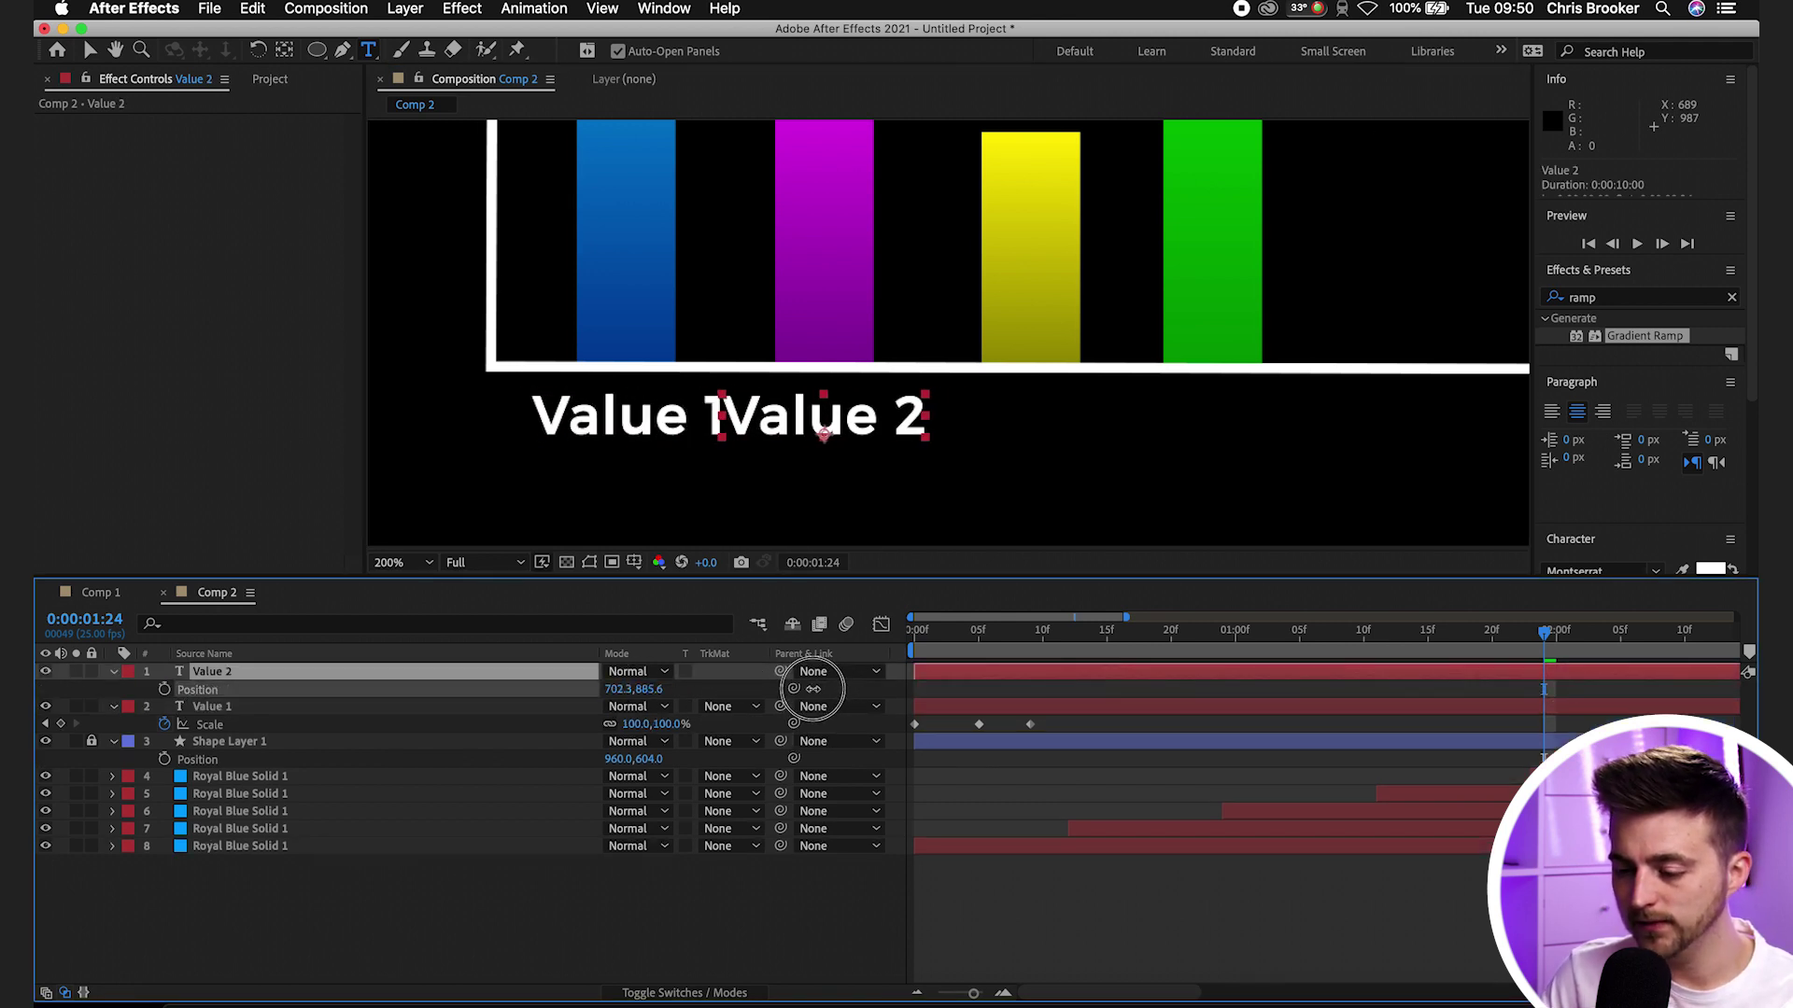
Duplicate the "Value 2" label, change its text to "Value 3" and place it beneath the yellow bar at X 901.3
click(982, 679)
key(ctrl+c)
key(ctrl+v)
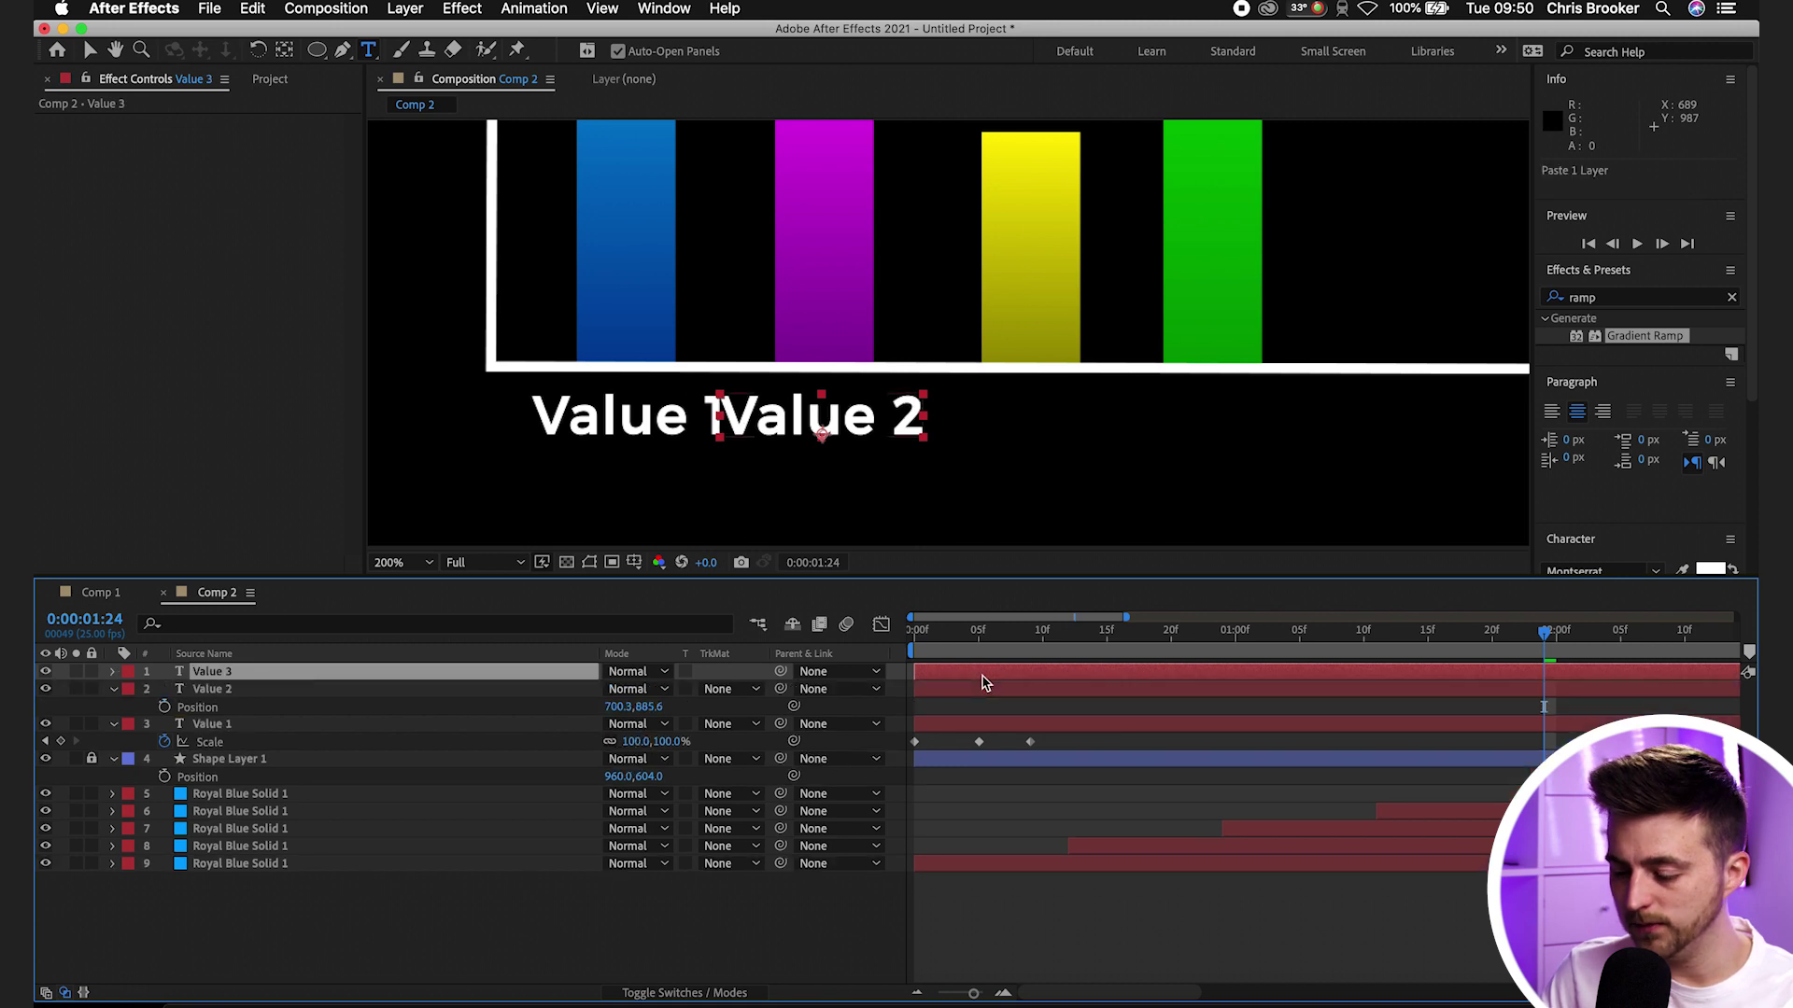
double_click(982, 679)
text(Value 3)
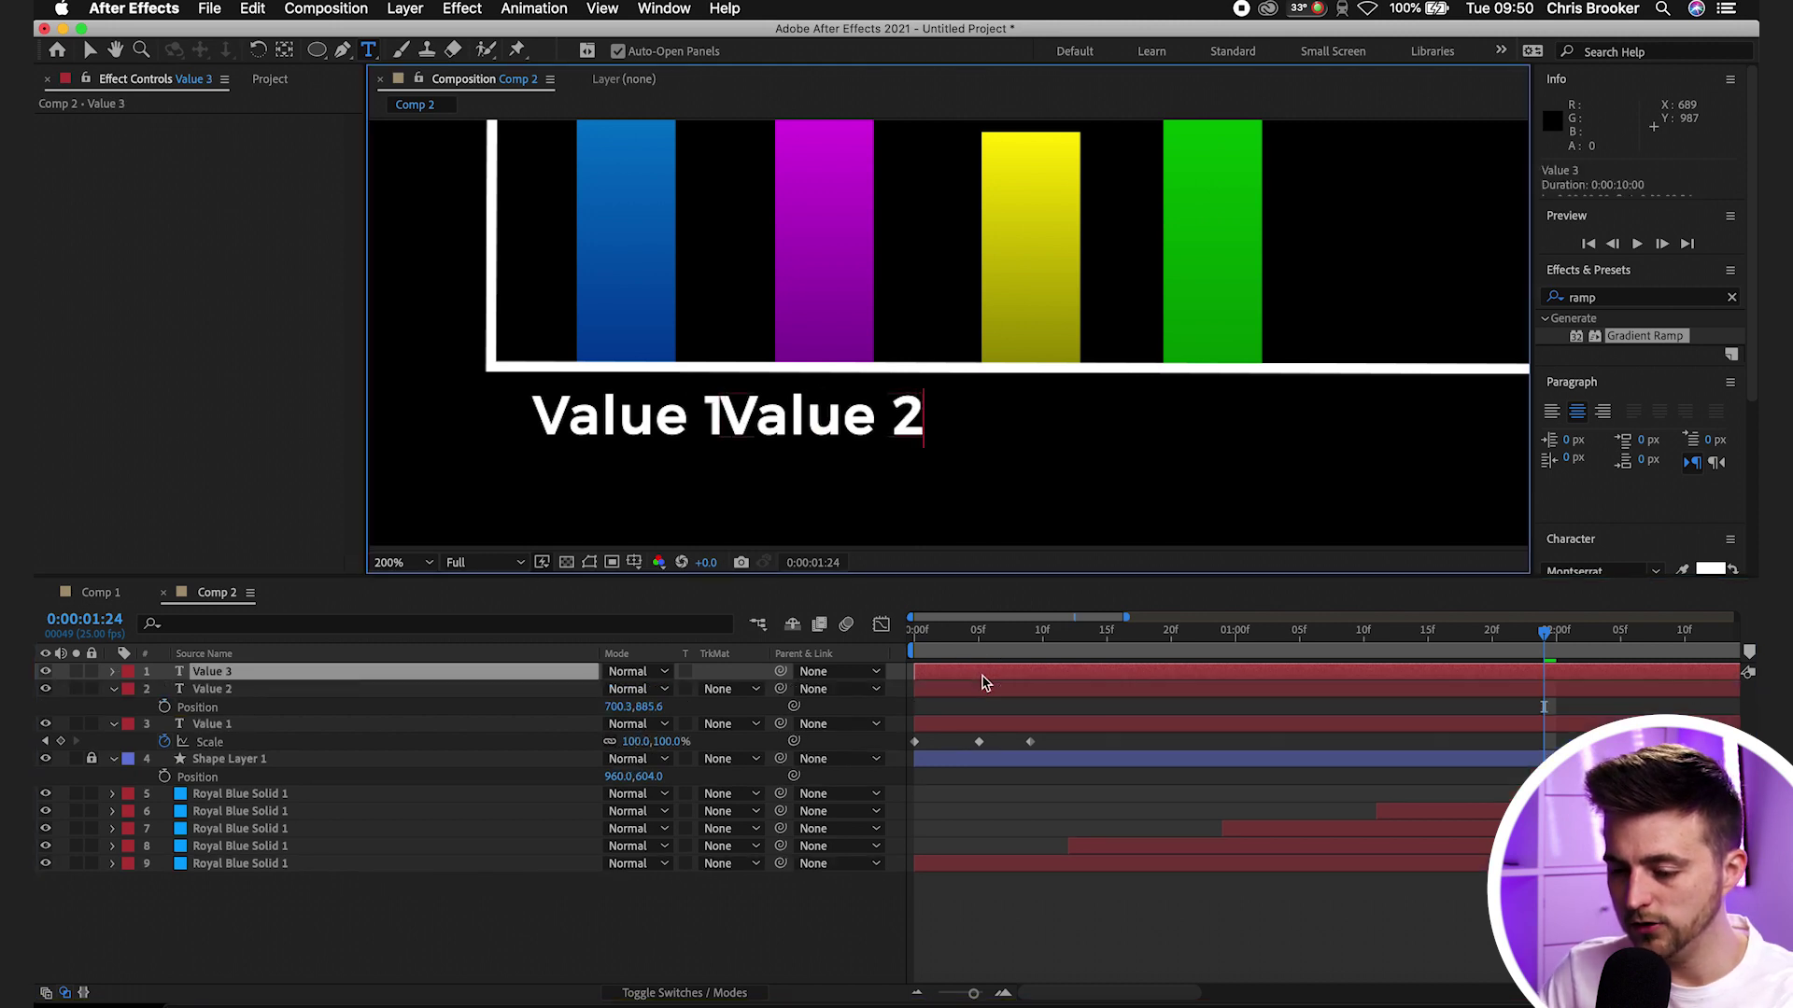
click(969, 698)
click(962, 674)
key(p)
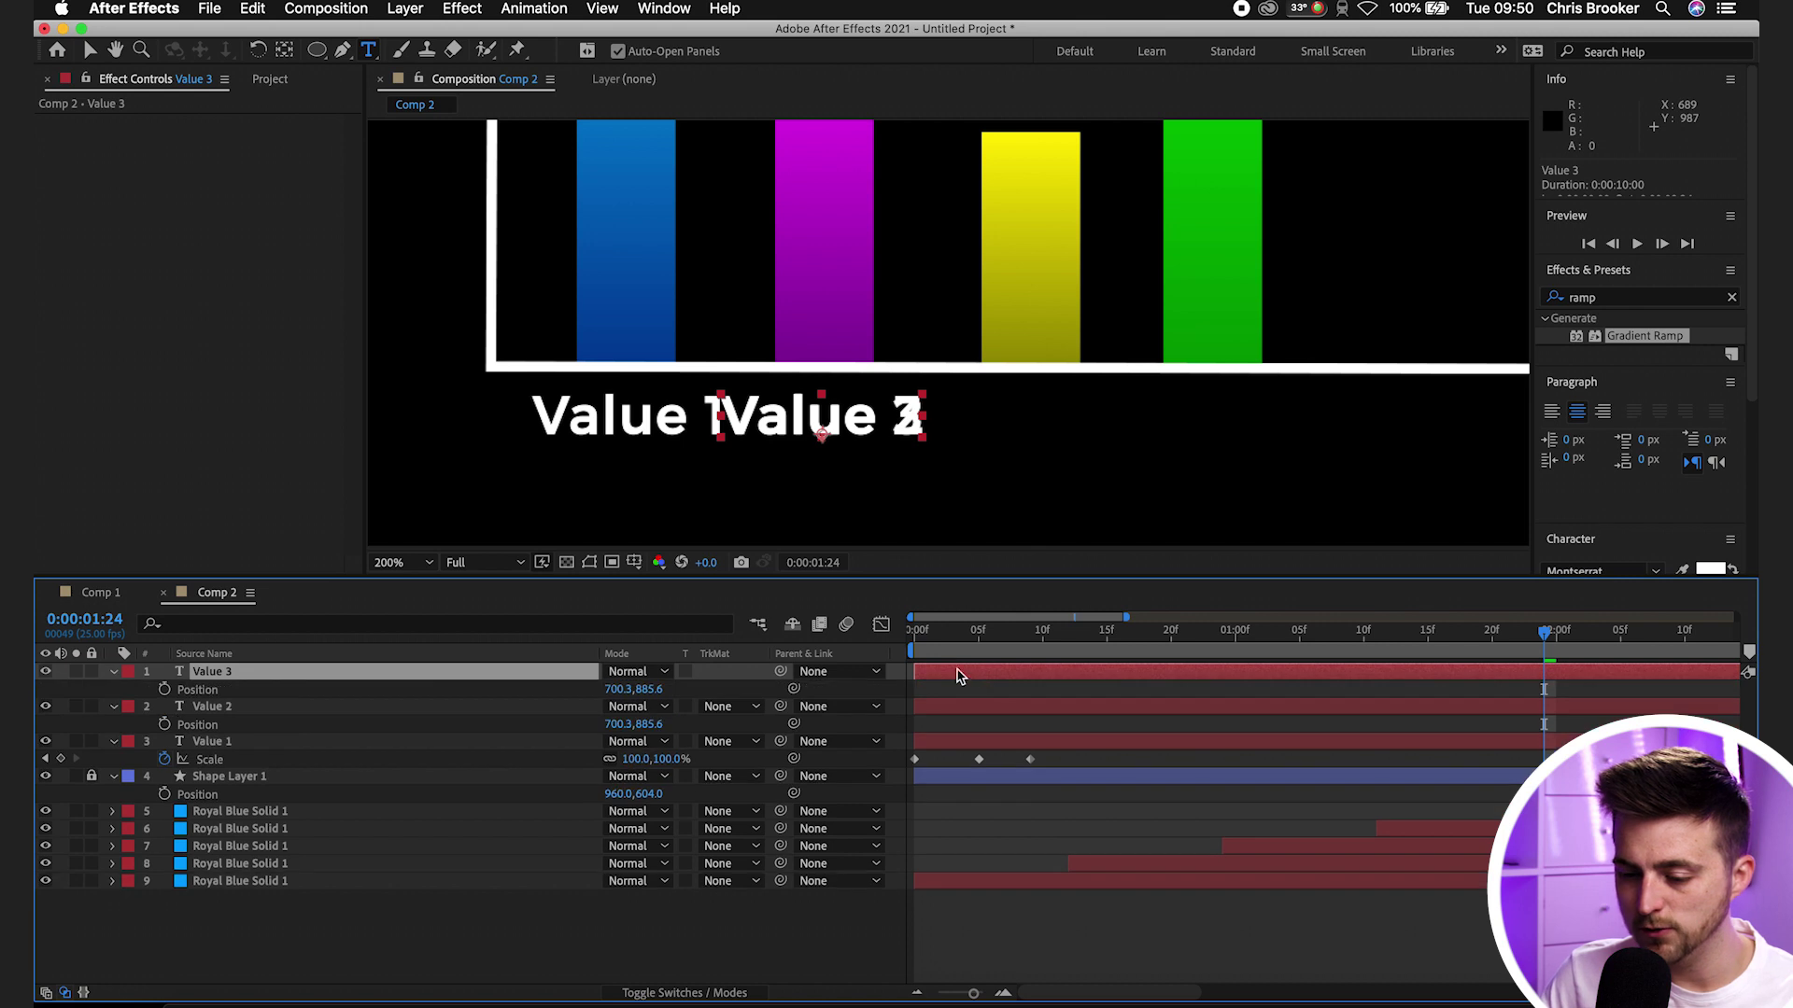
drag(618, 689, 813, 688)
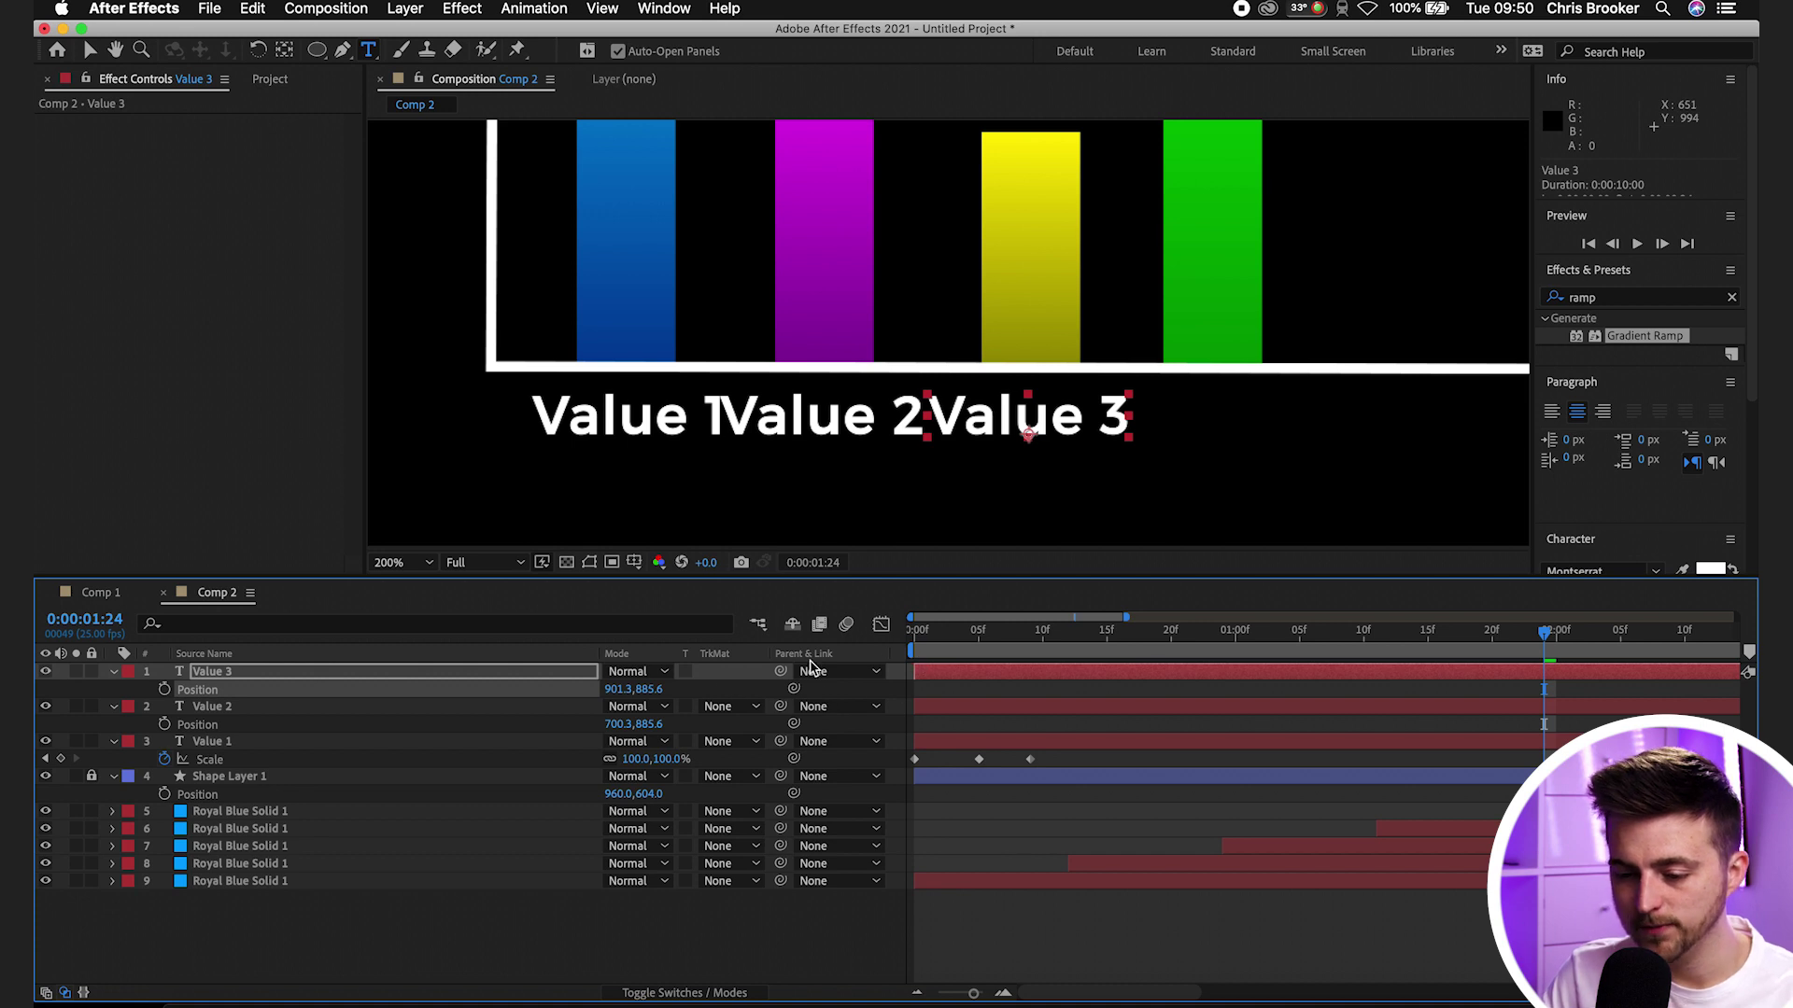
Duplicate the "Value 3" label, change its text to "Value 4" and place it beneath the green bar at X 1090.3
click(367, 672)
key(ctrl+c)
key(ctrl+v)
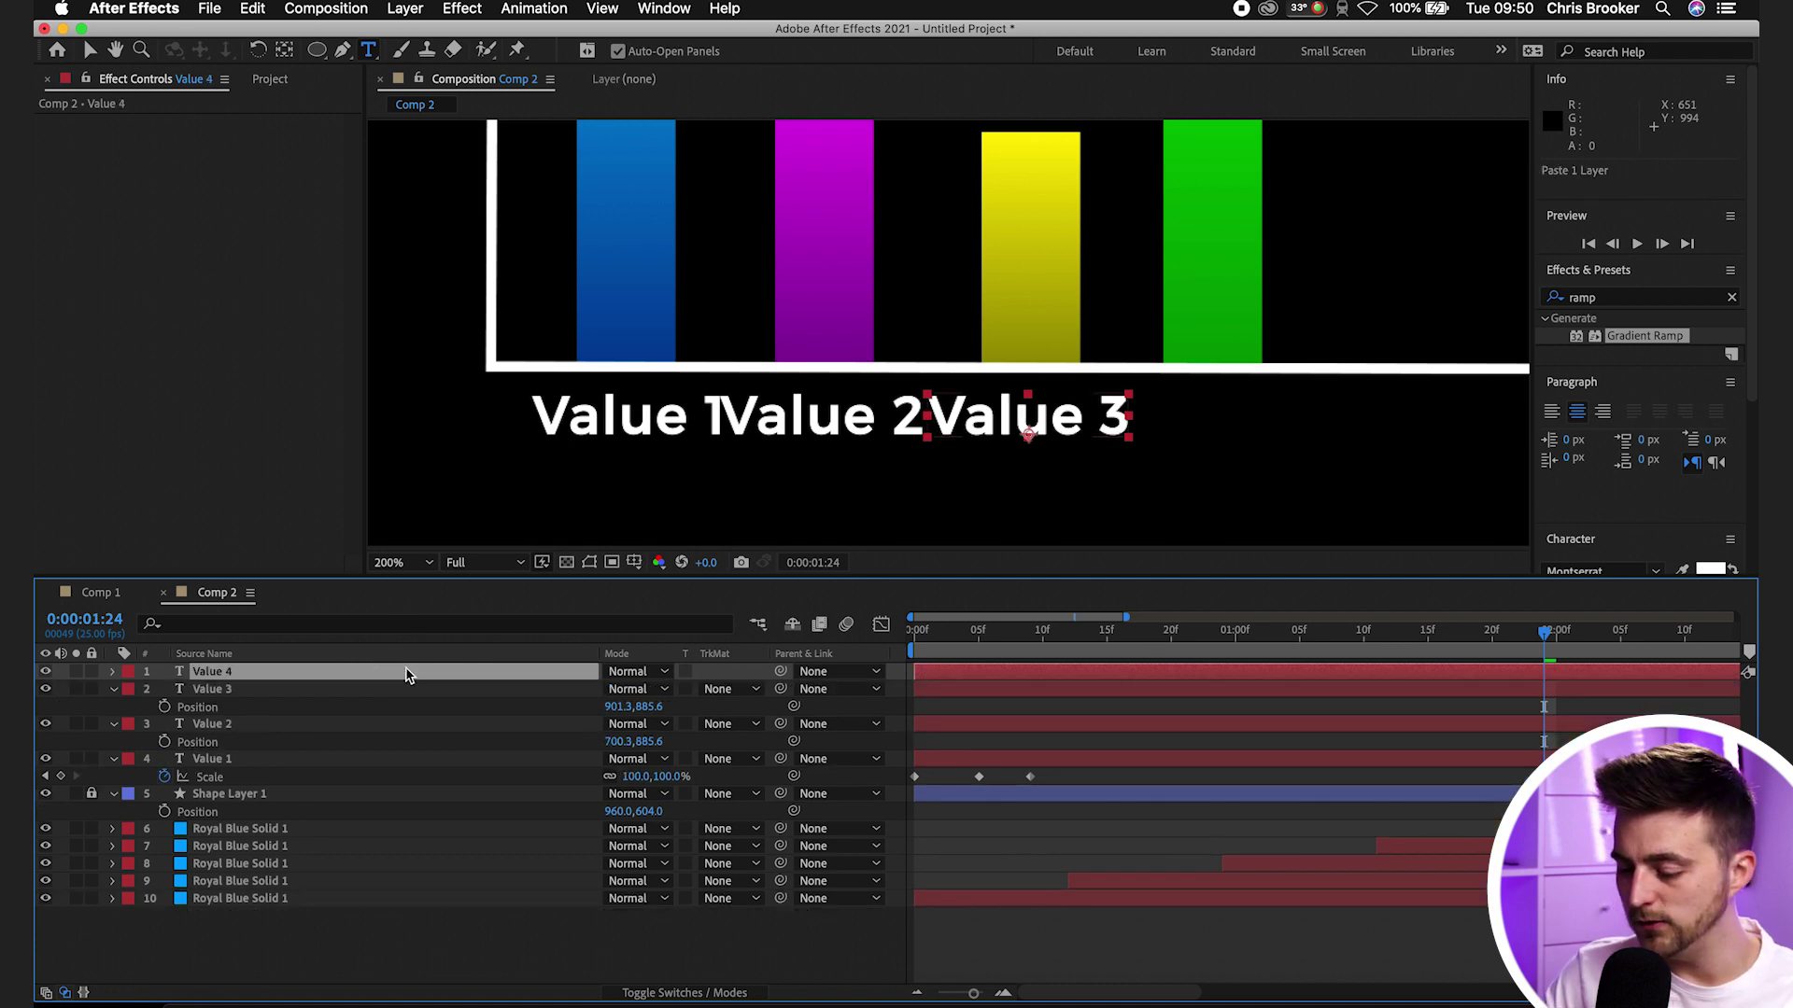
key(p)
double_click(363, 680)
key(BackSpace)
text(4)
click(880, 739)
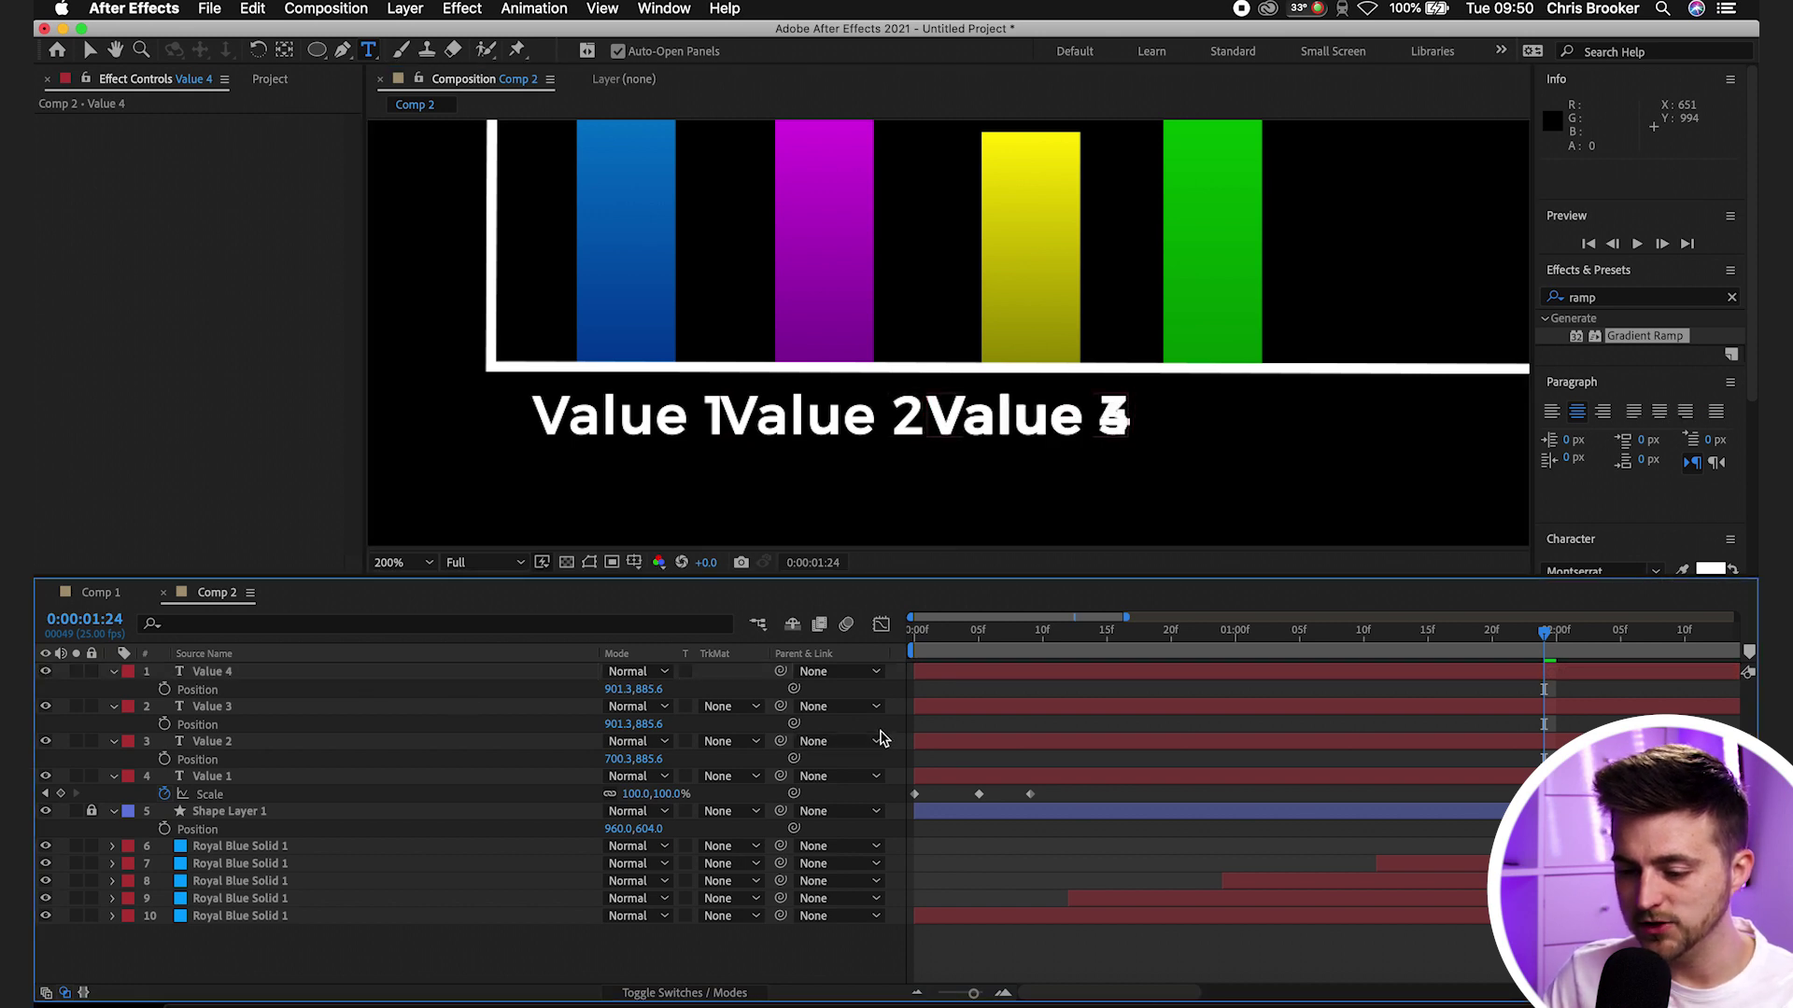
drag(608, 689, 814, 682)
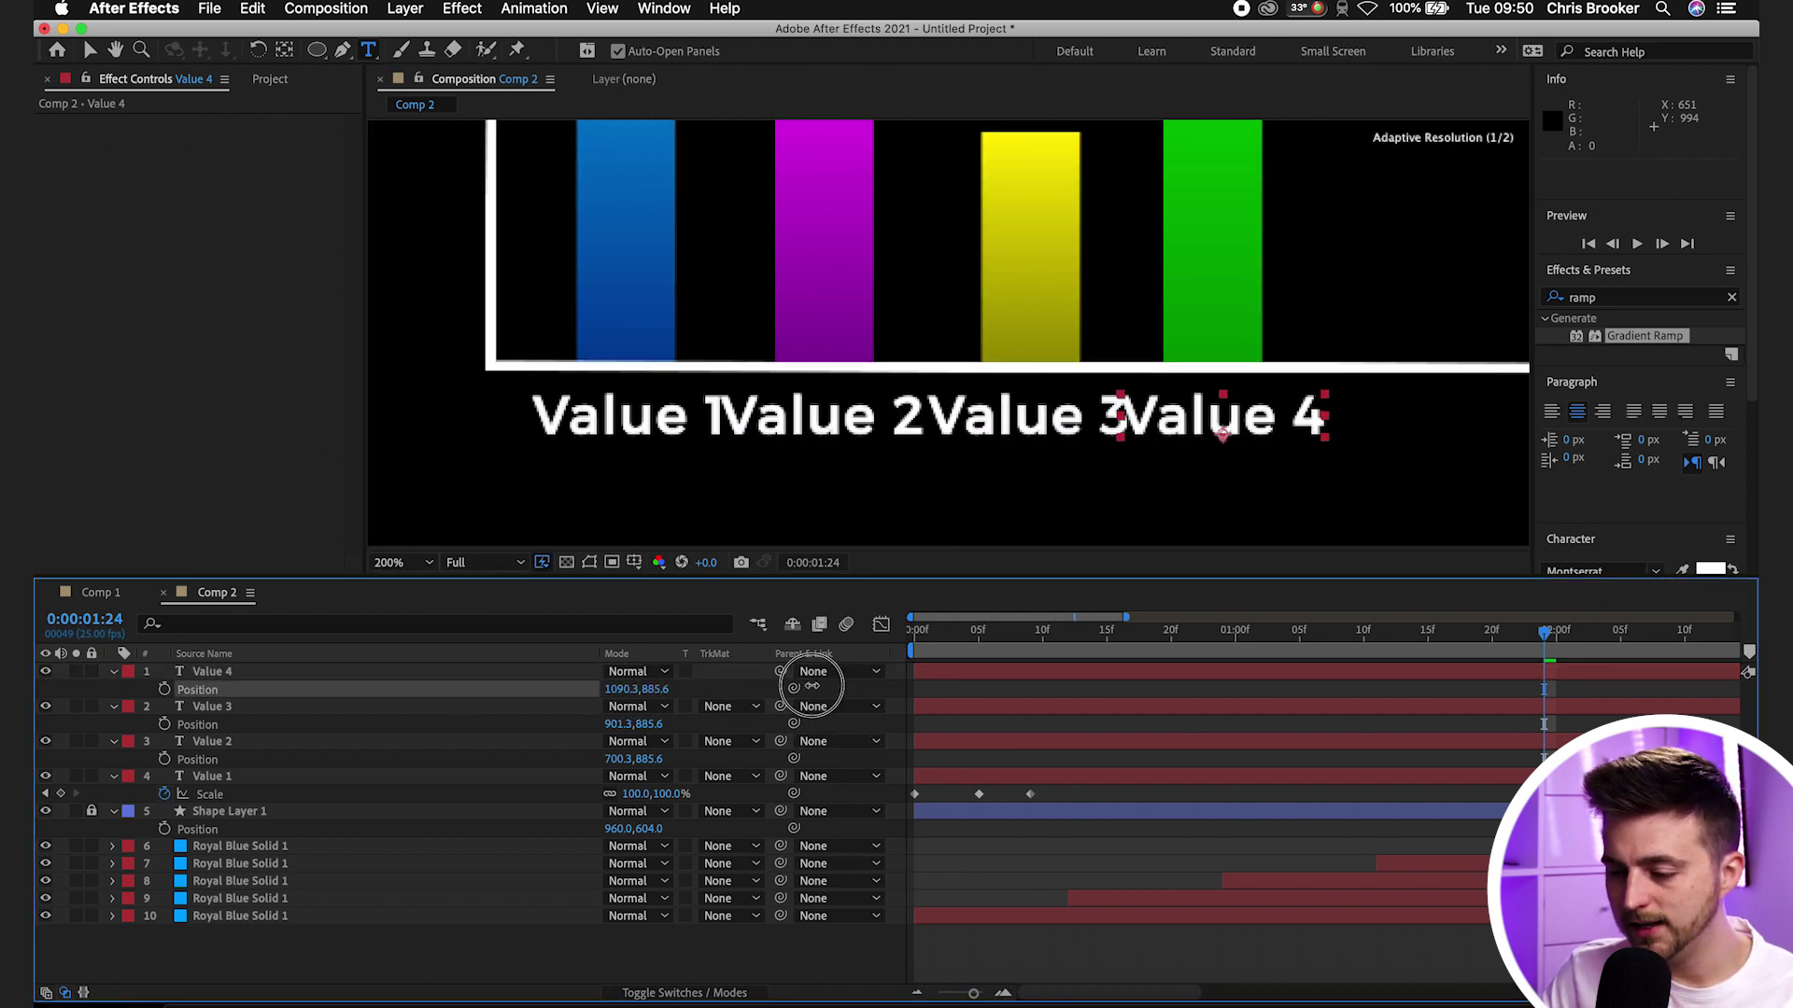
Duplicate the "Value 4" label, change its text to "Value 5" and place it beneath the fifth bar at X 1284.3
key(ctrl+d)
double_click(994, 676)
key(Right)
key(BackSpace)
text(5)
click(983, 683)
key(p)
drag(635, 689, 814, 690)
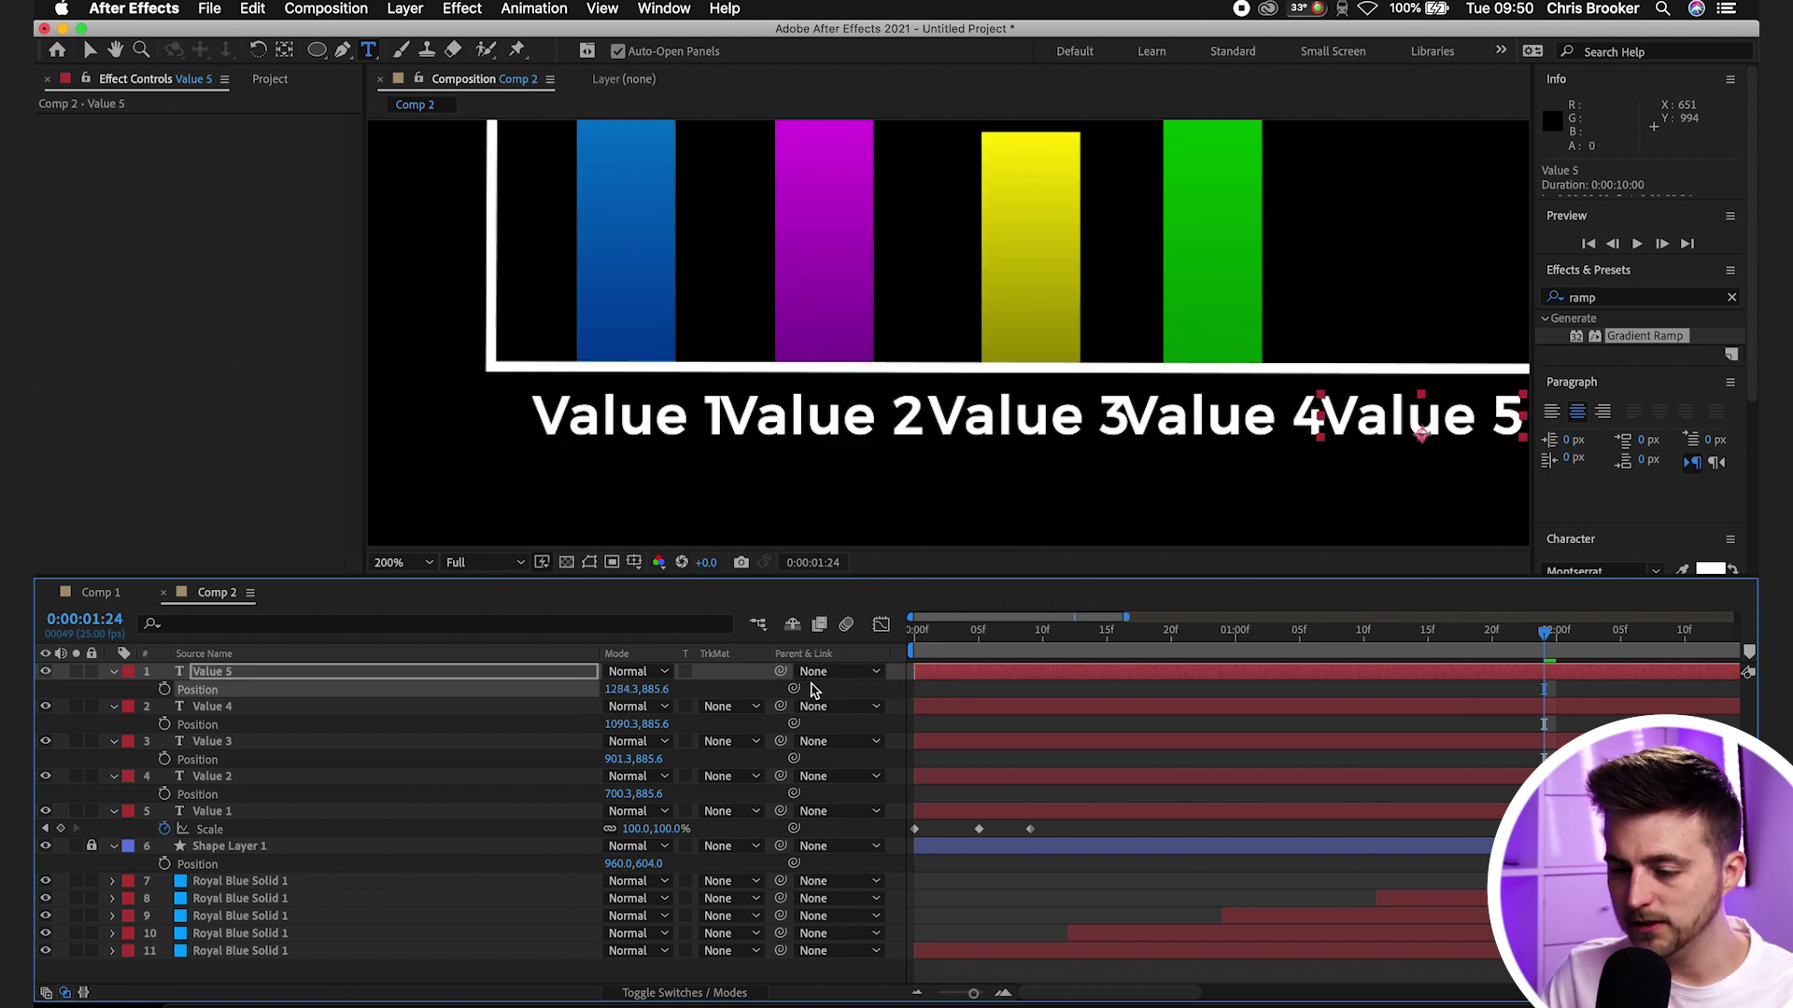
Preview the label animation and set the font size of all five value labels to 35 px
key(space)
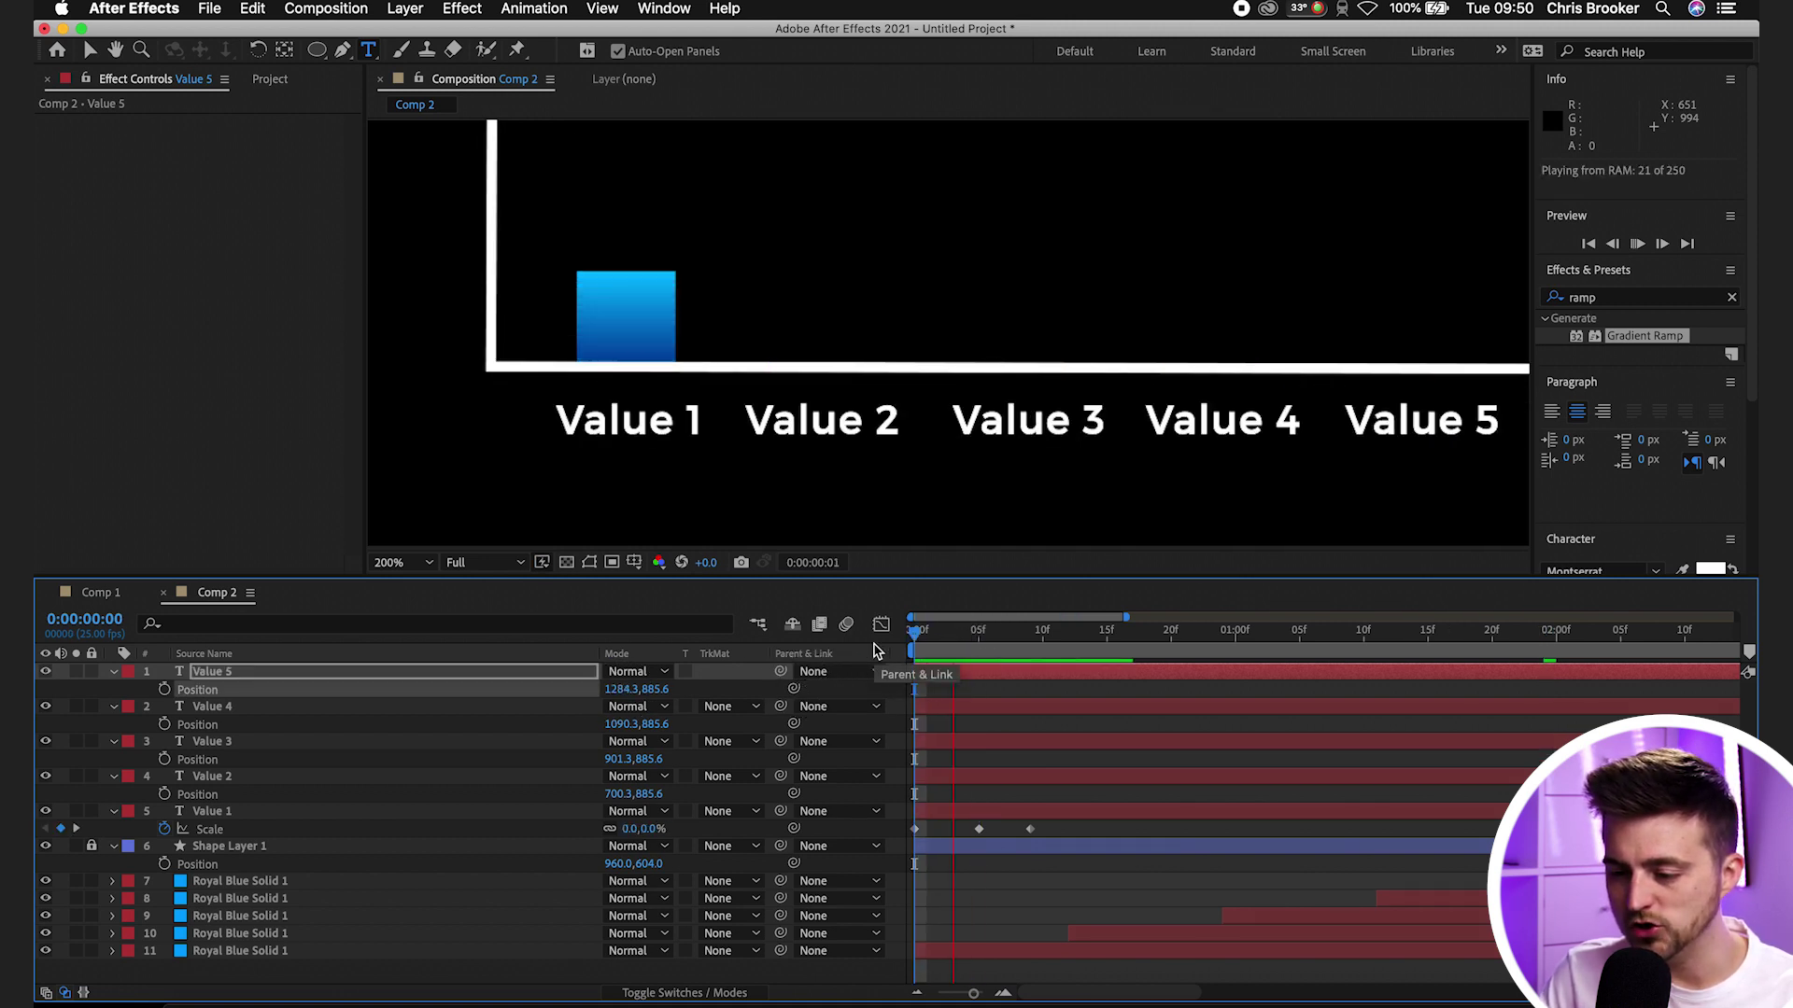
key(space)
click(225, 812)
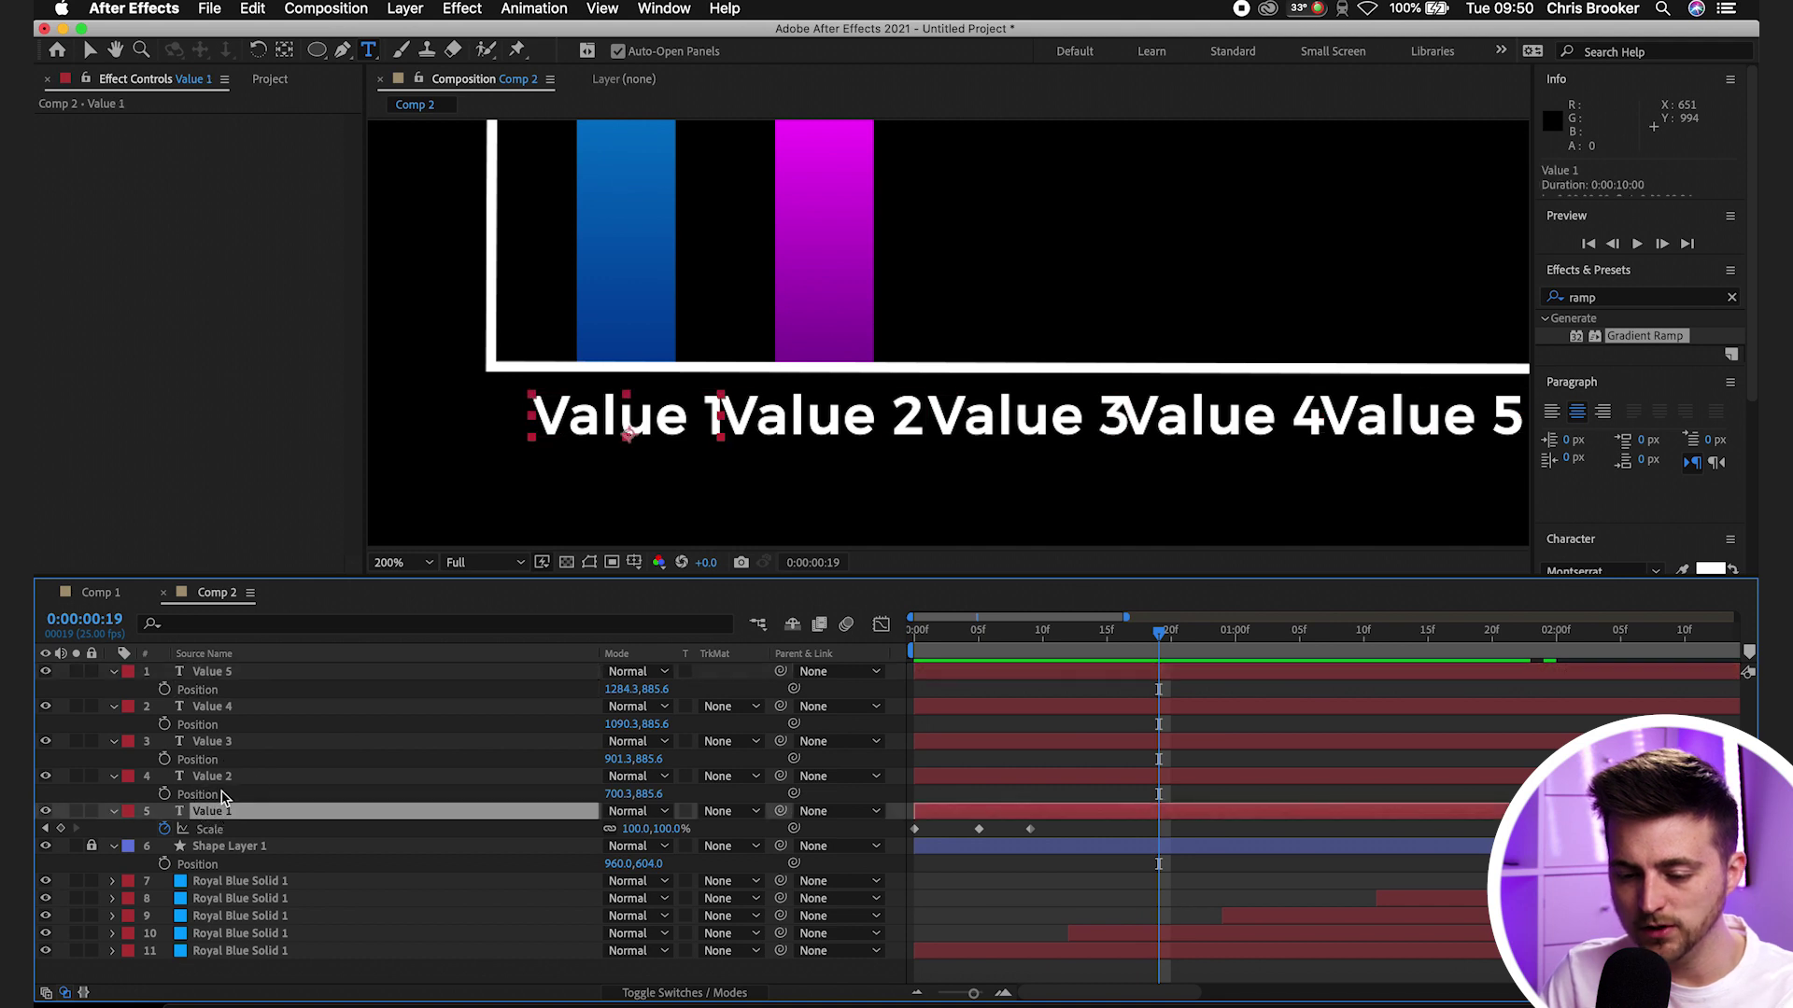
shift+click(225, 672)
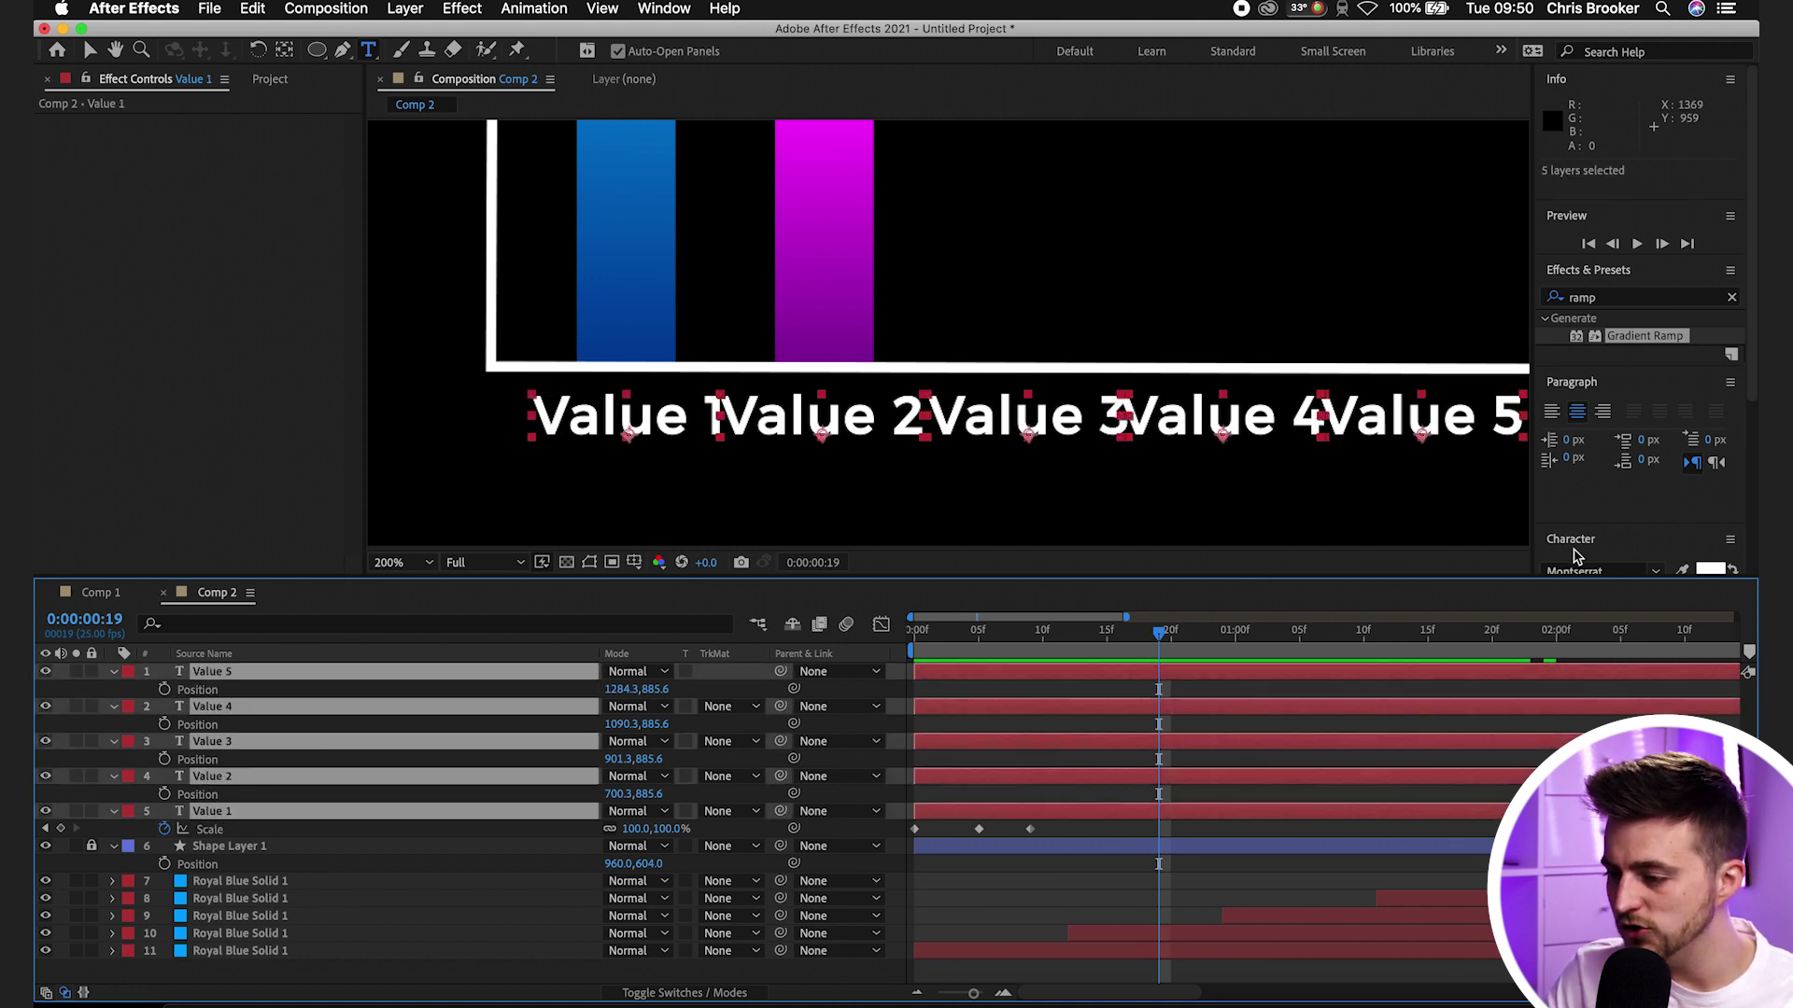
scroll(1607, 462, down, 5)
drag(1576, 363, 1549, 363)
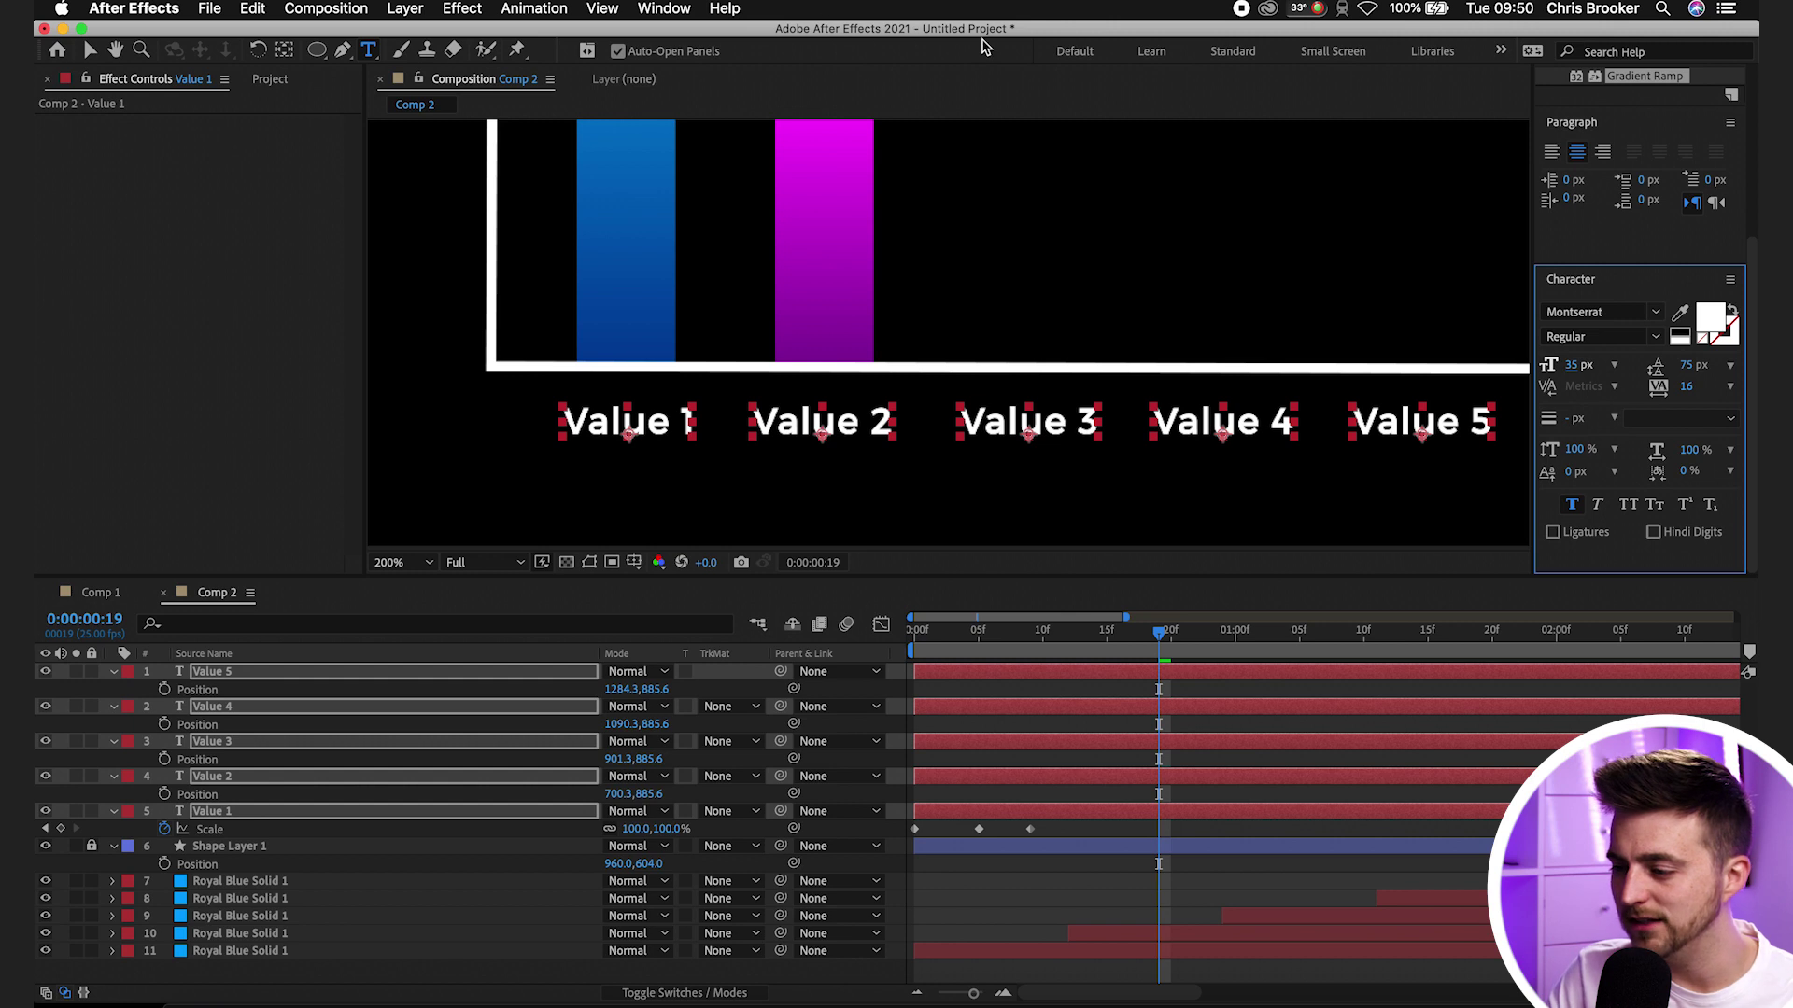
Fit the composition in view and preview the bars with all five labels from the start
click(662, 8)
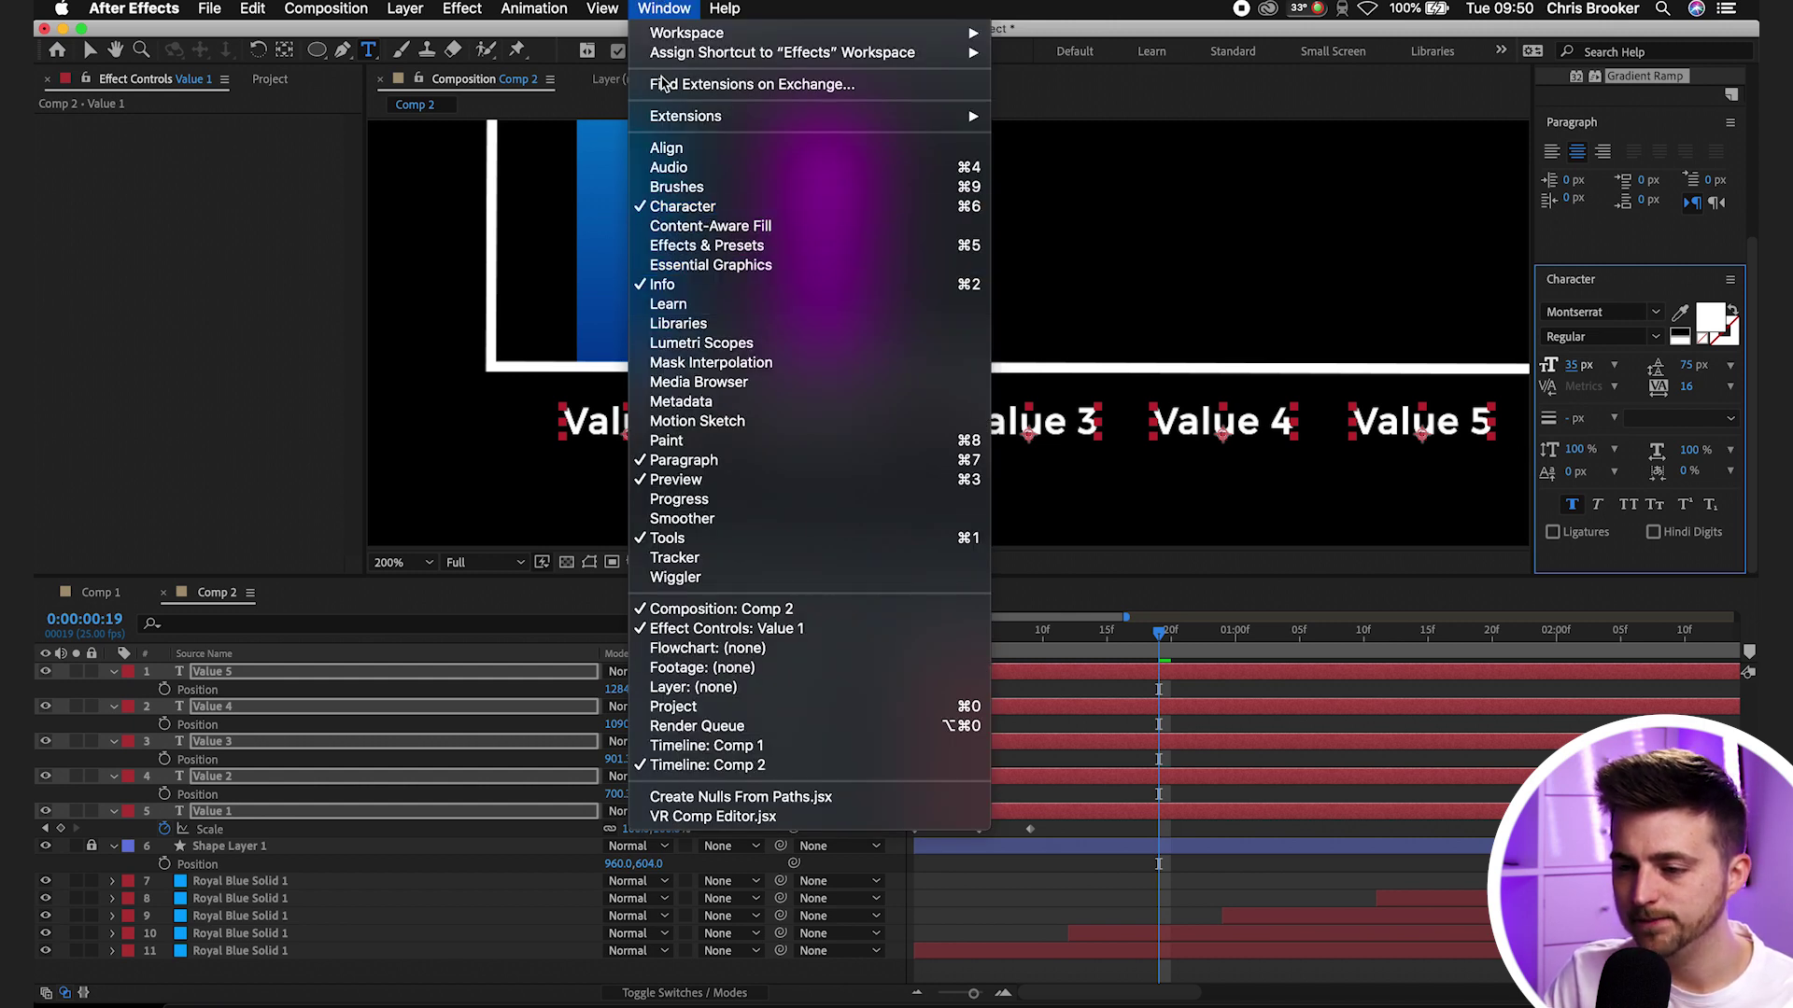
click(663, 9)
click(401, 562)
click(411, 584)
click(719, 642)
key(Home)
key(space)
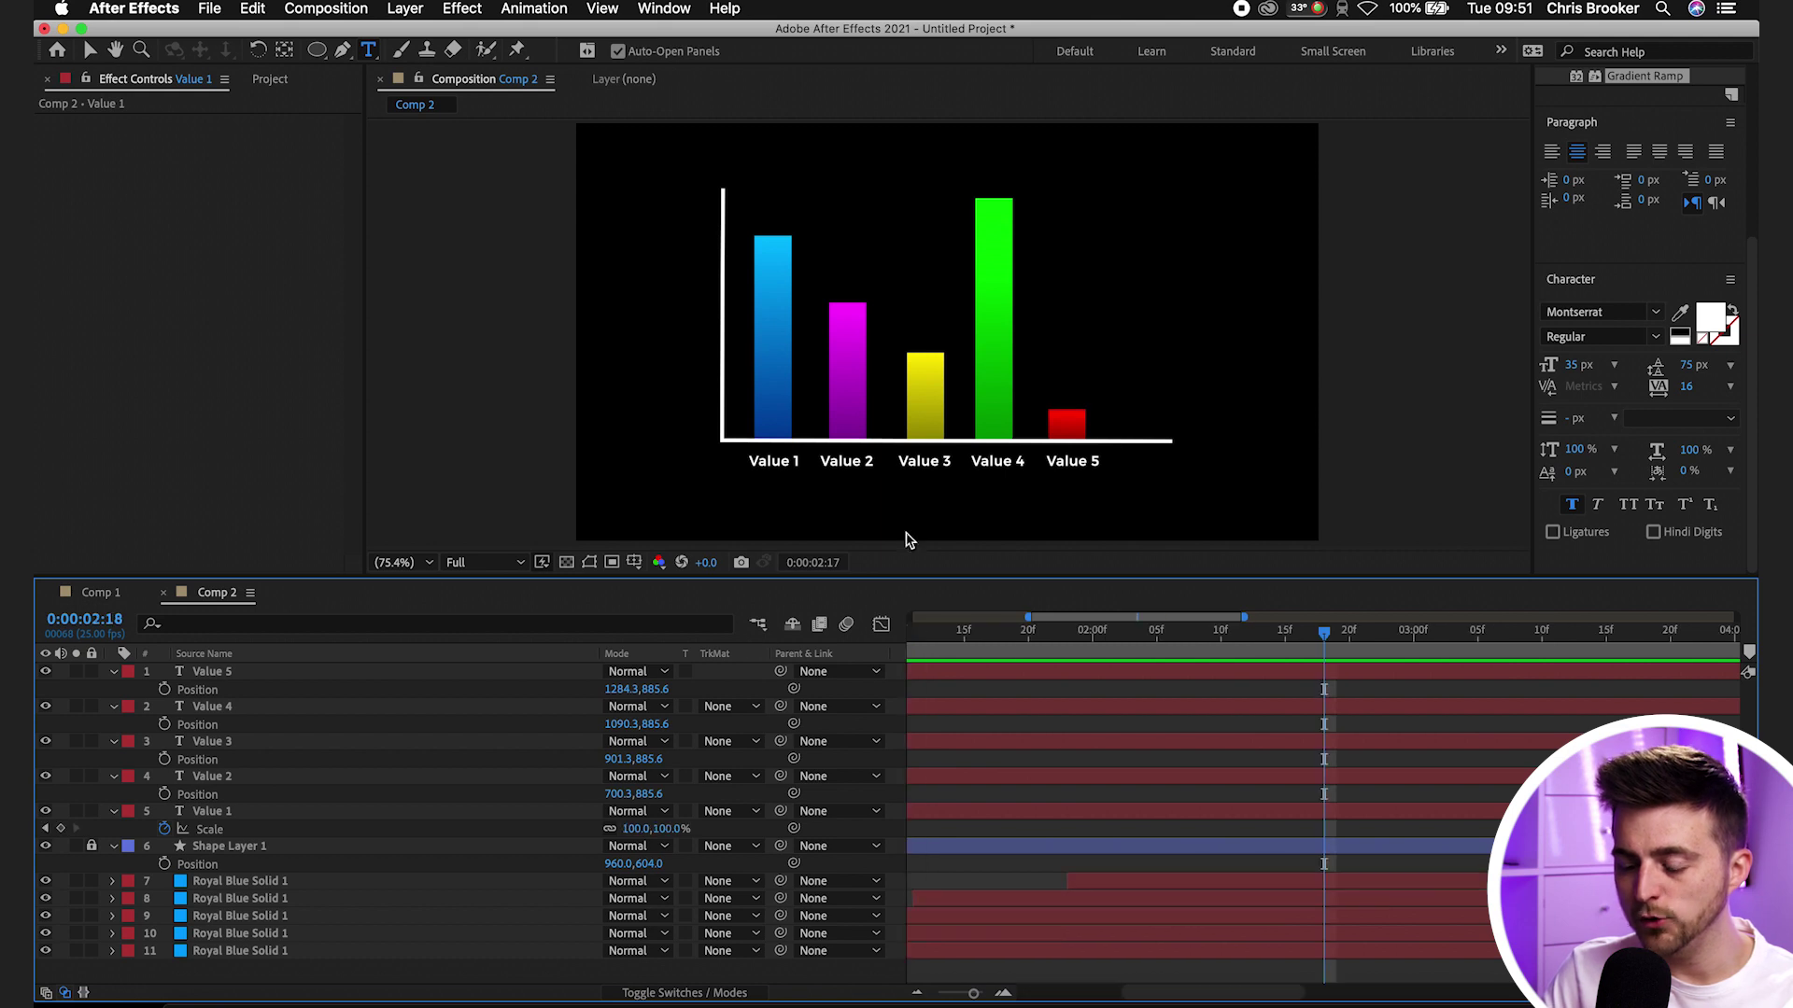
Stagger the "Value 2" to "Value 5" label layers in sequence within about the first second and preview the animation
key(semicolon)
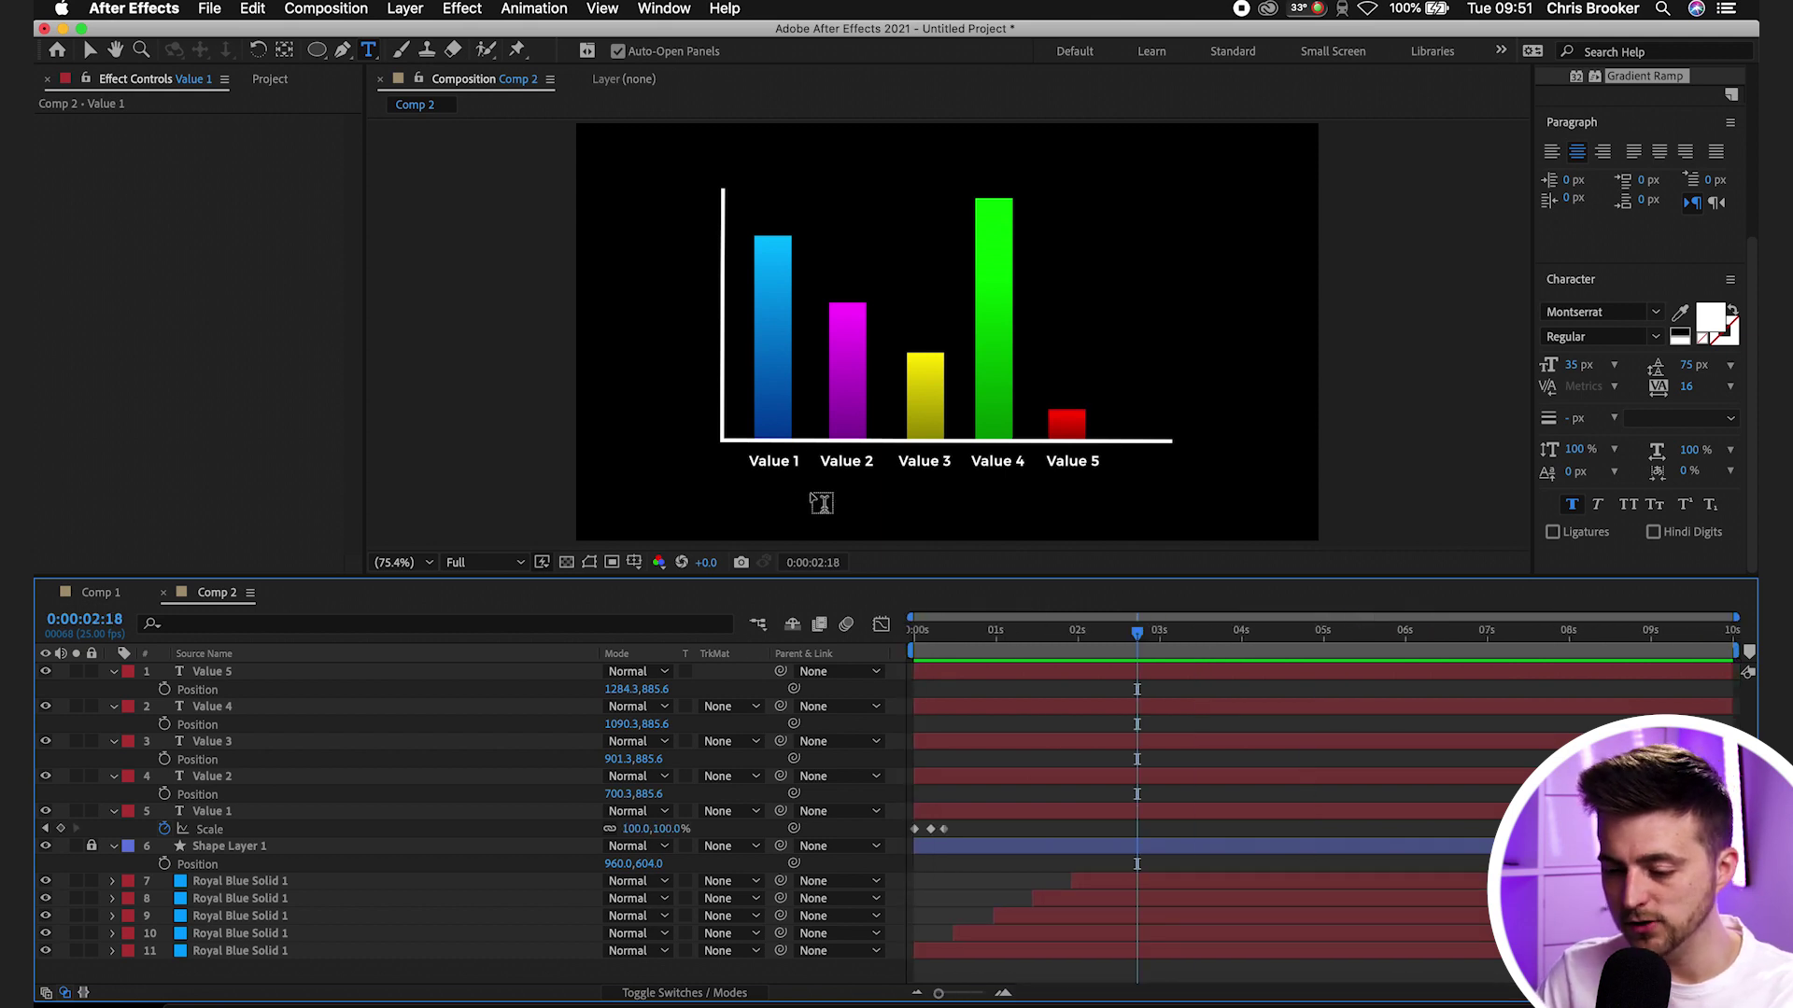
key(v)
click(978, 790)
drag(964, 787, 1037, 668)
key(Home)
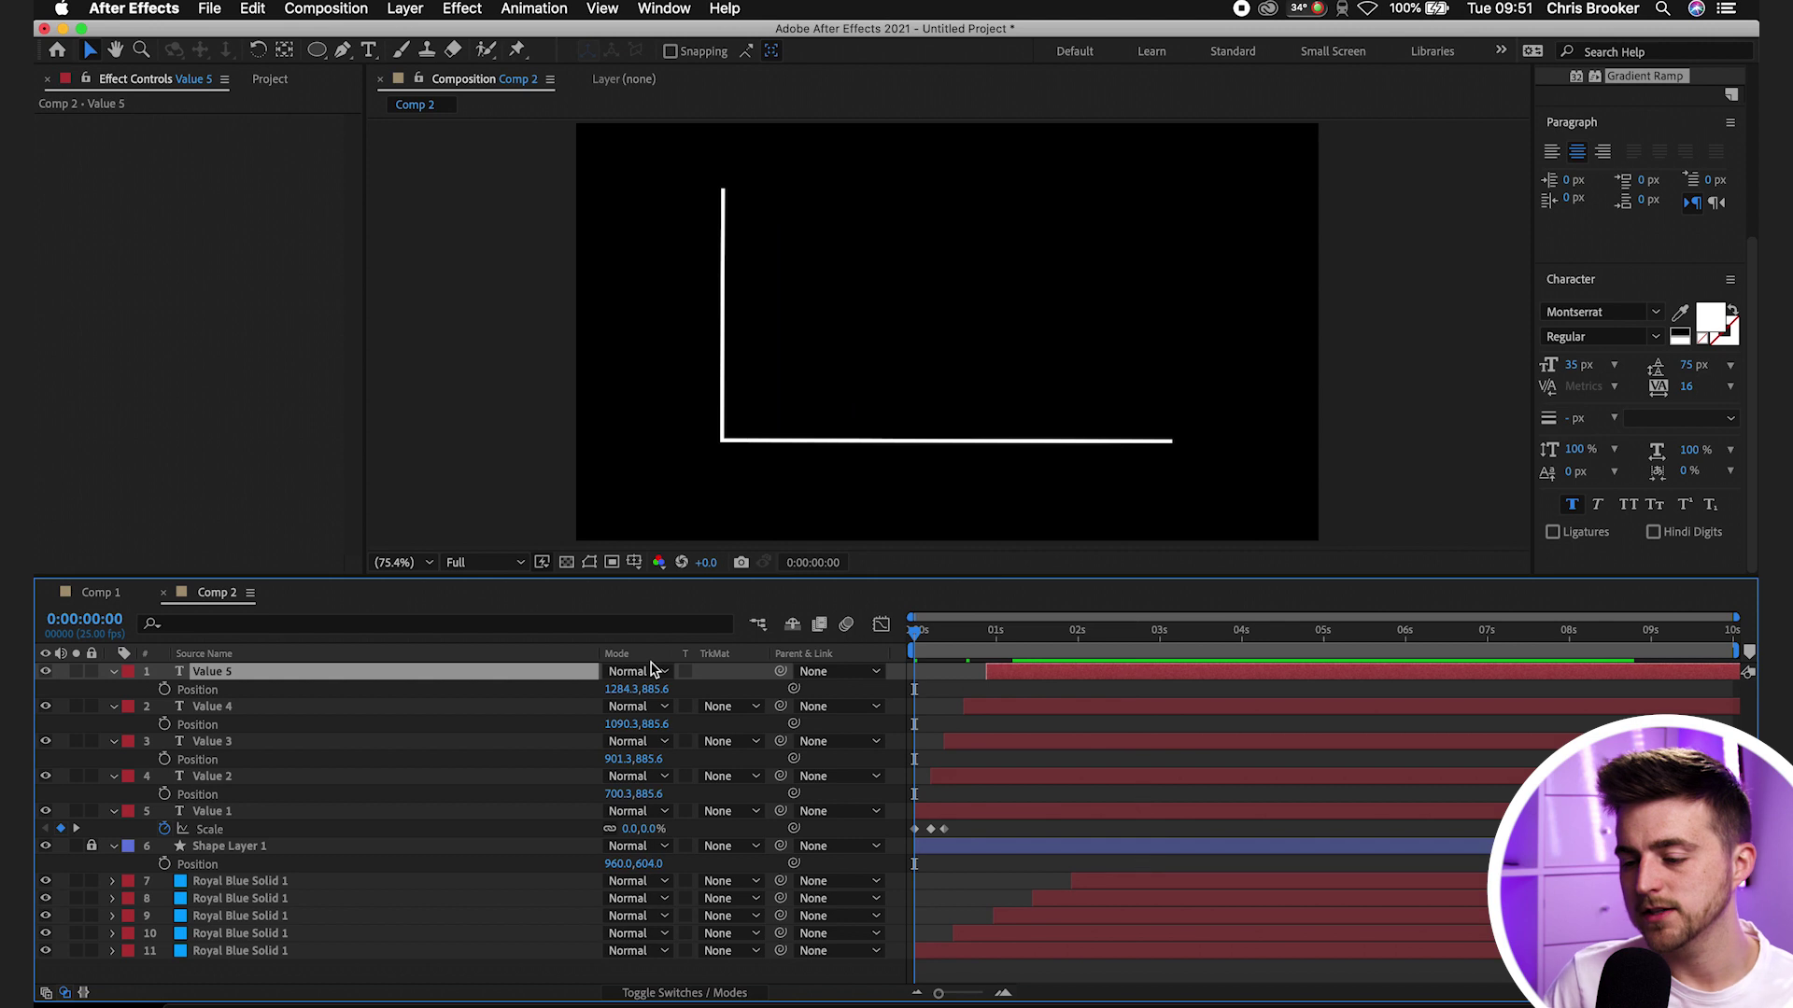
key(space)
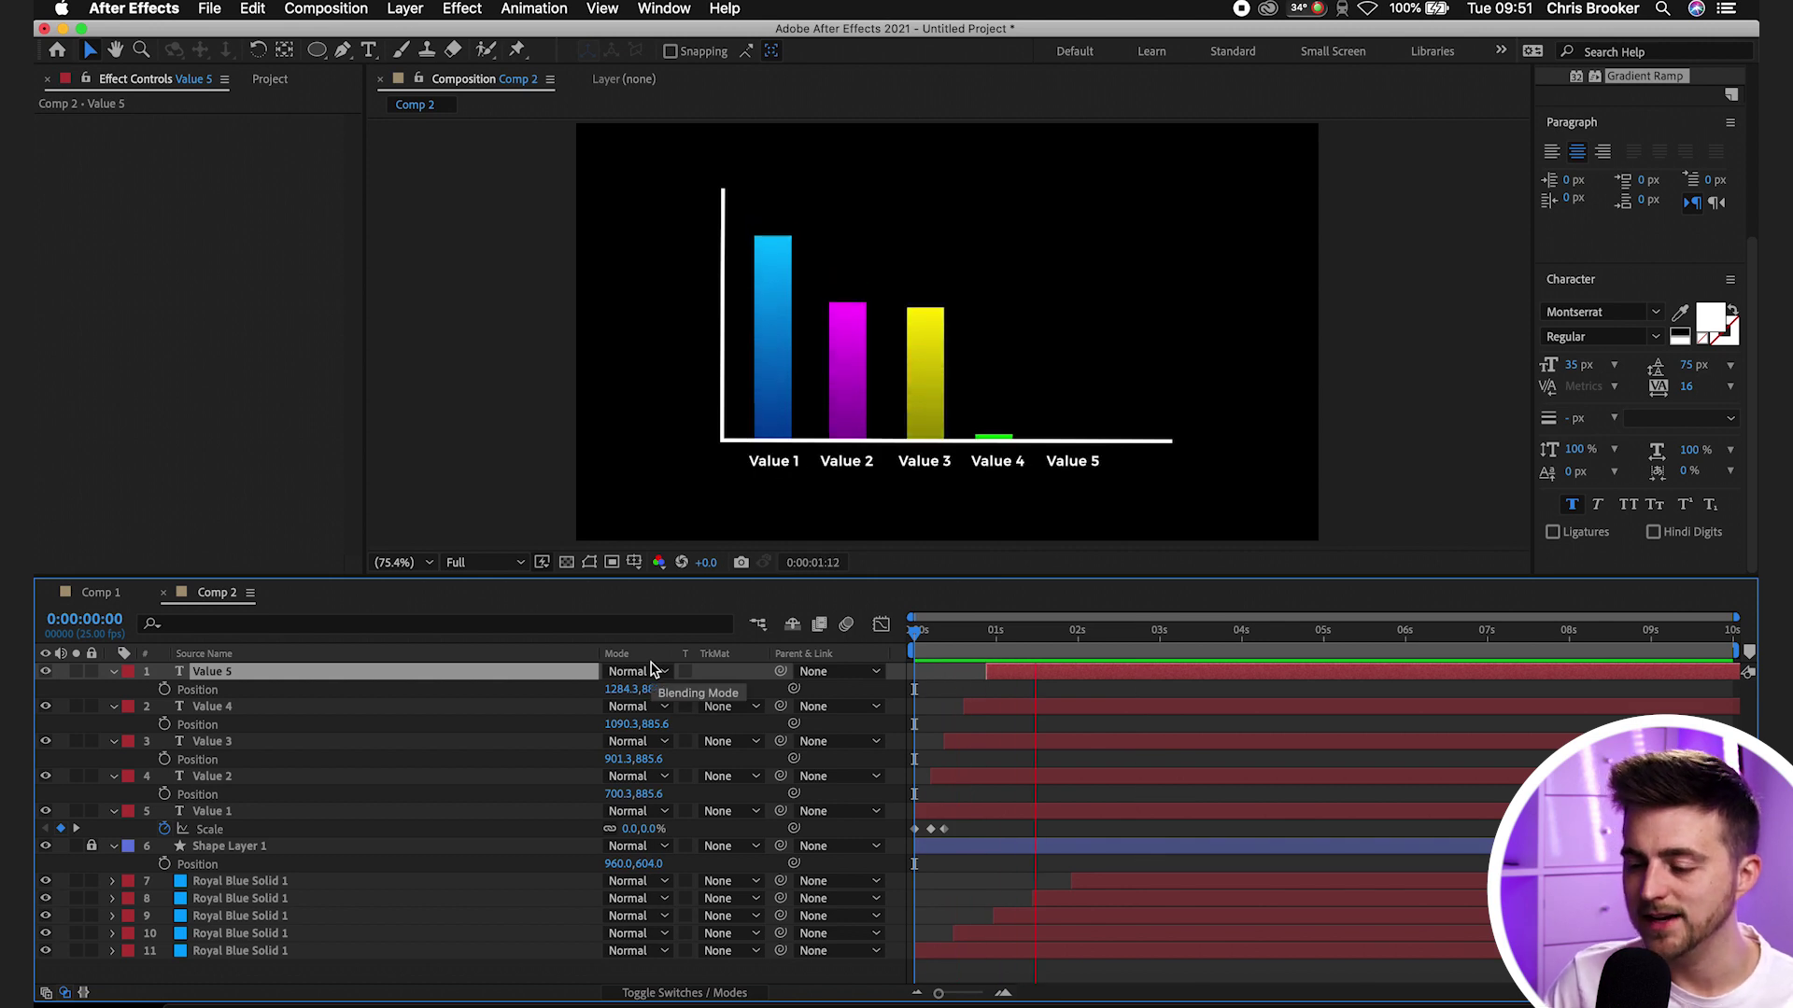
key(space)
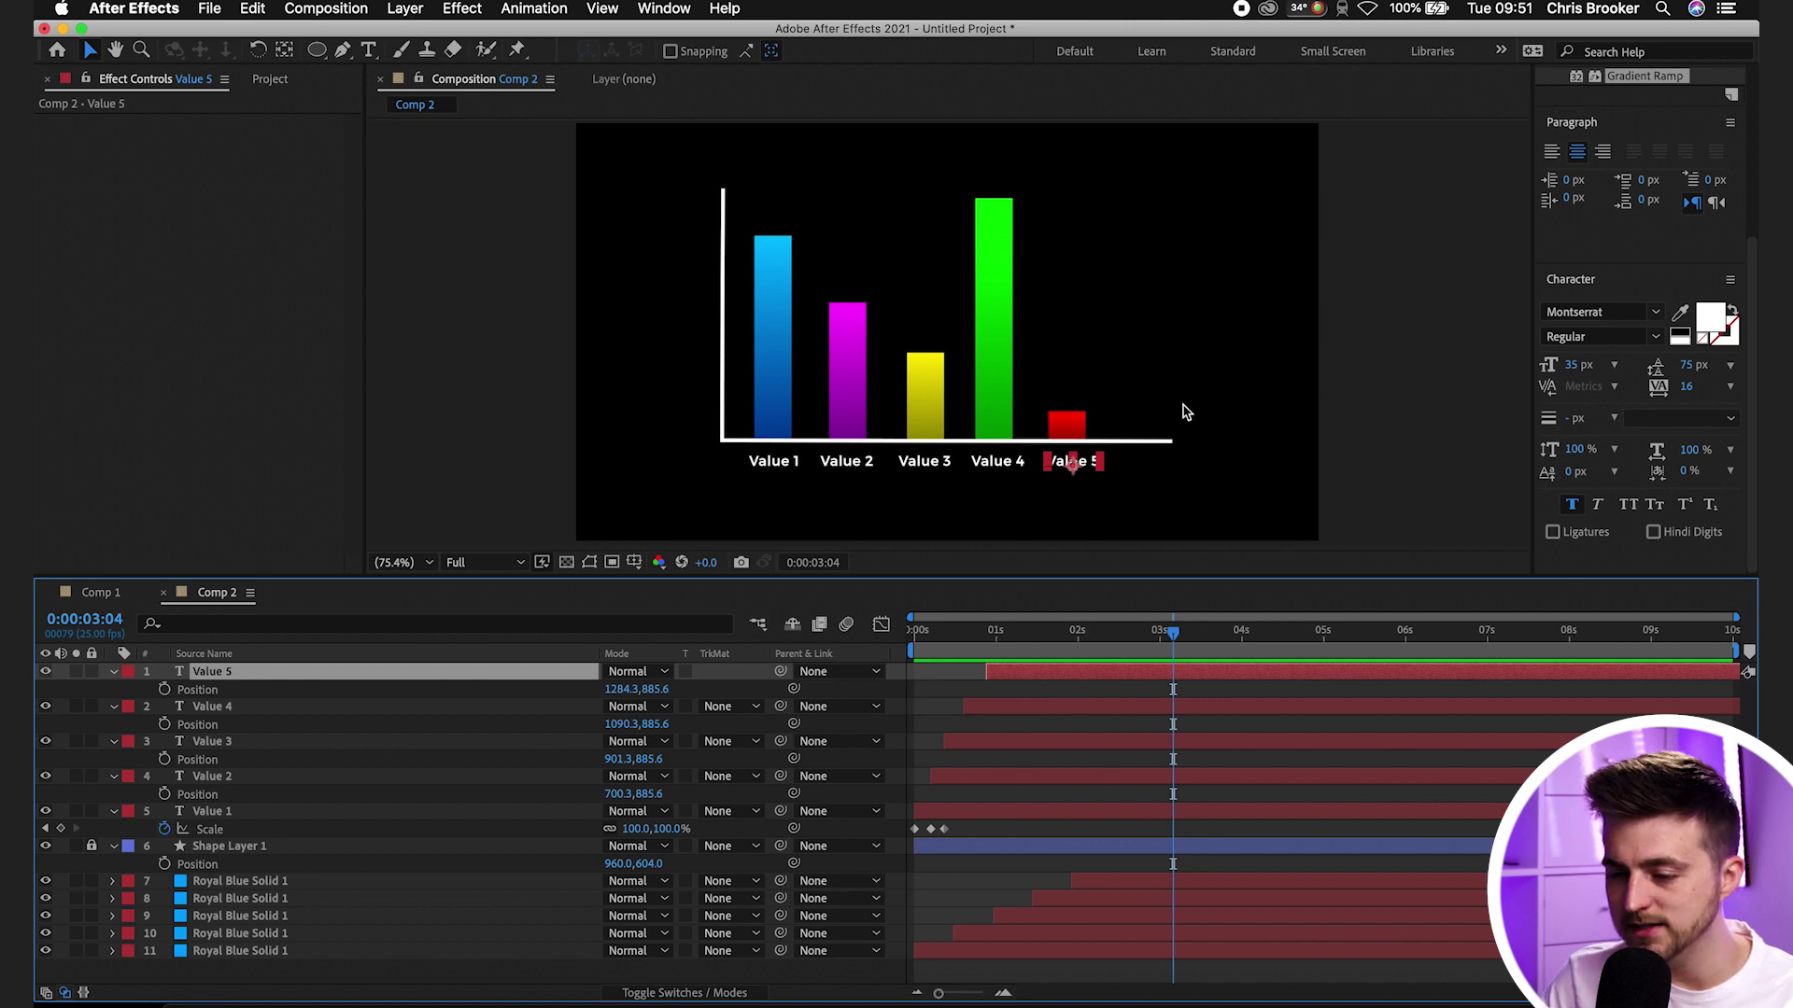
Collapse the properties of the five value label layers in the timeline
click(920, 738)
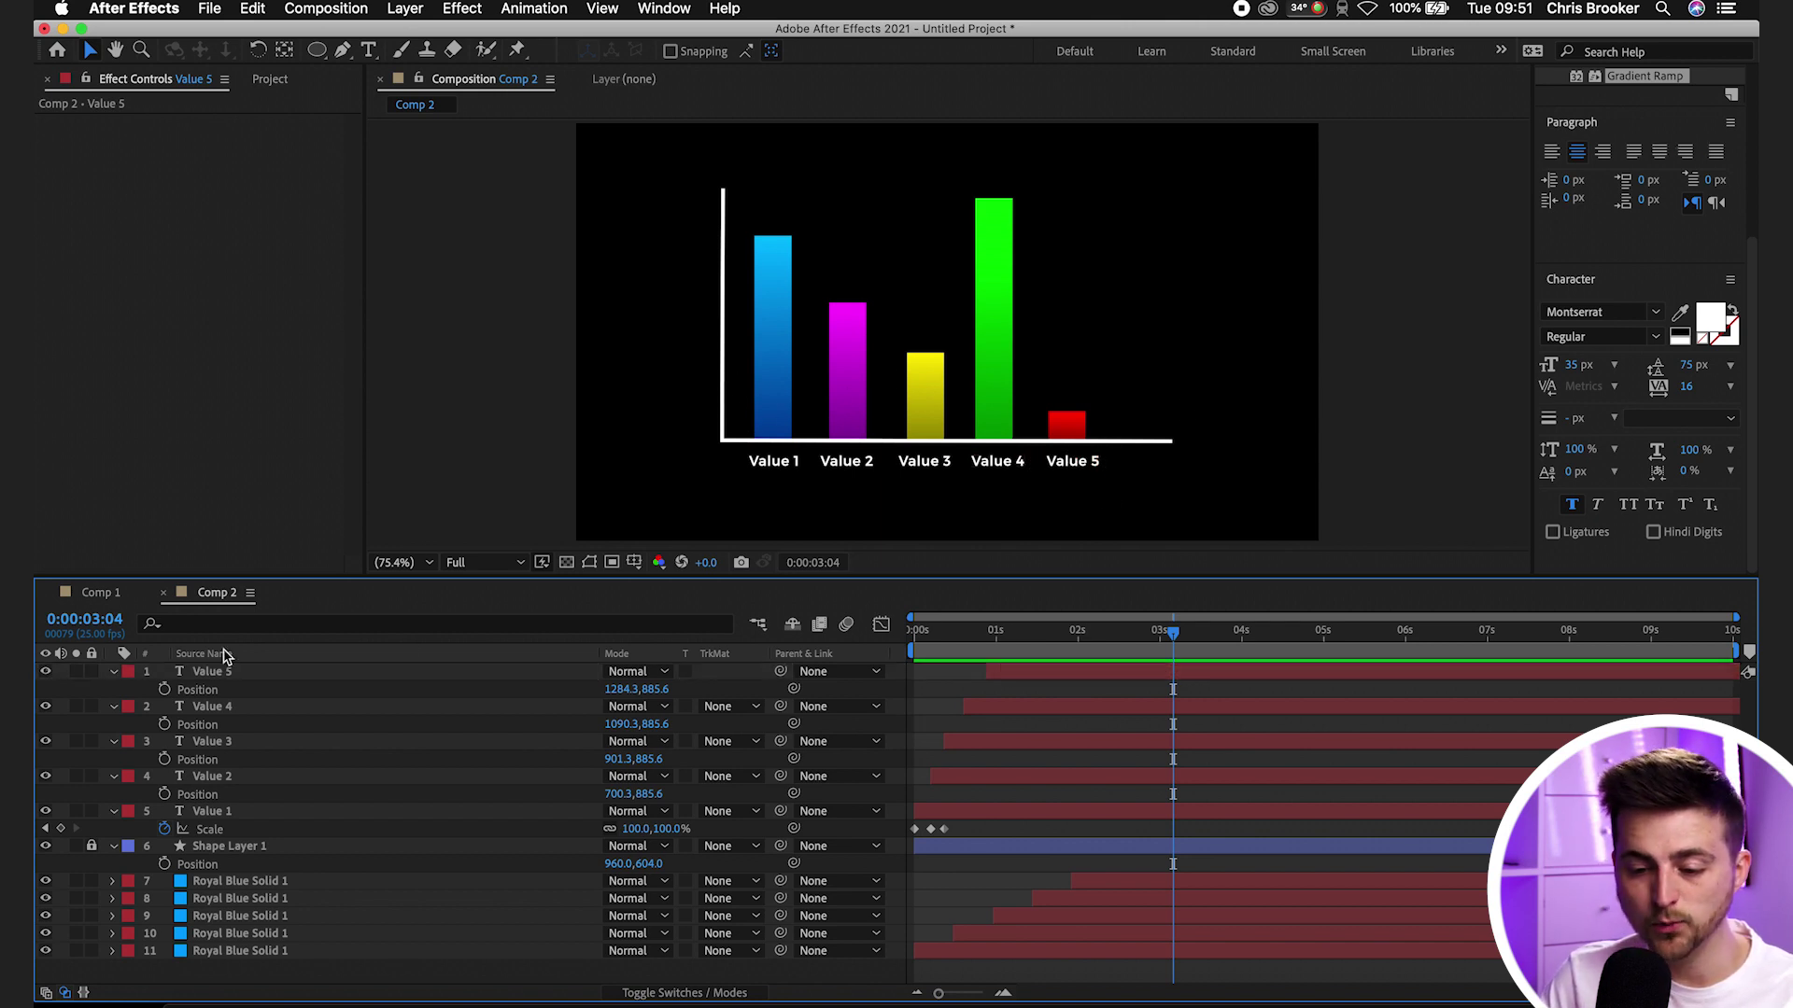
click(113, 671)
click(113, 689)
click(113, 706)
click(113, 724)
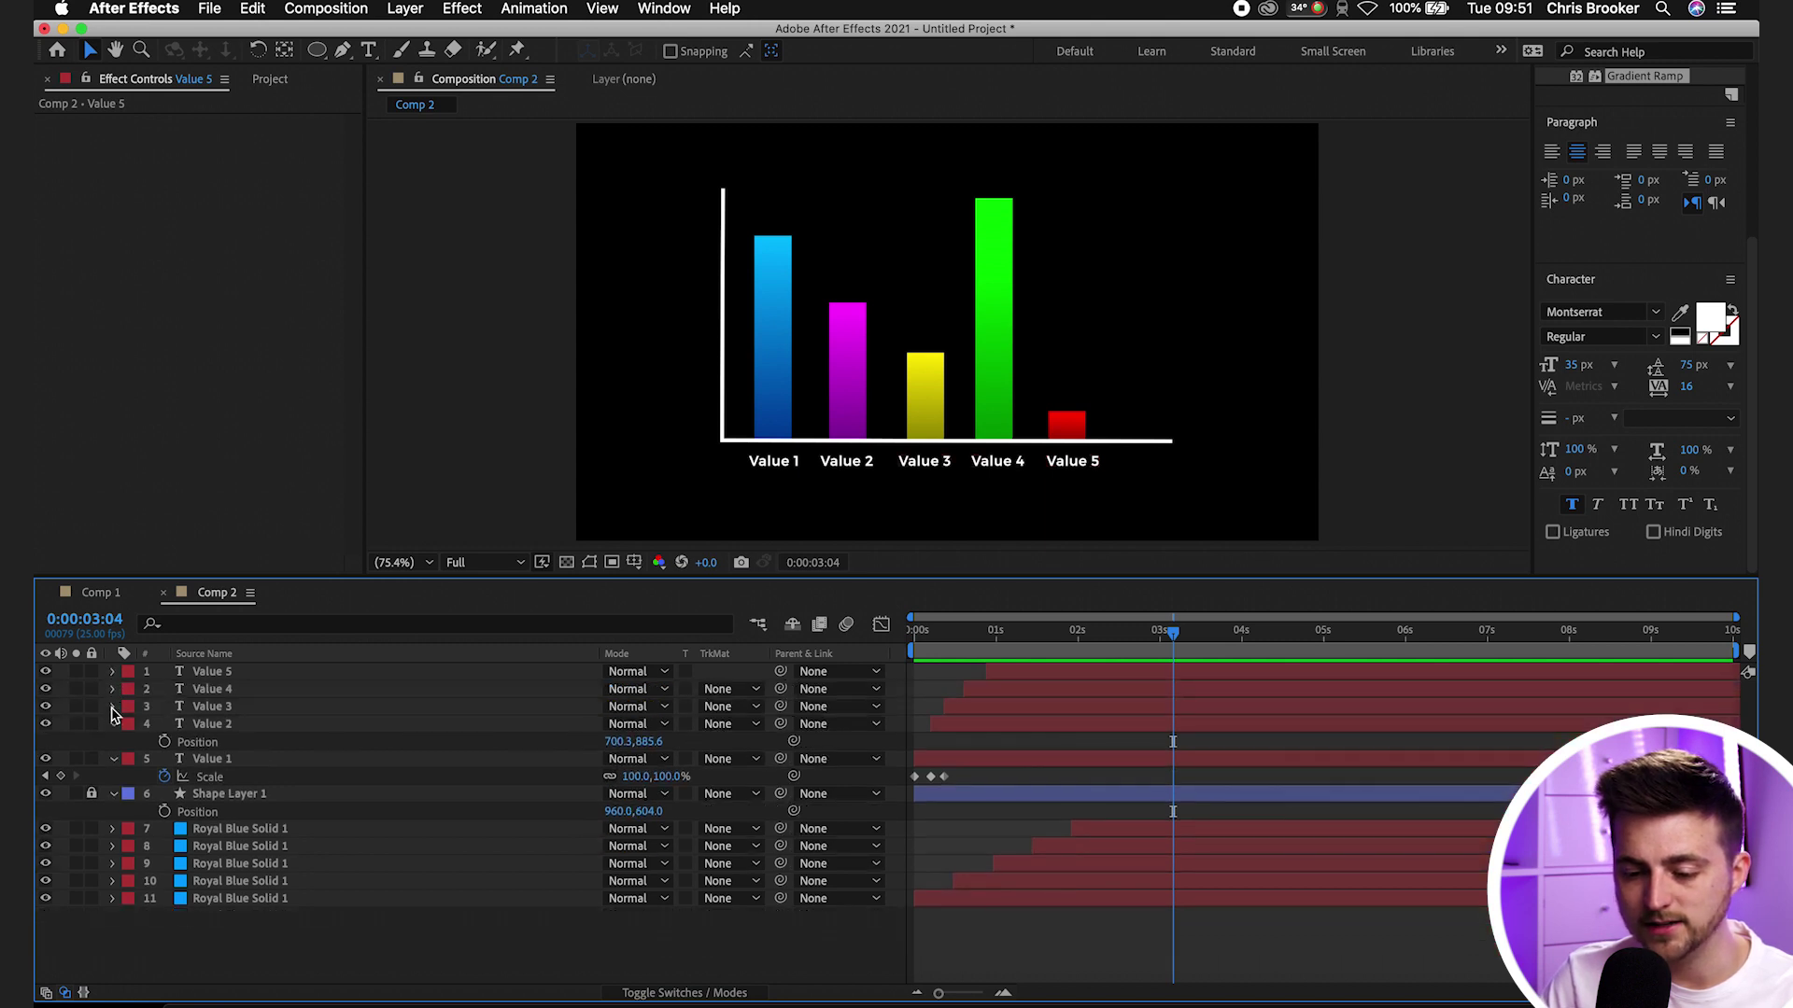
click(113, 741)
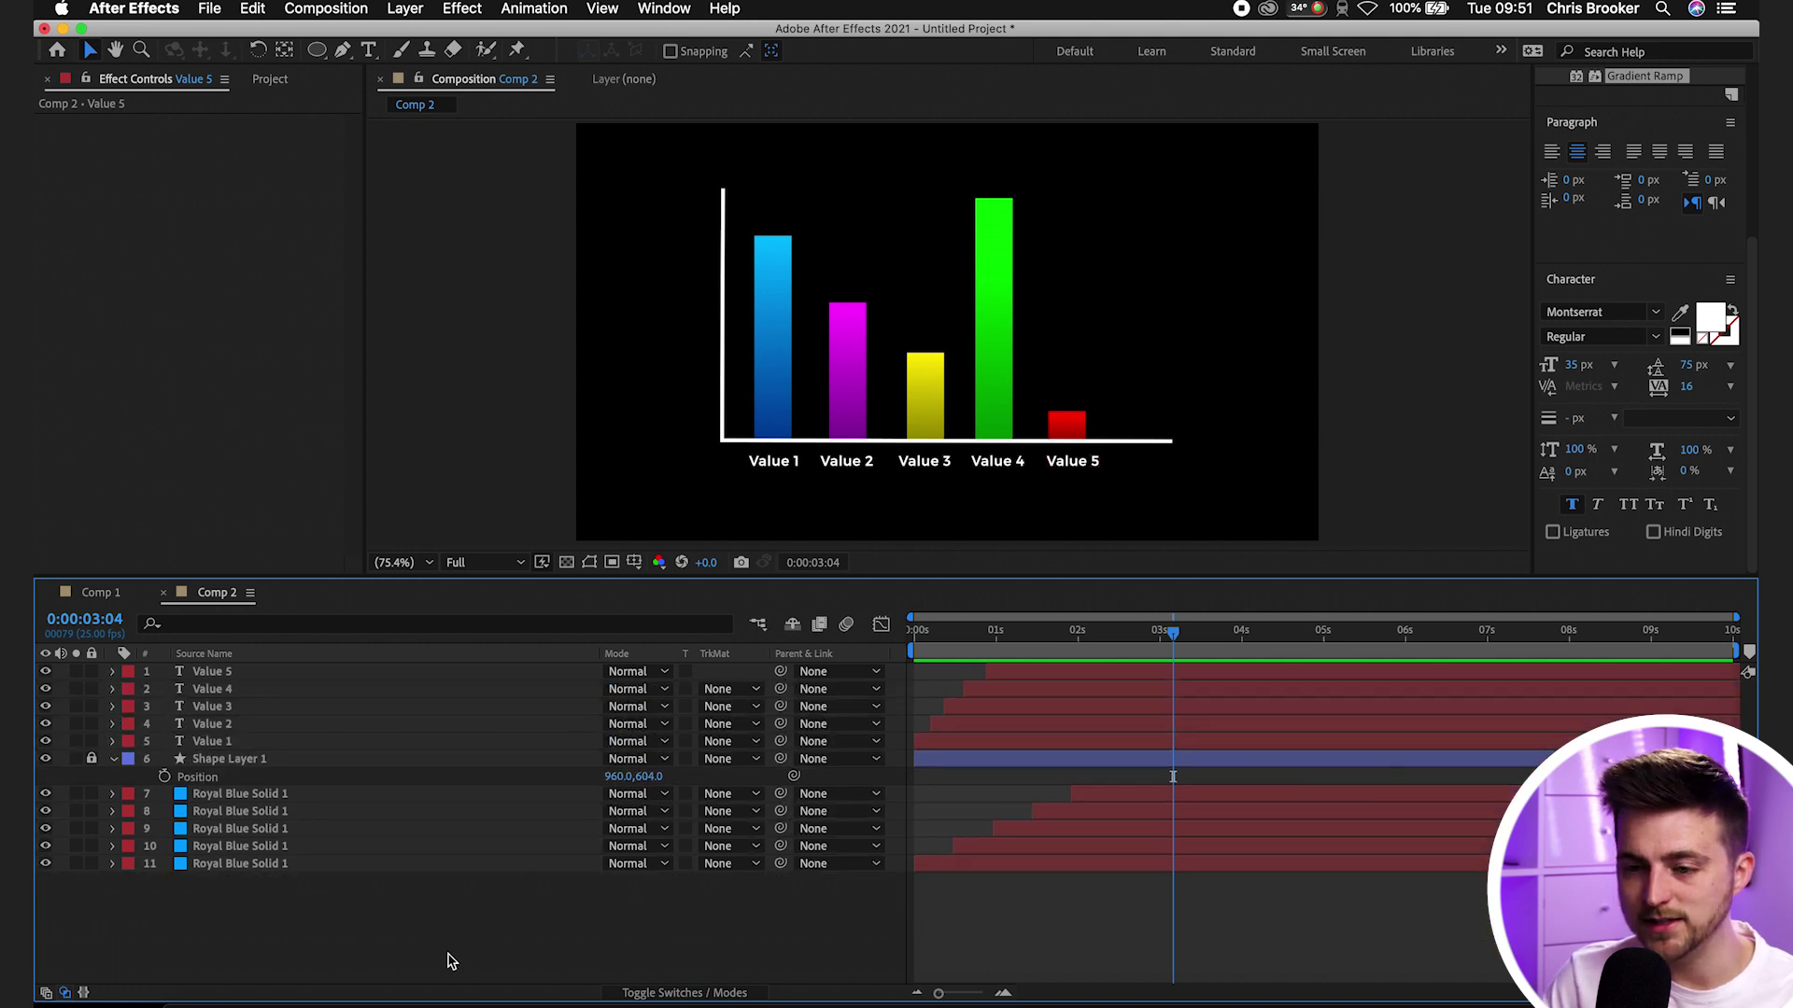
Switch to the Pen tool and display the Proportional Grid over the composition
click(343, 51)
click(402, 562)
click(389, 616)
click(634, 562)
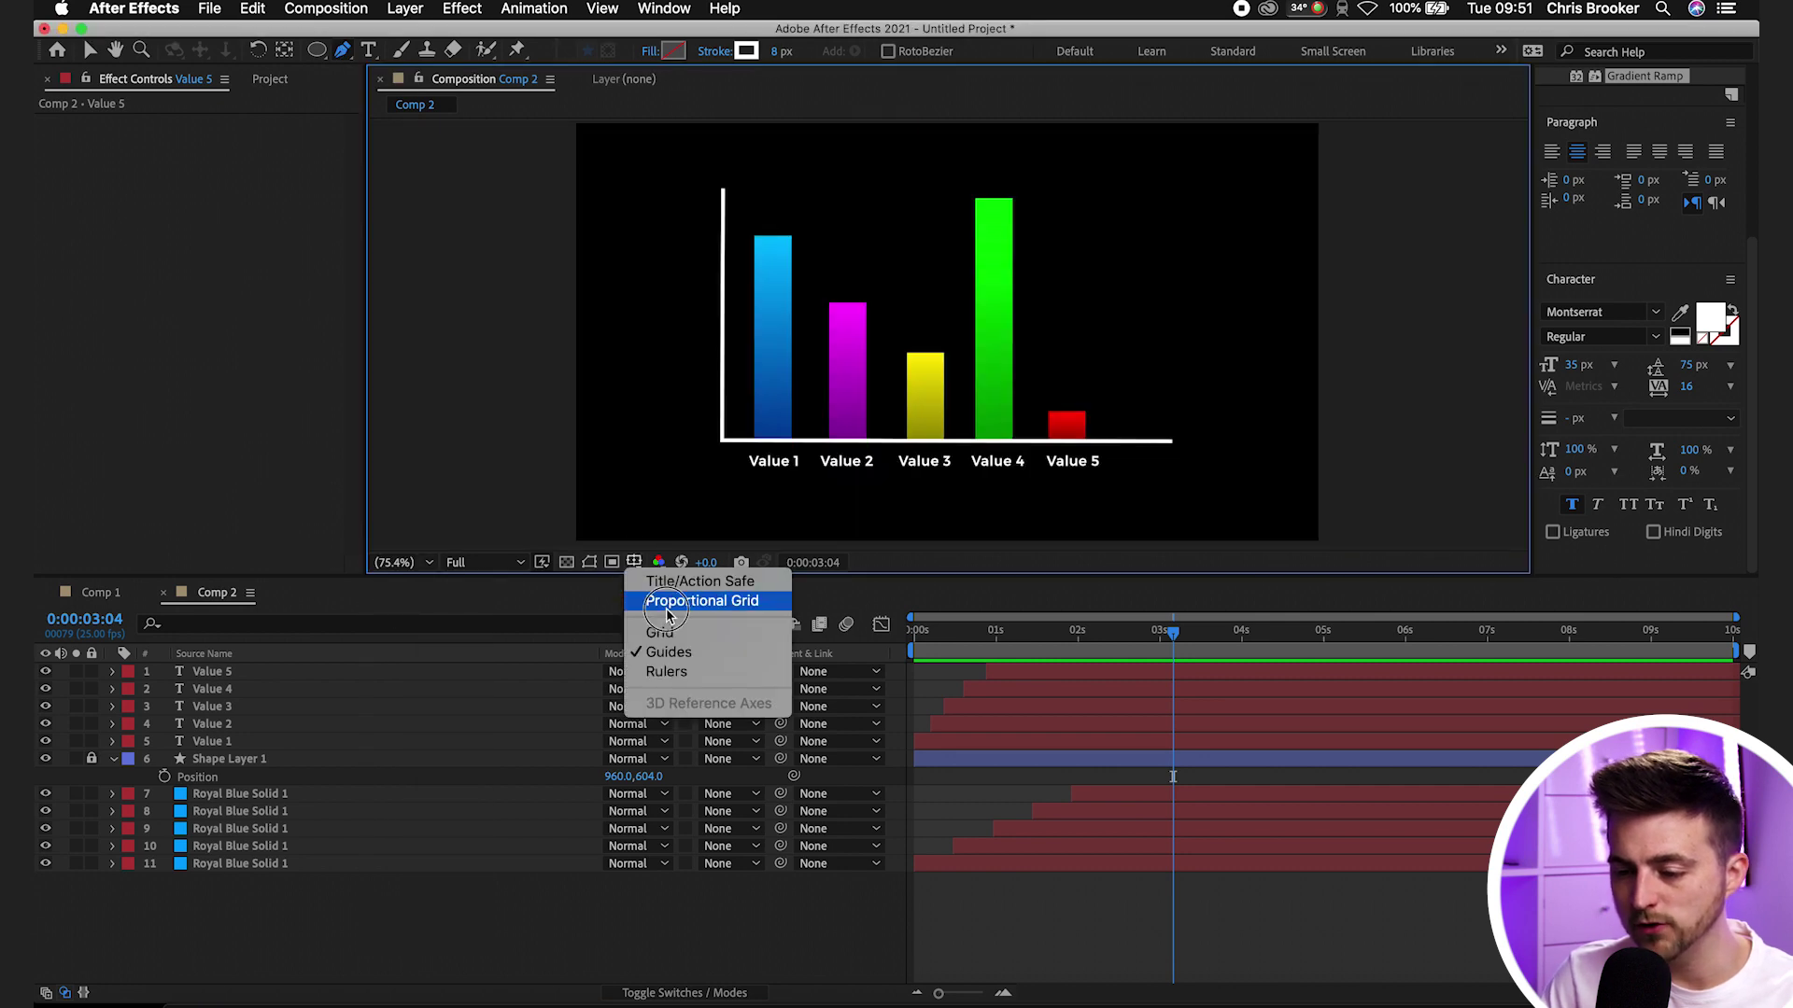
click(700, 598)
Draw a horizontal line with a 3 px stroke along the lowest grid line above the horizontal axis, spanning the axis's full length
scroll(861, 399, up, 3)
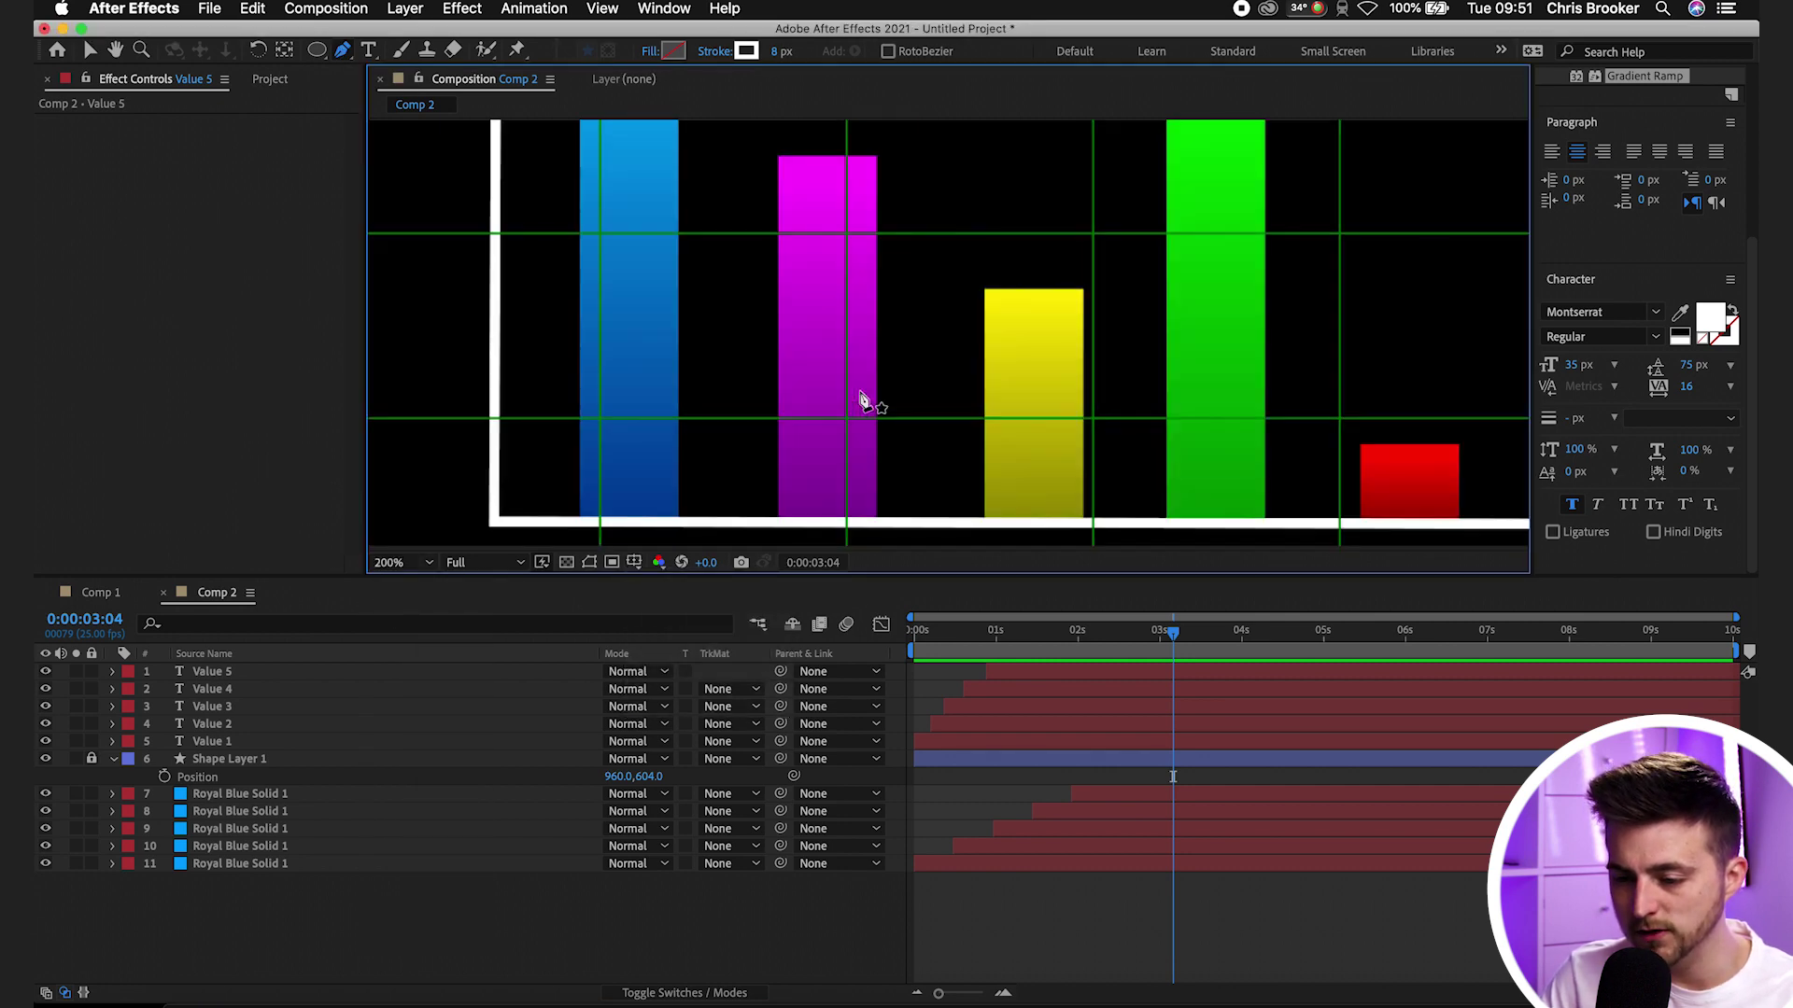
click(495, 425)
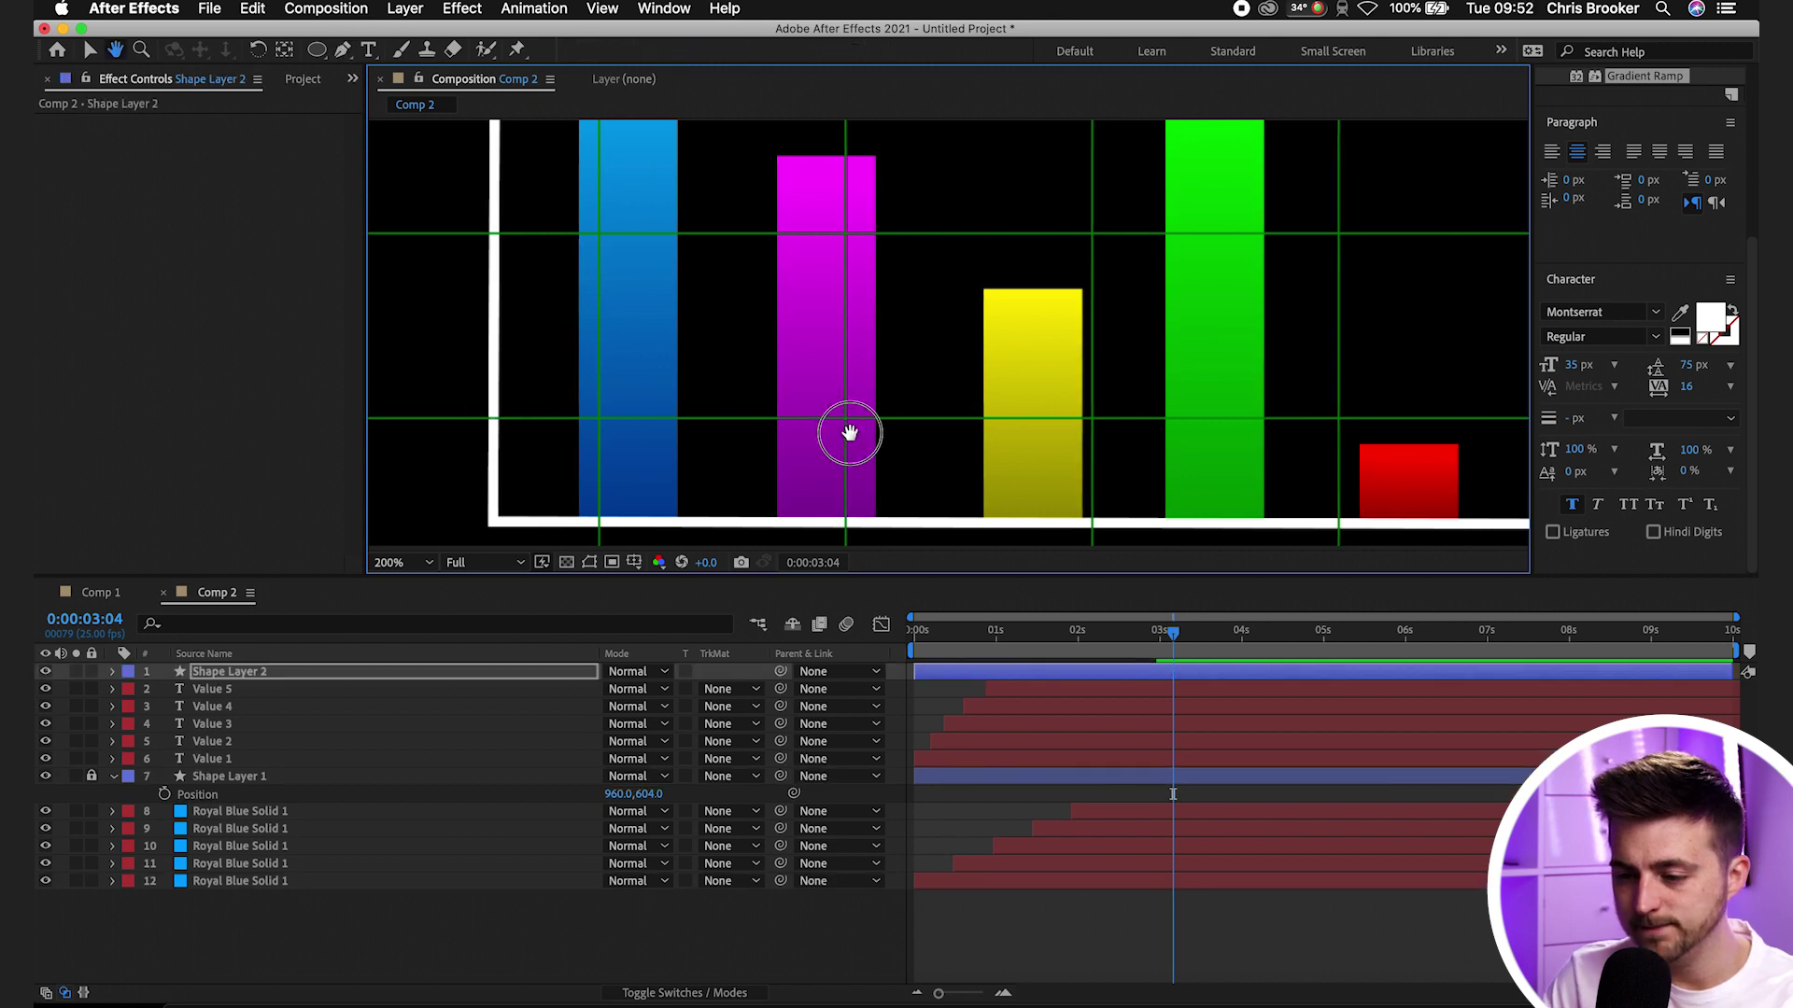
drag(845, 428, 464, 428)
click(1292, 417)
click(780, 51)
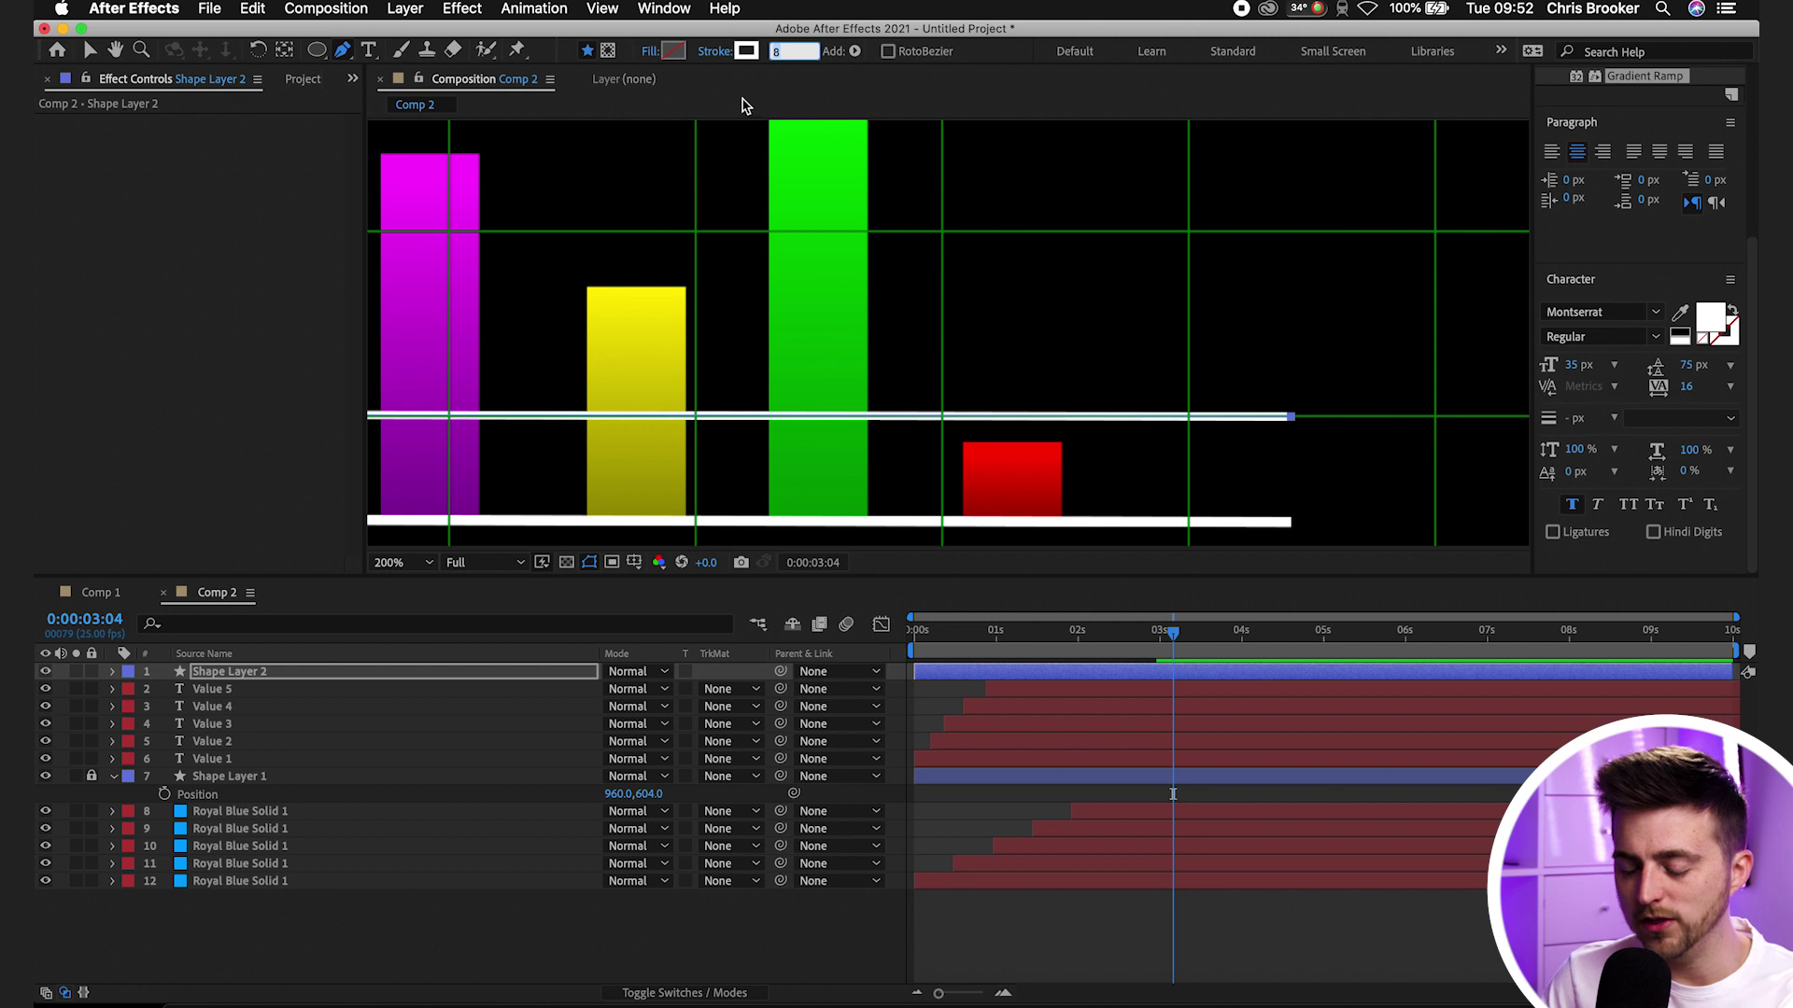
text(3)
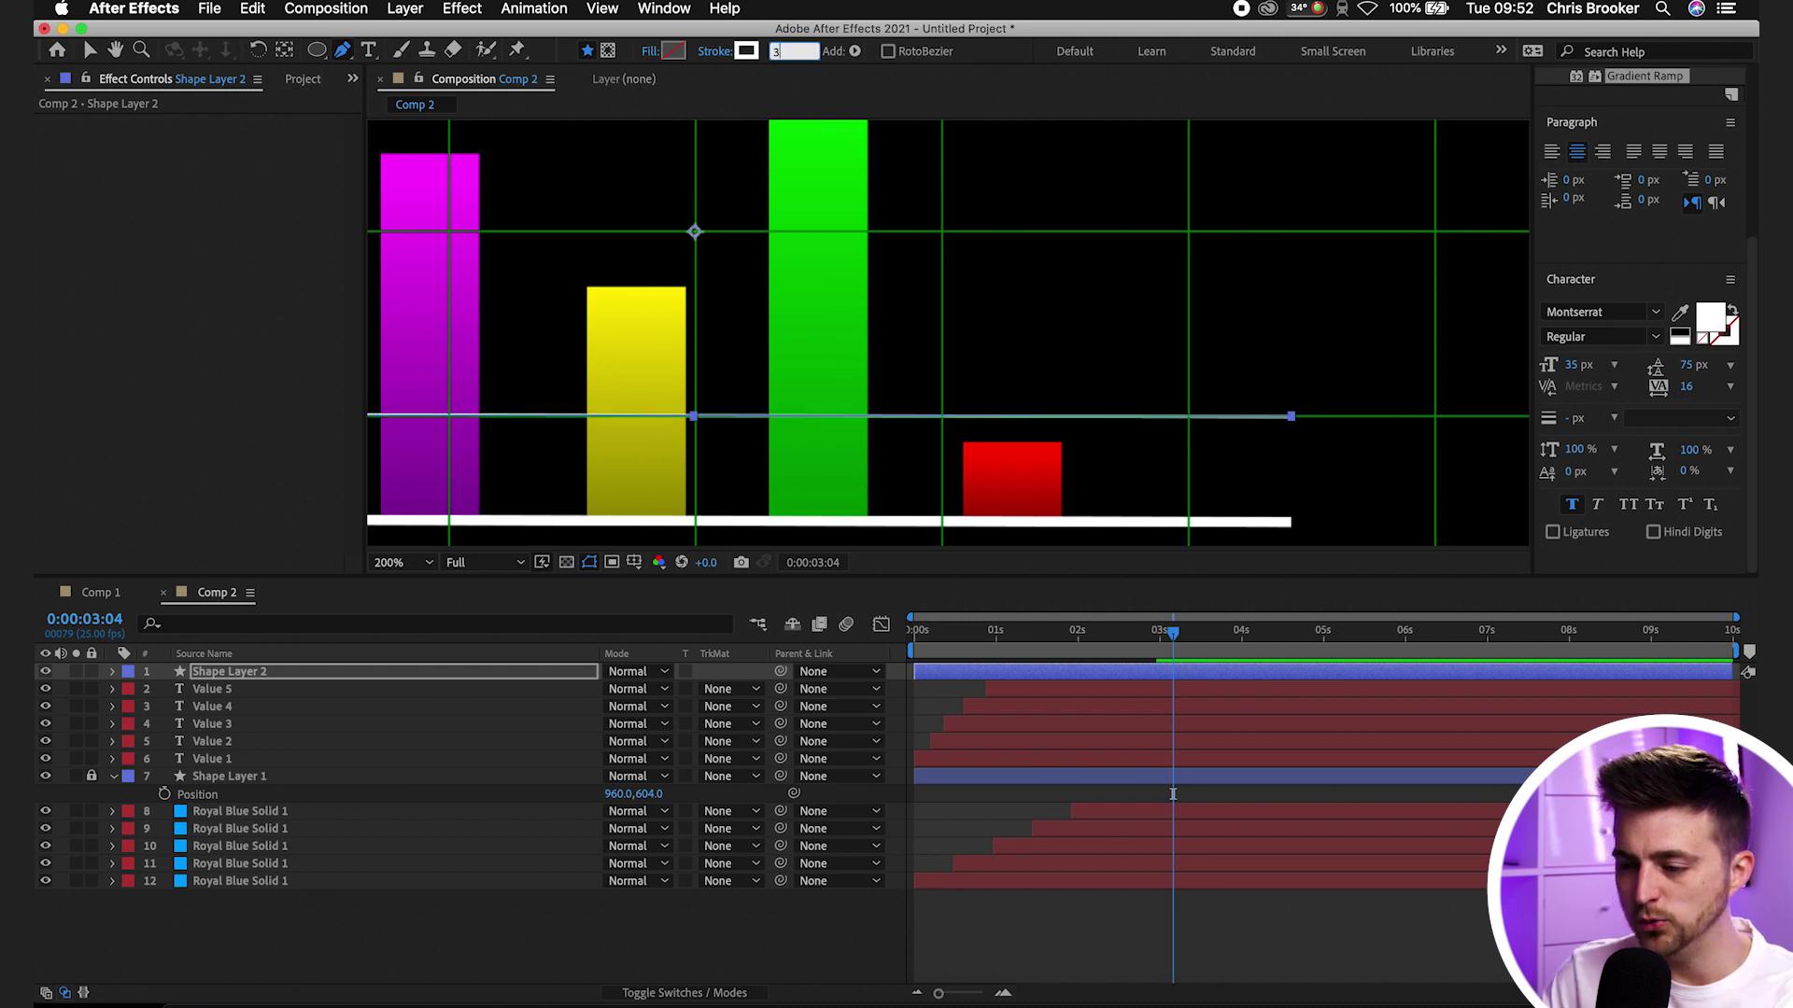
key(Return)
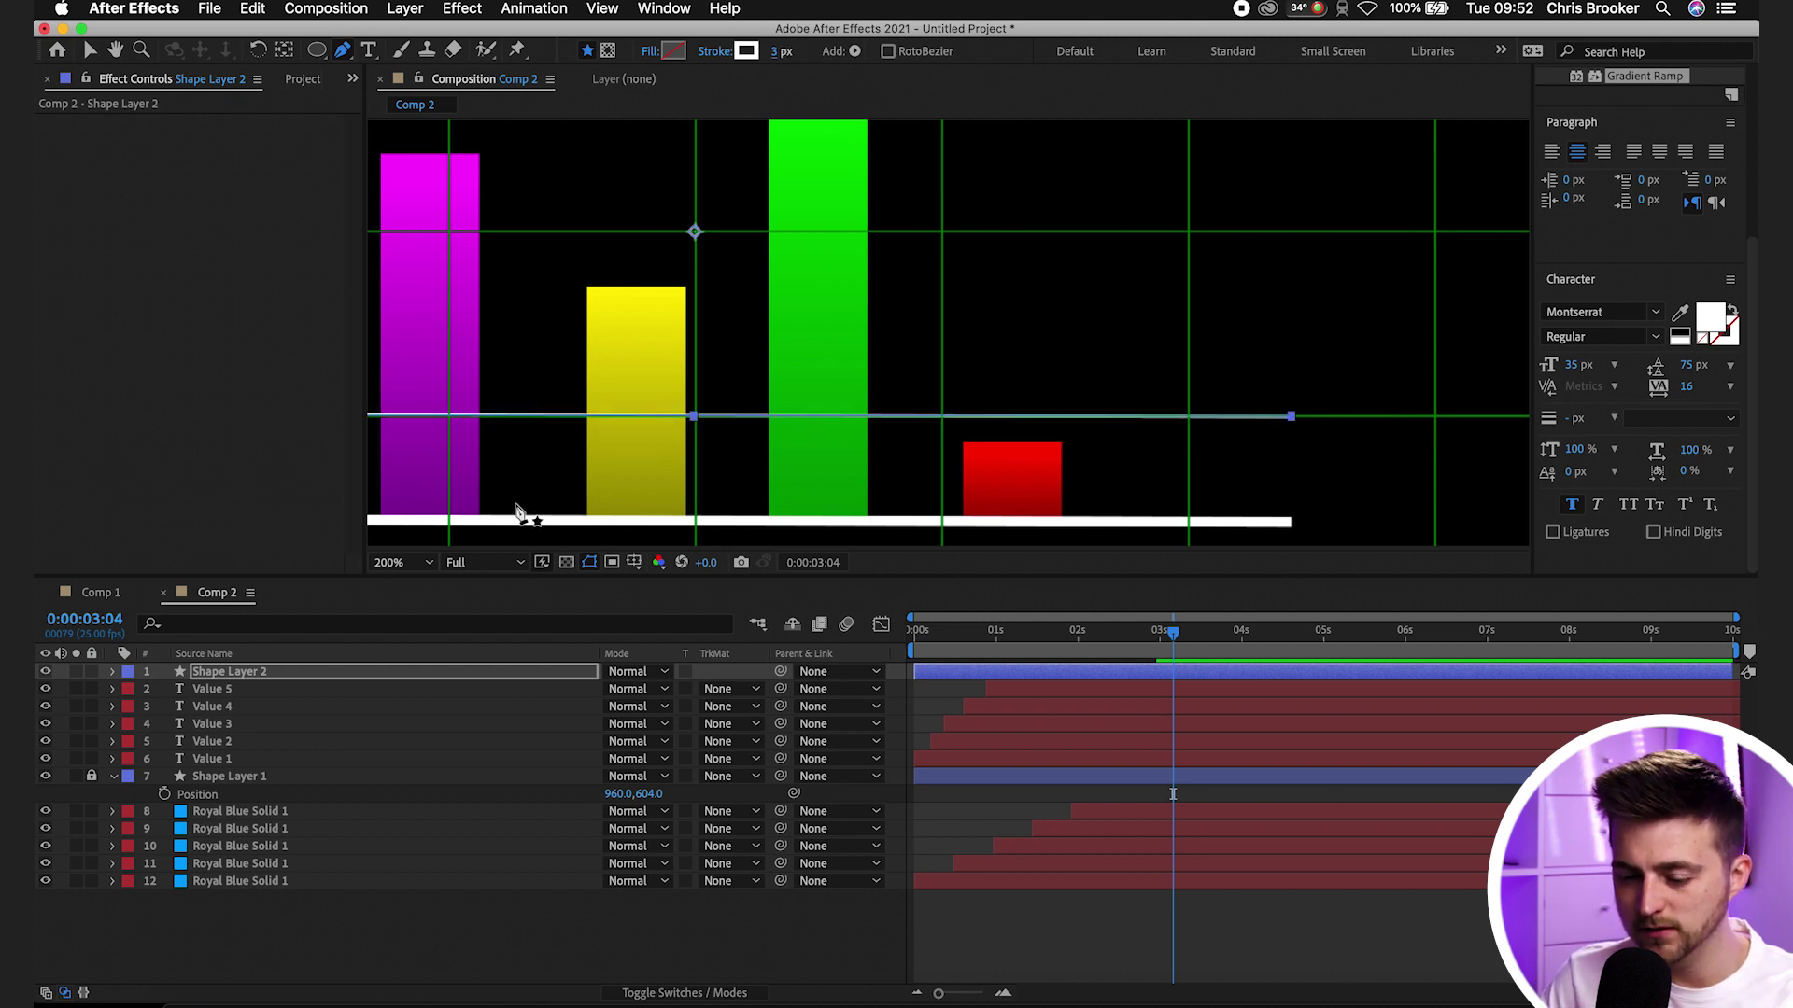
Move the new line's shape layer below all the bar layers in the layer stack
click(417, 562)
click(425, 606)
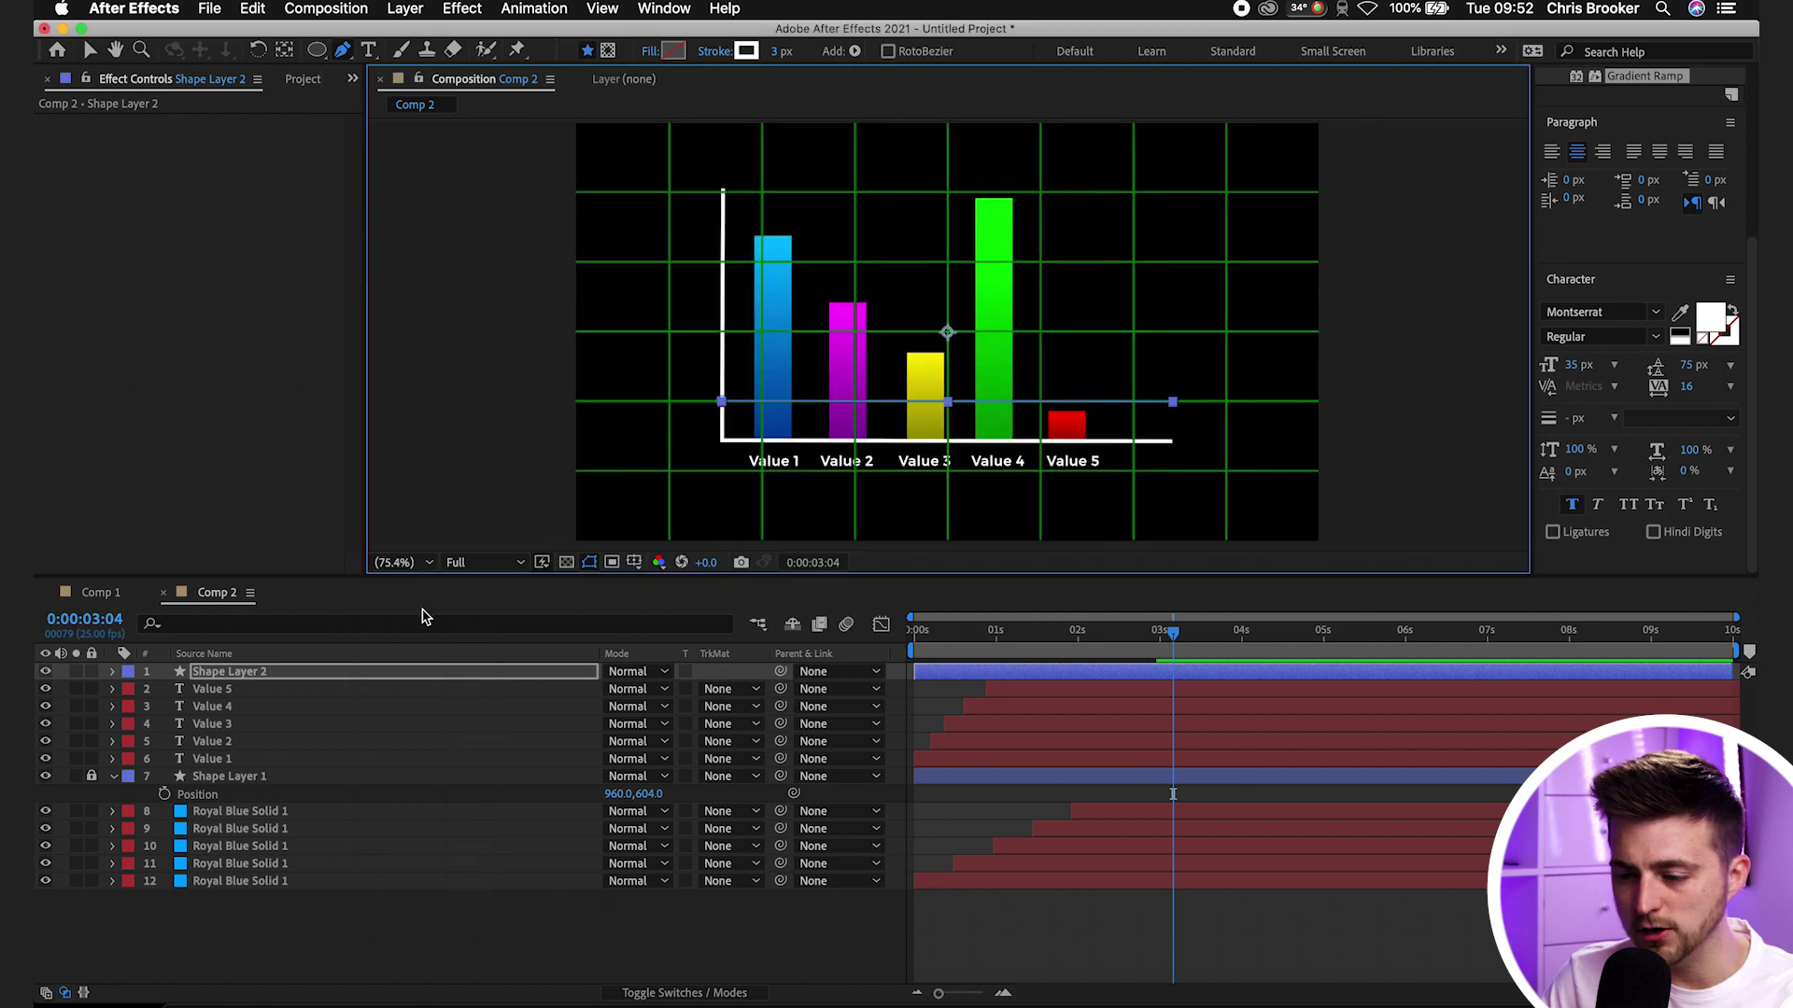
key(v)
click(993, 916)
drag(229, 679, 240, 898)
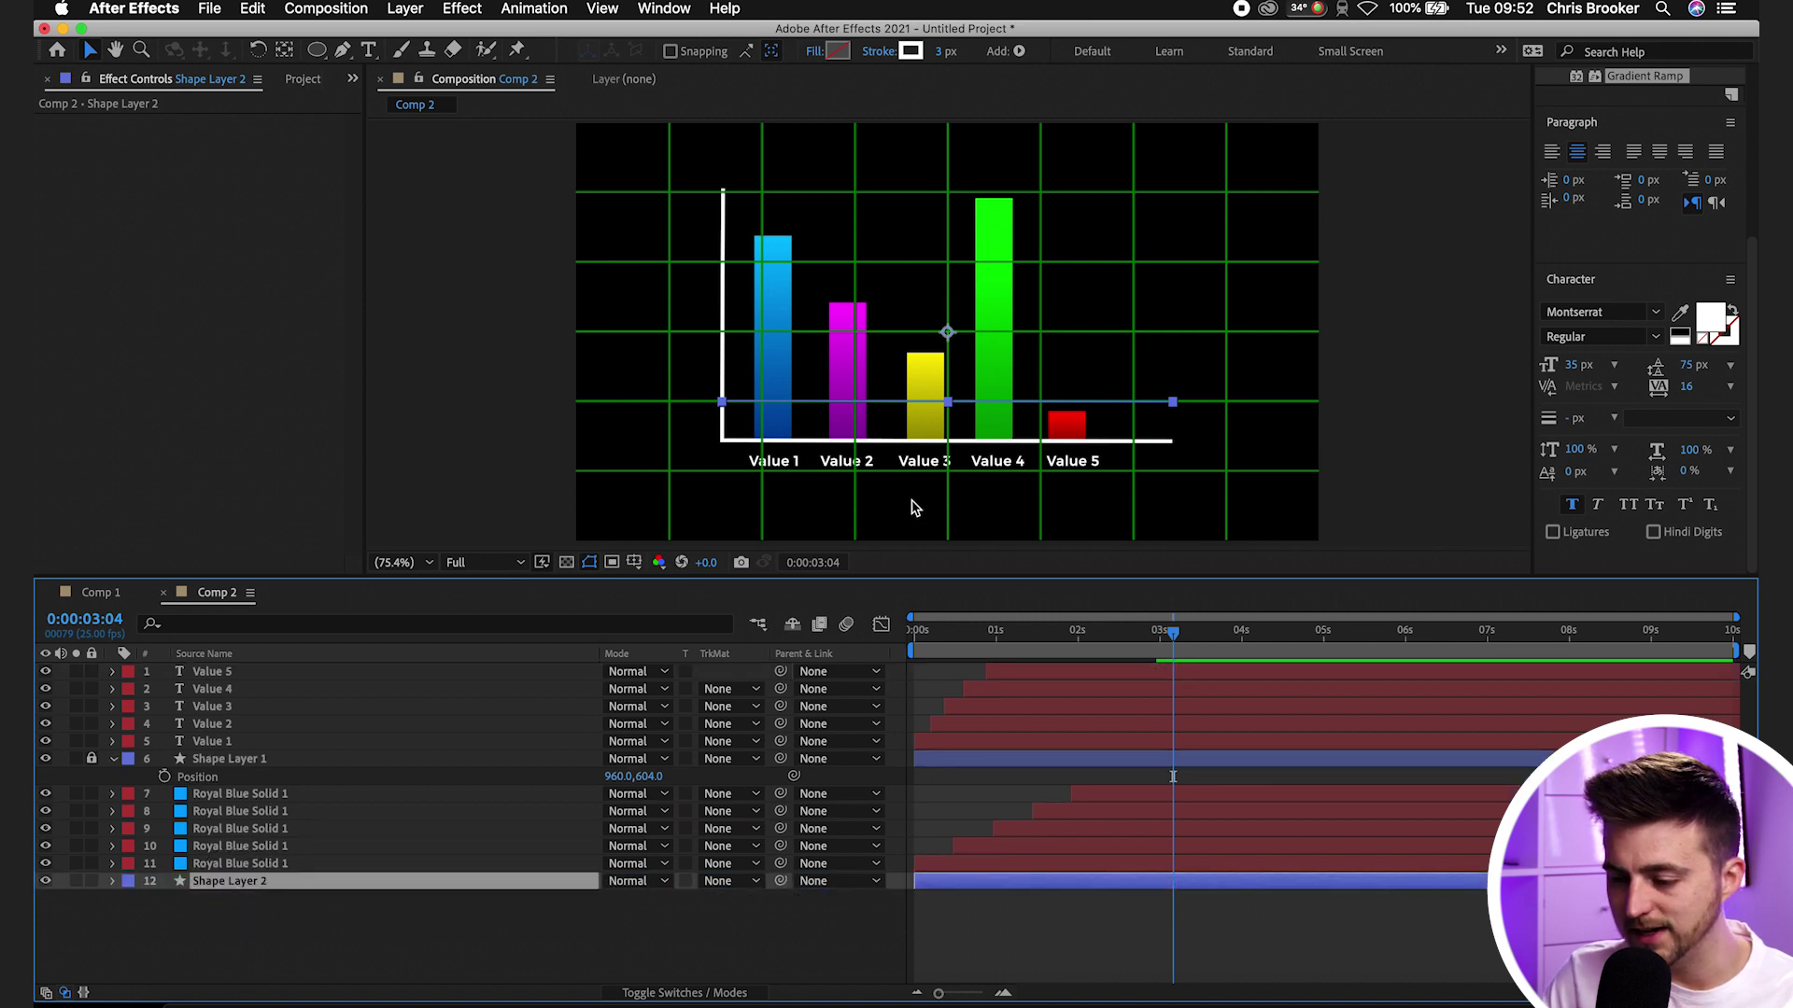
Deselect the guide line's layer and hide the Proportional Grid over the composition
click(1008, 937)
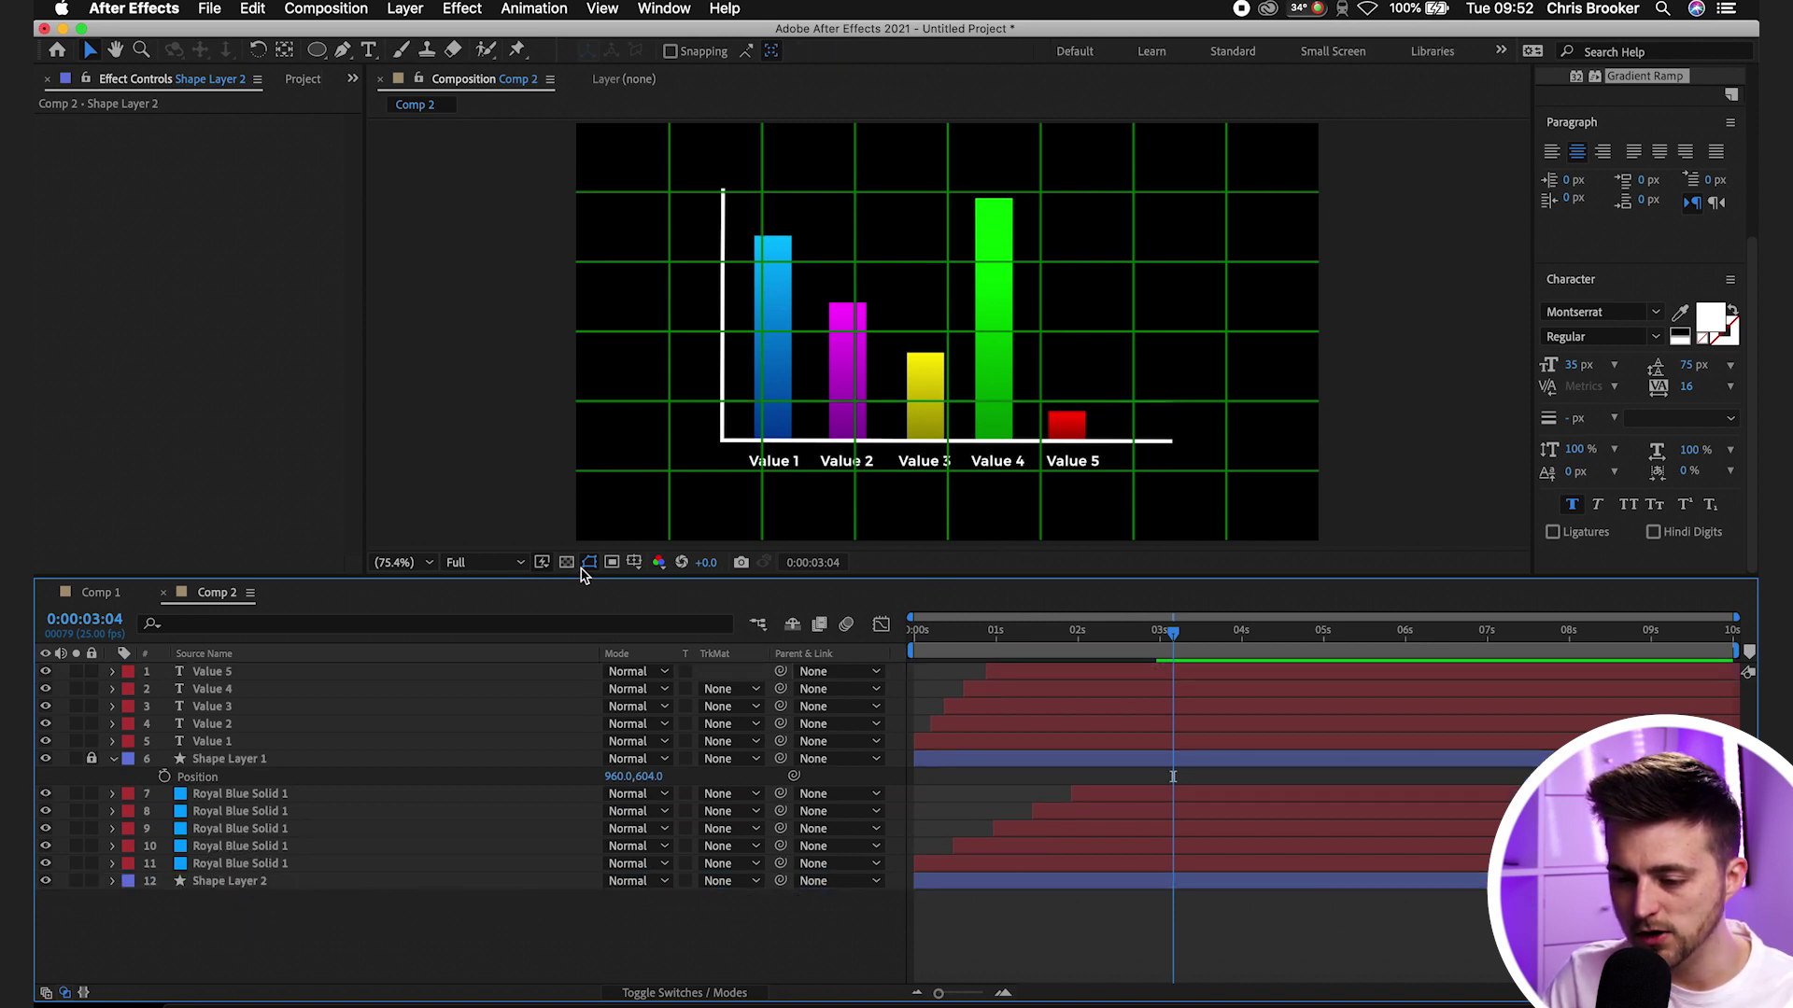
click(634, 562)
click(654, 598)
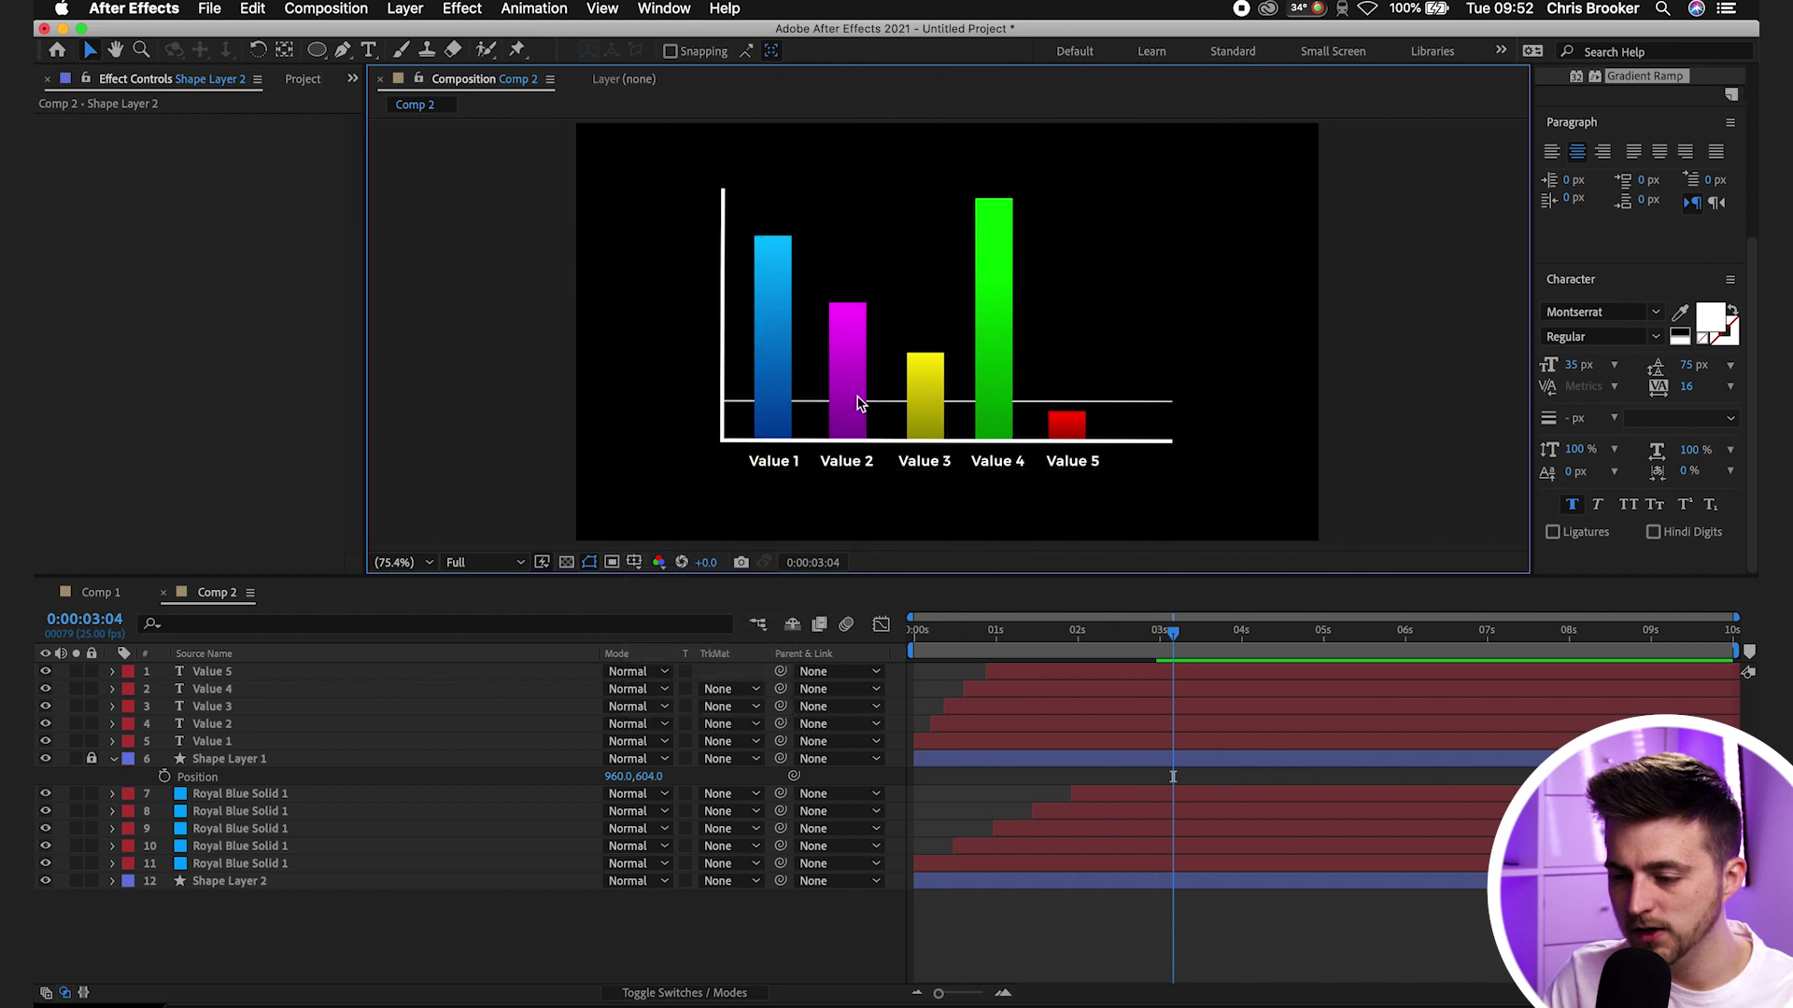
scroll(854, 401, up, 3)
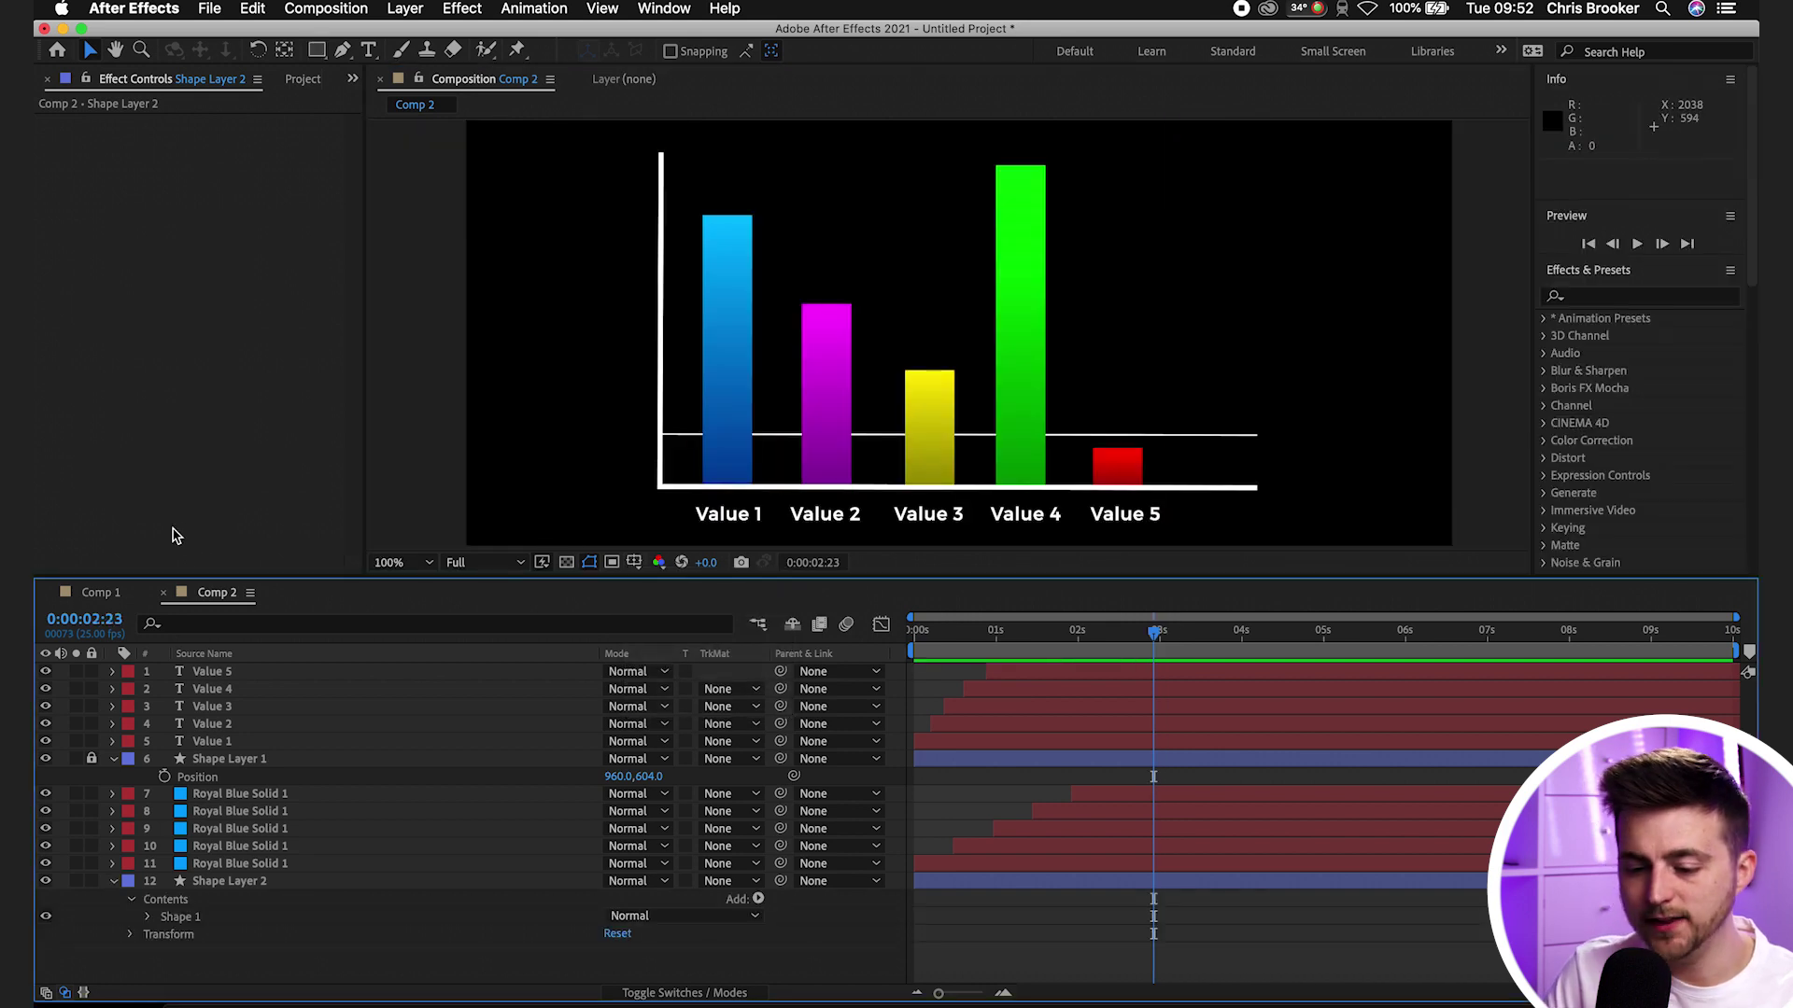
Duplicate the lowest guide line's layer and raise the copy to position 960, 424
click(248, 863)
click(248, 880)
key(super+c)
key(super+v)
key(p)
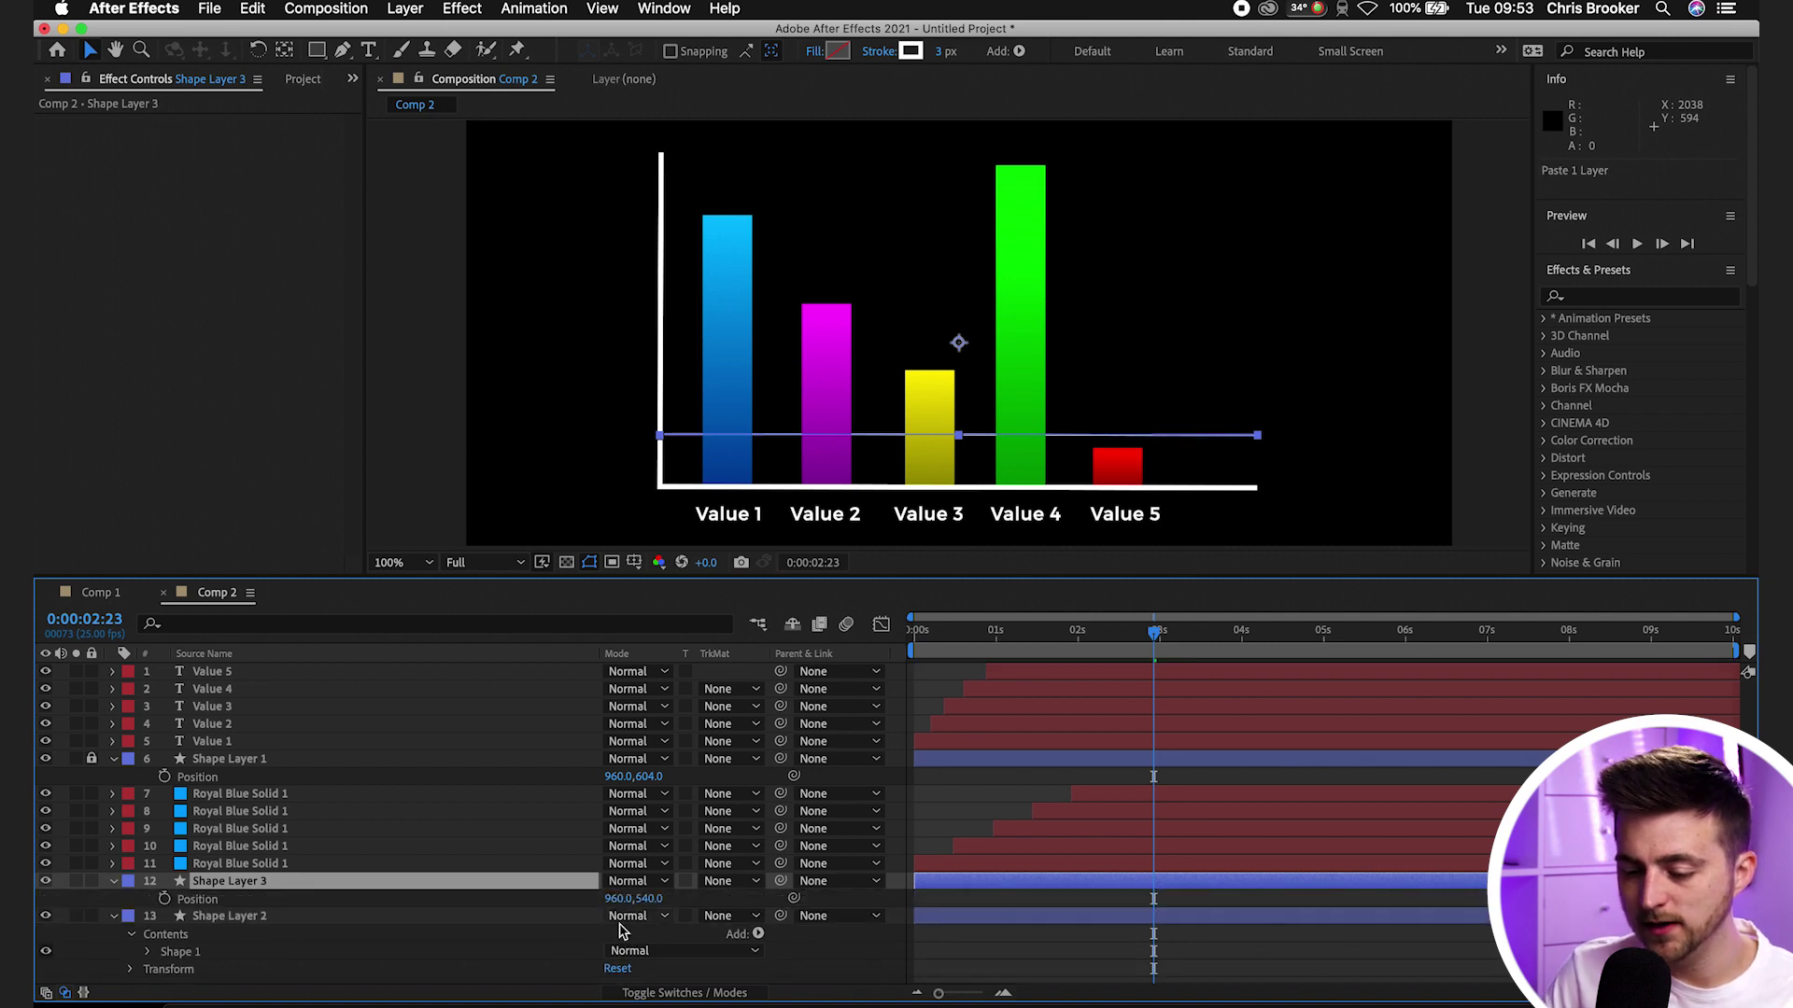
drag(648, 898, 512, 903)
Duplicate the second guide line's layer and raise the copy to position 960, 307
click(229, 881)
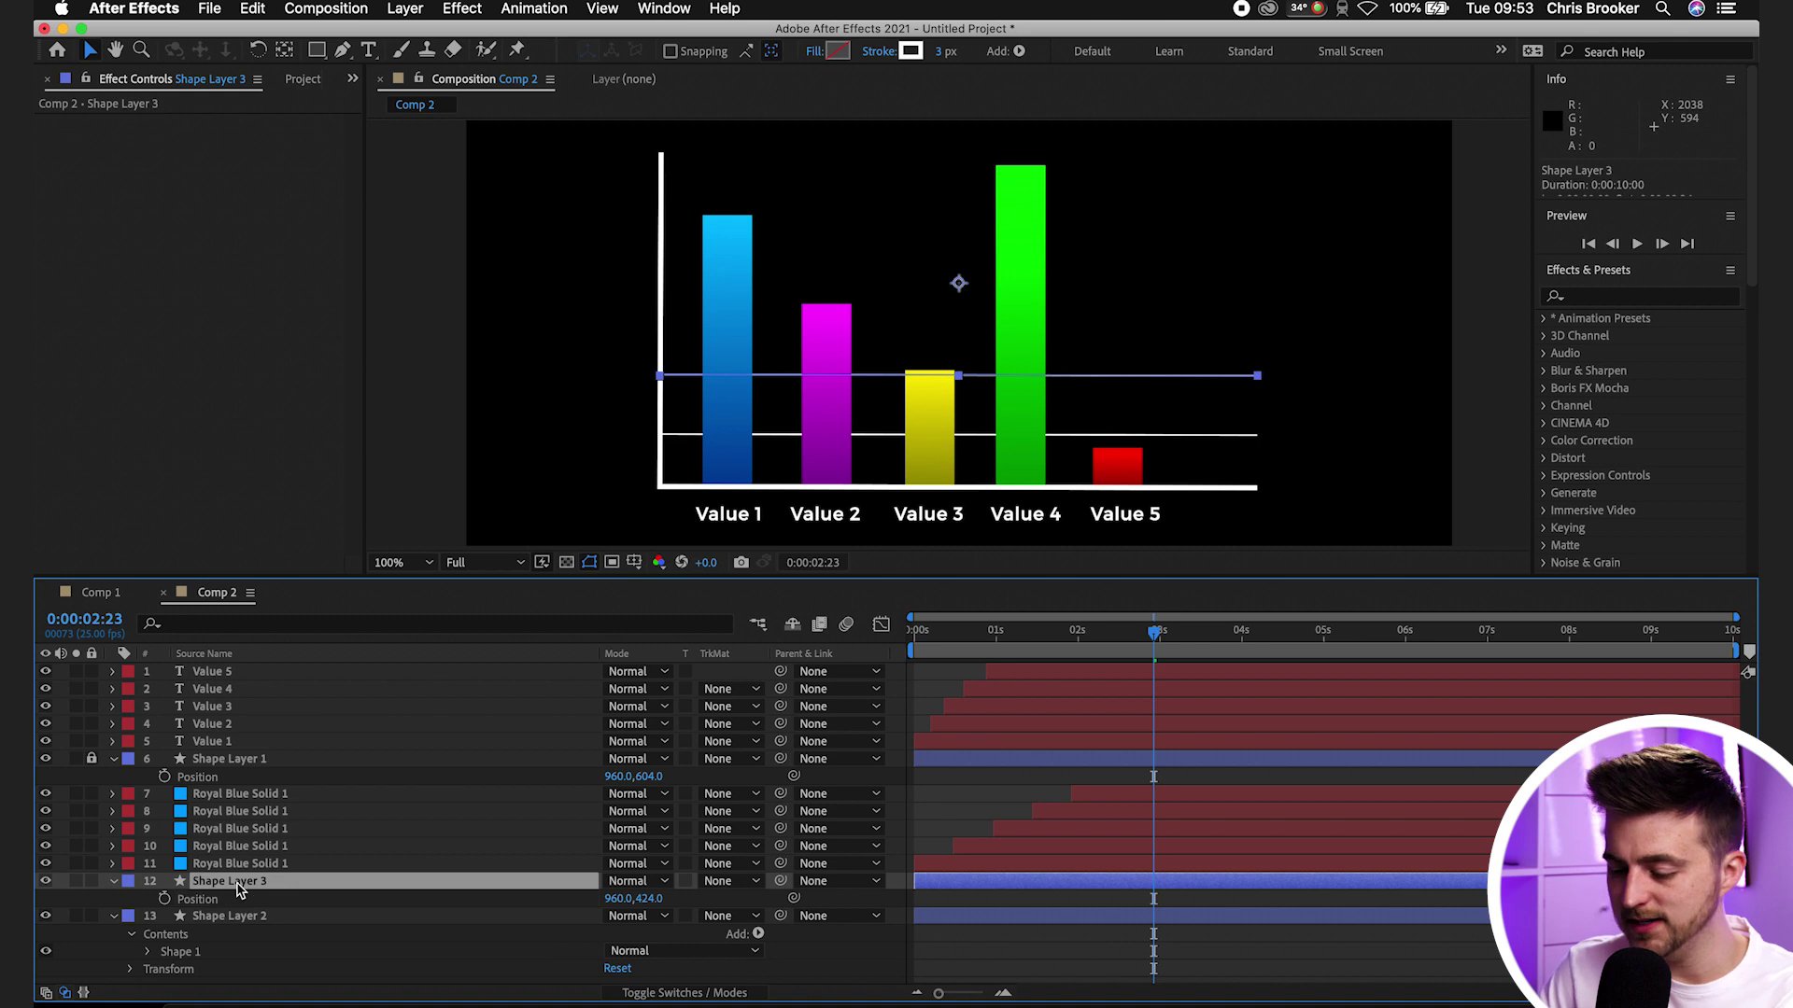
key(super+c)
key(super+v)
key(p)
drag(661, 898, 532, 904)
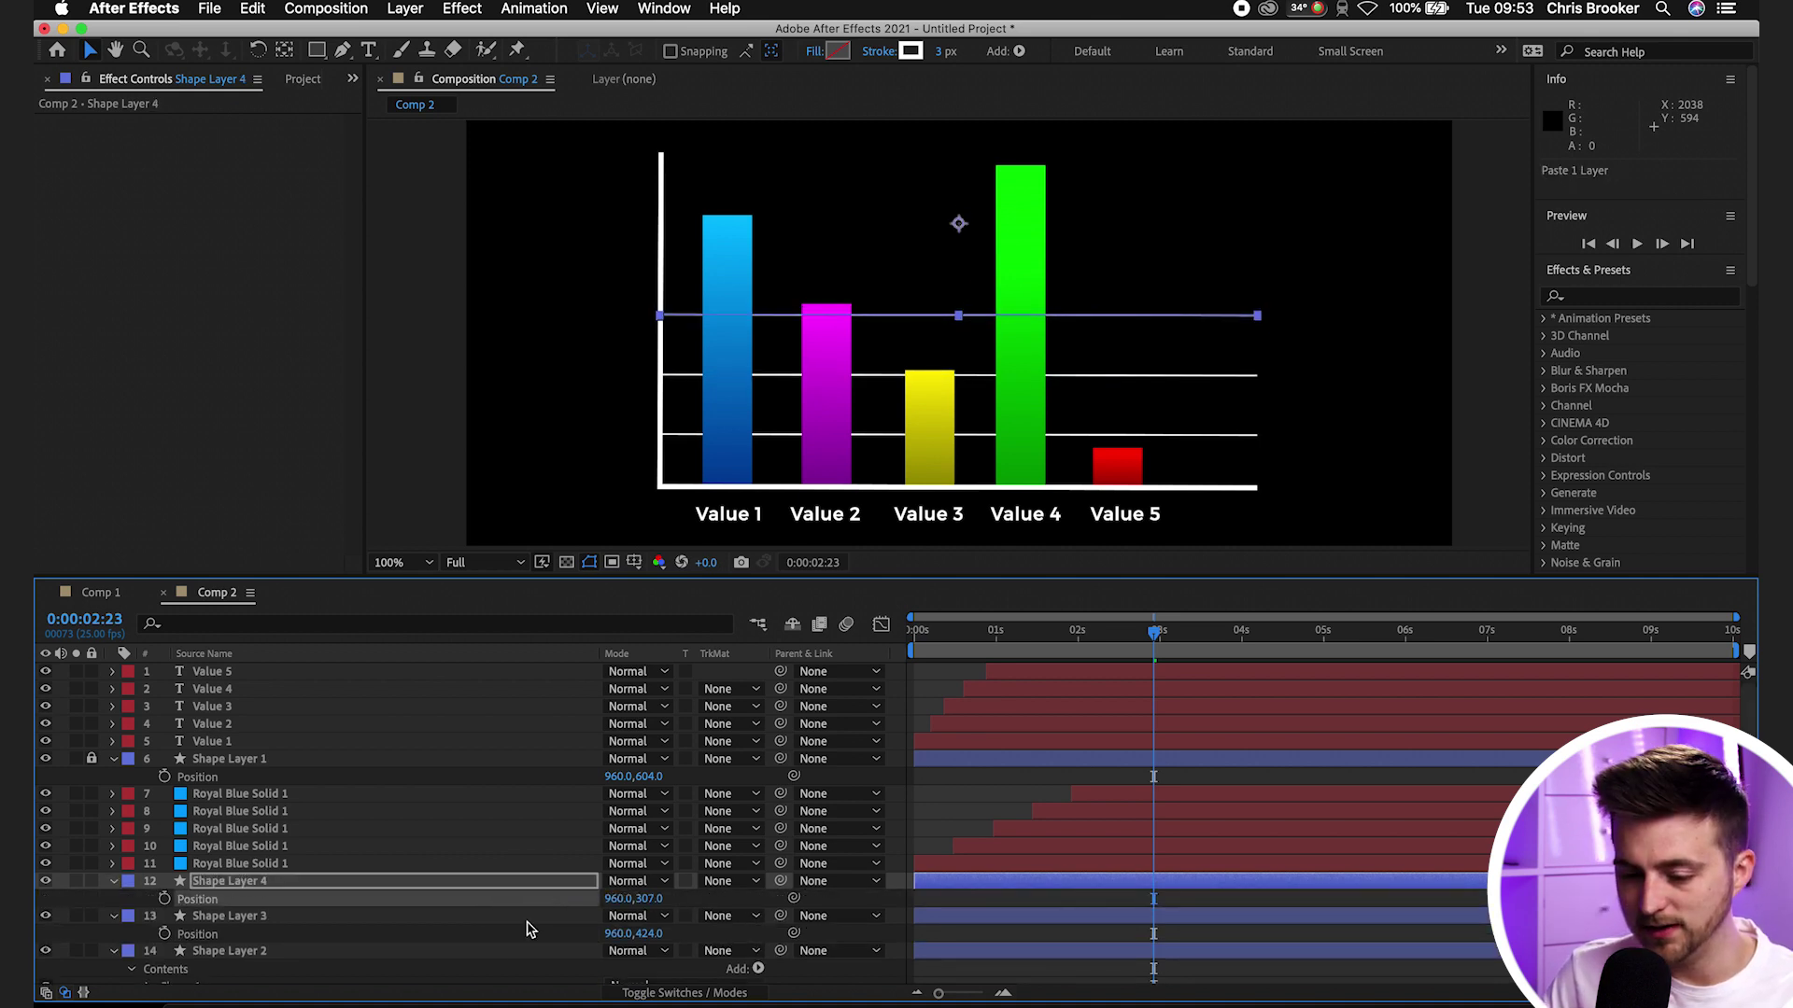
Duplicate the third guide line's layer and raise the copy to position 960, 196
click(374, 883)
key(super+c)
key(super+v)
key(p)
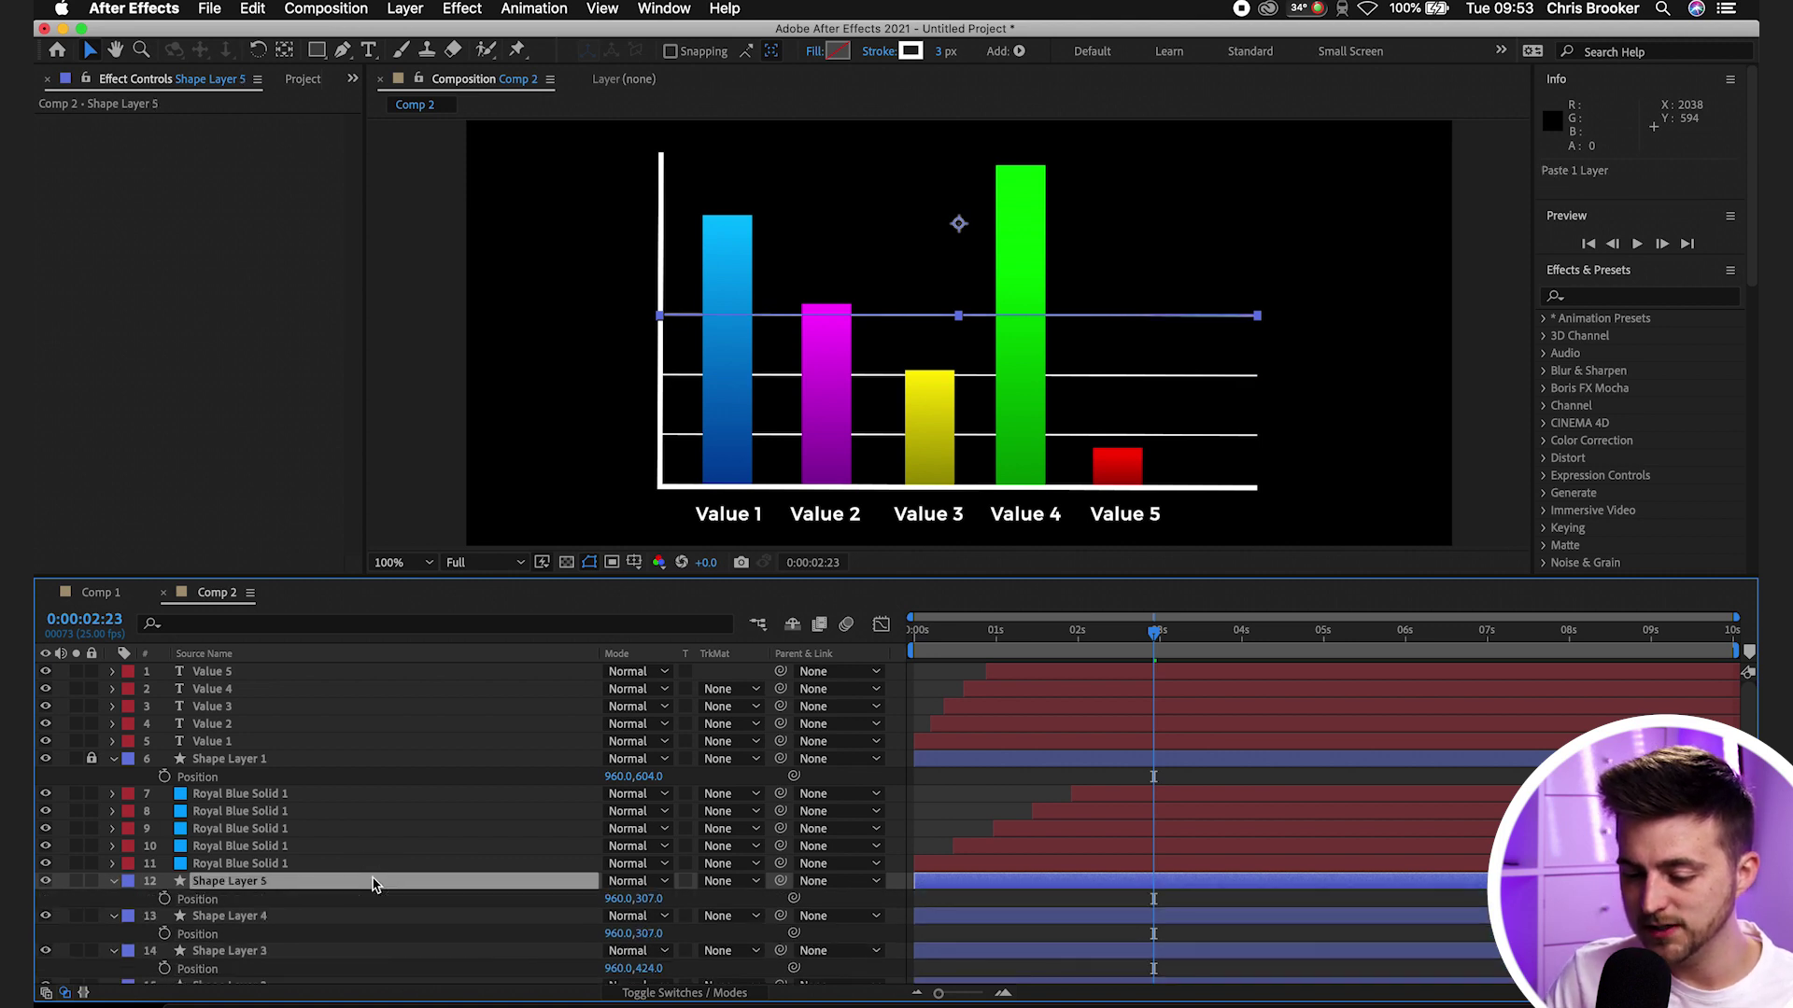
drag(649, 898, 528, 911)
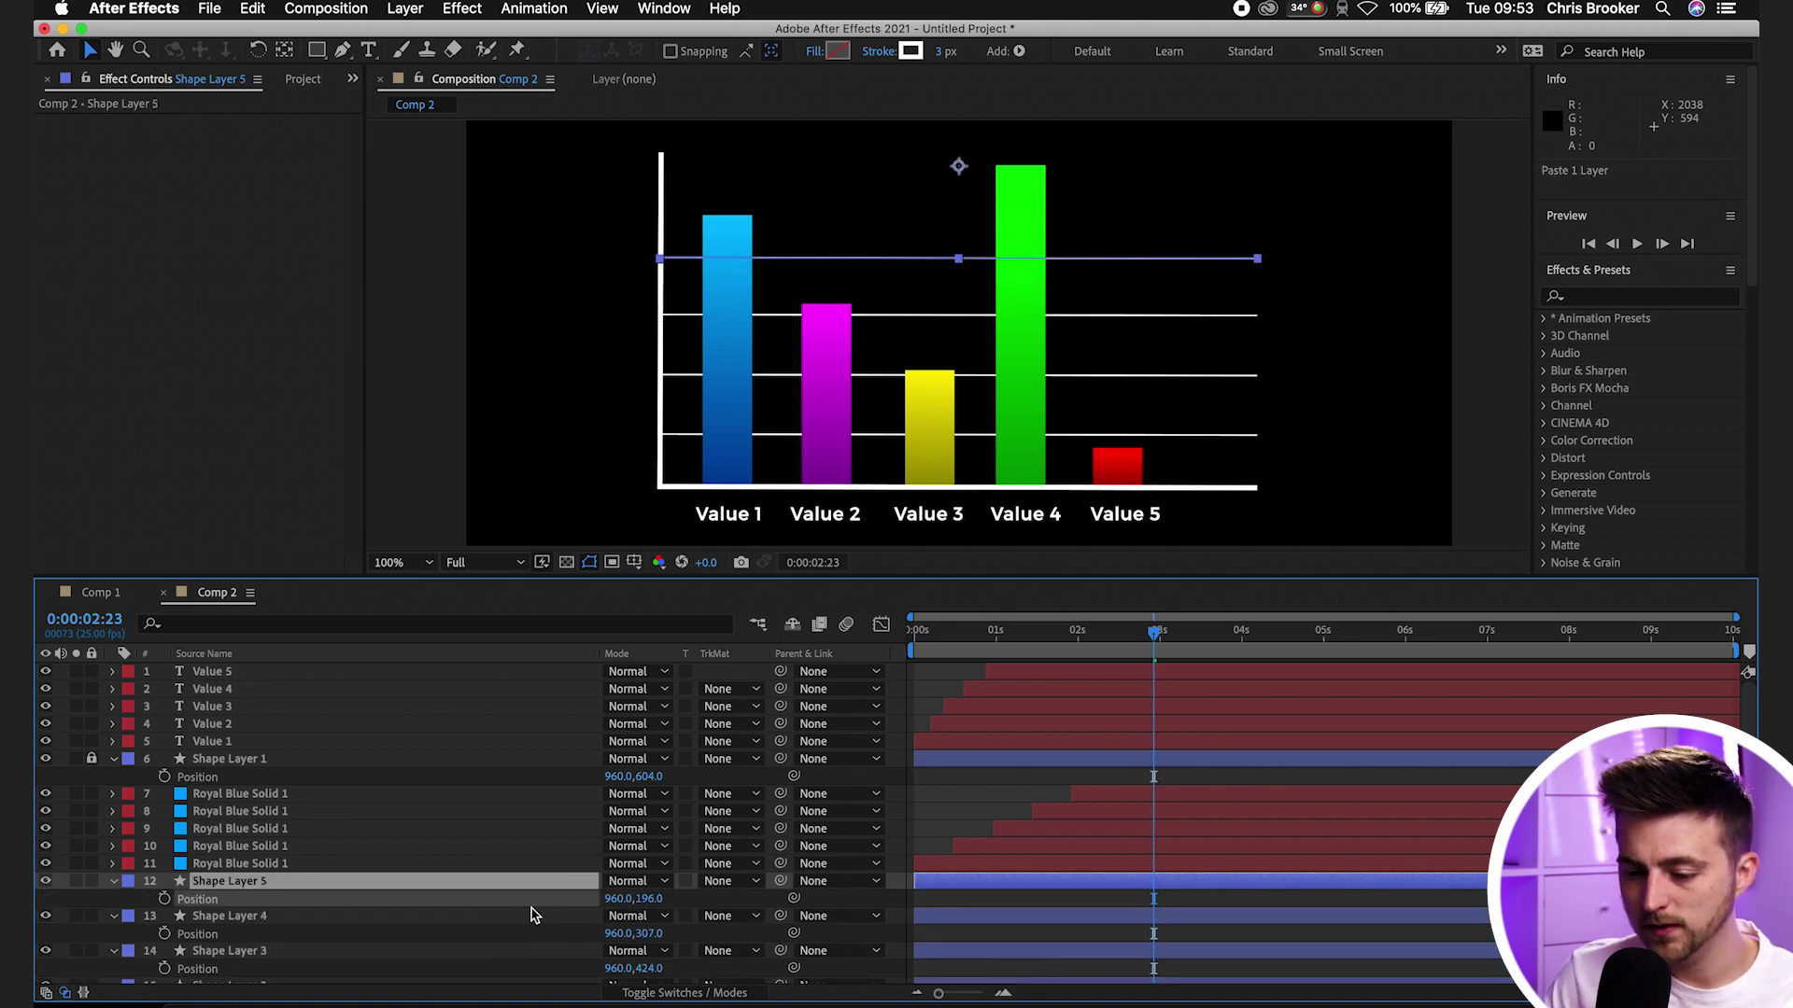
Duplicate the fourth guide line's layer and raise the copy to position 960, 91
click(420, 882)
key(super+c)
key(super+v)
key(p)
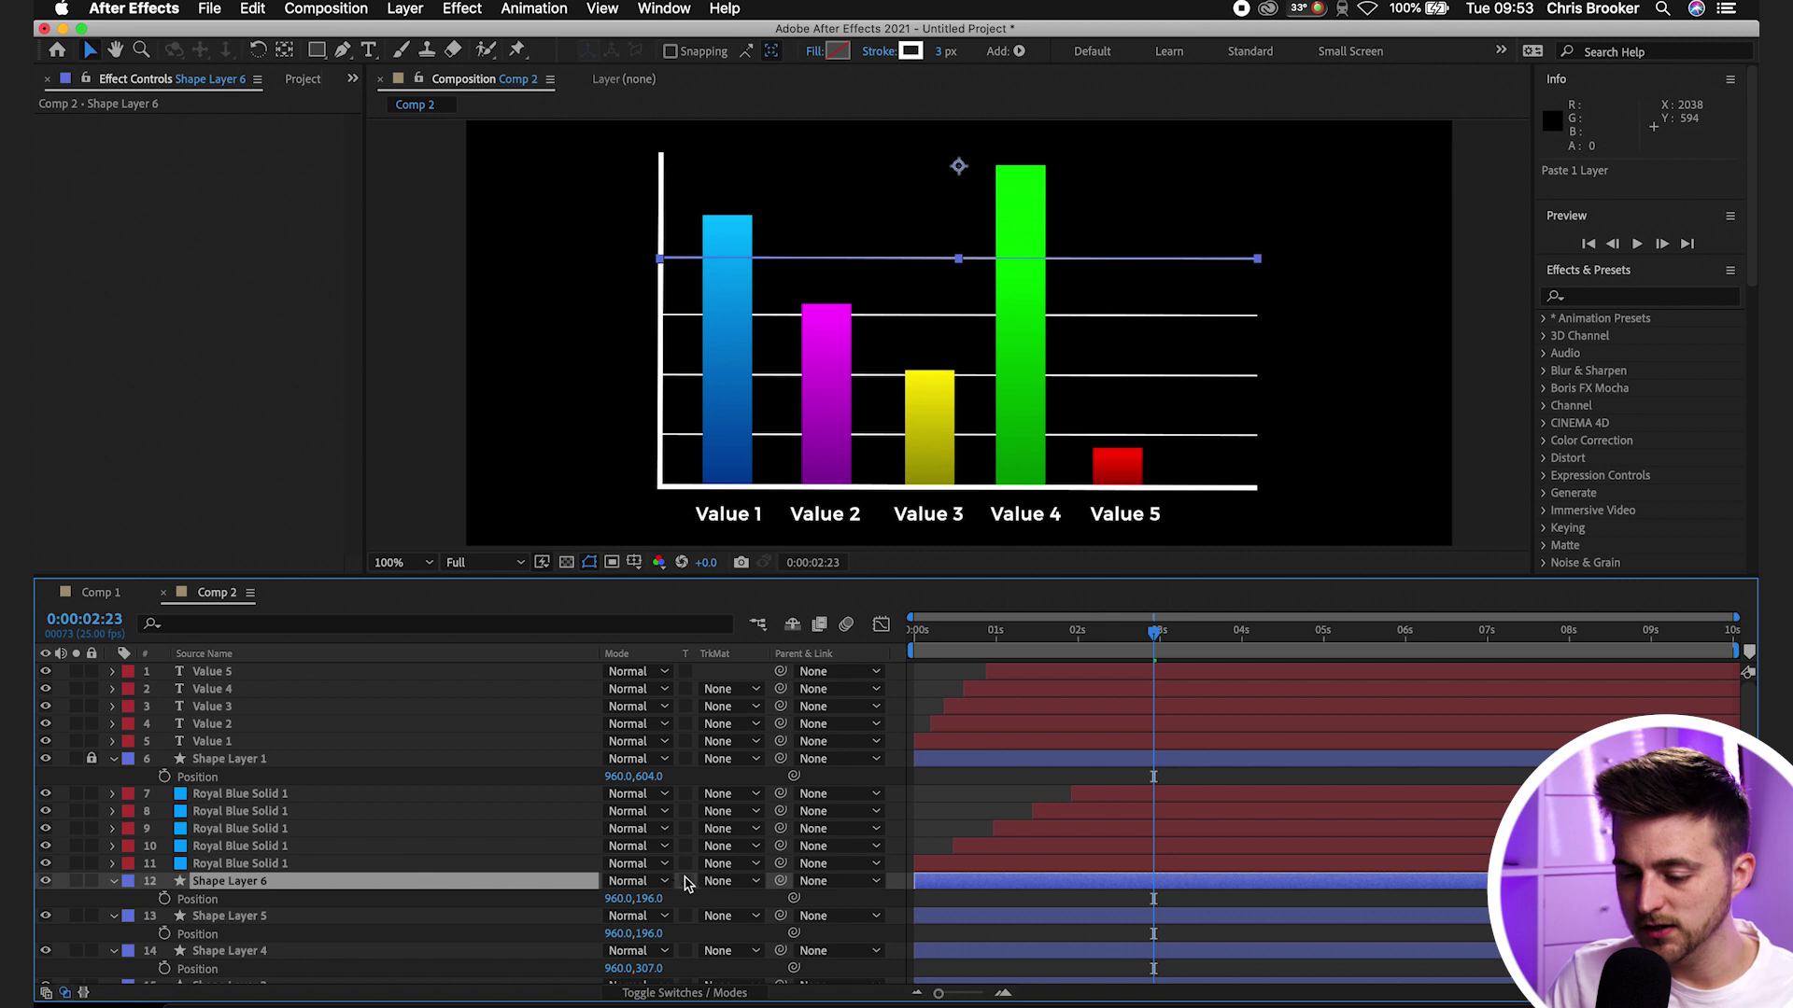
drag(648, 898, 529, 912)
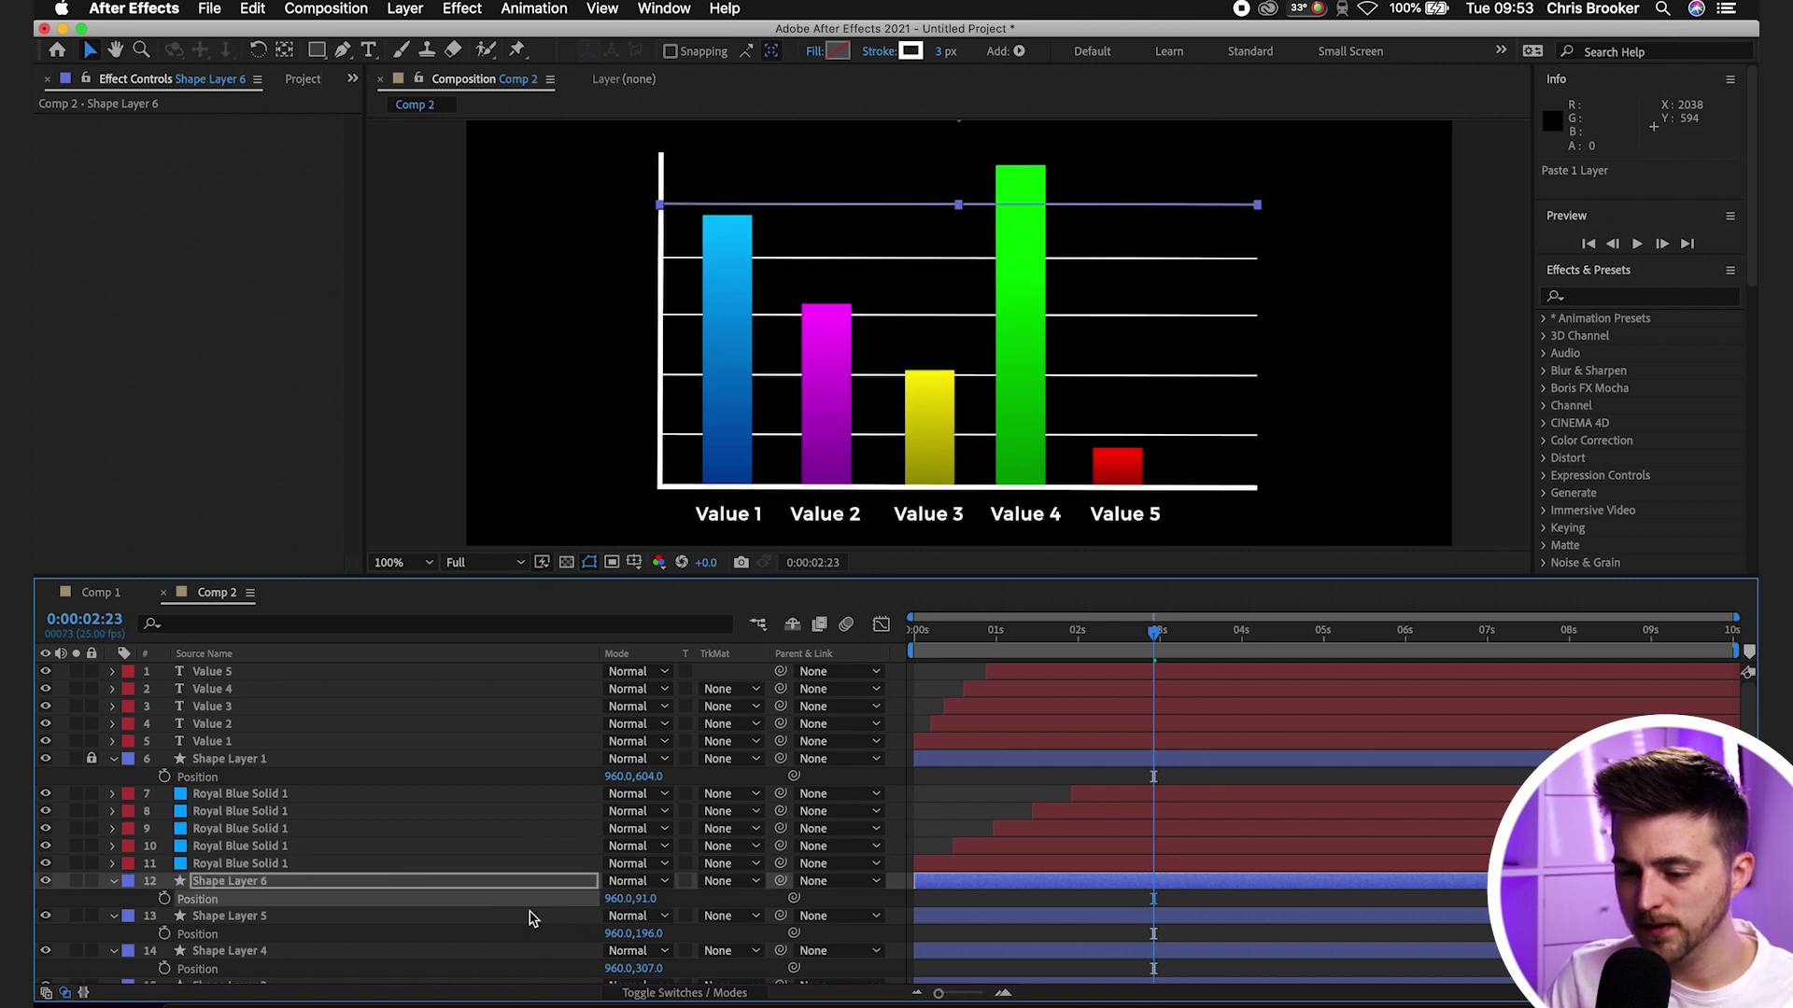
Fit the composition in the viewer and preview the chart animation with its guide lines from the first frame
click(411, 564)
click(428, 597)
key(Home)
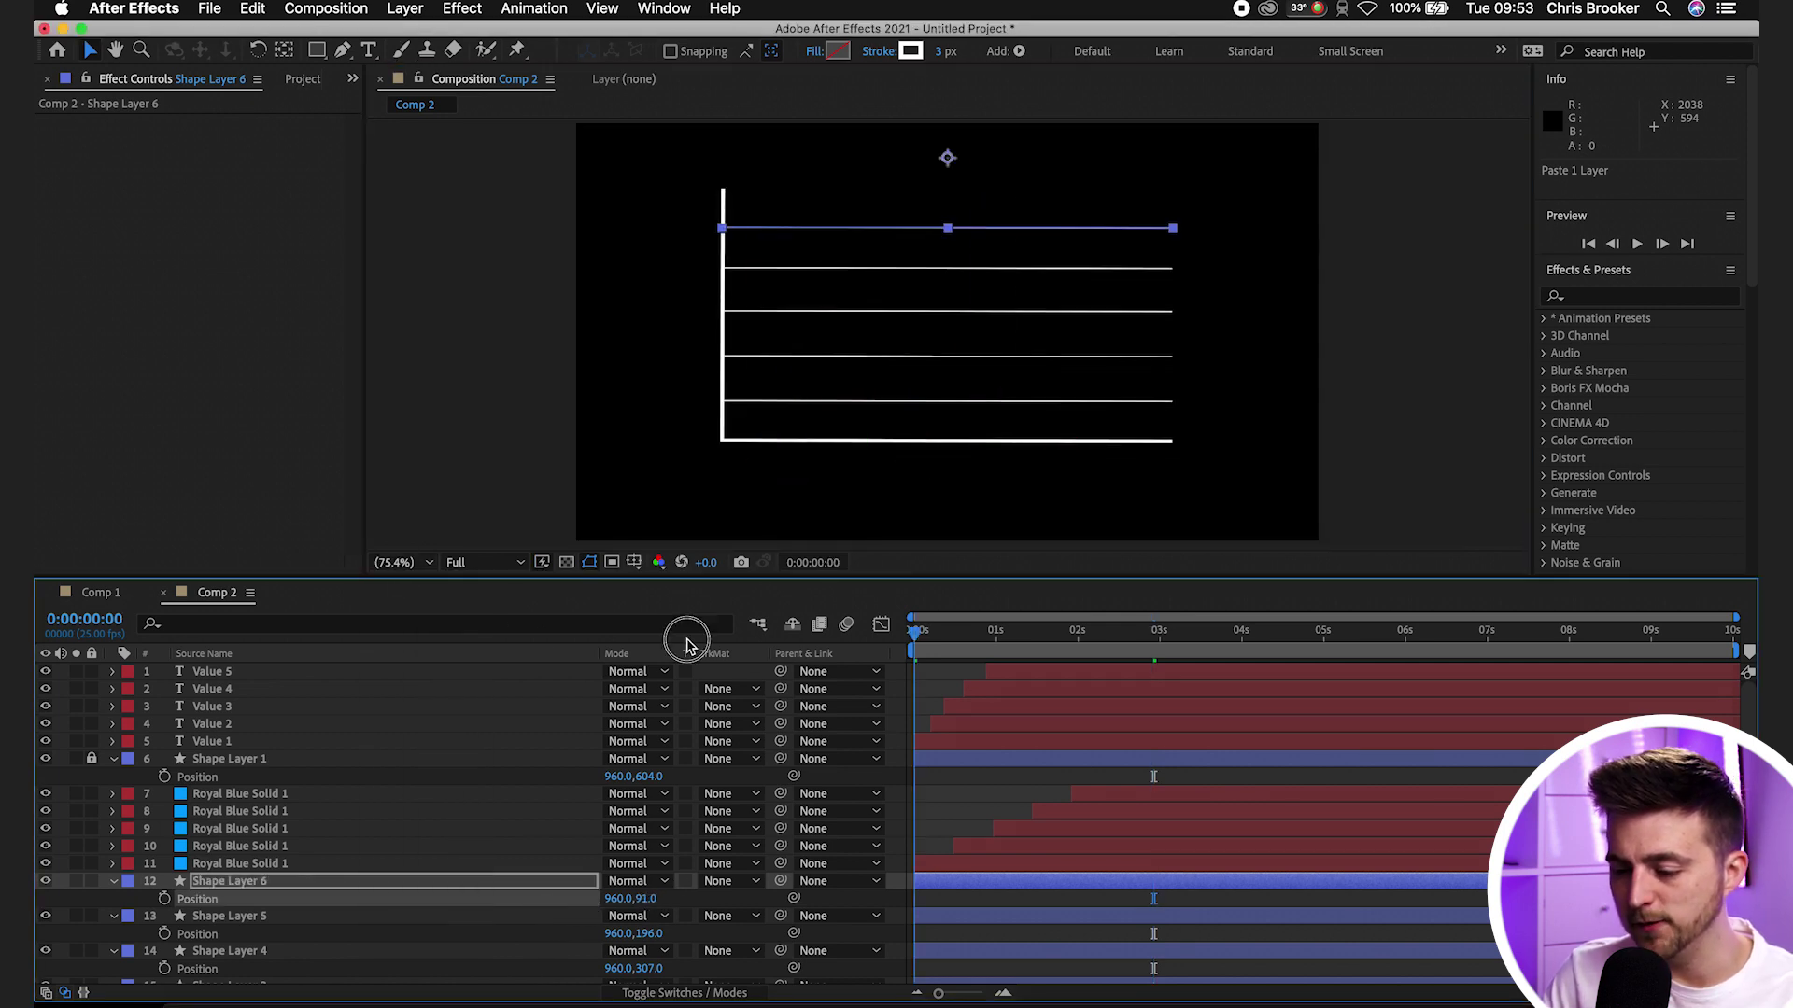
click(964, 838)
key(space)
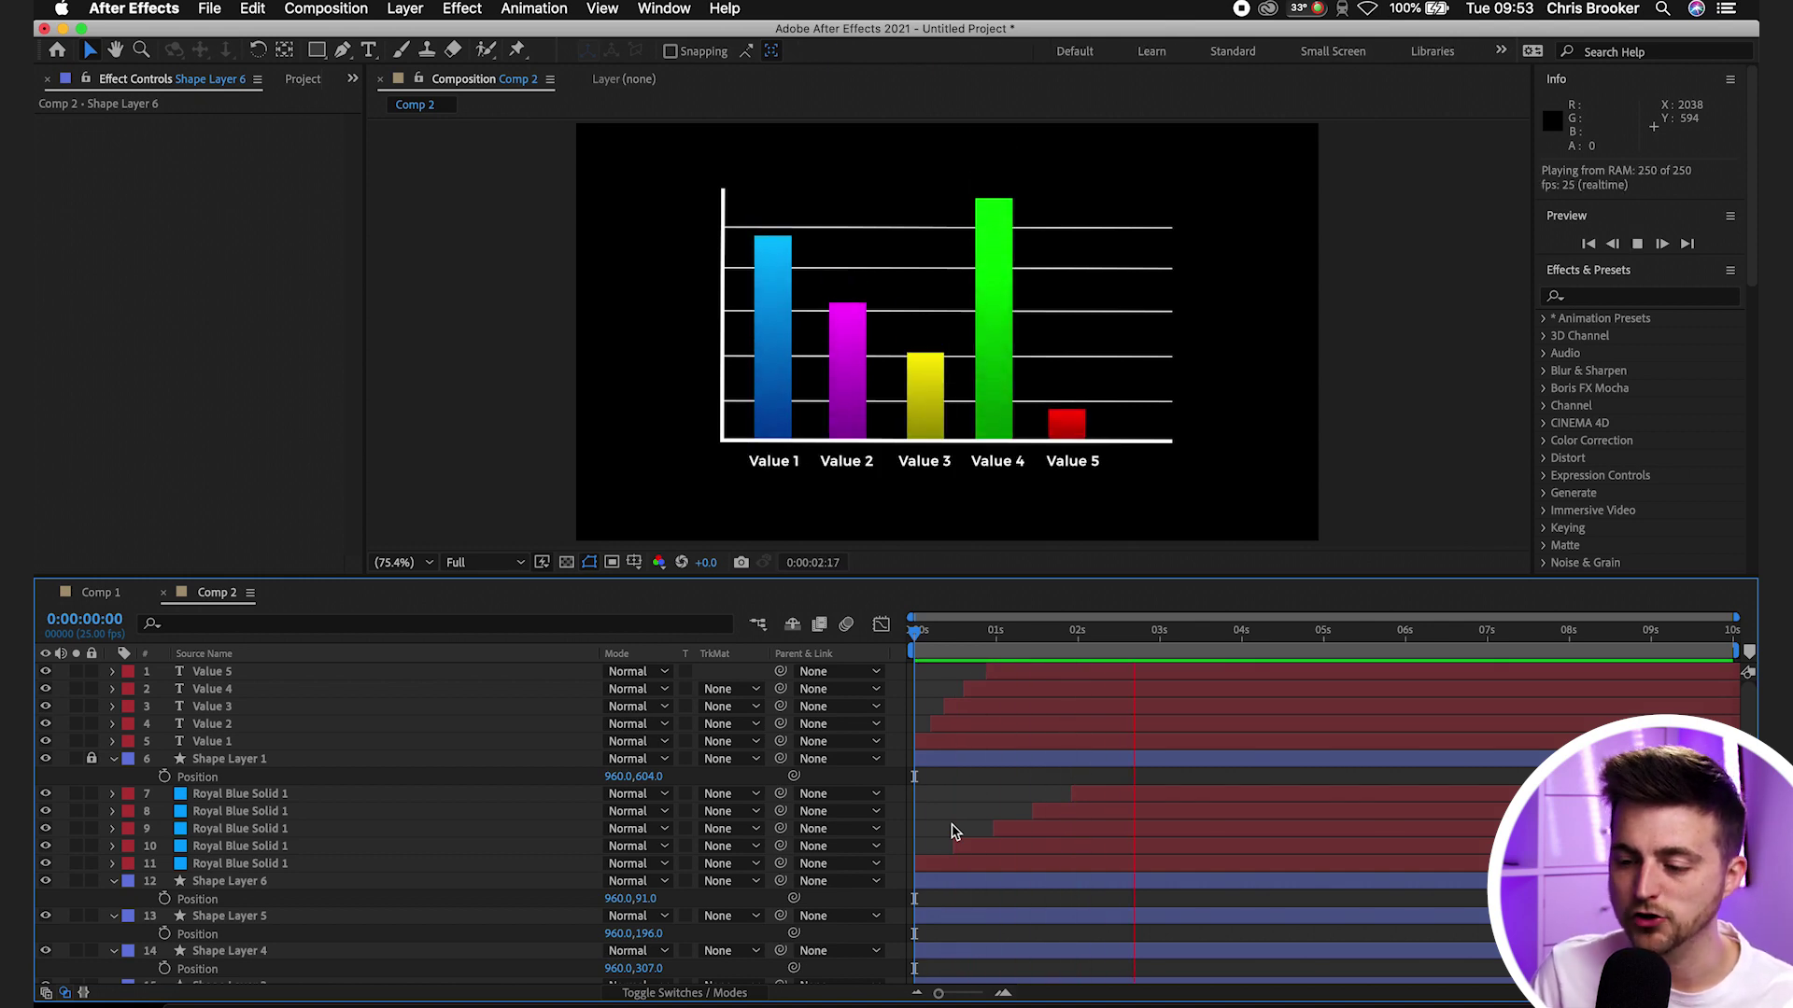
key(space)
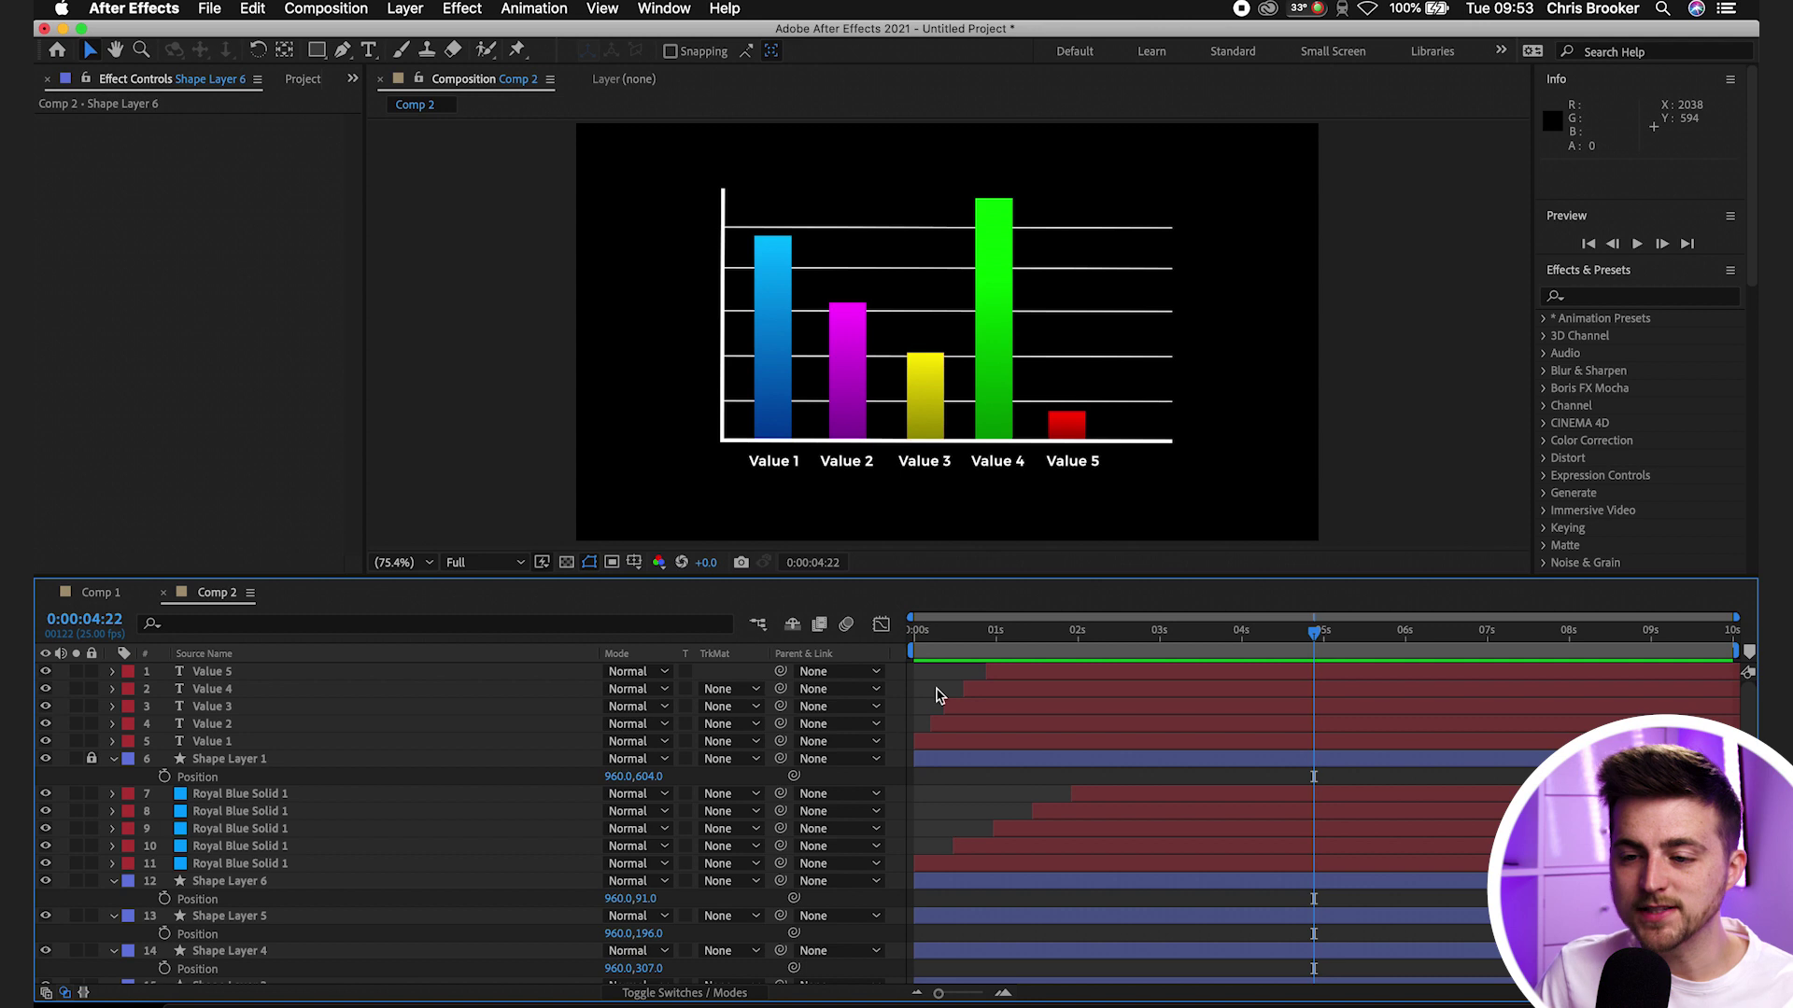
Add a null object to the composition and unlock the axes' shape layer
click(411, 14)
mouse_move(429, 35)
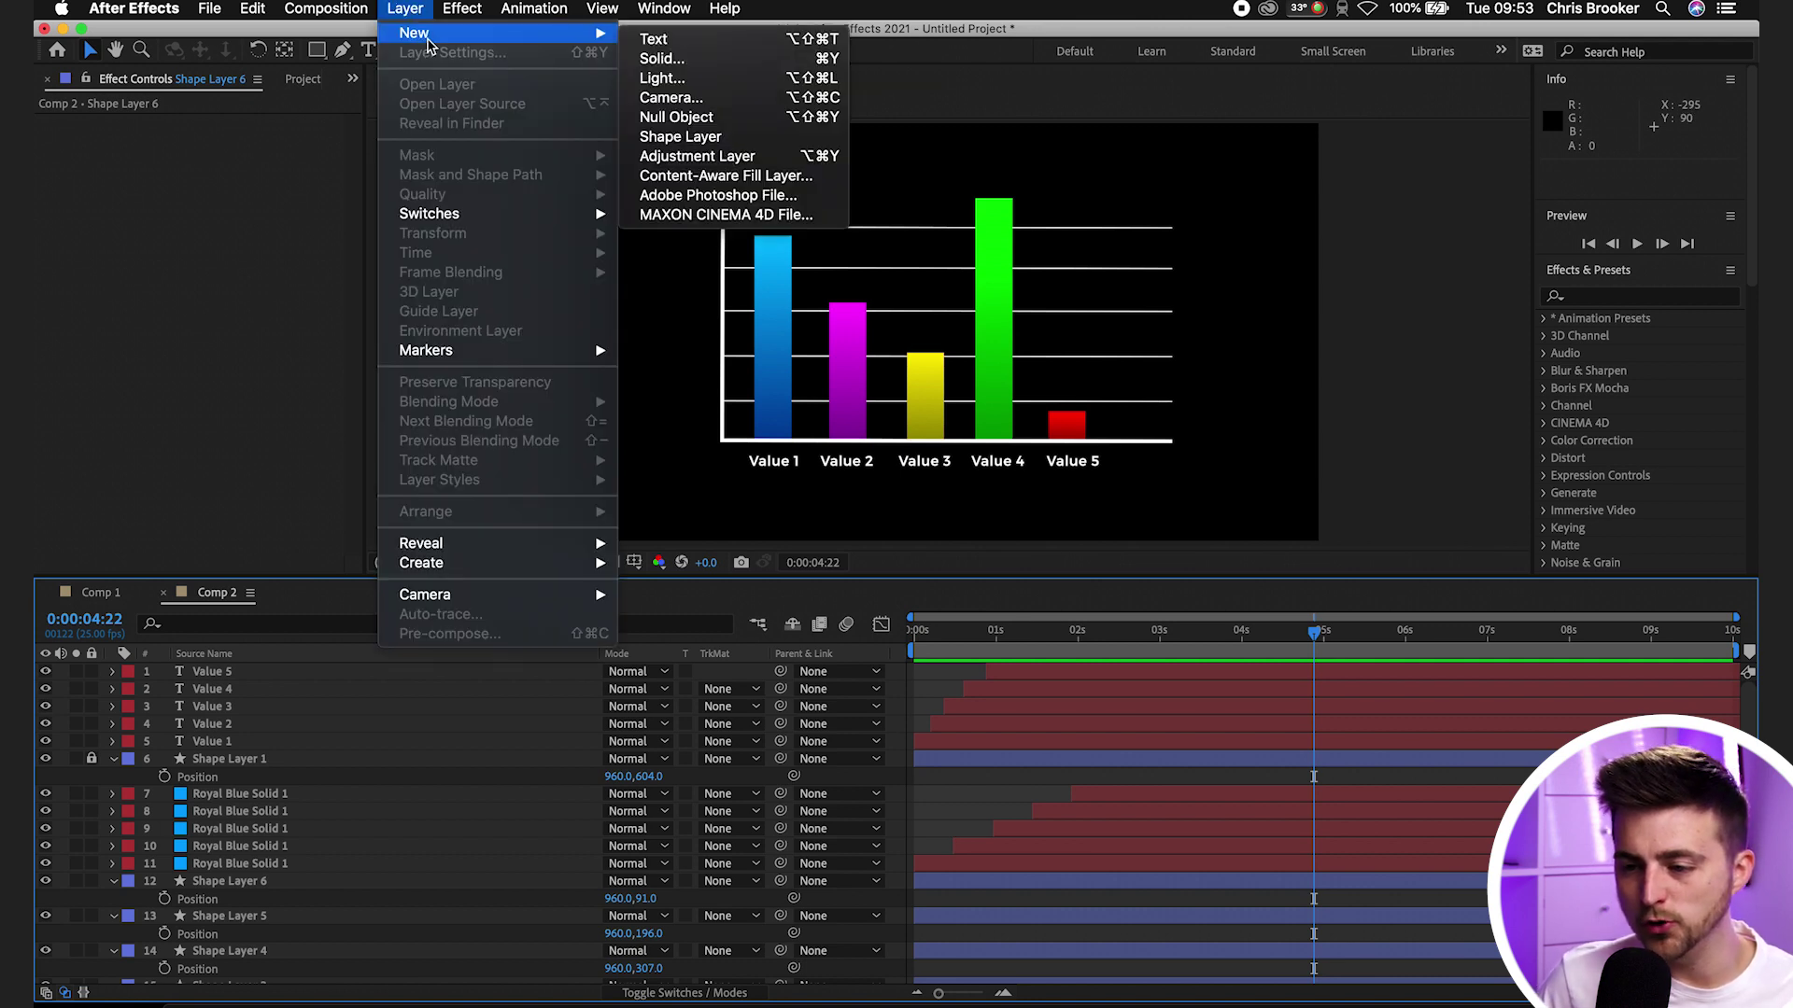
click(676, 117)
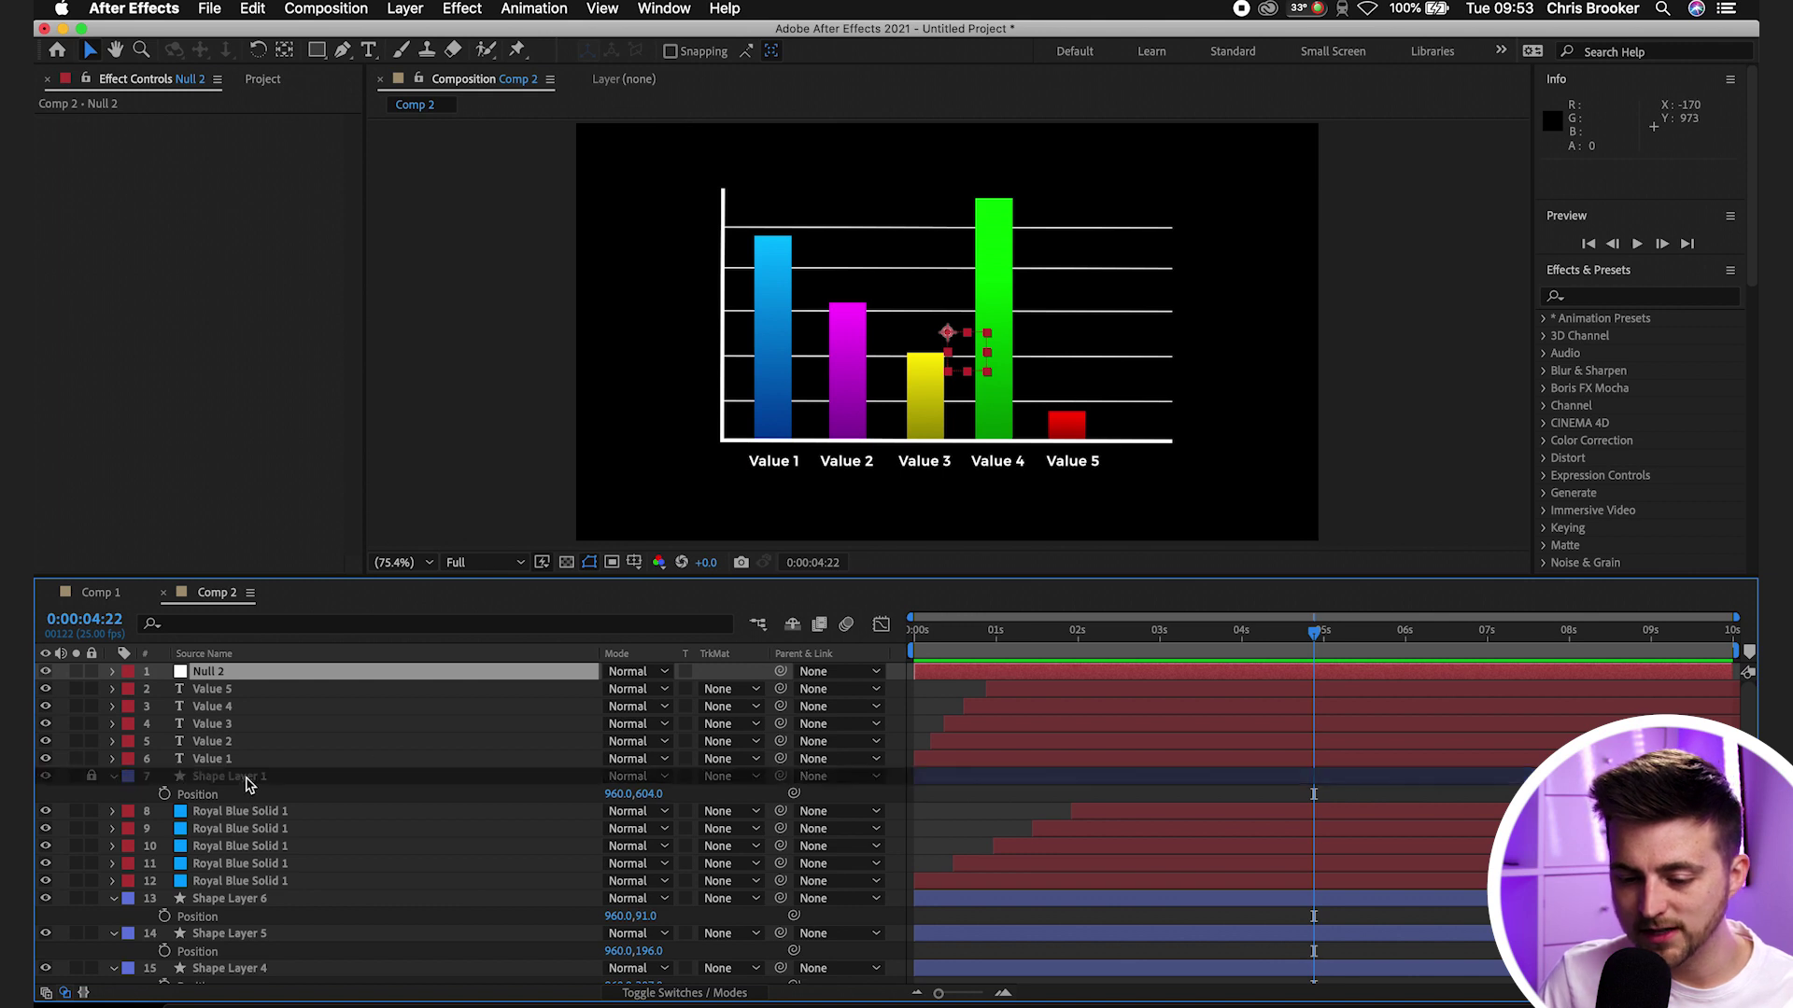
click(150, 783)
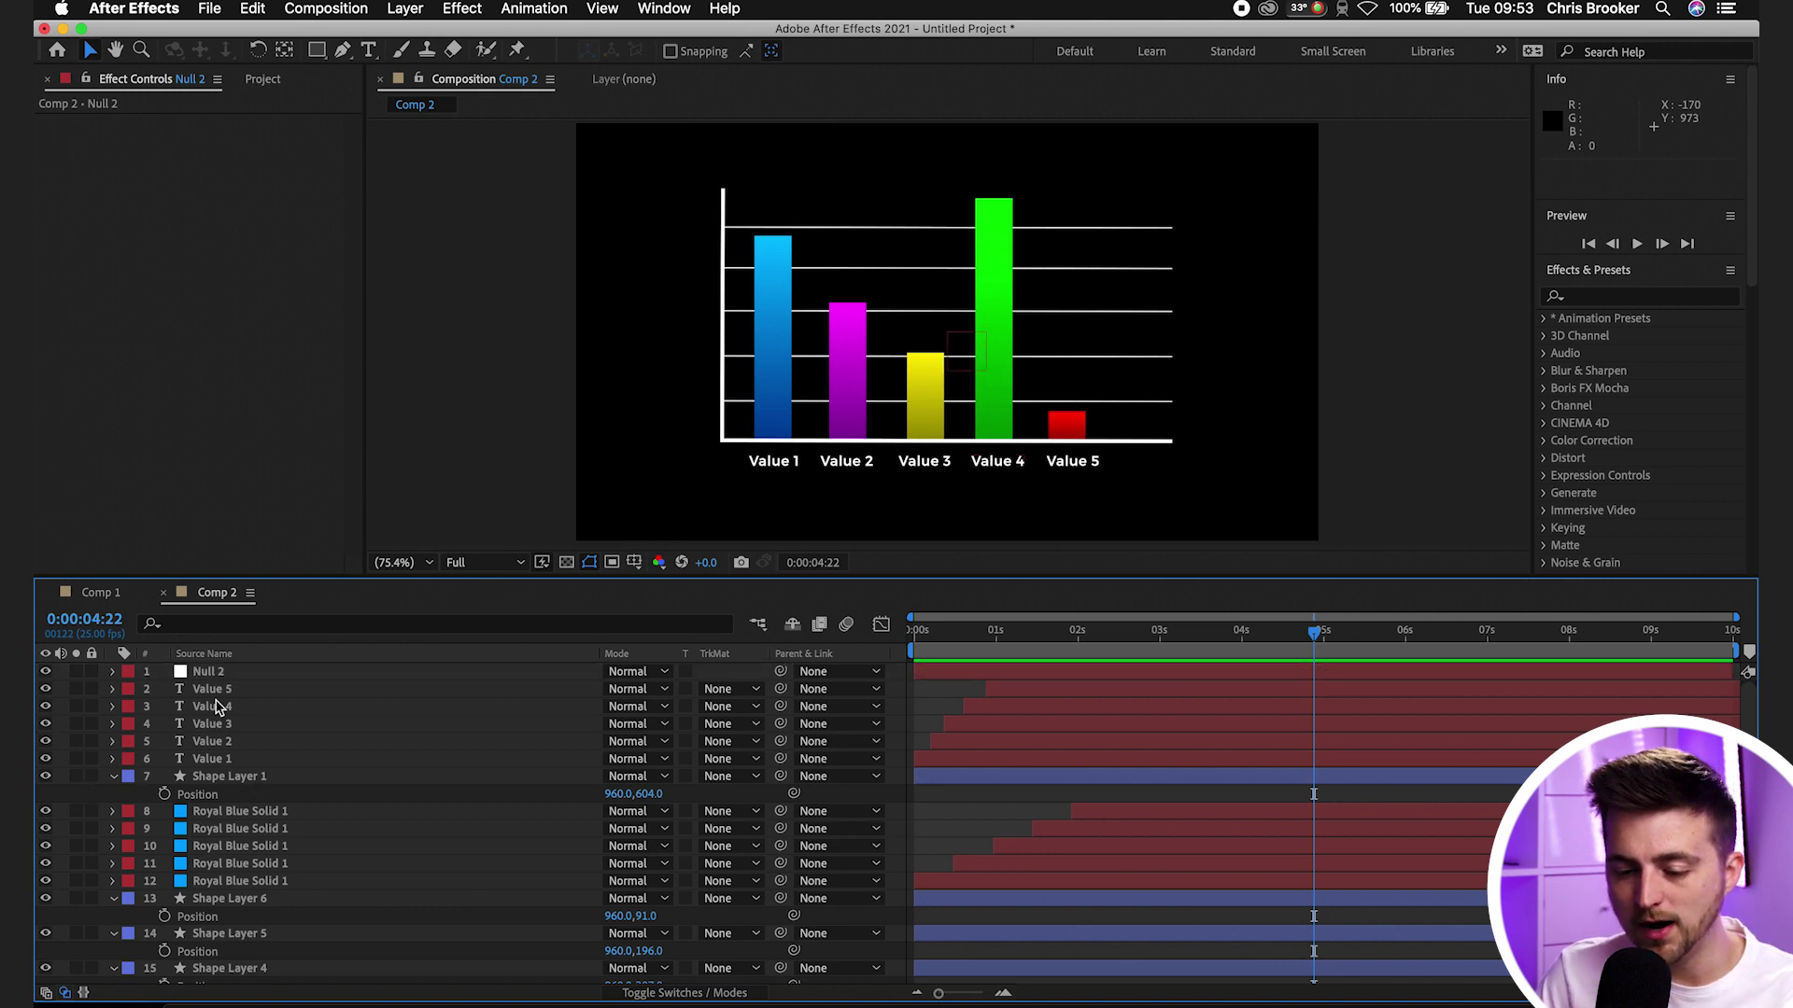
Parent all label, axis, bar and guide line layers, from Value 5 down to Shape Layer 2, to the null object
click(213, 691)
scroll(224, 747, down, 3)
shift+click(243, 925)
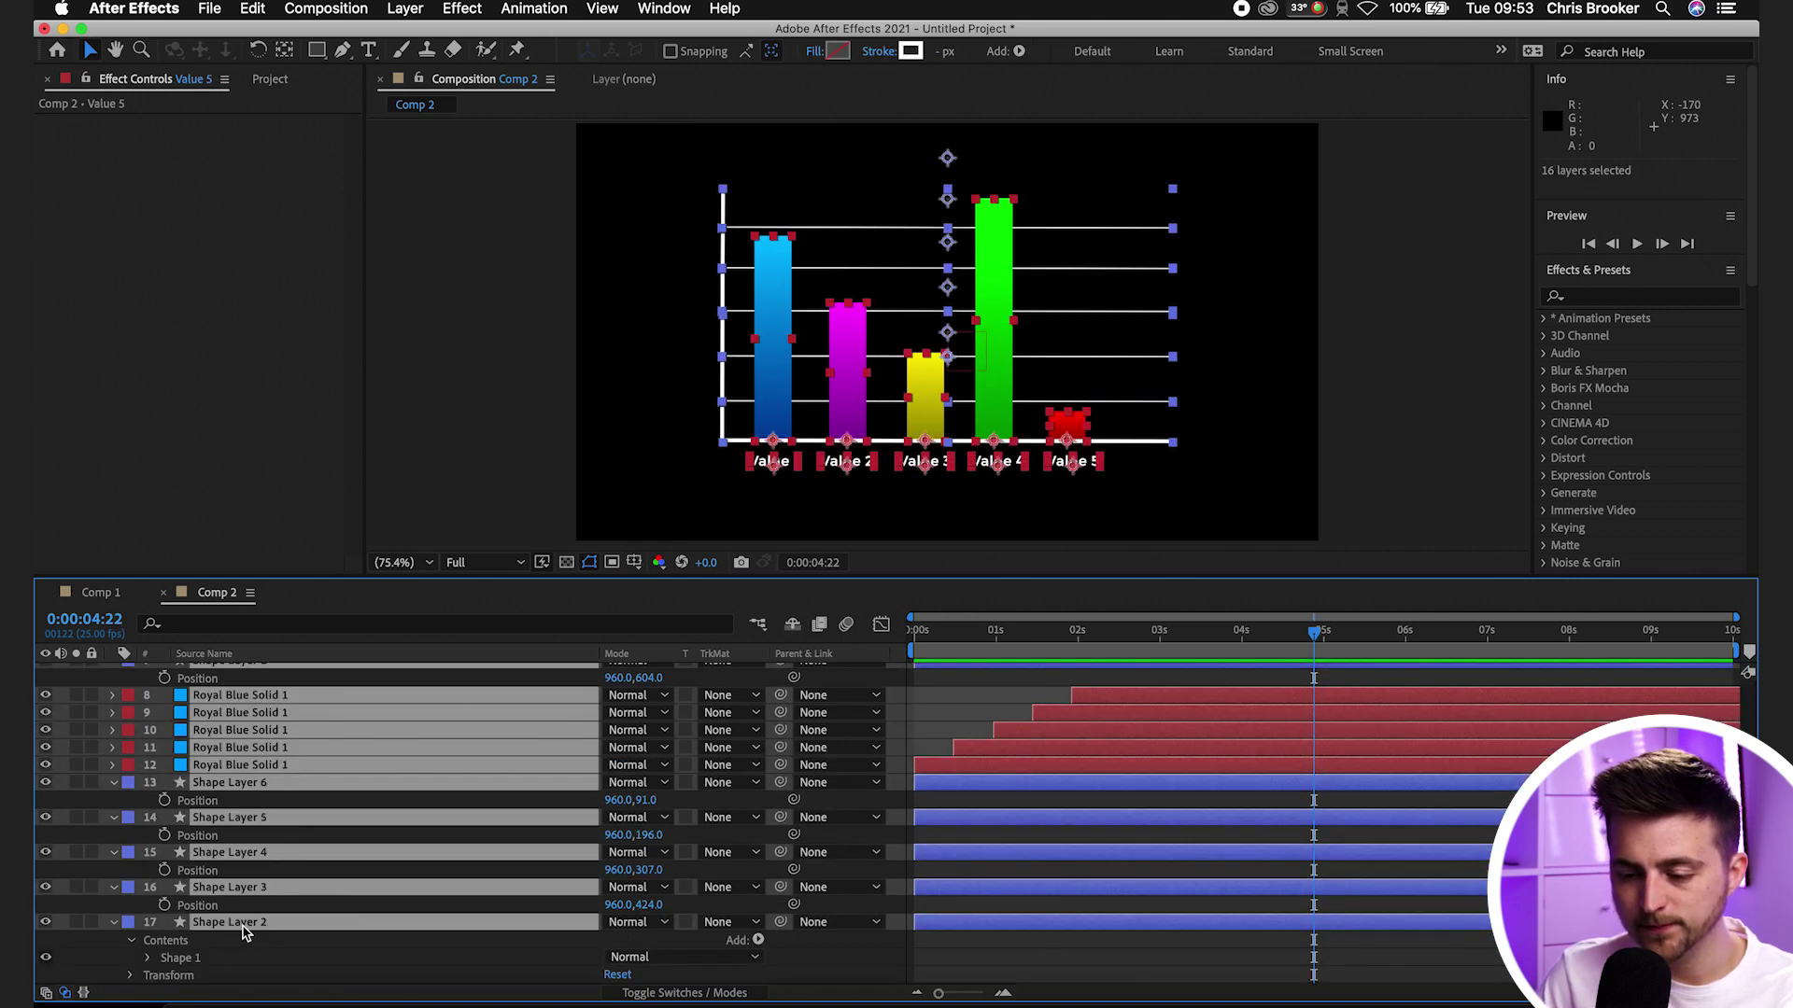
scroll(262, 934, up, 3)
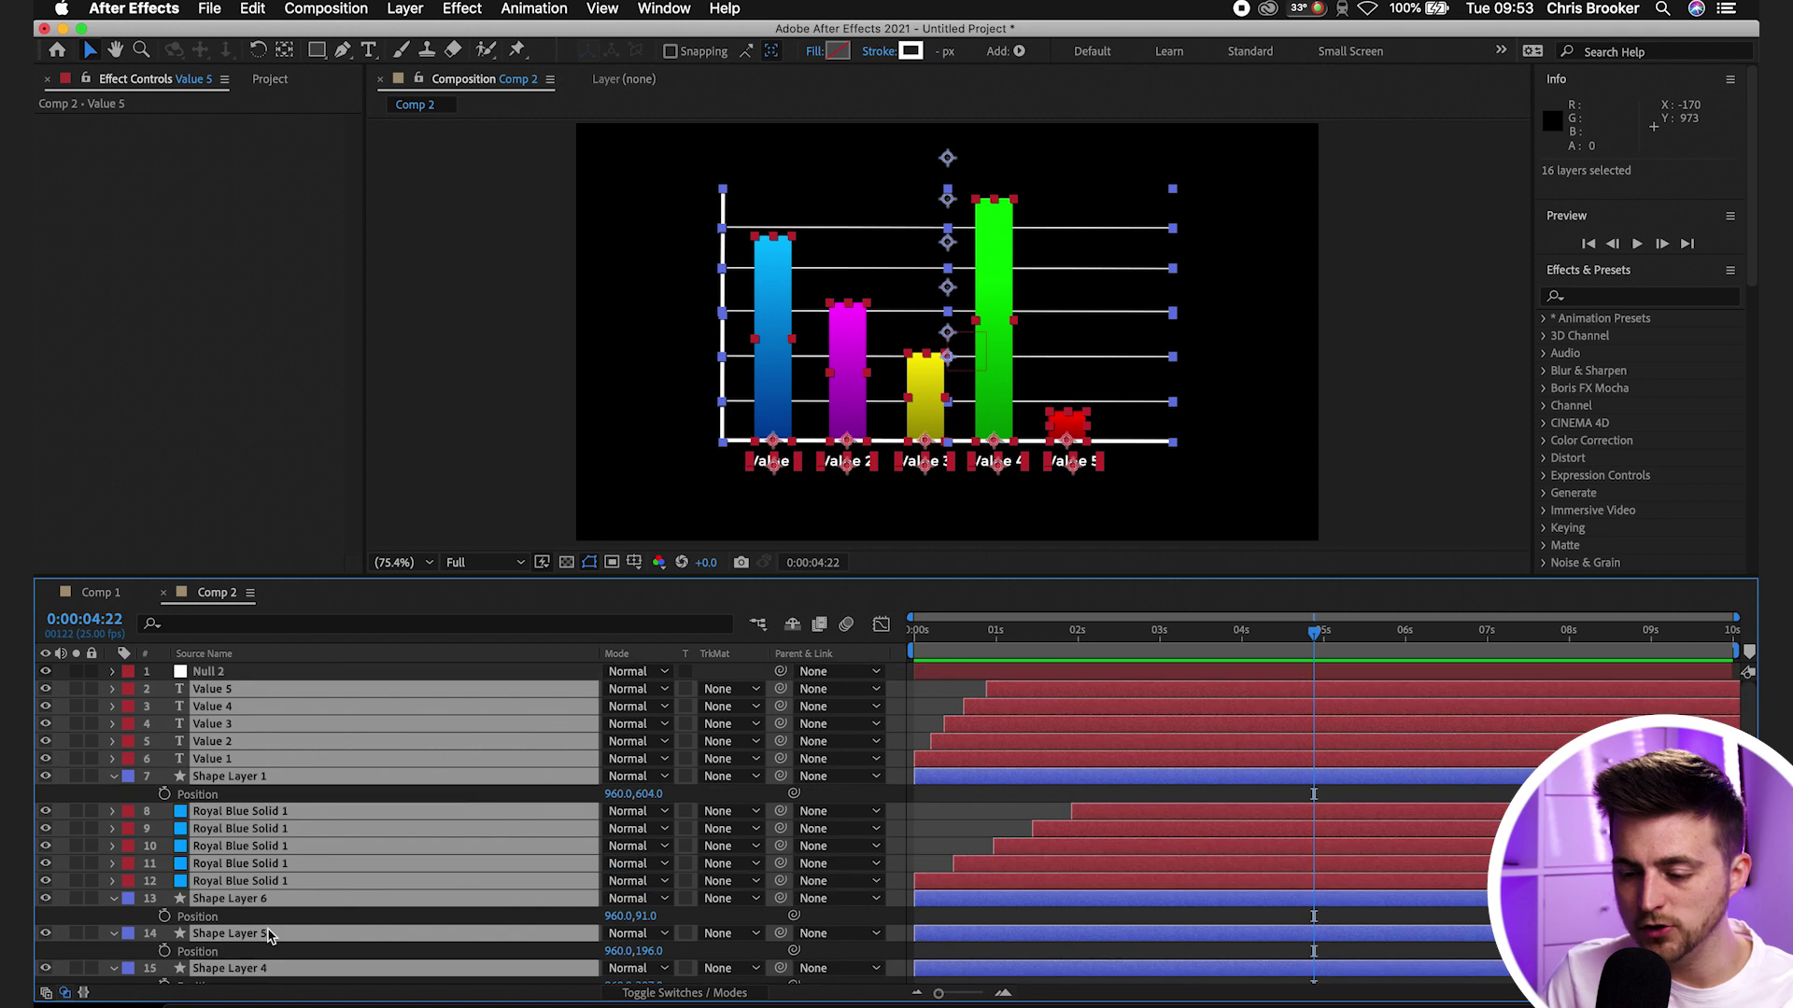
click(779, 692)
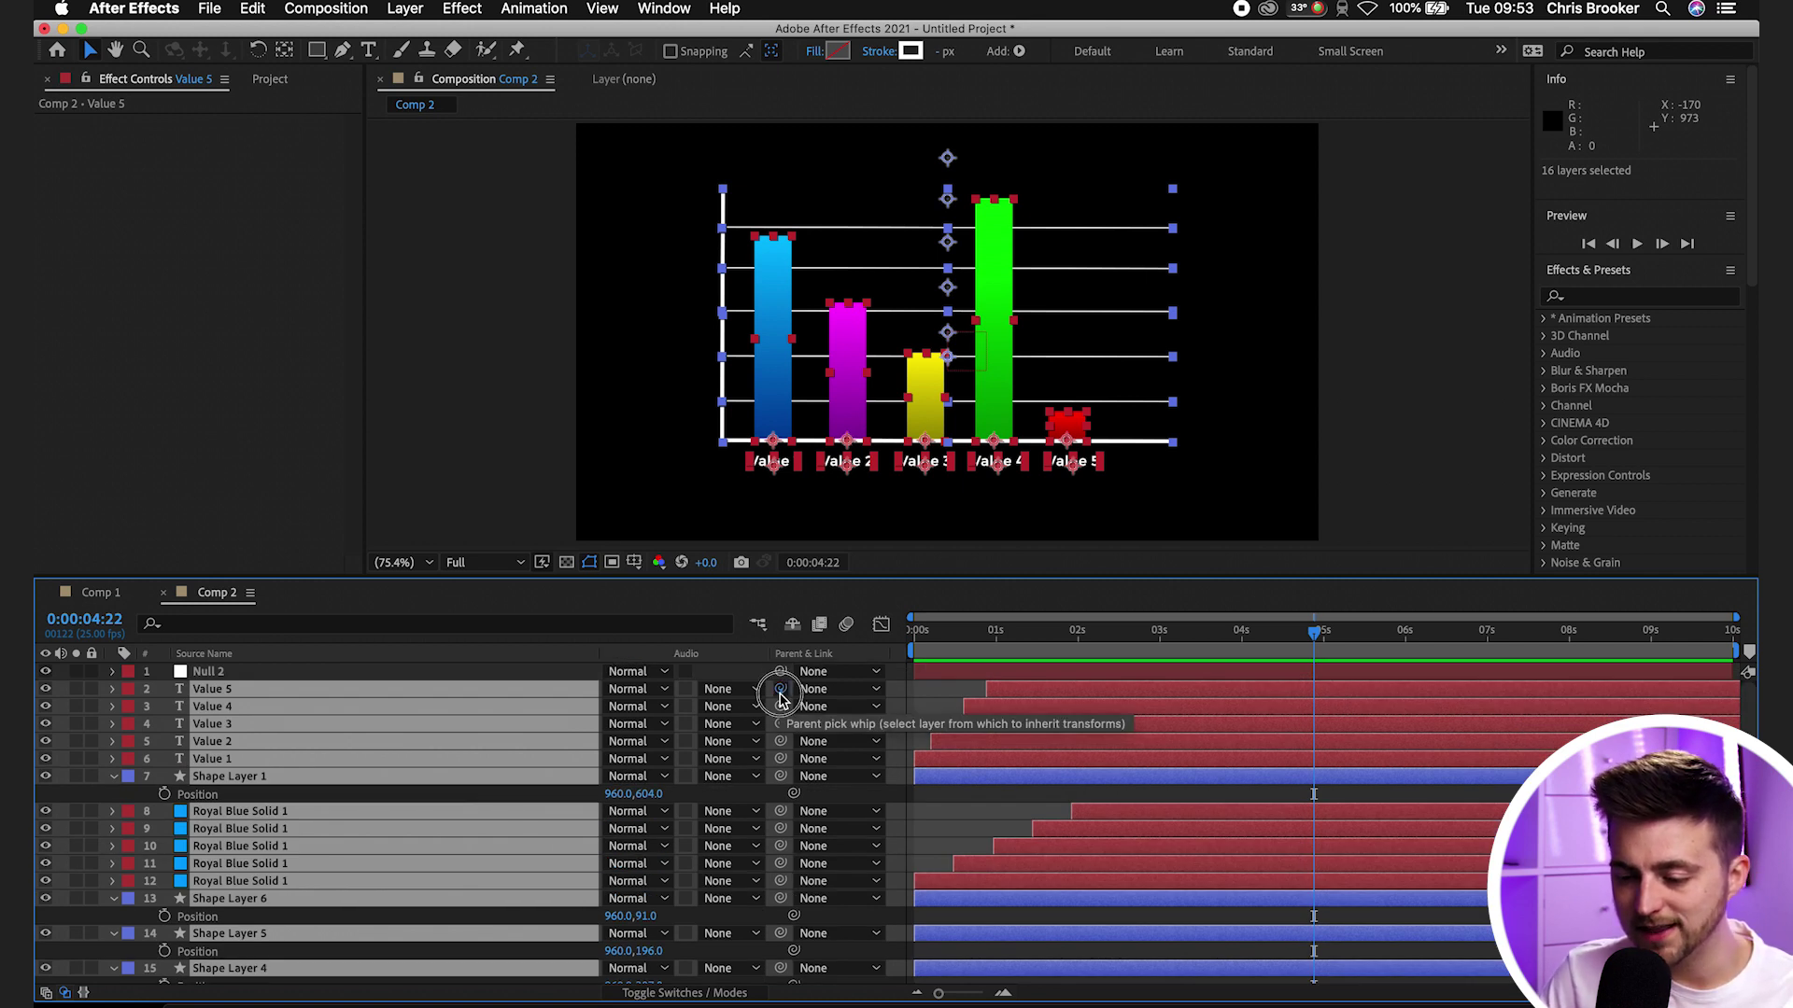
drag(780, 699, 430, 672)
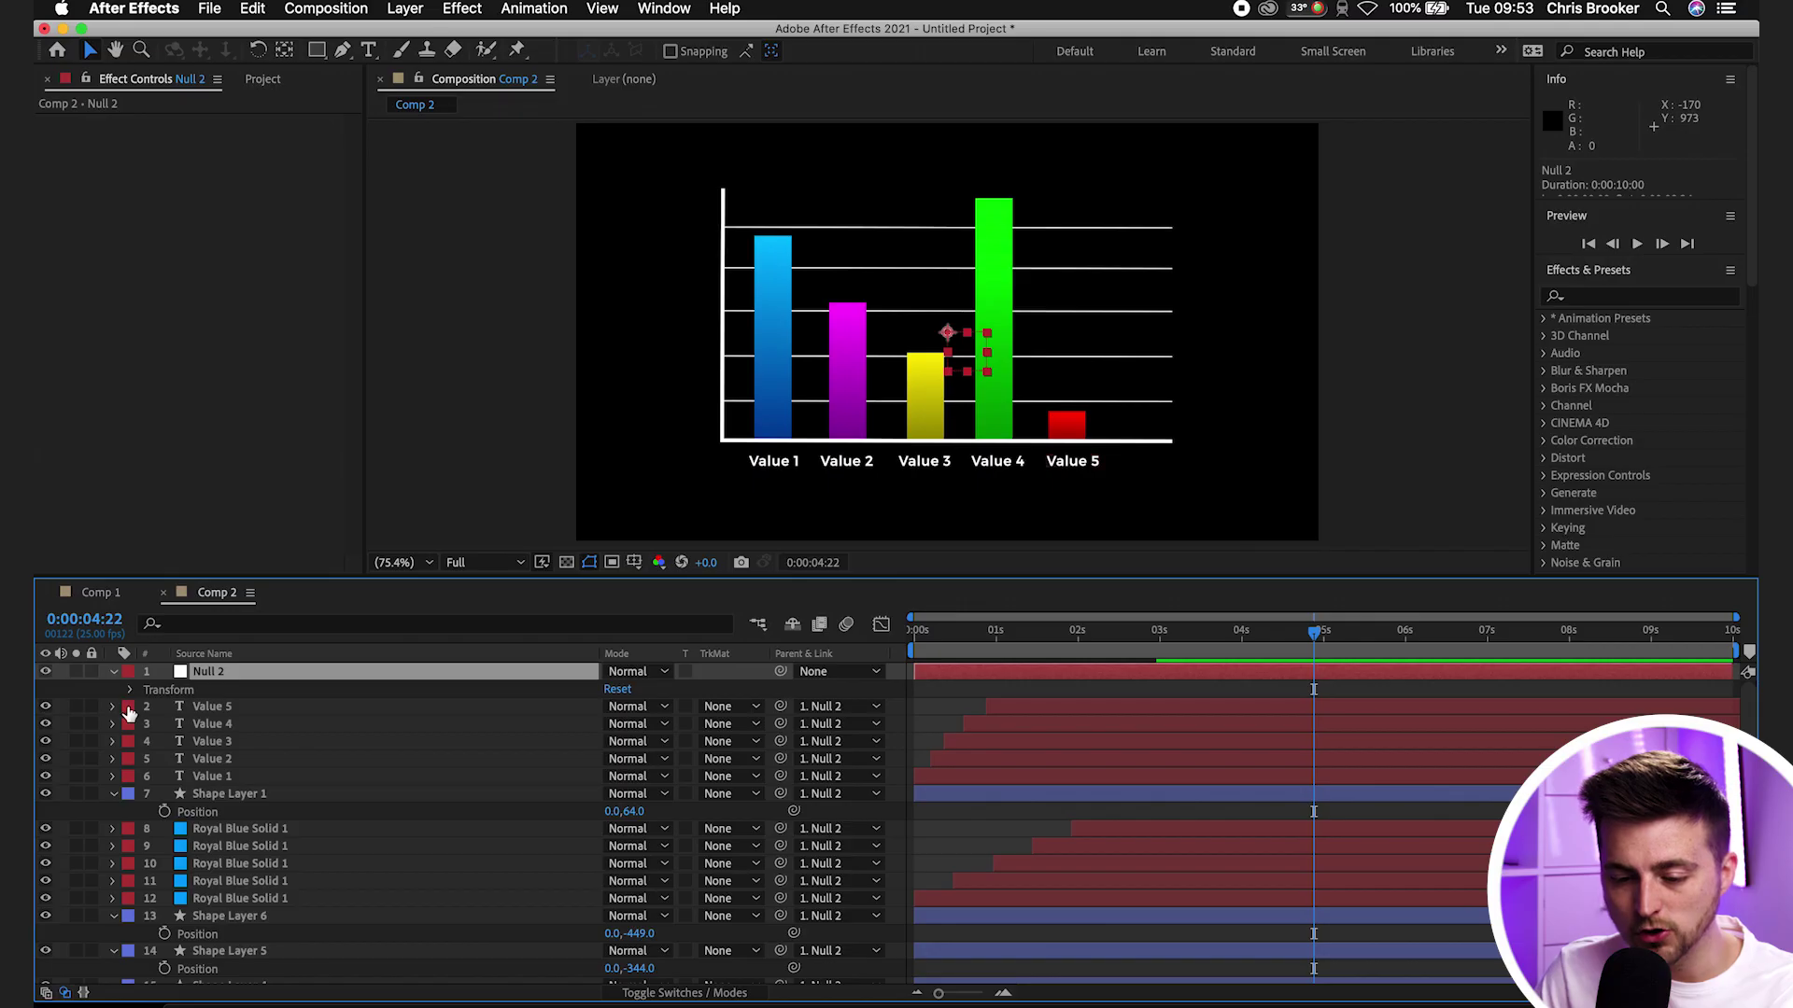
Scale the null object to 64%, try moving it, undo the move, and preview the chart from the start
click(128, 692)
drag(624, 741, 260, 744)
click(621, 725)
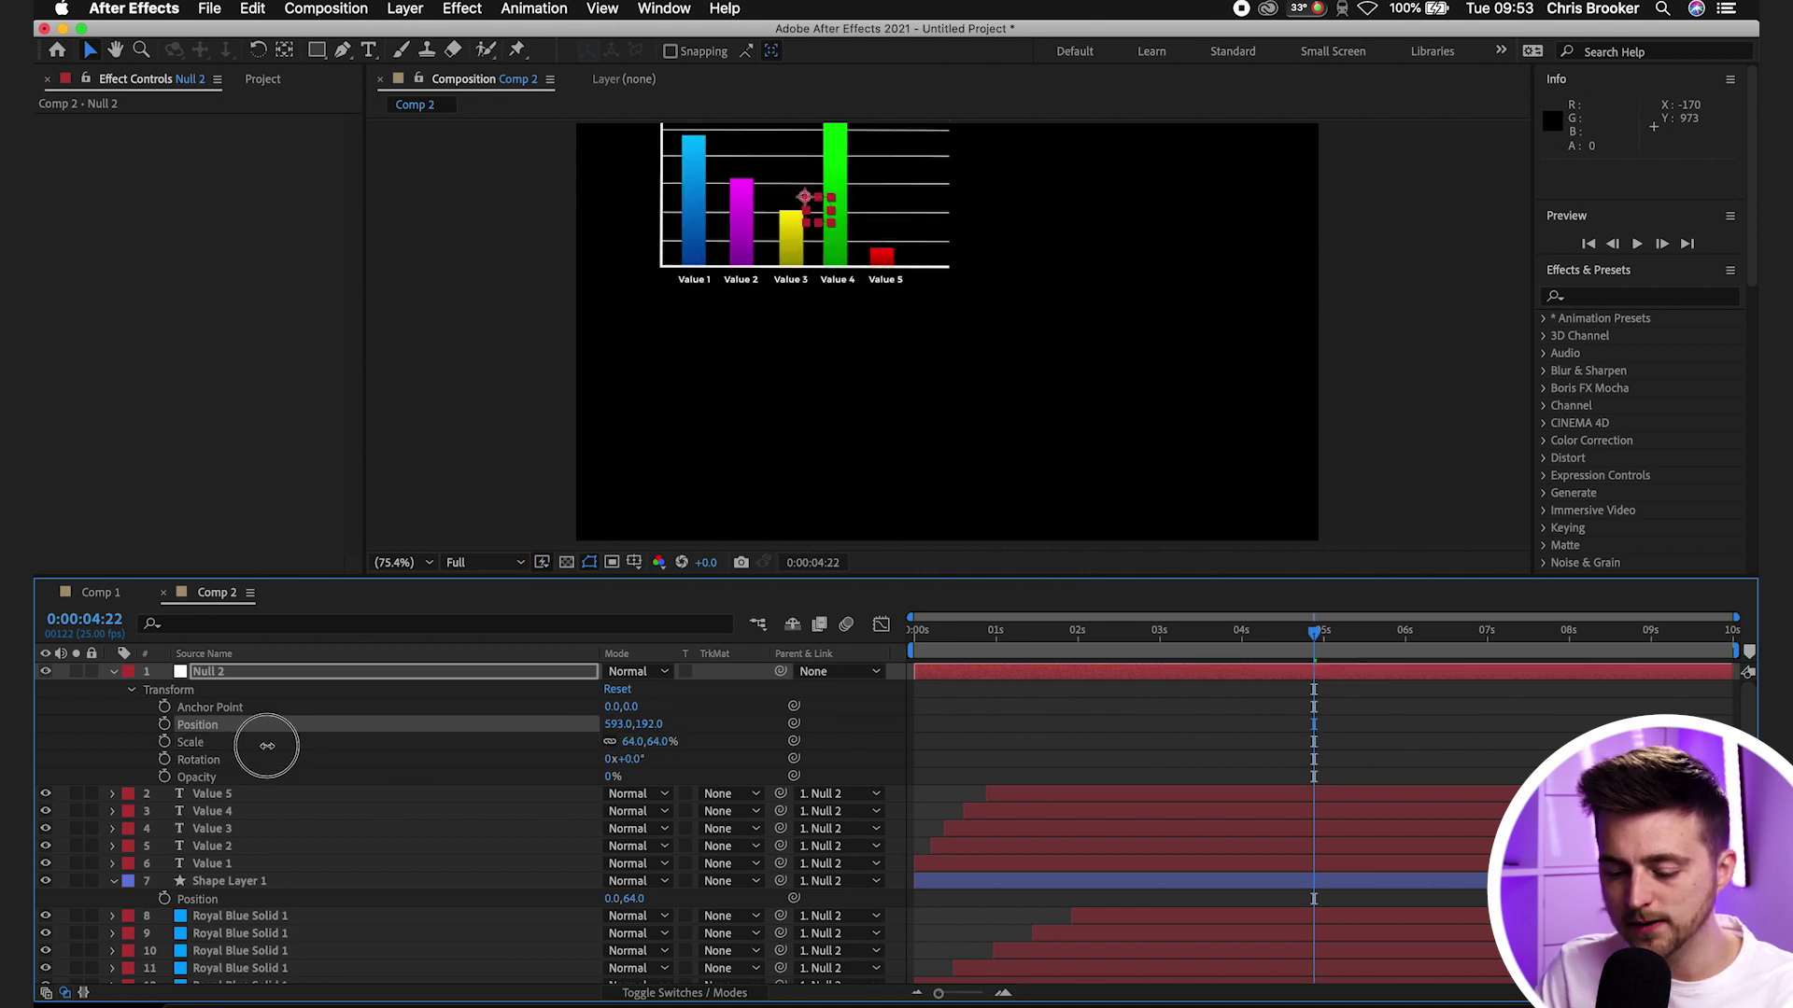
key(super+z)
key(space)
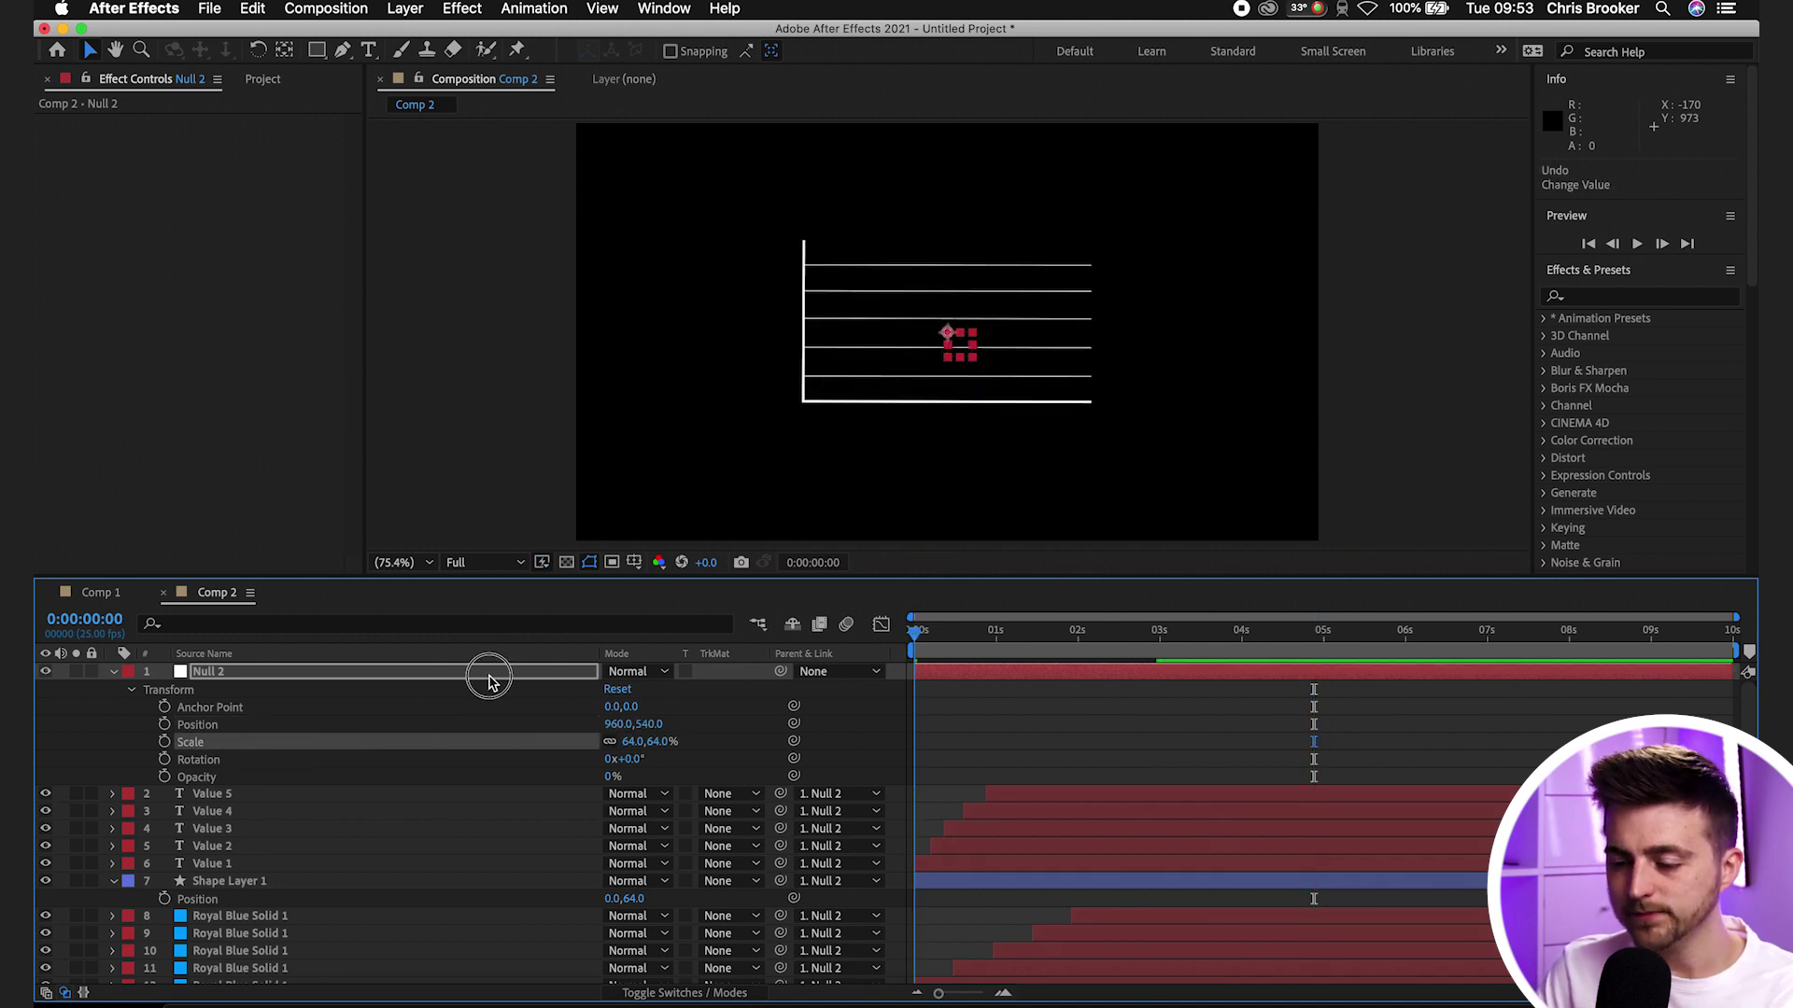